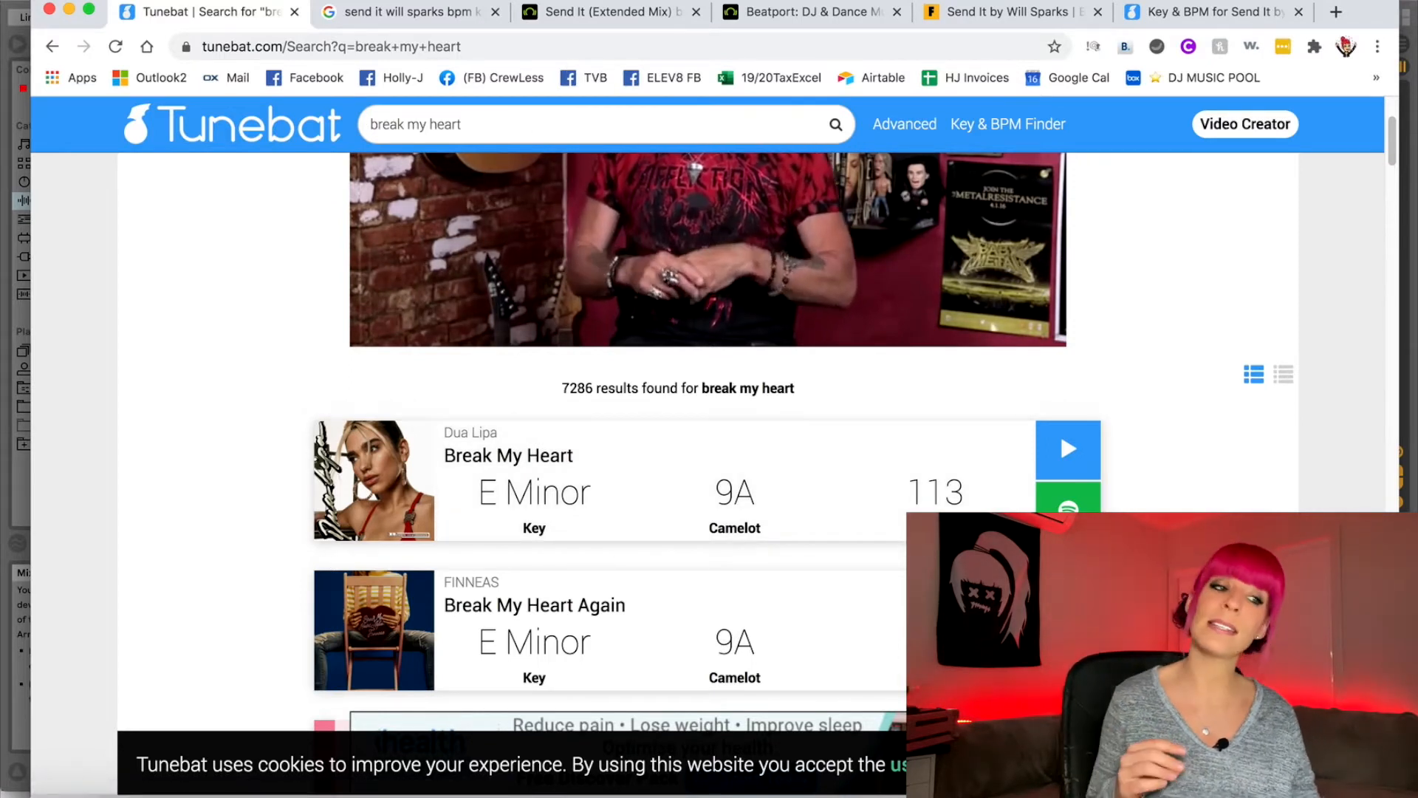
- Check the key and BPM of Send It by Will Sparks in the Google results and on its Tunebat and Beatport pages
{"action": "left_click", "coordinate": [387, 16]}
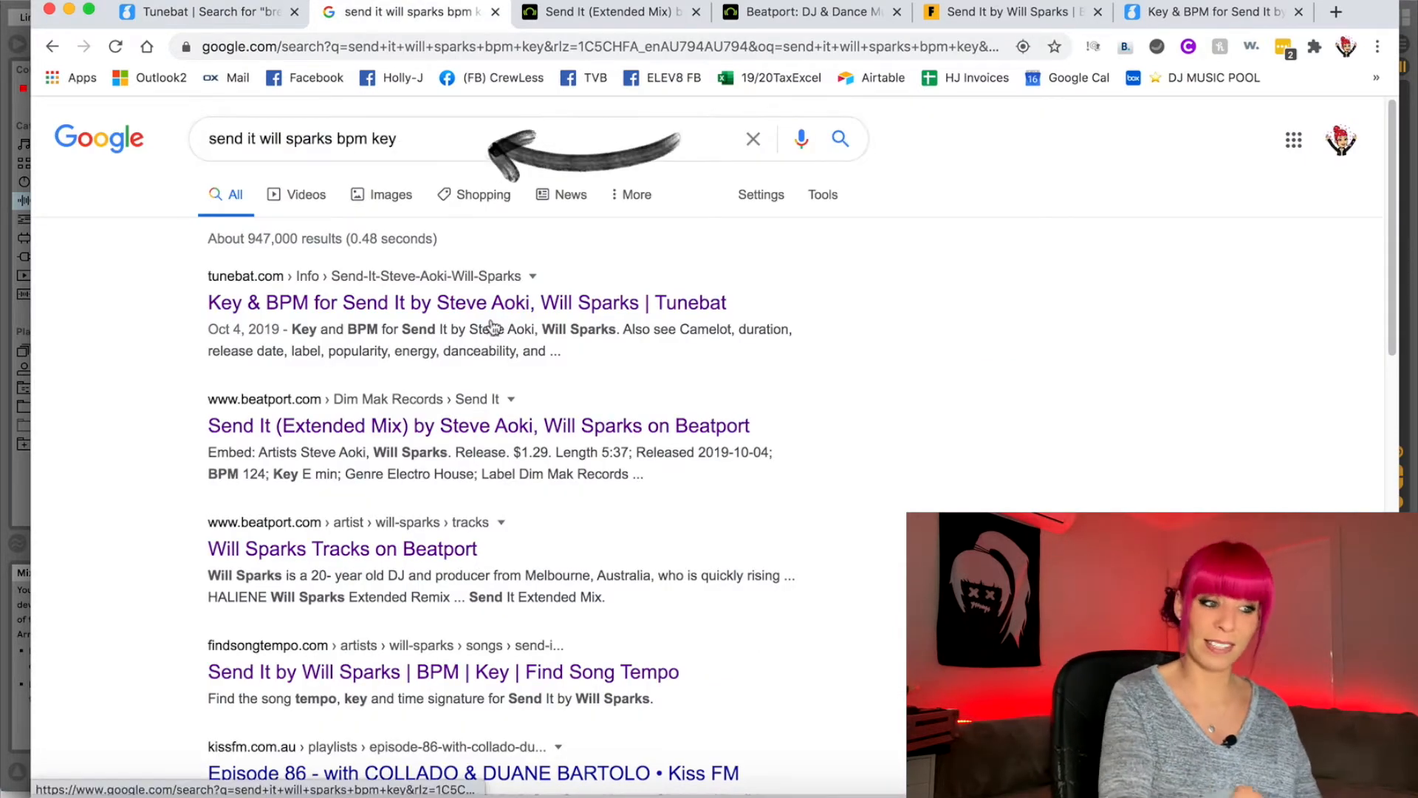
{"action": "left_click", "coordinate": [1185, 22]}
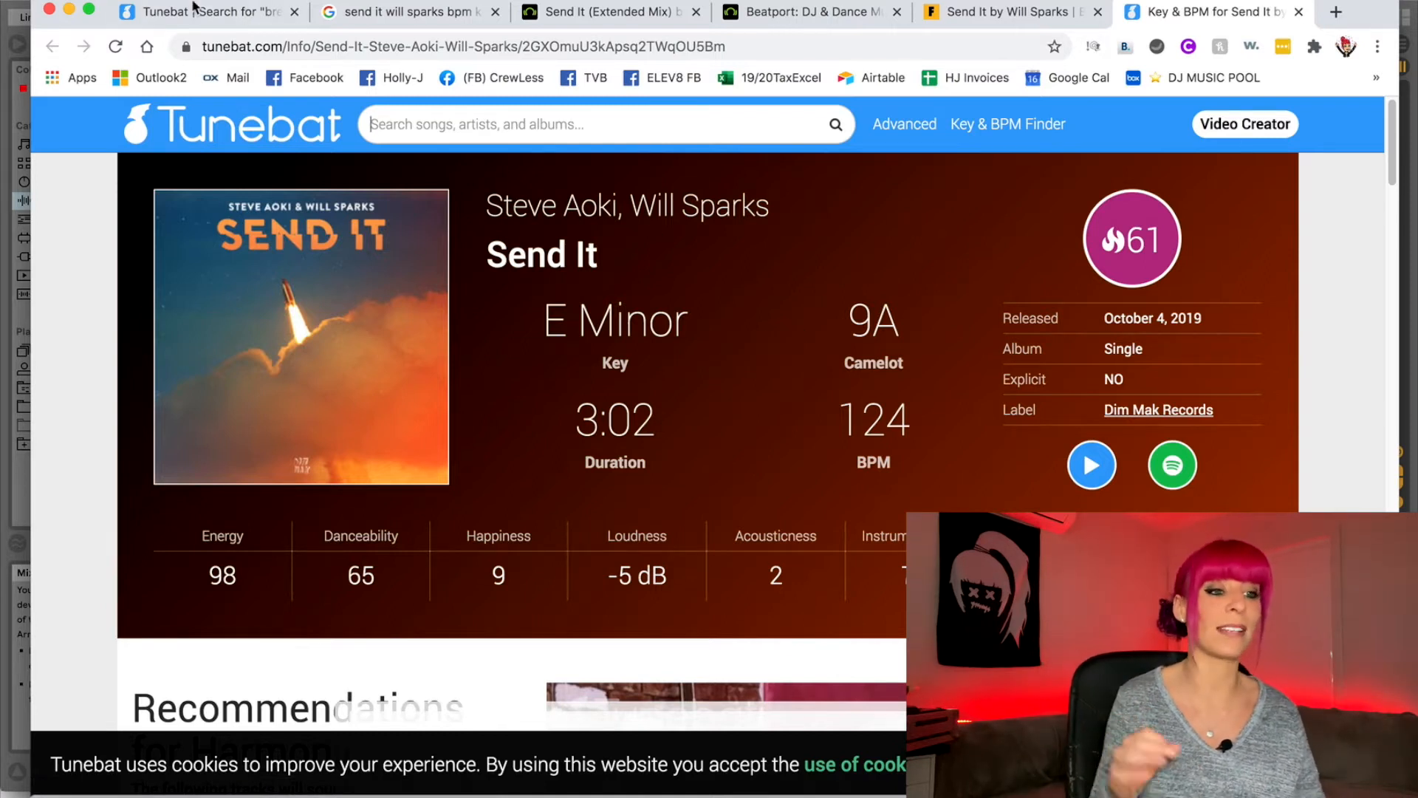
{"action": "left_click", "coordinate": [602, 25]}
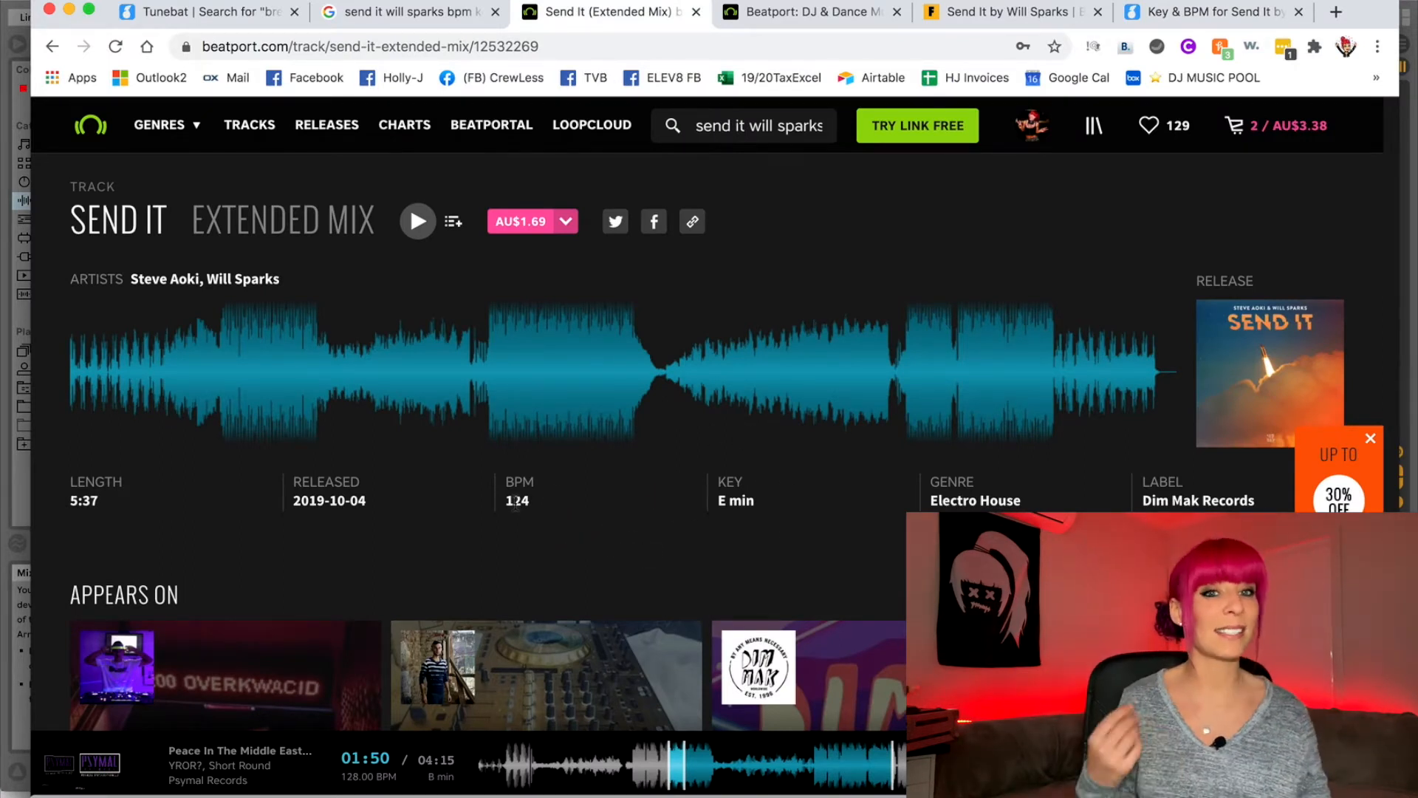
- Filter Beatport's full track listing by the E minor key and the Electro House genre
{"action": "left_click", "coordinate": [784, 22]}
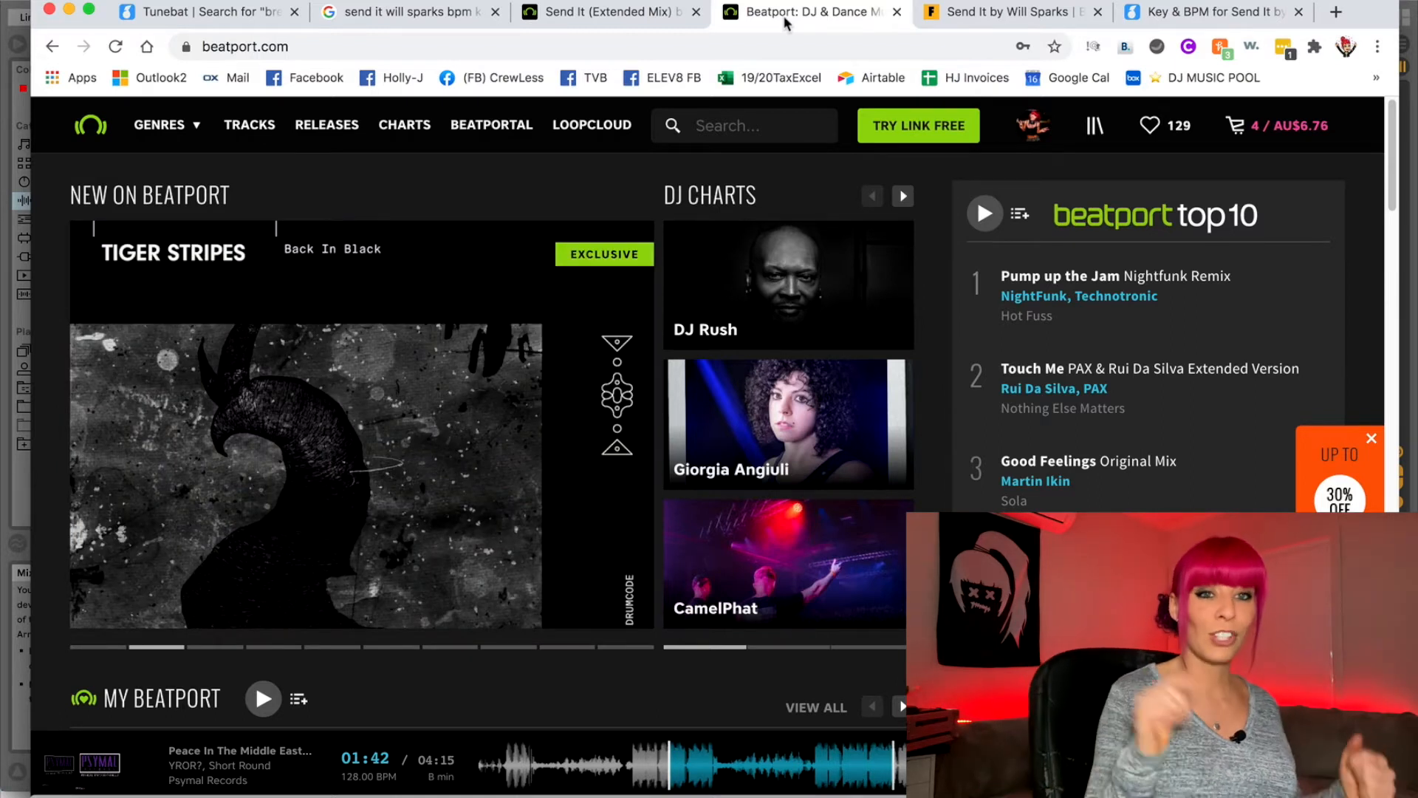
{"action": "left_click", "coordinate": [249, 127]}
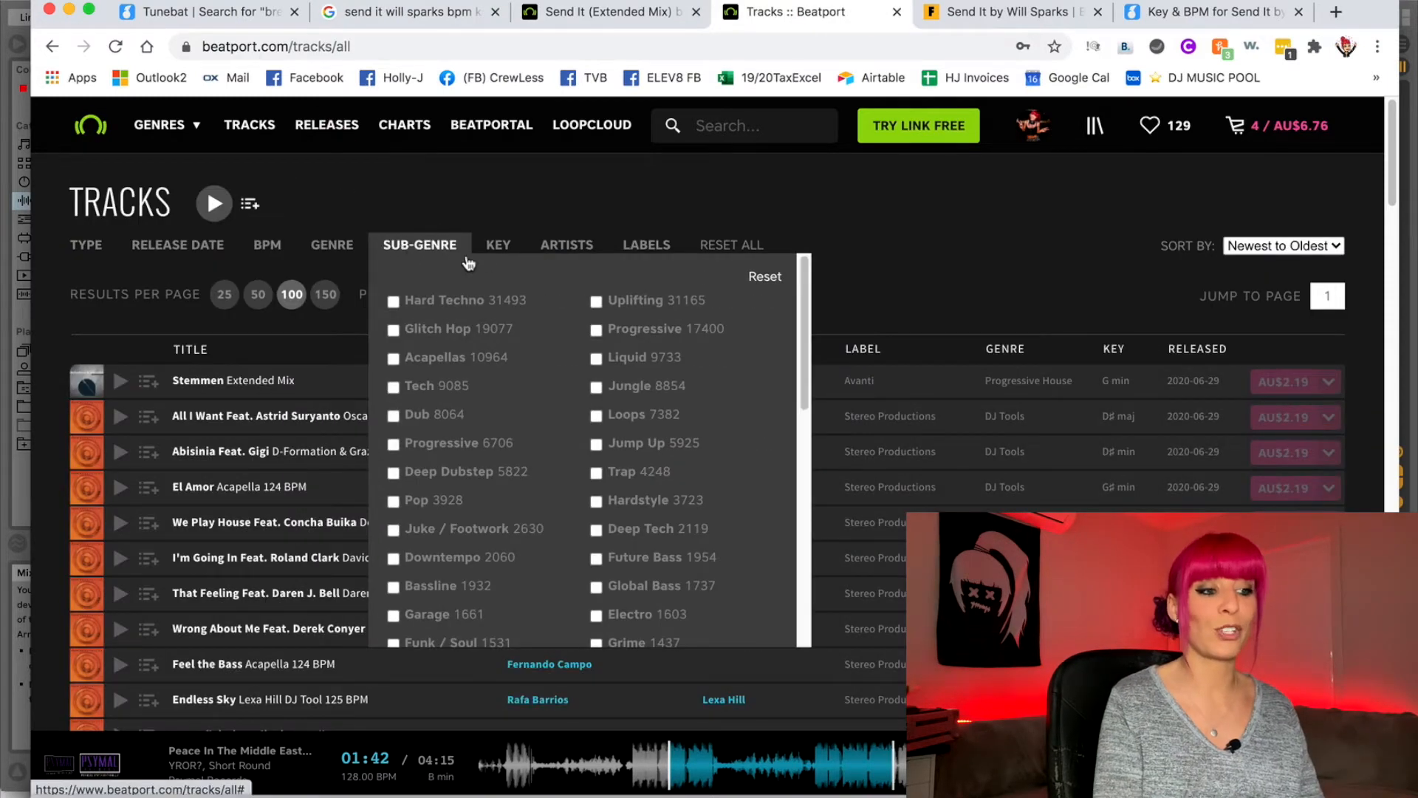
{"action": "mouse_move", "coordinate": [500, 250]}
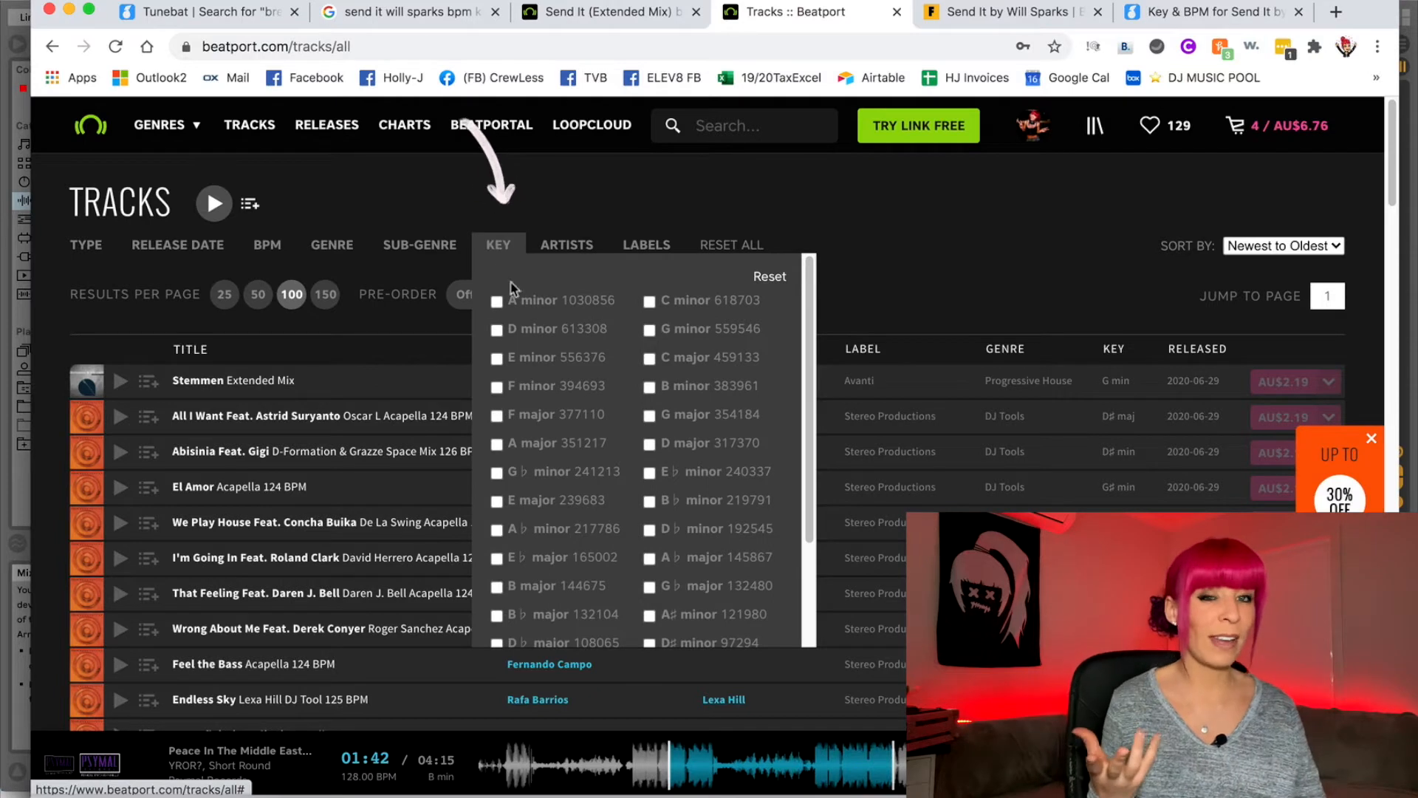
{"action": "left_click", "coordinate": [497, 359]}
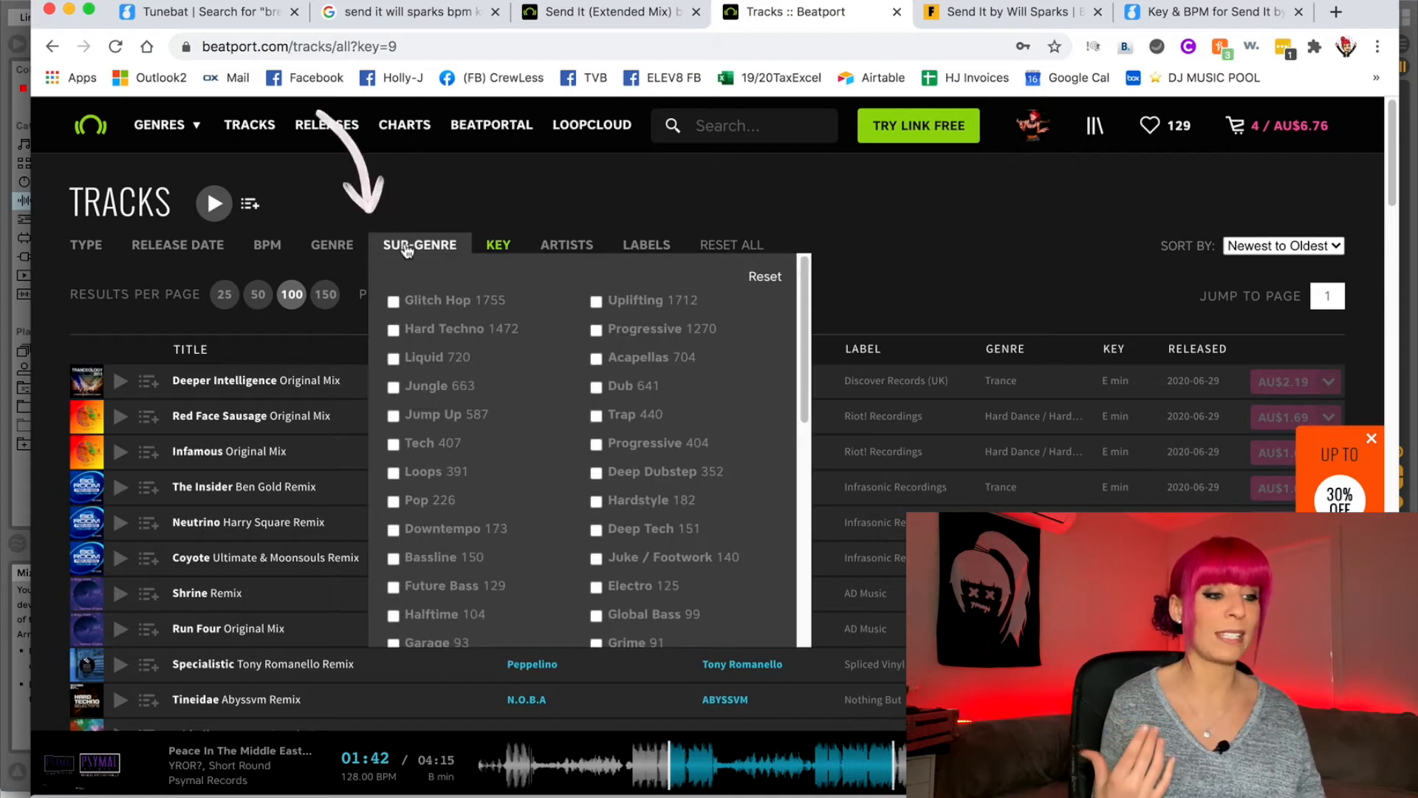
{"action": "mouse_move", "coordinate": [351, 252]}
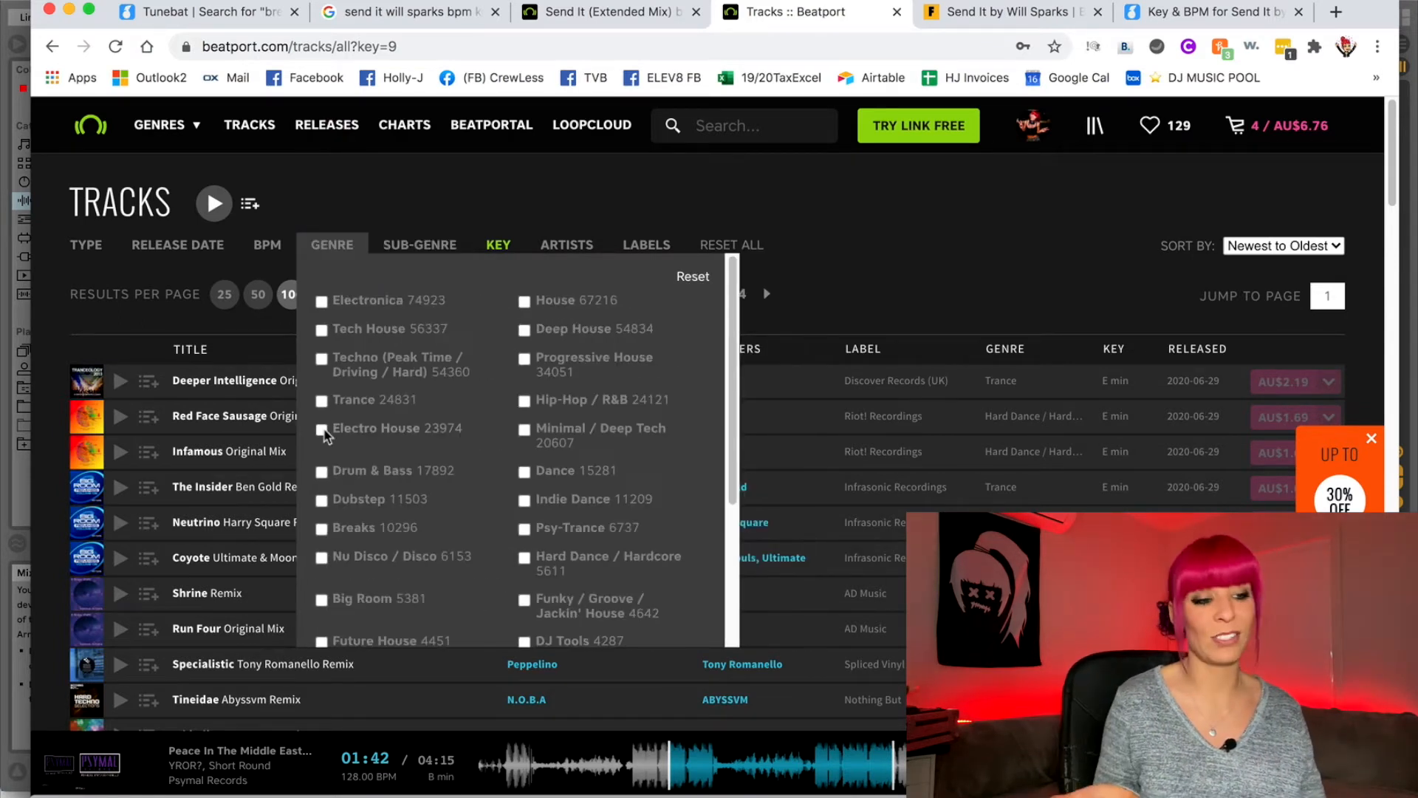
{"action": "left_click", "coordinate": [322, 429]}
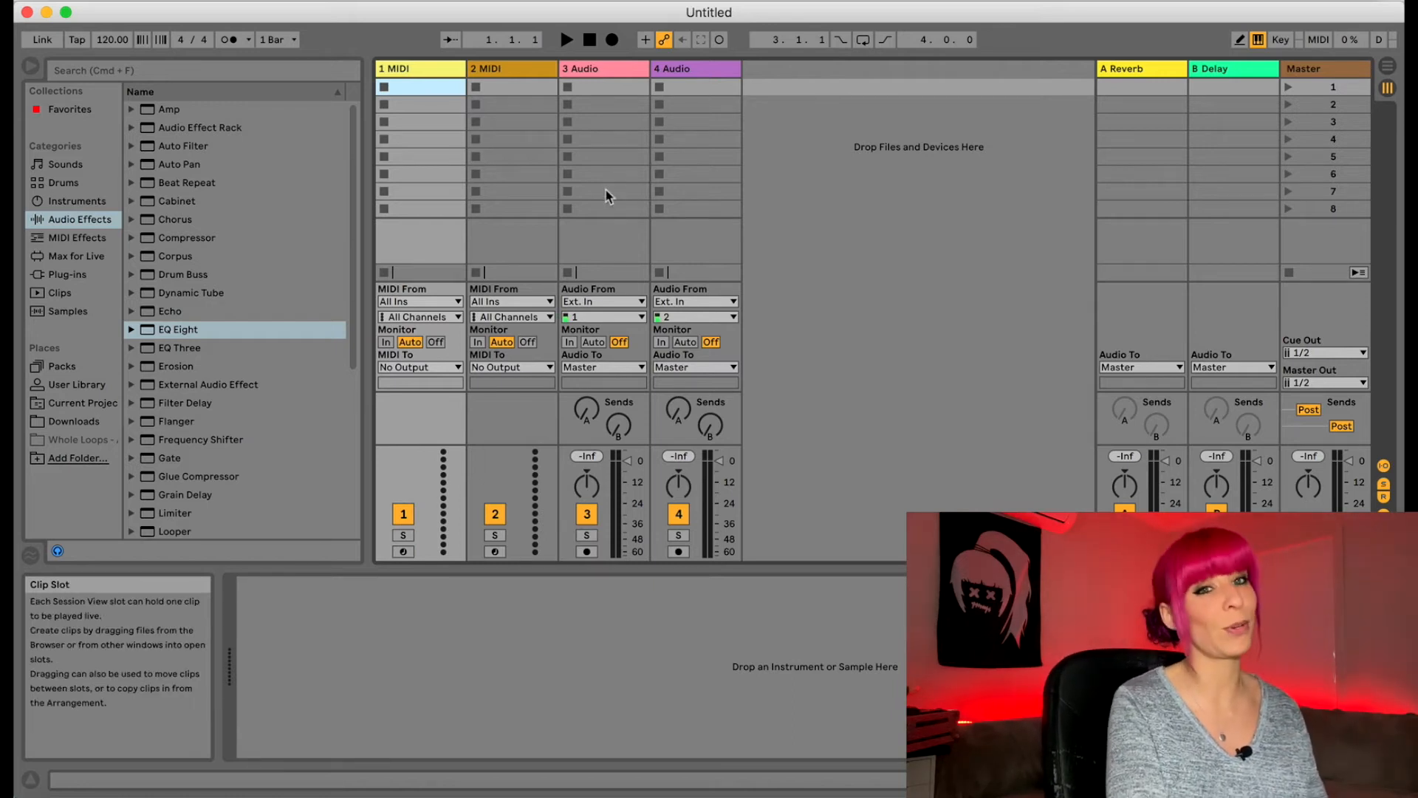
- In Ableton Live's untitled set, switch to Arrangement View and delete the two MIDI tracks
{"action": "key", "text": "Tab"}
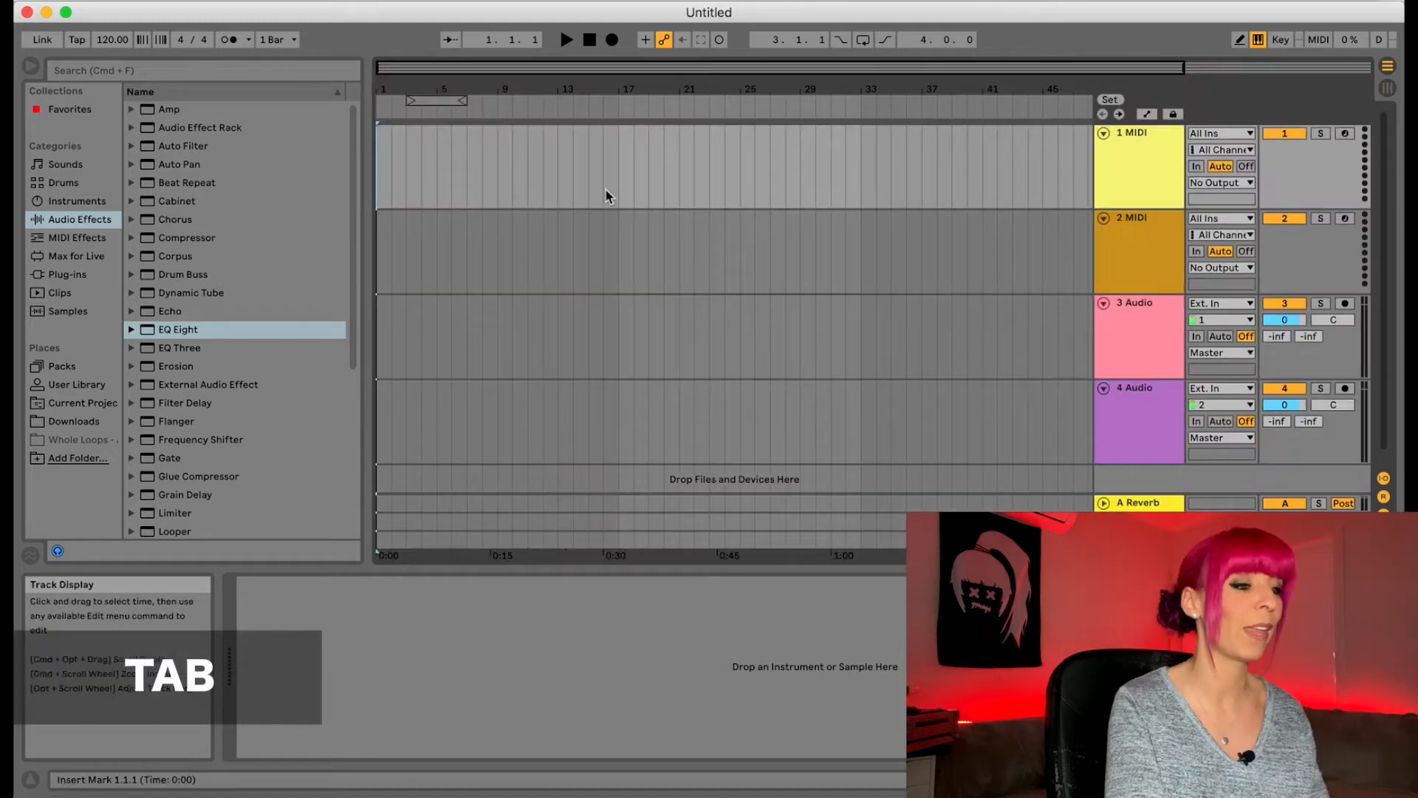
{"action": "left_click", "coordinate": [1152, 153]}
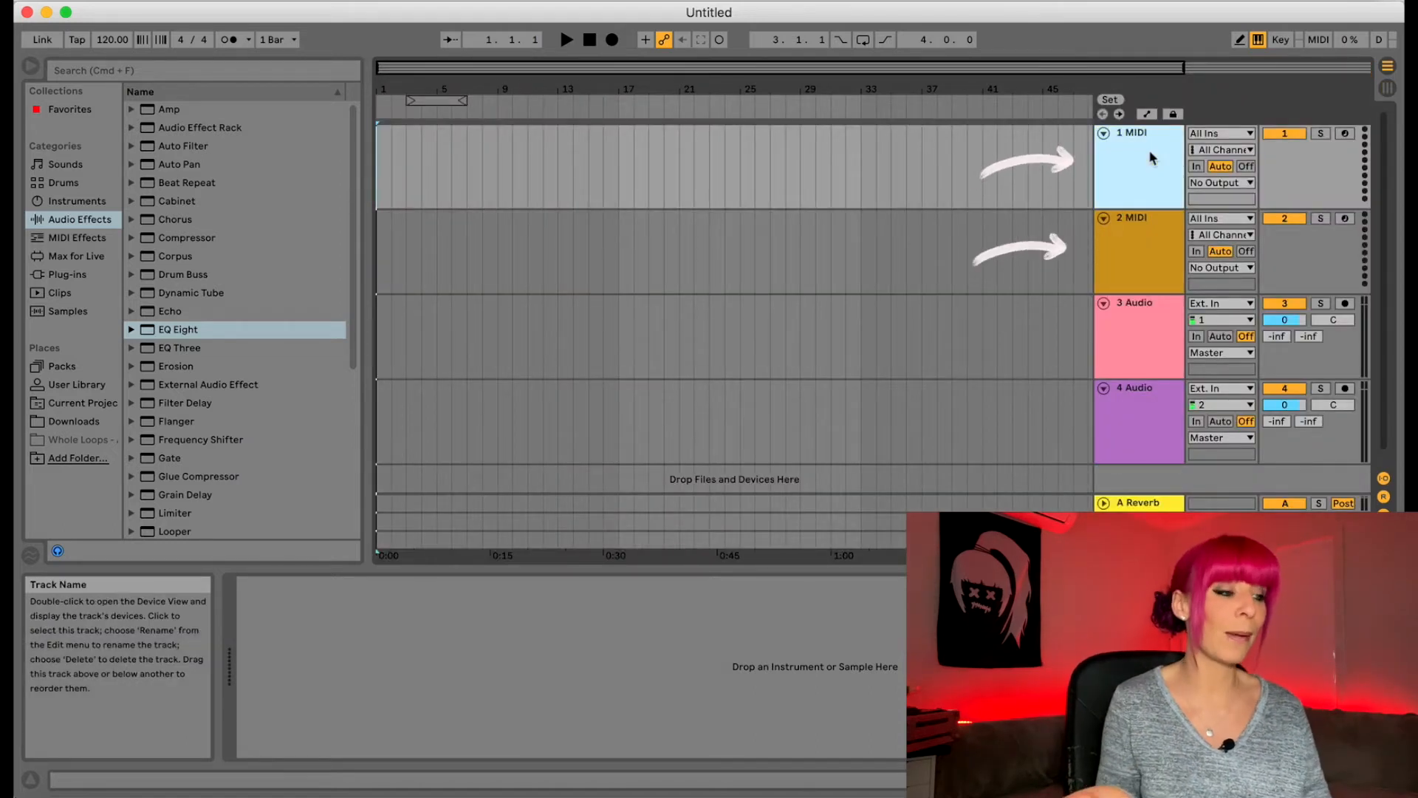
{"action": "key", "text": "Delete"}
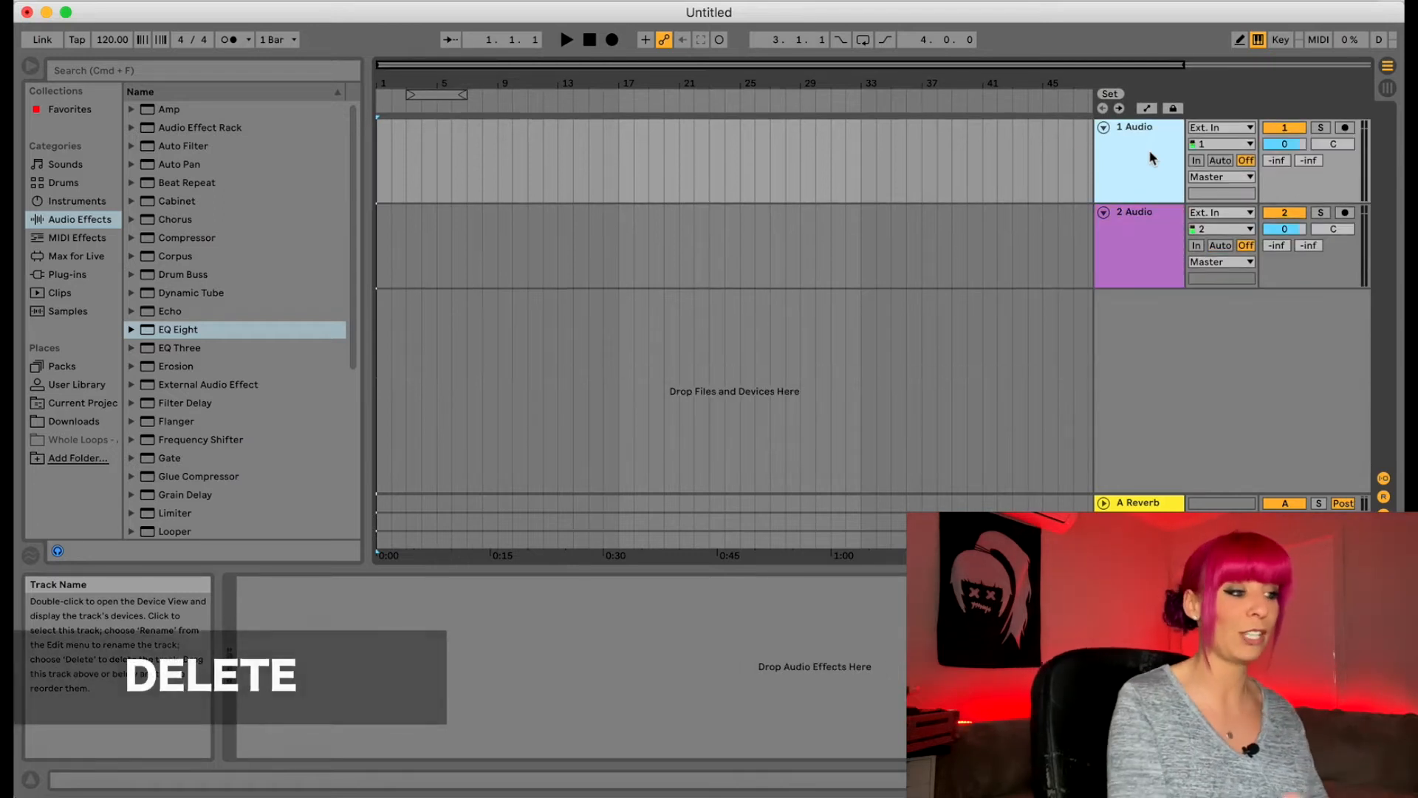
- Set the project tempo to 126 BPM
{"action": "left_click", "coordinate": [117, 43]}
{"action": "type", "text": "126"}
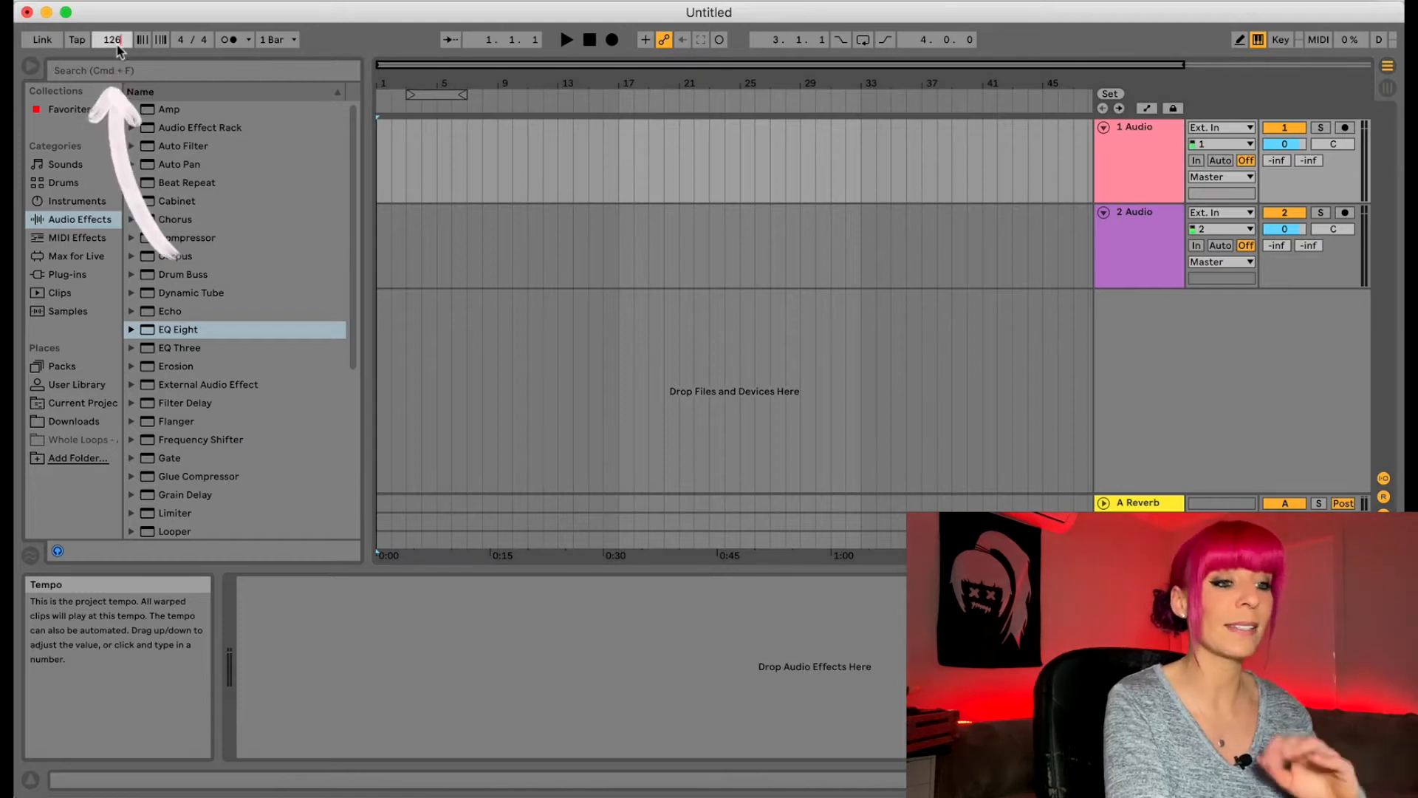
{"action": "key", "text": "Return"}
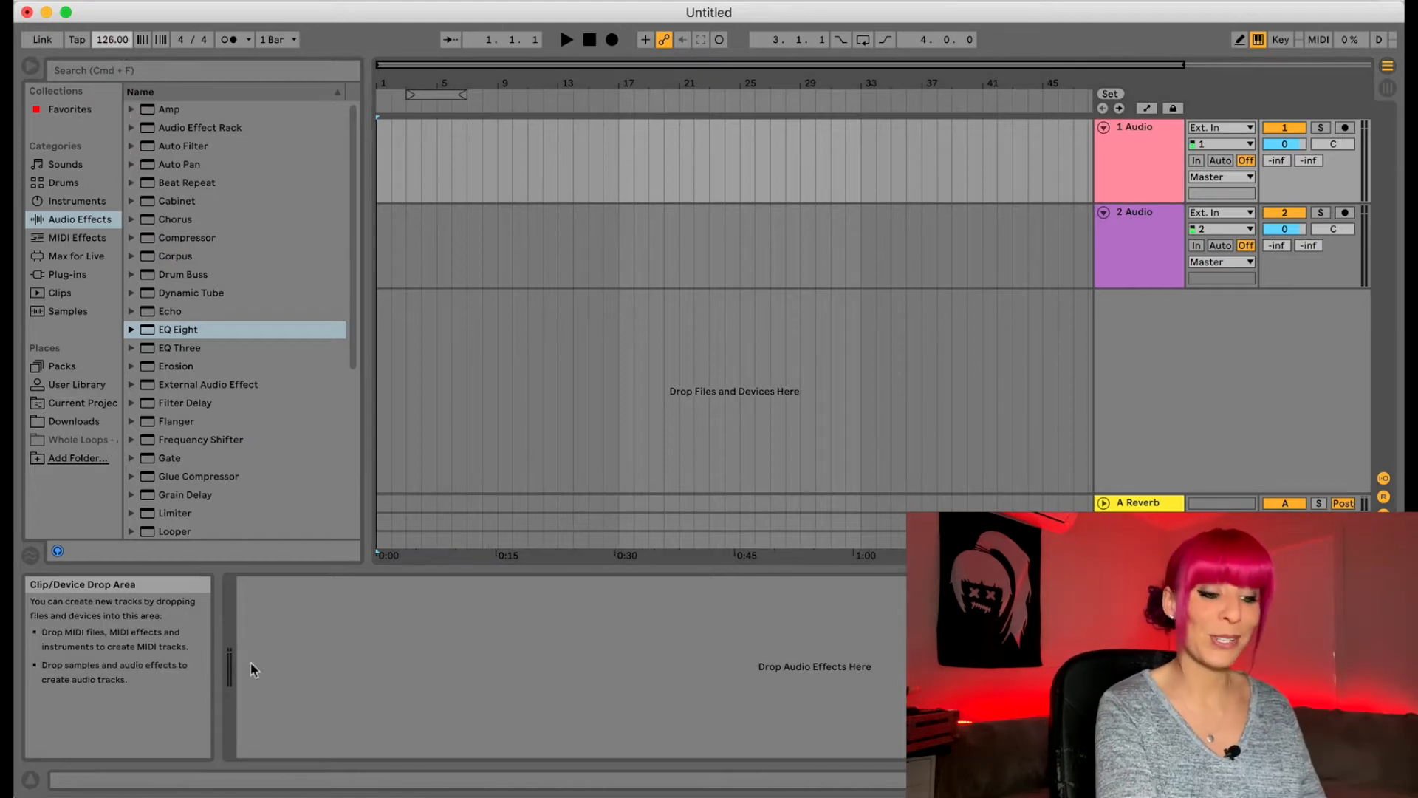
- Import from Finder Break My Heart - Dainjazone Remix at bar 6 of the first audio track and Send It (Extended) at bar 133 of the second
{"action": "left_click", "coordinate": [65, 788]}
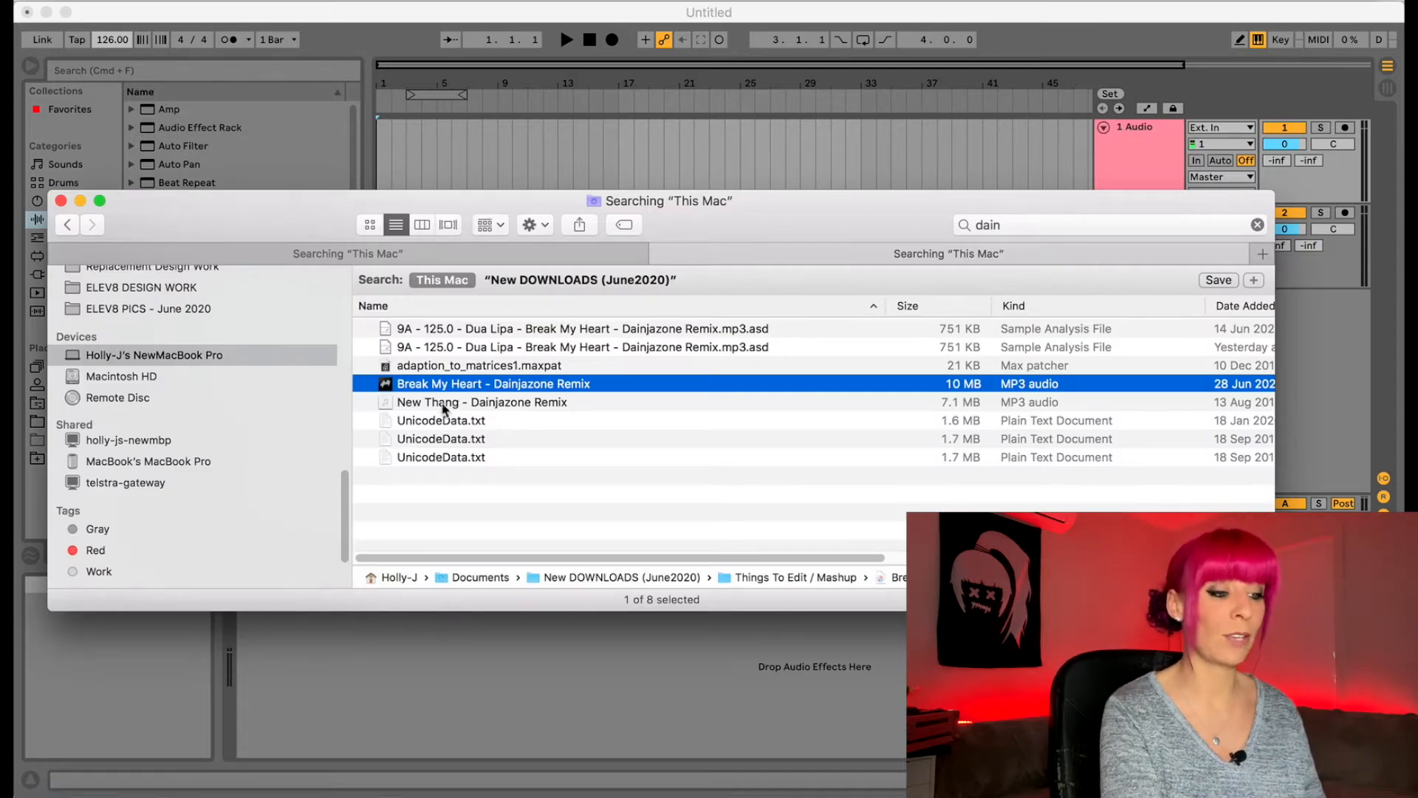
{"action": "left_click_drag", "start_coordinate": [442, 389], "coordinate": [459, 160]}
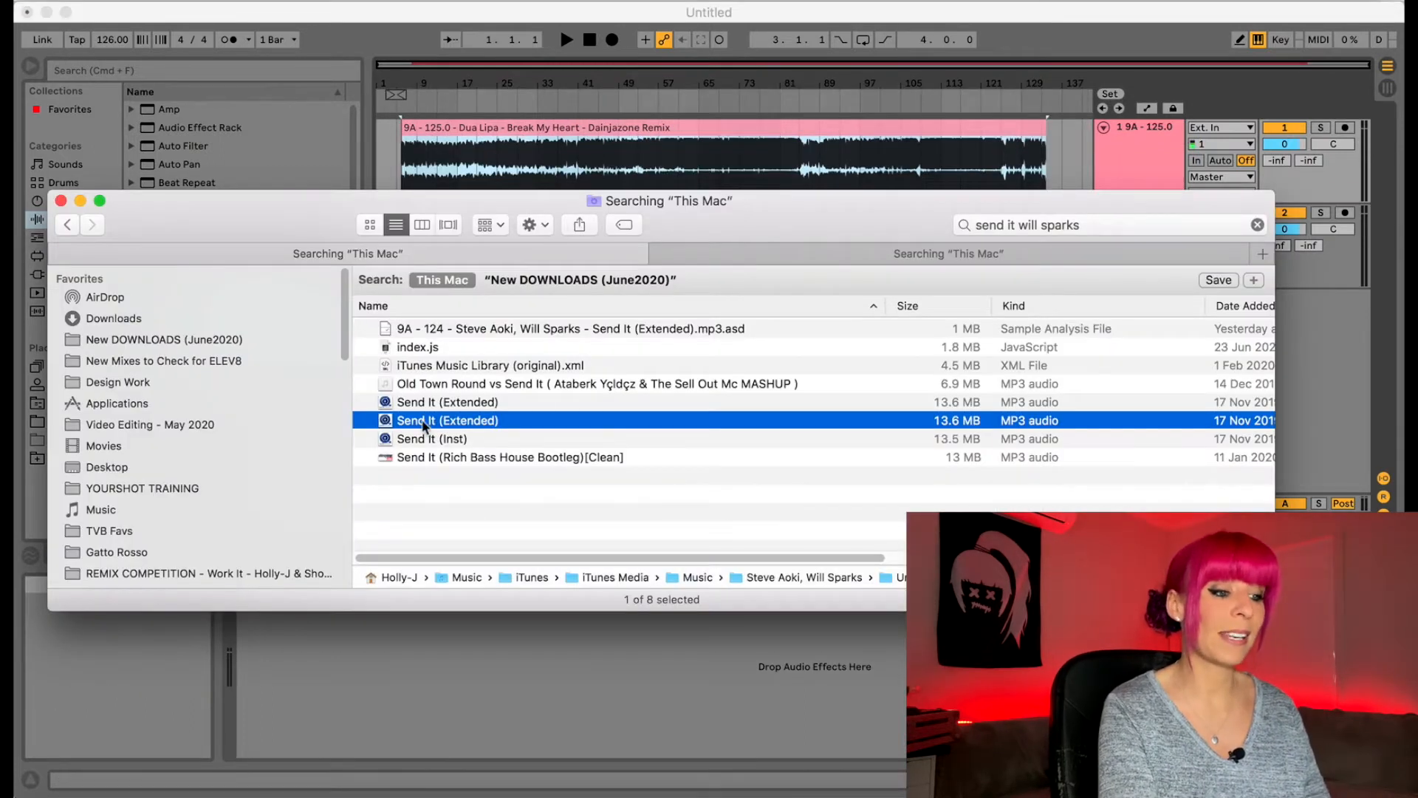
{"action": "left_click_drag", "start_coordinate": [425, 427], "coordinate": [1050, 232]}
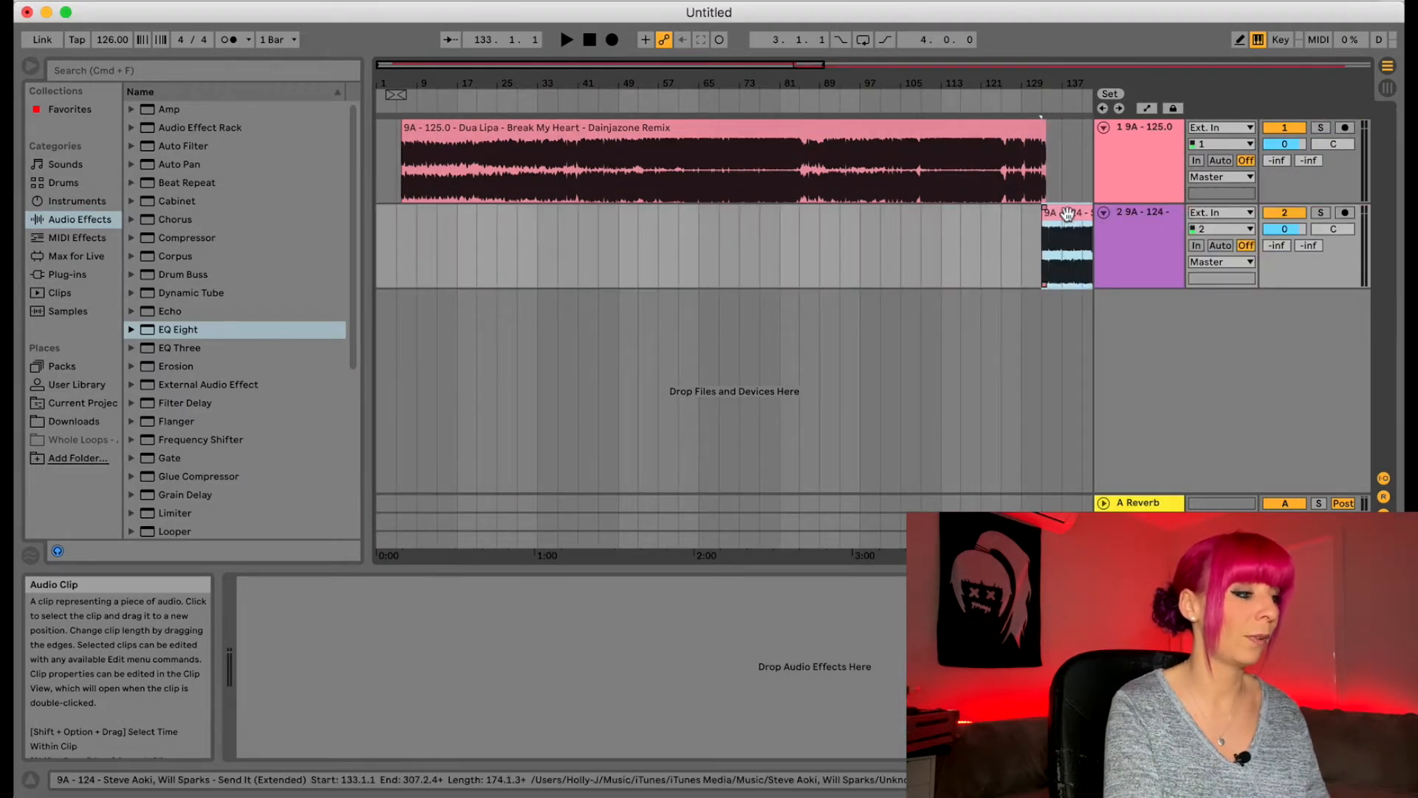
- Recolour the Send It clip on the second audio track dark blue
{"action": "right_click", "coordinate": [1067, 216]}
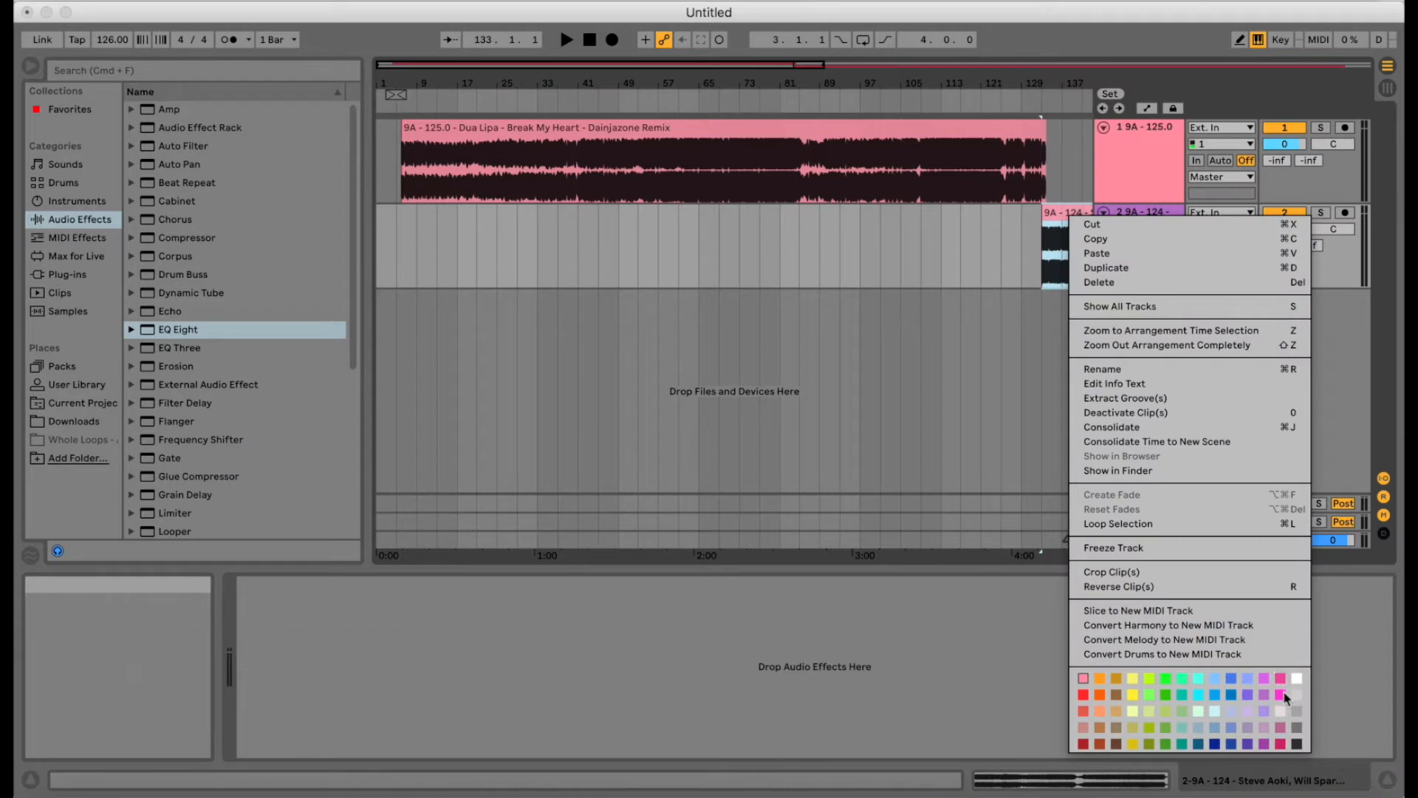
{"action": "left_click", "coordinate": [1216, 743]}
{"action": "left_click", "coordinate": [516, 247]}
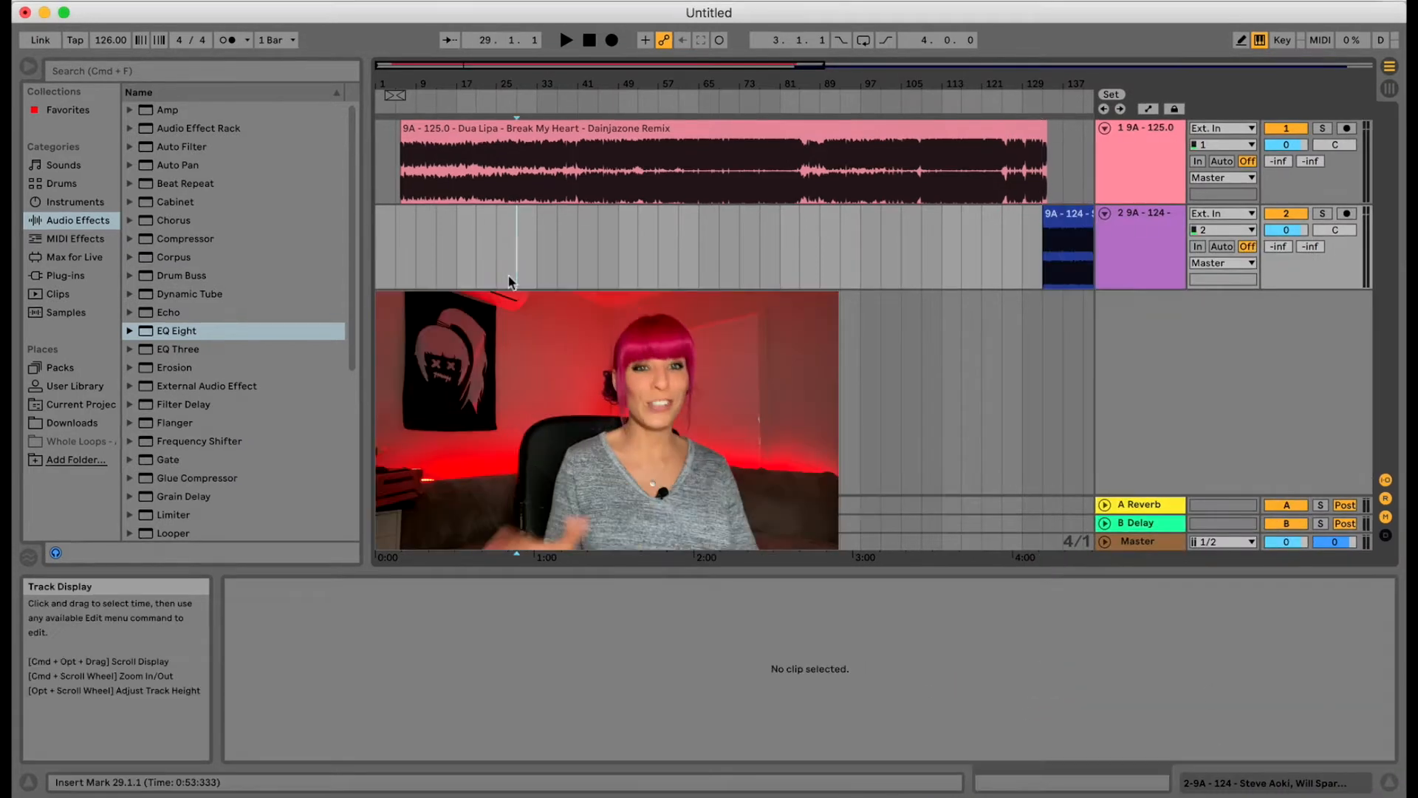
- Set the Break My Heart clip's Beats warp Preserve value to 1/16 and move the clip to start at bar 17
{"action": "left_click", "coordinate": [540, 131]}
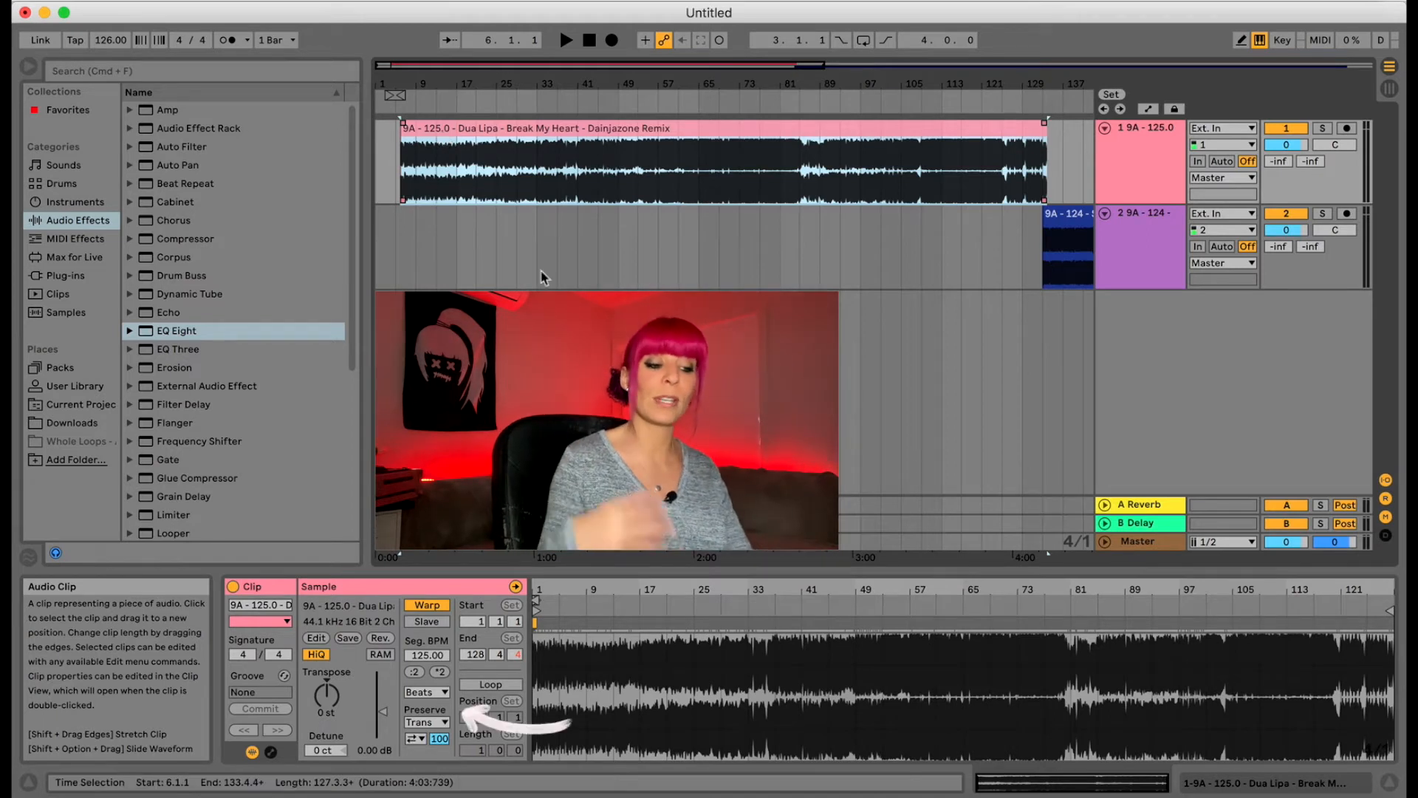
{"action": "left_click", "coordinate": [445, 722]}
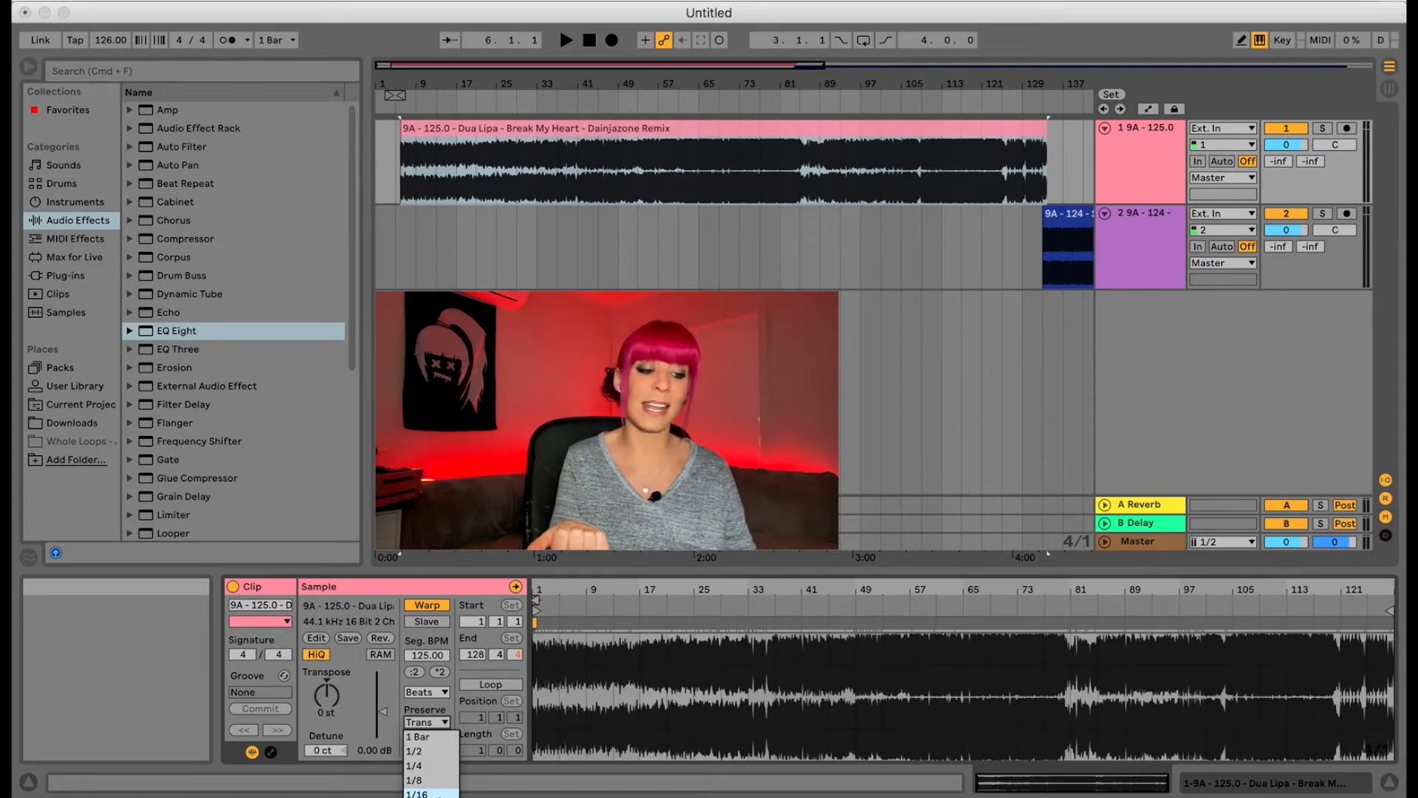
{"action": "left_click", "coordinate": [438, 794]}
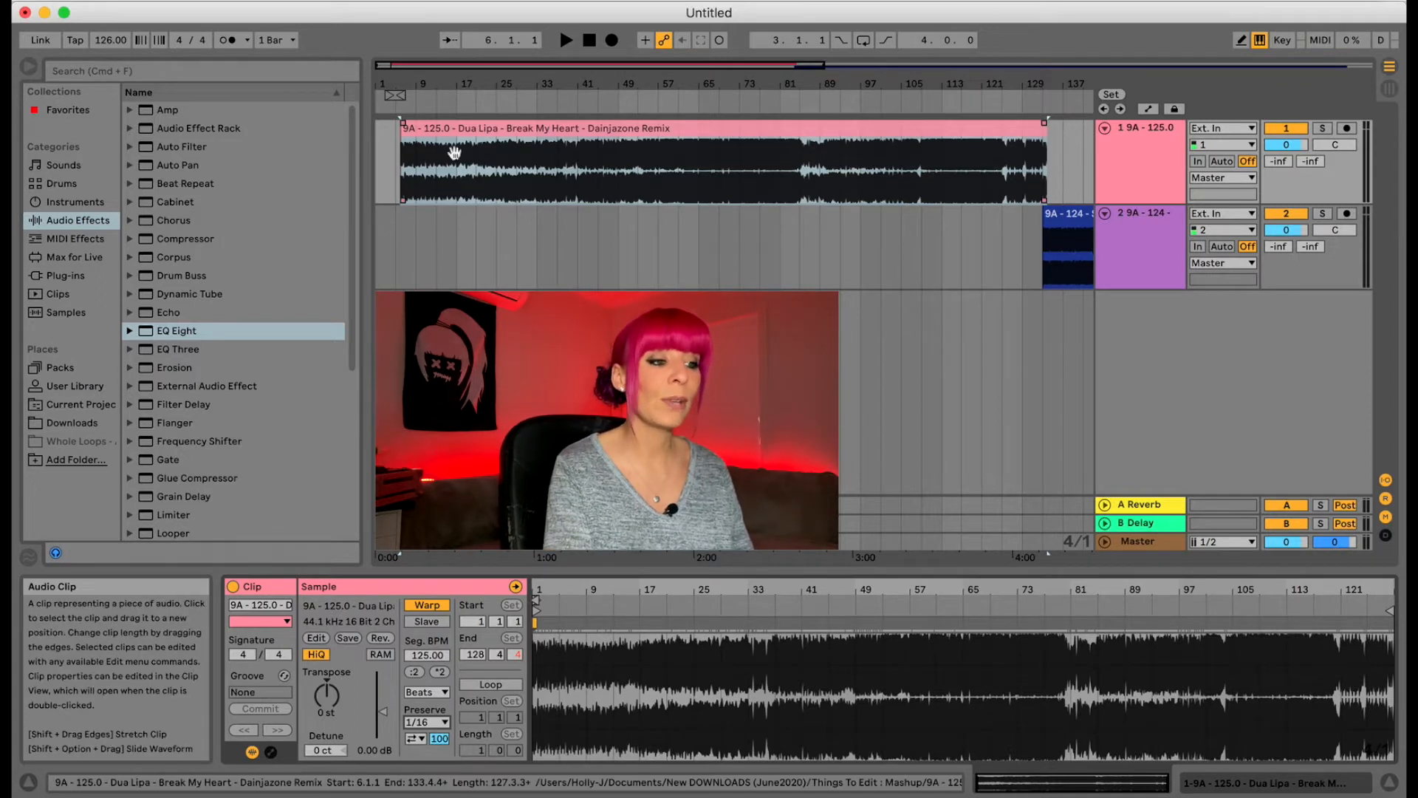
{"action": "left_click_drag", "start_coordinate": [440, 131], "coordinate": [494, 143]}
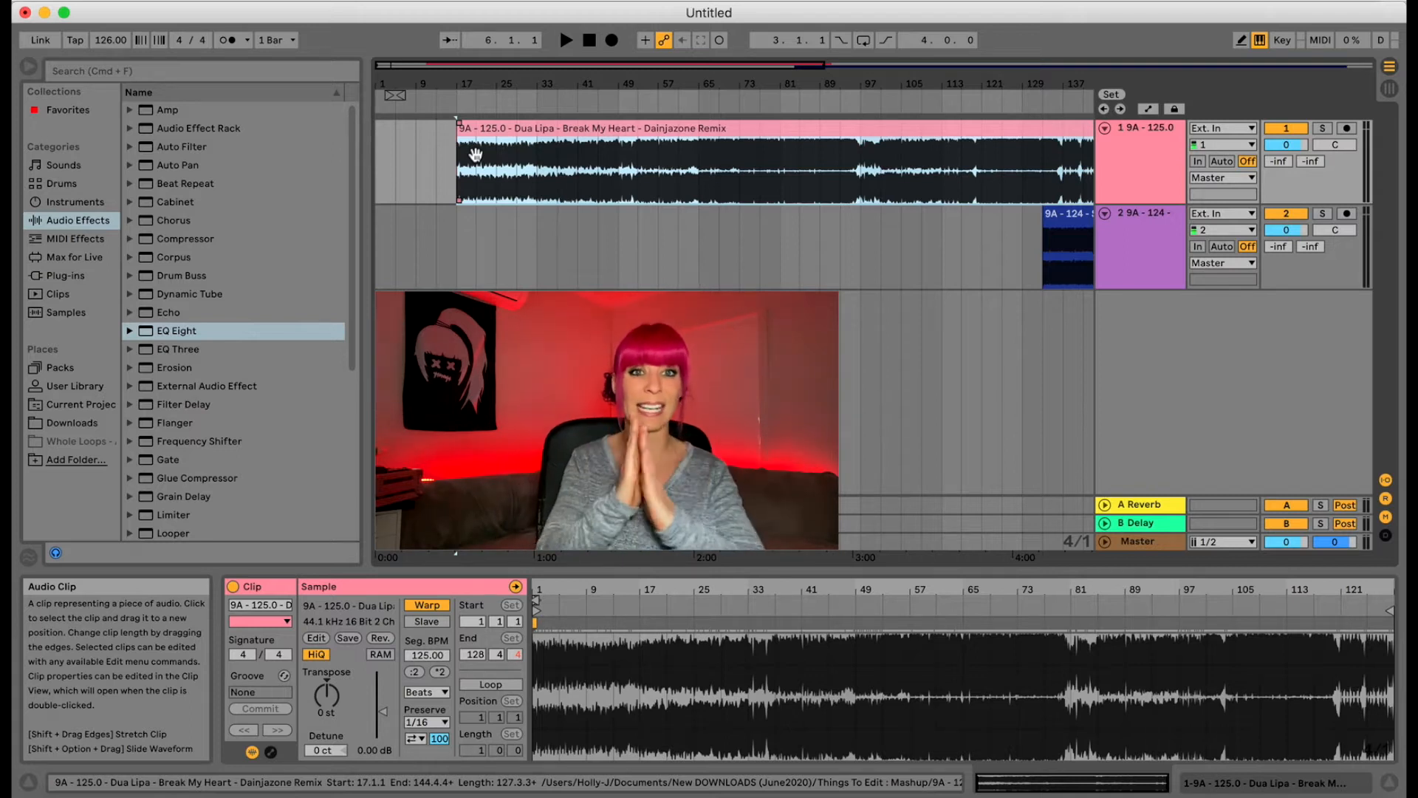
- Set 1.1.1 at the Break My Heart sample's first warp marker and apply Warp From Here (Straight) from it
{"action": "left_click_drag", "start_coordinate": [541, 590], "coordinate": [678, 768]}
{"action": "left_click_drag", "start_coordinate": [684, 590], "coordinate": [683, 657]}
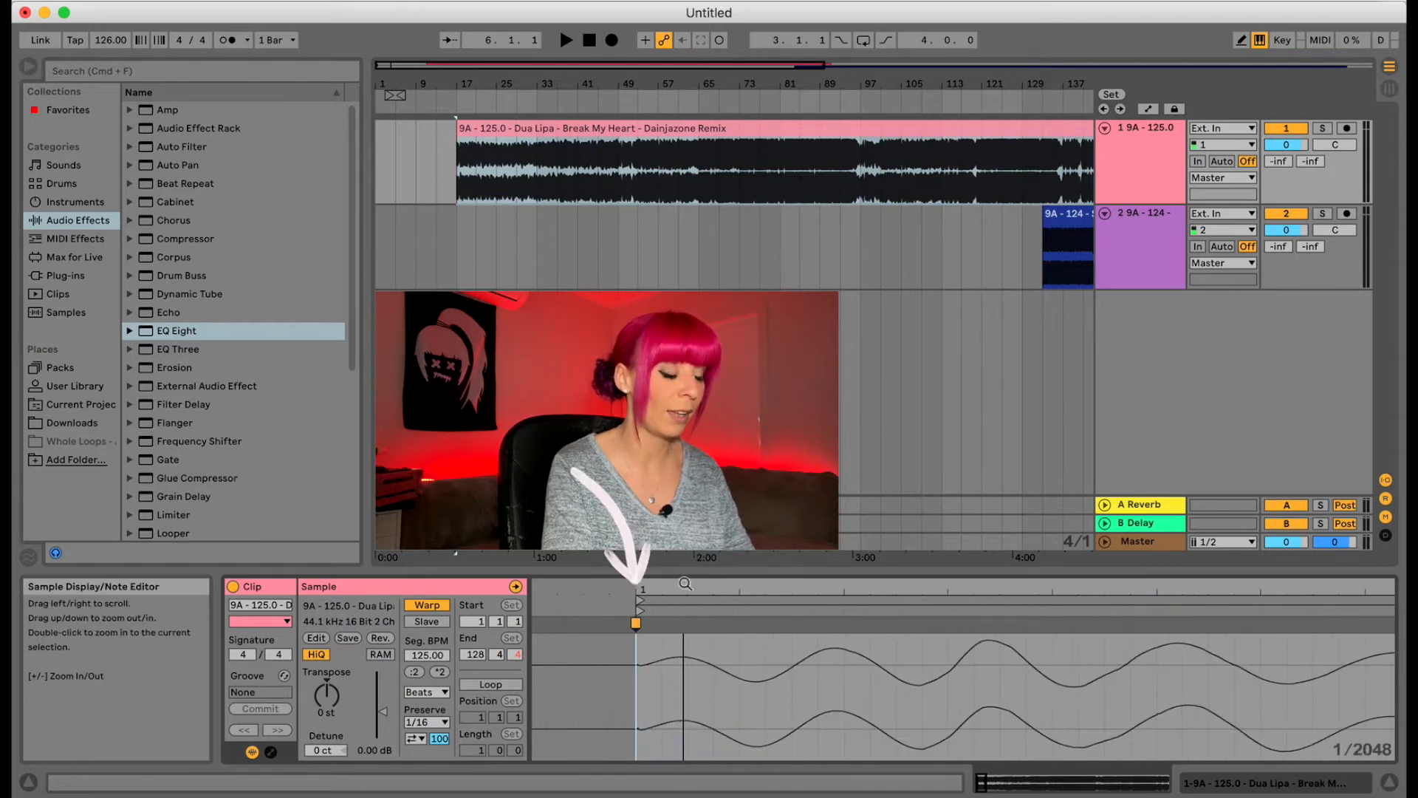
{"action": "right_click", "coordinate": [634, 624]}
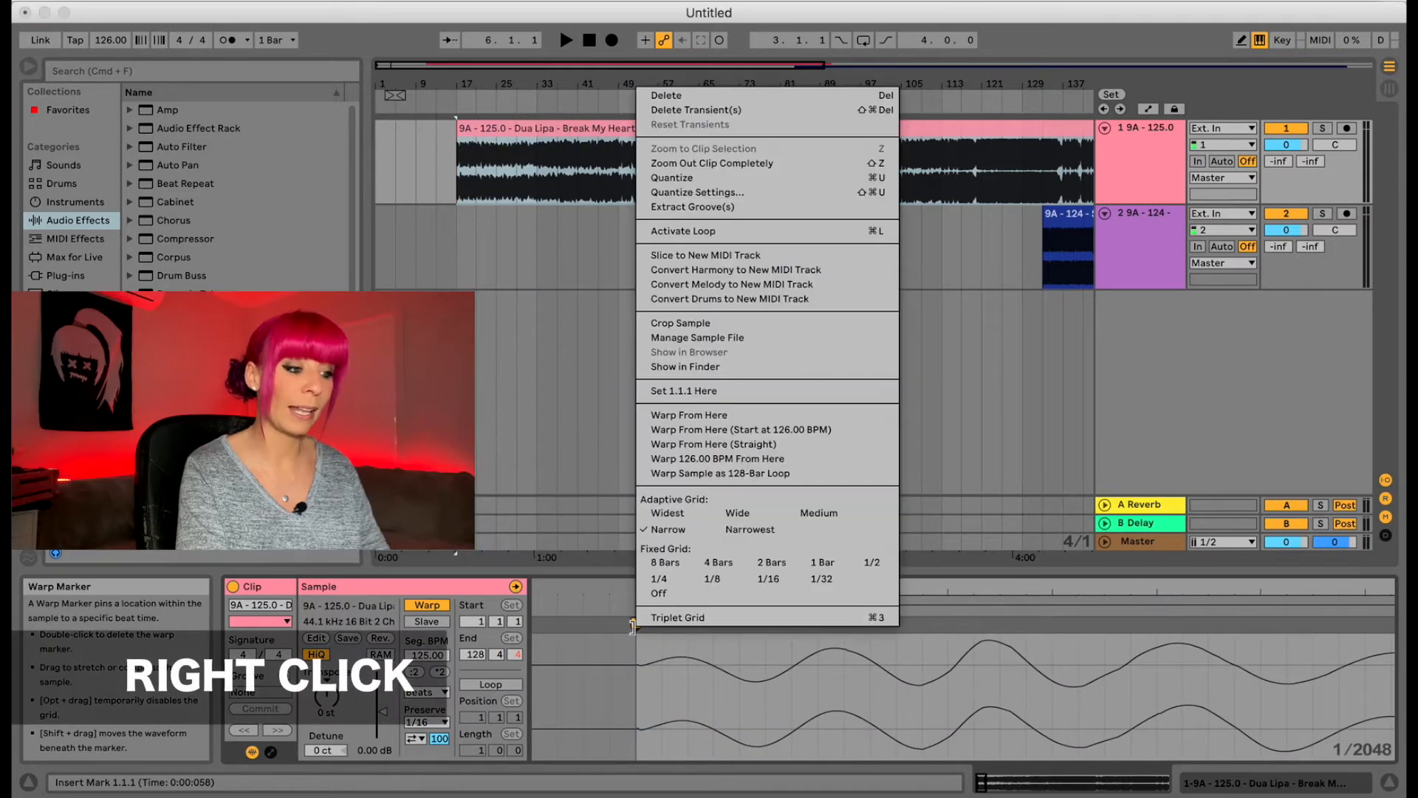
{"action": "left_click", "coordinate": [693, 391]}
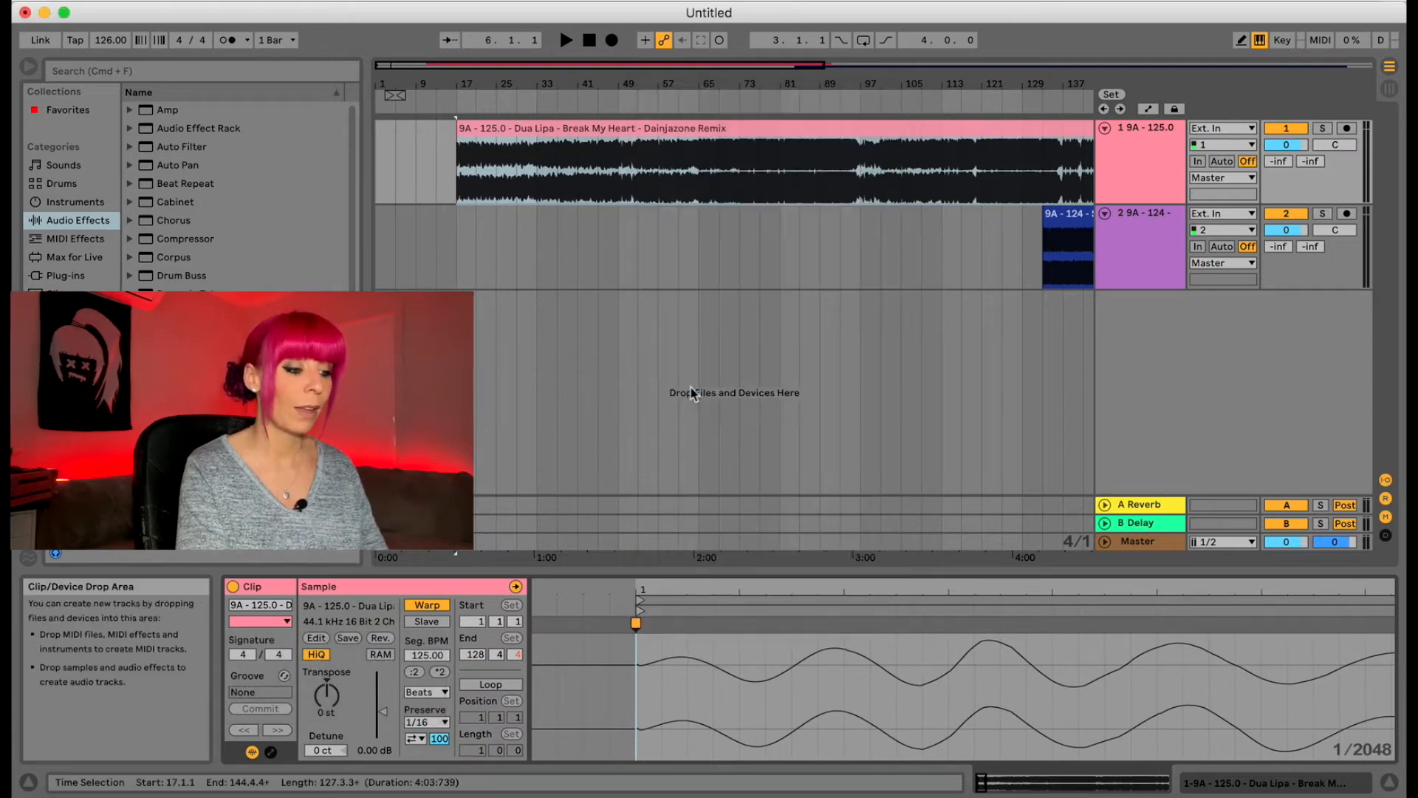
{"action": "right_click", "coordinate": [634, 622]}
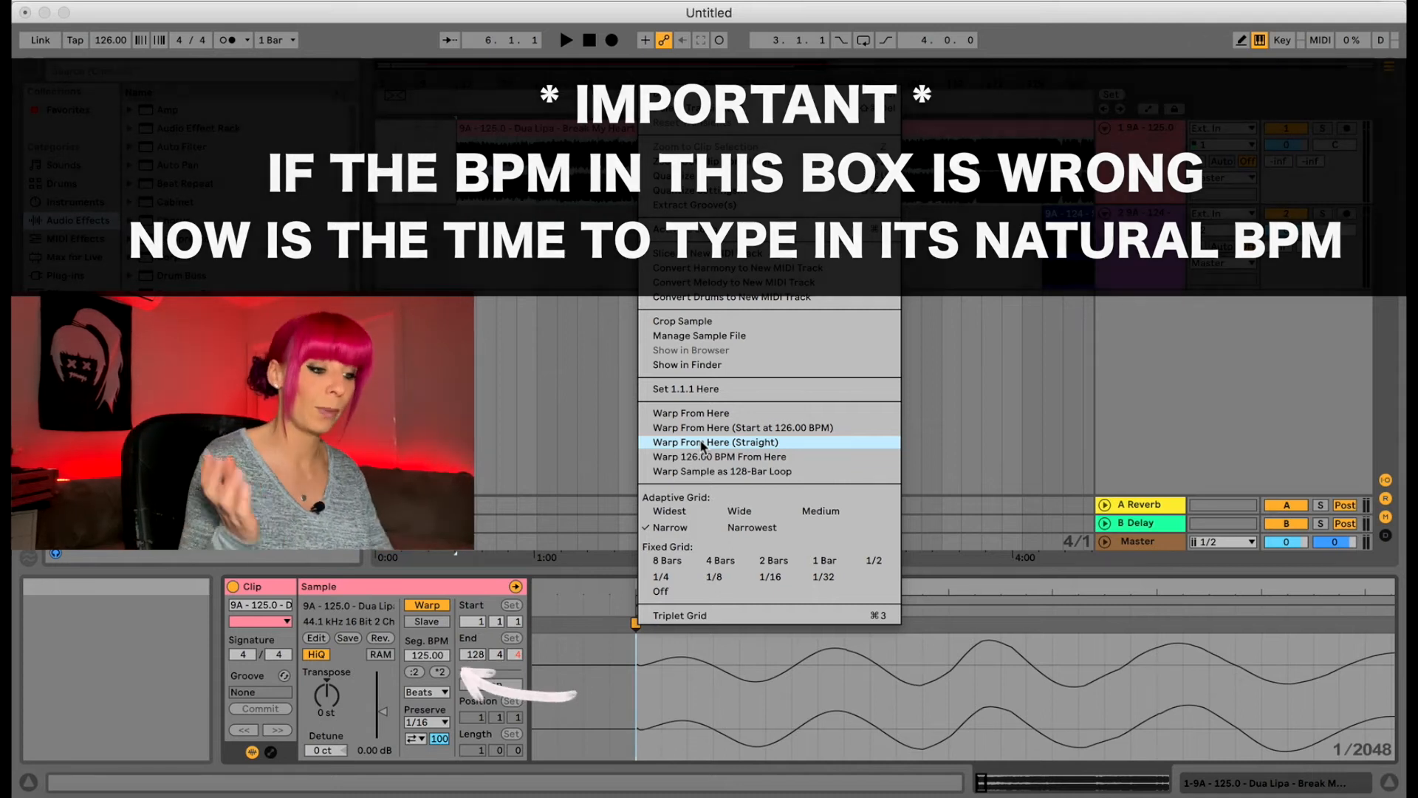
{"action": "left_click", "coordinate": [700, 442]}
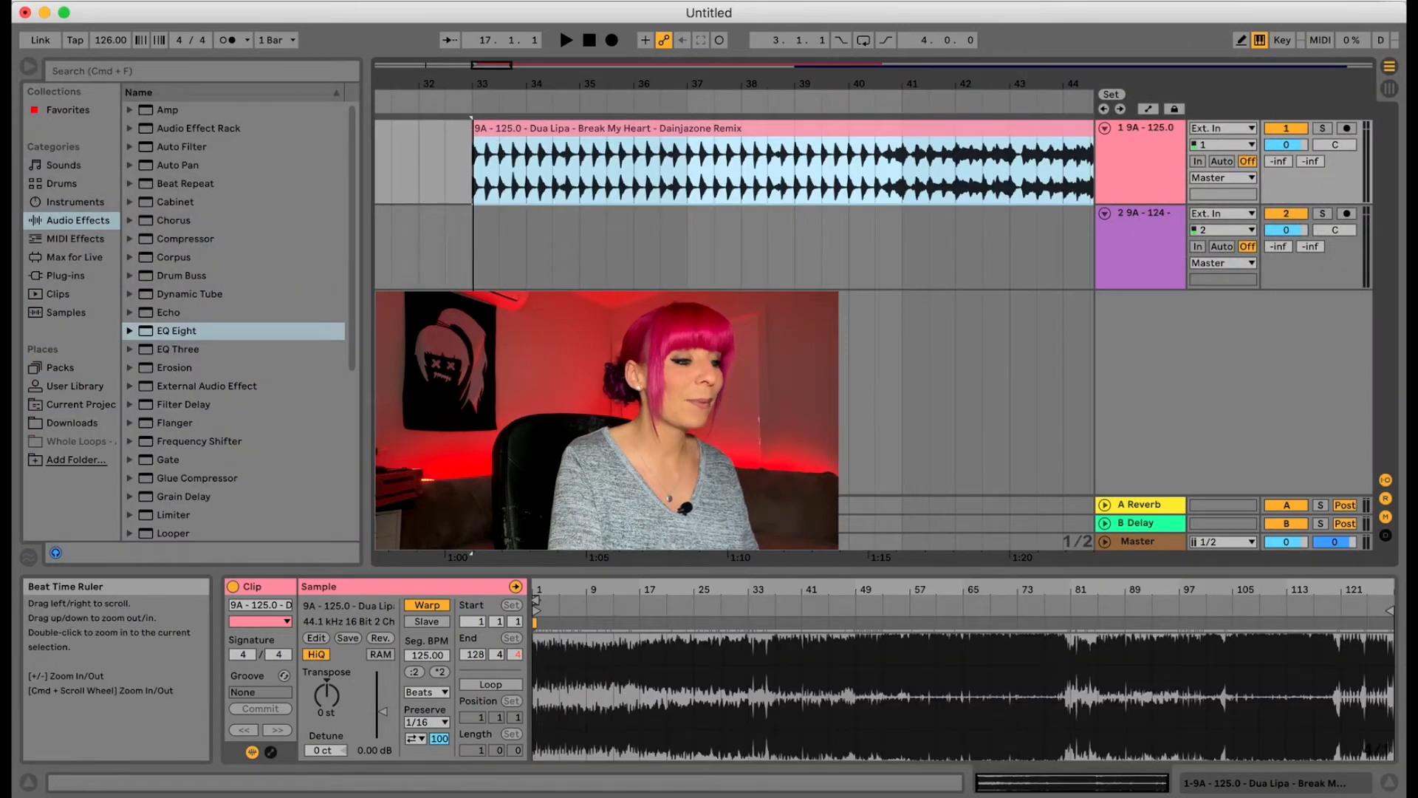
- Examine the Break My Heart clip's beats against the grid from bar 33 and play it back around bar 49
{"action": "left_click_drag", "start_coordinate": [475, 82], "coordinate": [746, 177]}
{"action": "left_click_drag", "start_coordinate": [789, 83], "coordinate": [489, 19]}
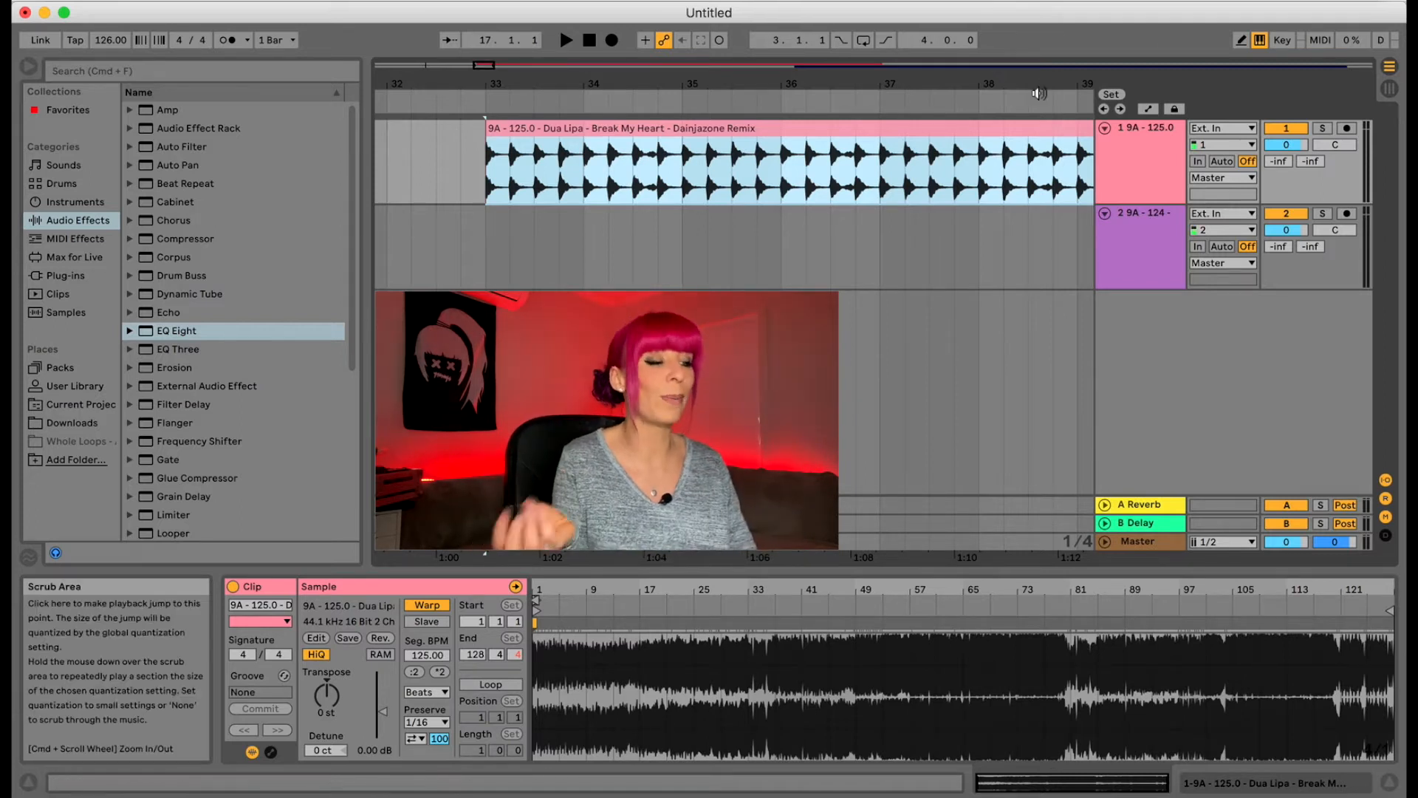
{"action": "left_click_drag", "start_coordinate": [1022, 83], "coordinate": [625, 85]}
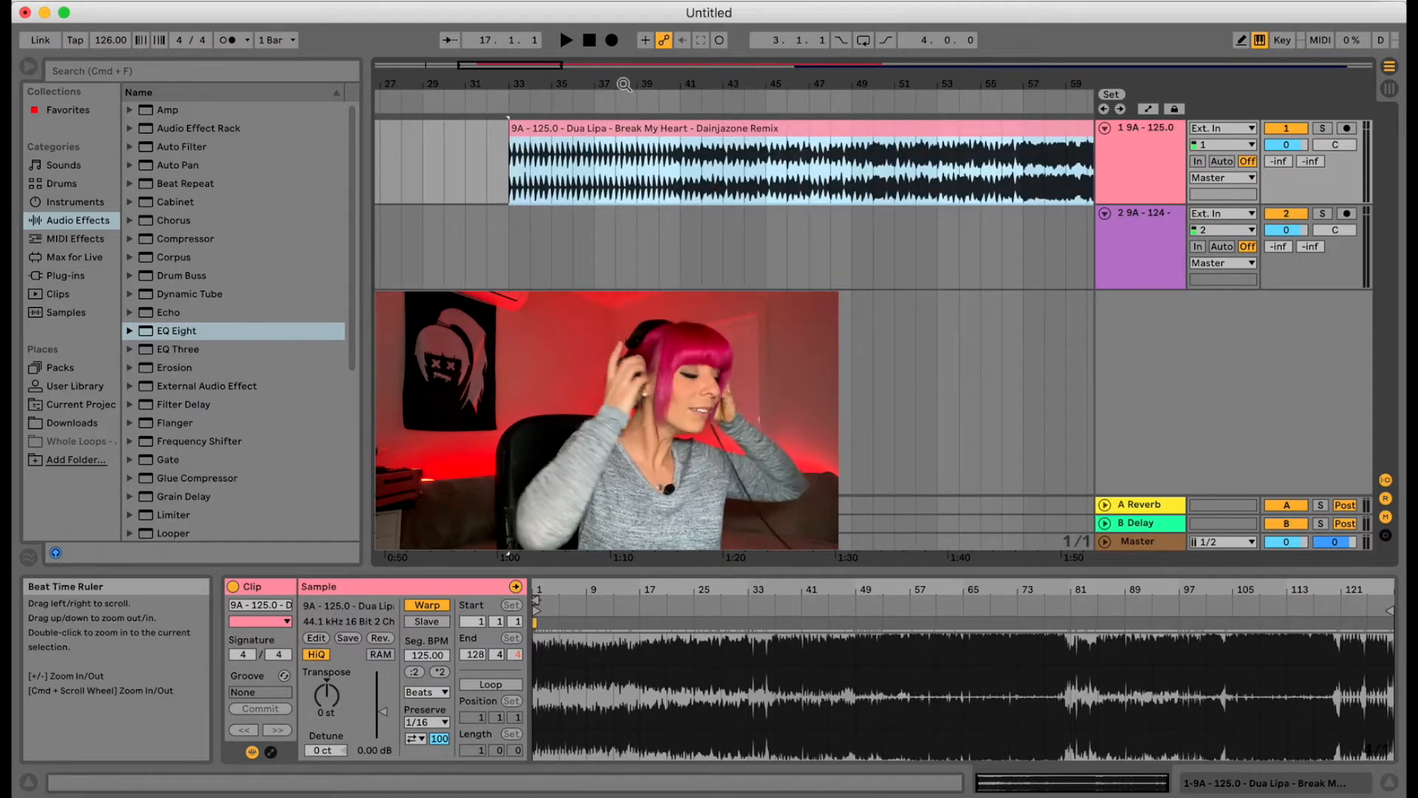
{"action": "left_click_drag", "start_coordinate": [624, 84], "coordinate": [479, 83]}
{"action": "key", "text": "space"}
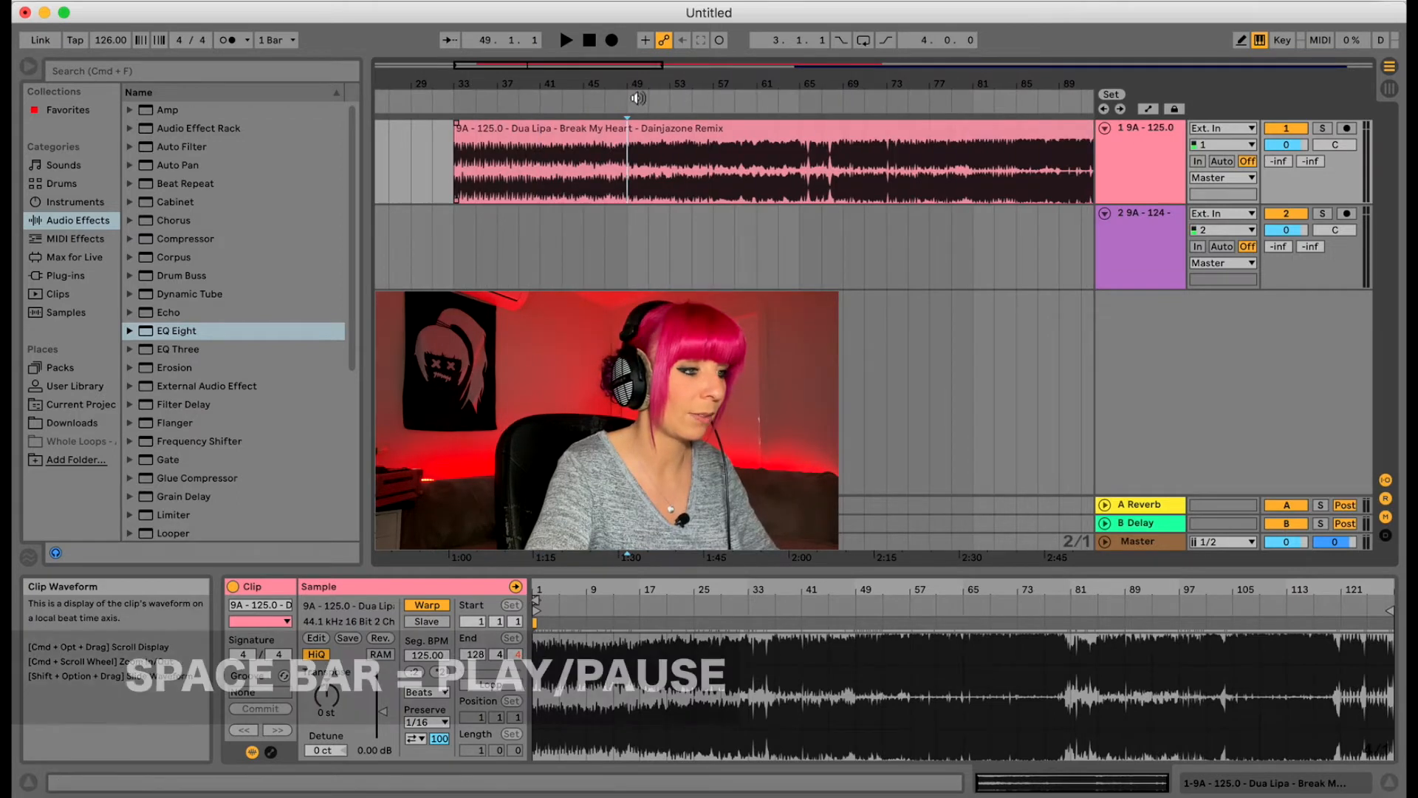
{"action": "key", "text": "space"}
{"action": "left_click_drag", "start_coordinate": [631, 85], "coordinate": [562, 118]}
{"action": "key", "text": "space"}
{"action": "key", "text": "space"}
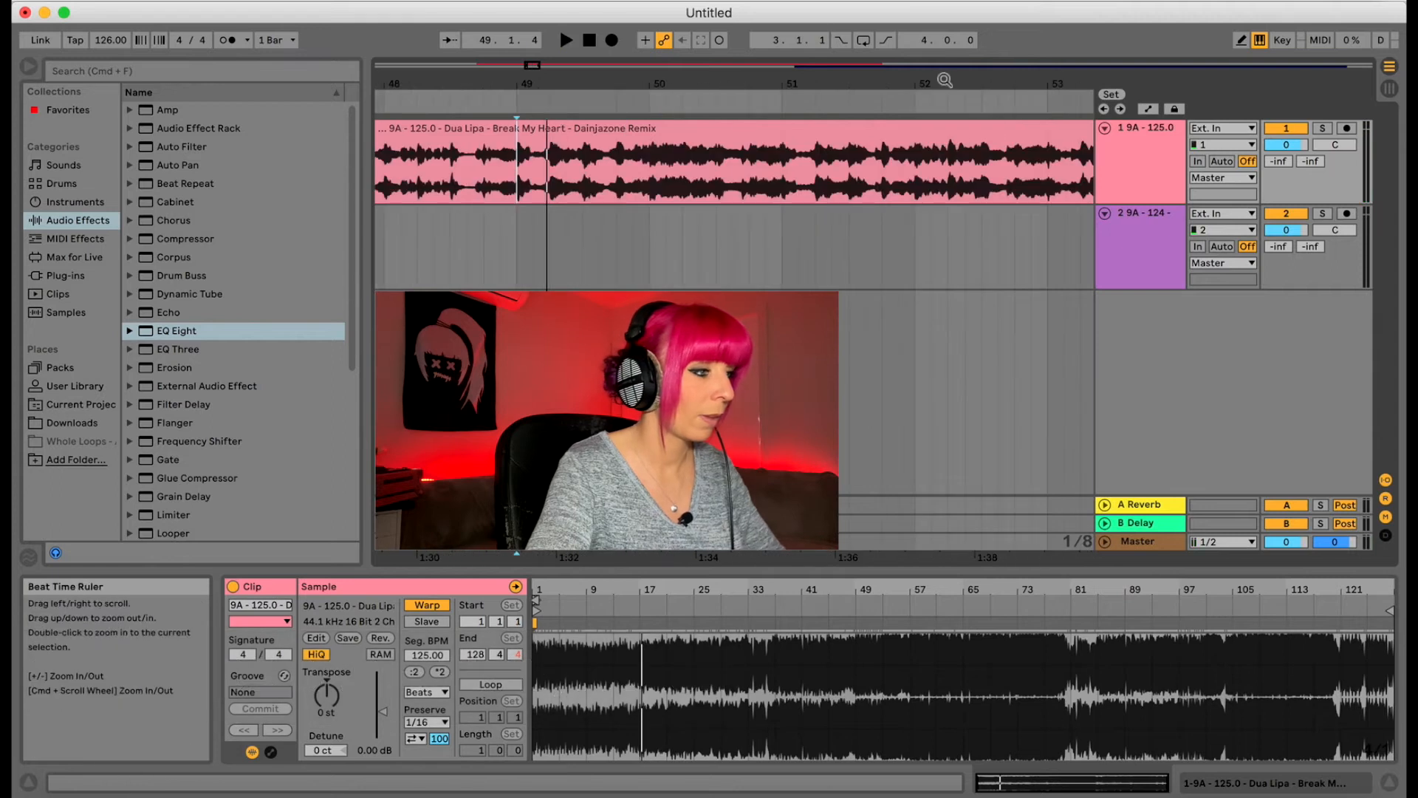
- Select the tiny gap between the bar 57 gridline and the start of the following beat in the Break My Heart clip
{"action": "left_click_drag", "start_coordinate": [945, 80], "coordinate": [606, 45]}
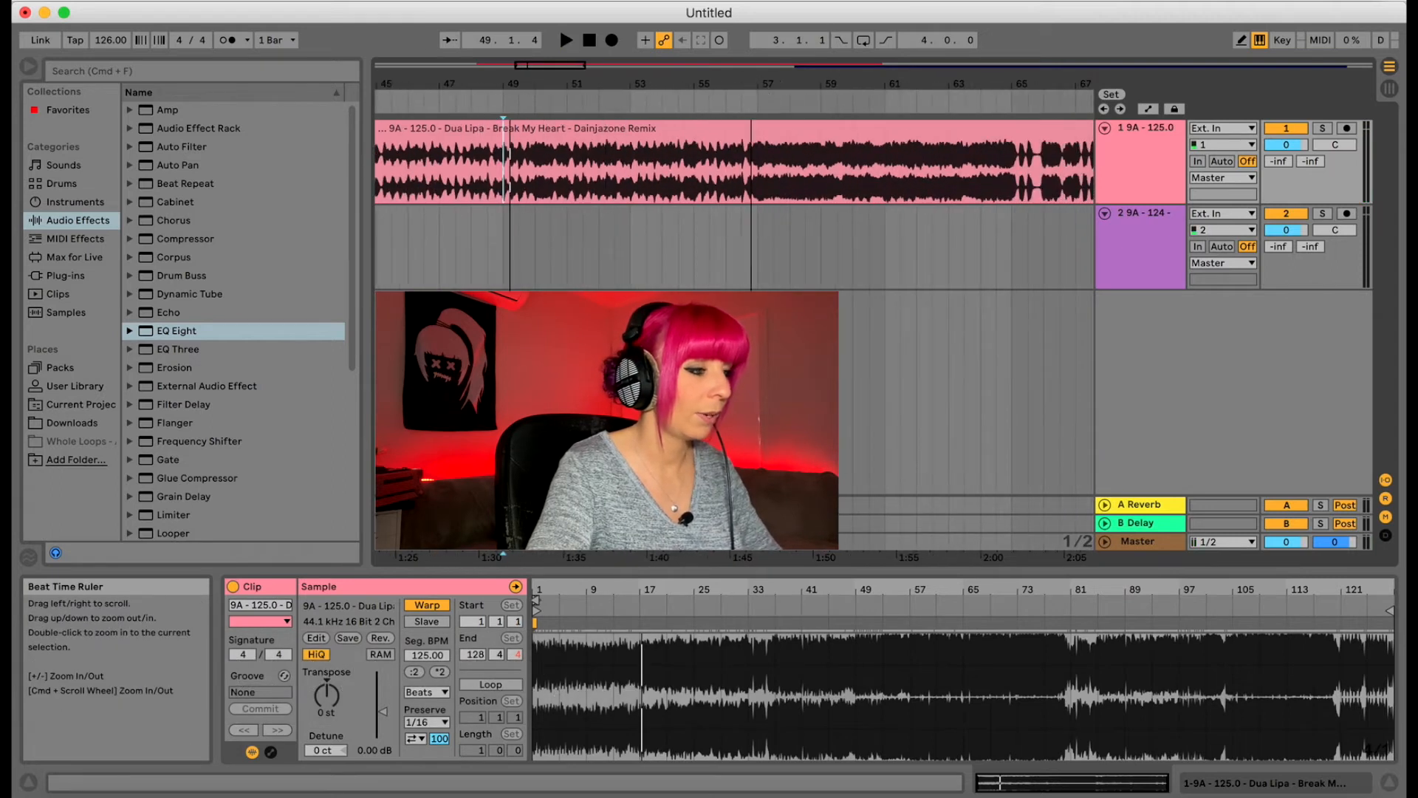
{"action": "left_click_drag", "start_coordinate": [781, 77], "coordinate": [859, 174]}
{"action": "mouse_move", "coordinate": [857, 88]}
{"action": "left_mouse_down"}
{"action": "mouse_move", "coordinate": [853, 124]}
{"action": "mouse_move", "coordinate": [840, 83]}
{"action": "left_mouse_up"}
{"action": "left_click", "coordinate": [848, 175]}
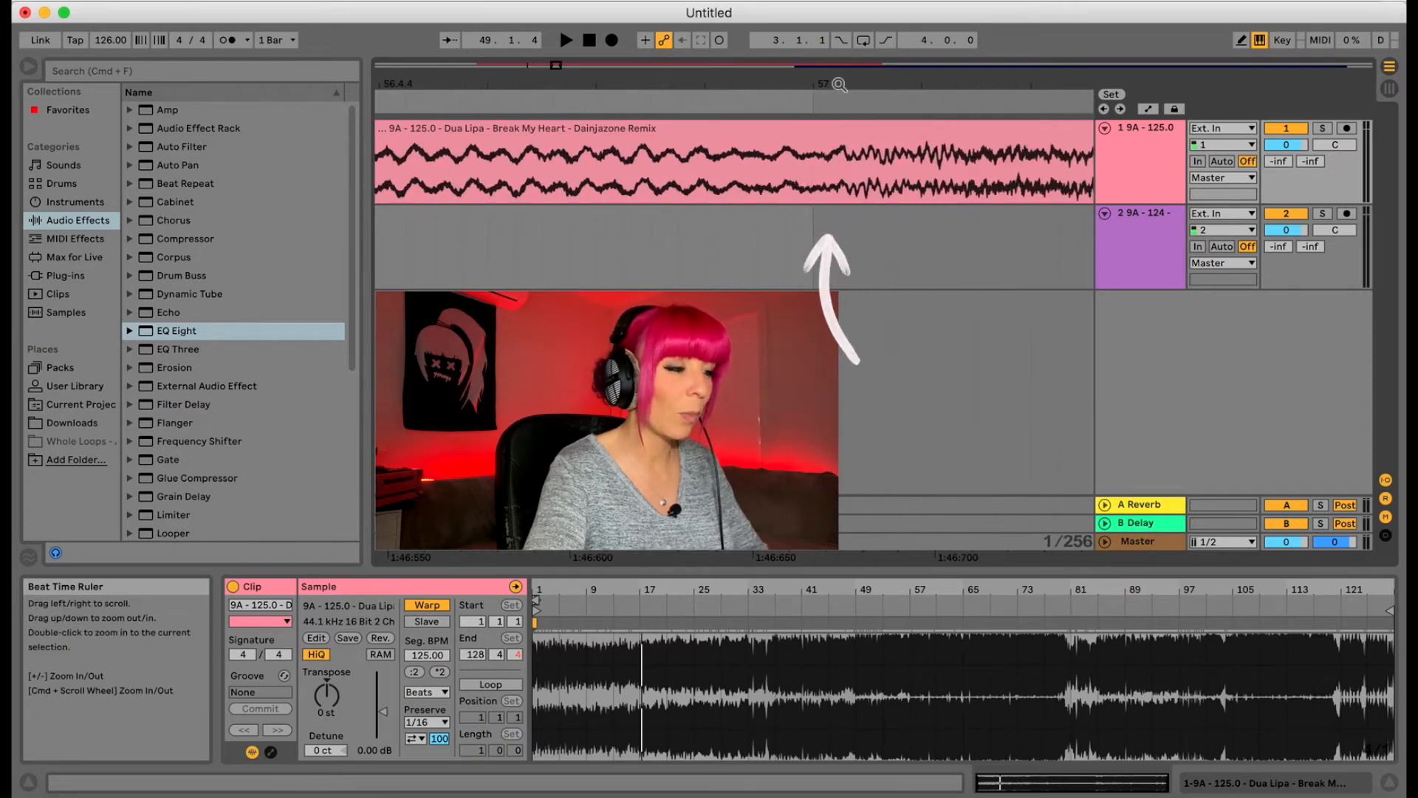
{"action": "left_click", "coordinate": [811, 195]}
{"action": "left_click", "coordinate": [842, 188], "text": "shift"}
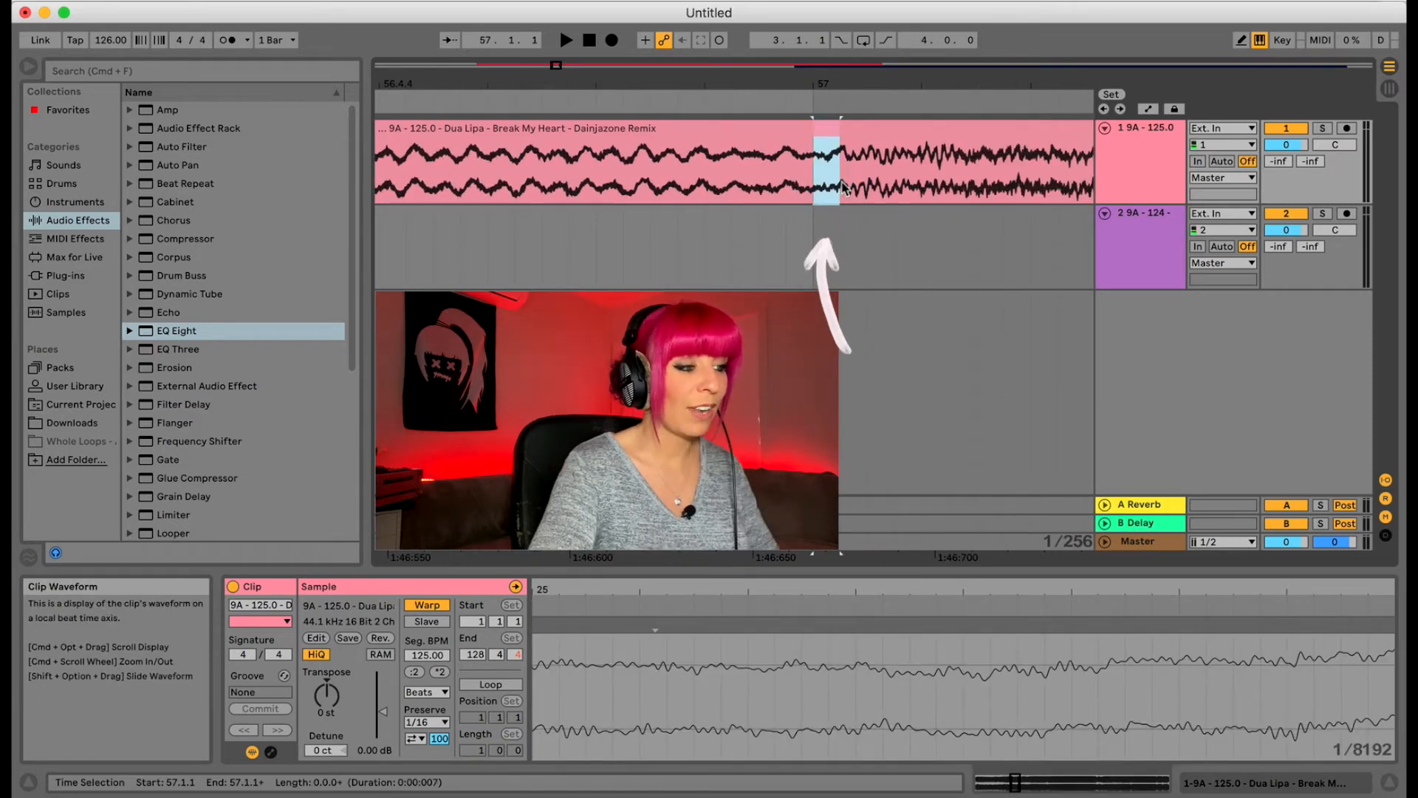
- Check the beat at bar 57 of the Break My Heart clip and play it back from bar 65
{"action": "left_click", "coordinate": [844, 128]}
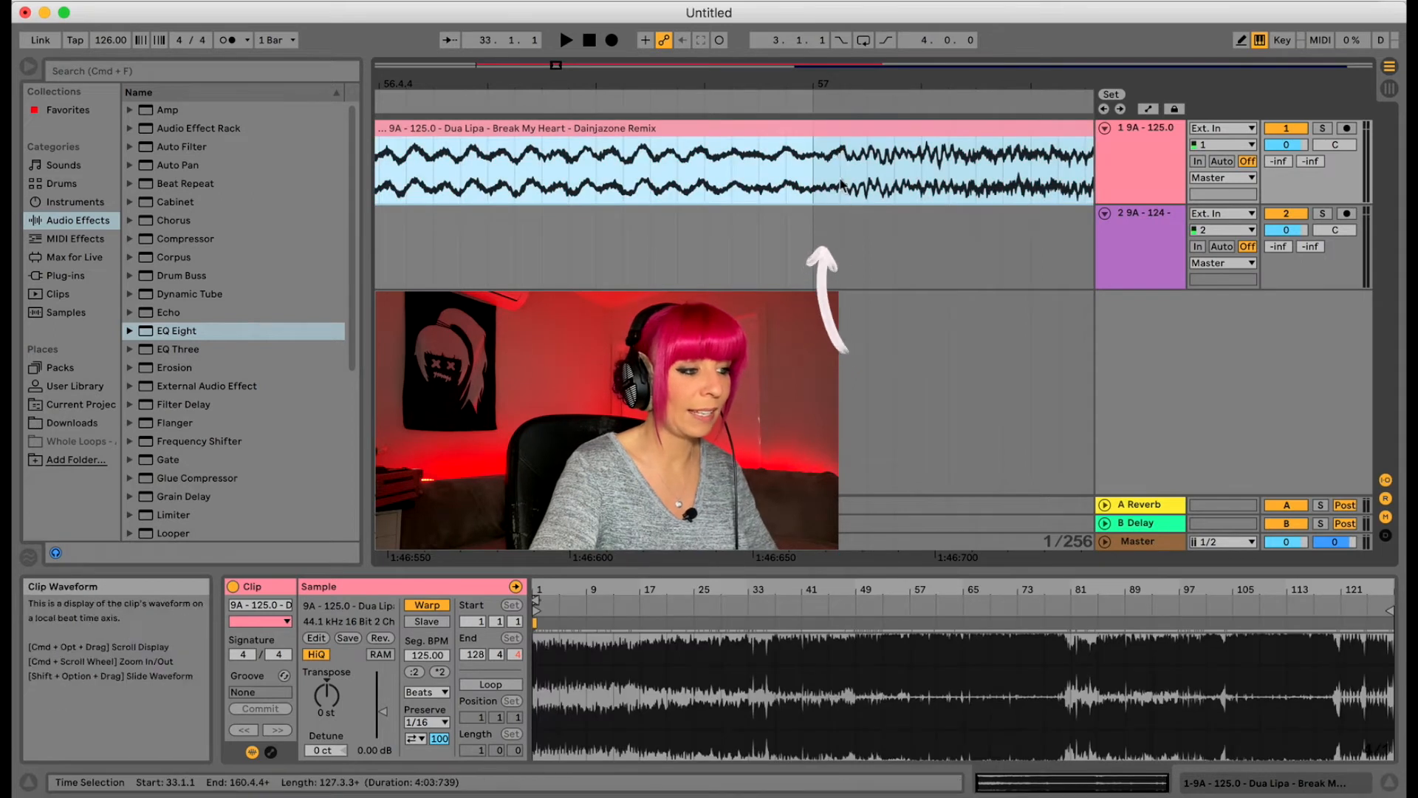
{"action": "left_click", "coordinate": [841, 183]}
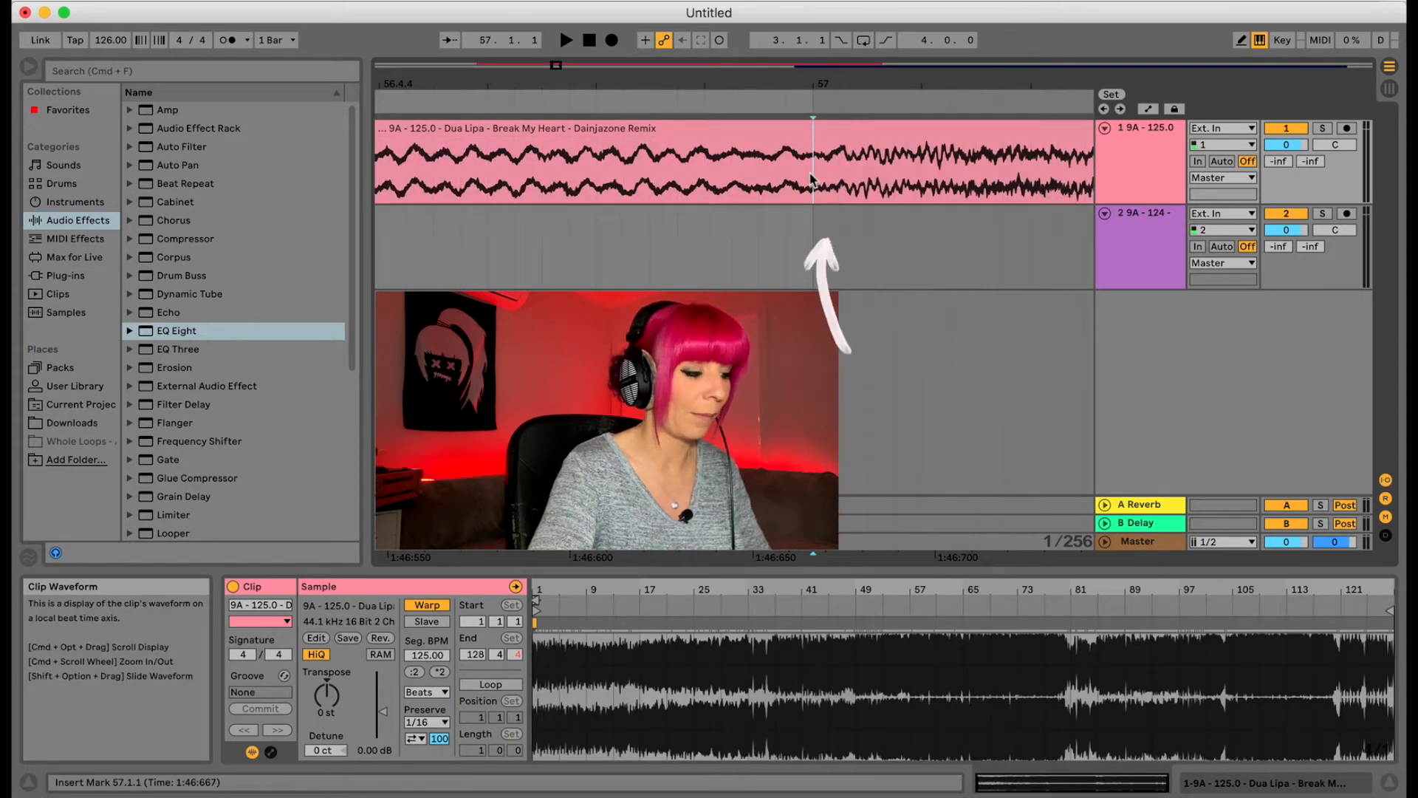
{"action": "left_click_drag", "start_coordinate": [980, 84], "coordinate": [465, 105]}
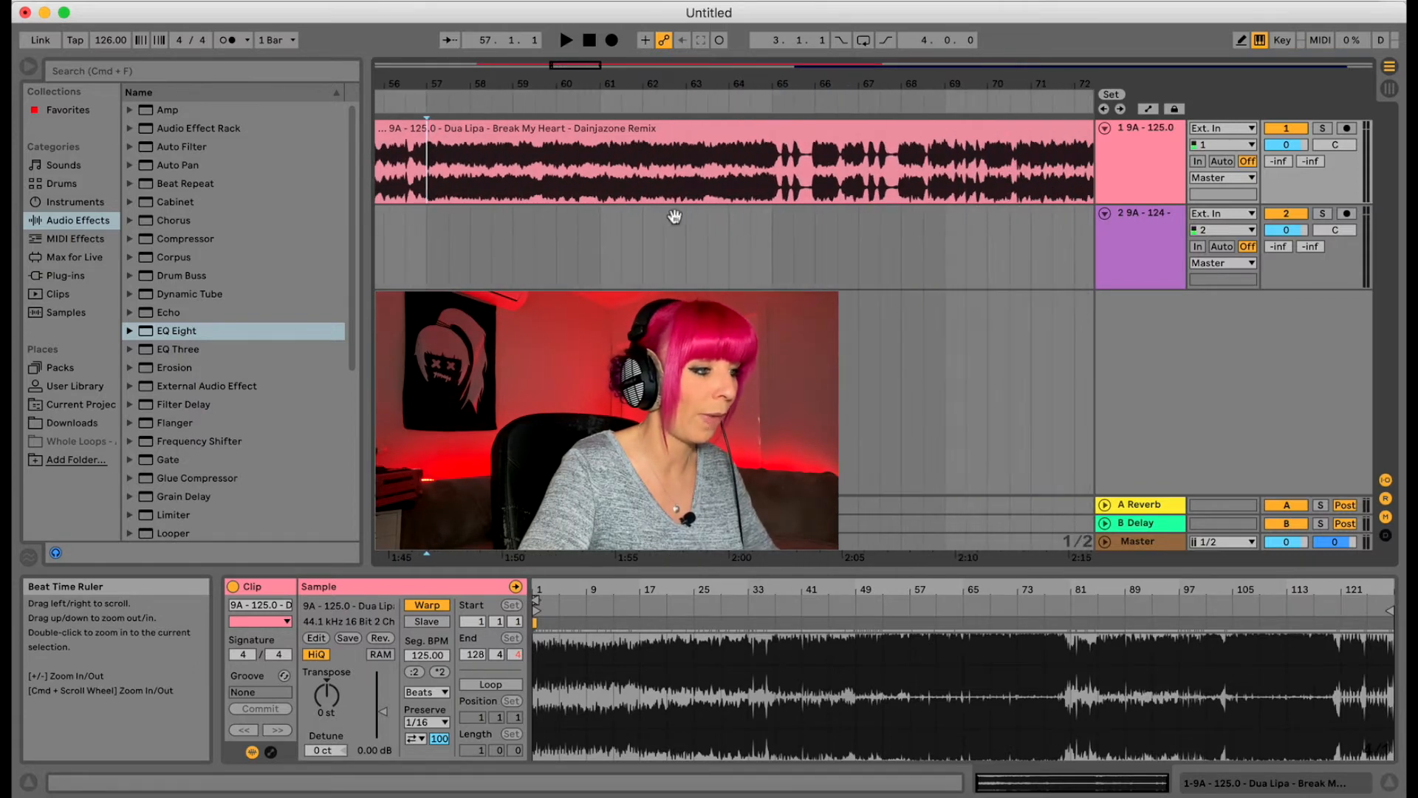
{"action": "left_click_drag", "start_coordinate": [773, 84], "coordinate": [772, 141]}
{"action": "left_click", "coordinate": [766, 188]}
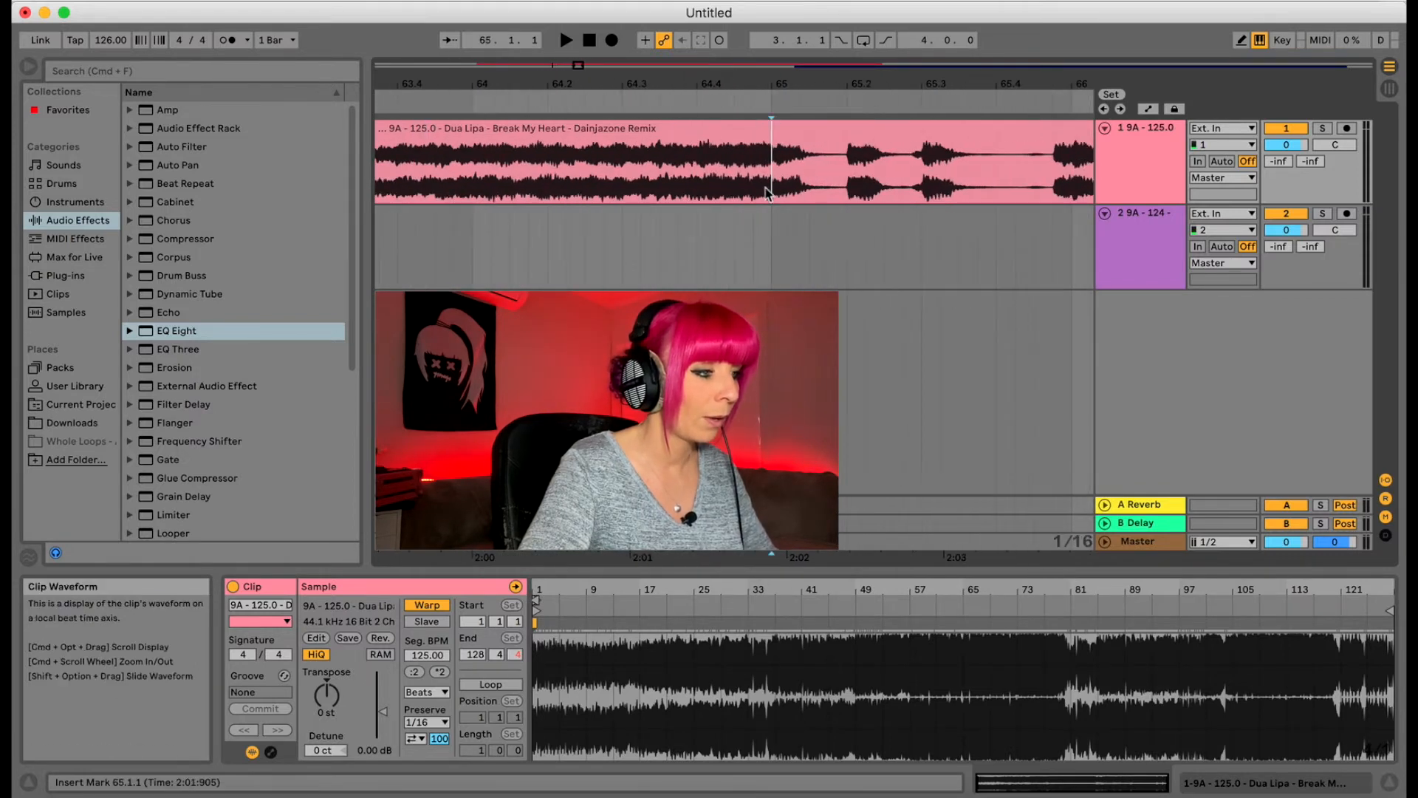
{"action": "key", "text": "space"}
{"action": "key", "text": "space"}
- Play the Break My Heart clip from several points between bars 65 and 84 to listen for the next section change
{"action": "left_click_drag", "start_coordinate": [840, 84], "coordinate": [565, 82]}
{"action": "left_click_drag", "start_coordinate": [738, 78], "coordinate": [463, 37]}
{"action": "left_click", "coordinate": [565, 149]}
{"action": "mouse_move", "coordinate": [559, 84]}
{"action": "left_mouse_down"}
{"action": "mouse_move", "coordinate": [559, 144]}
{"action": "mouse_move", "coordinate": [559, 27]}
{"action": "left_mouse_up"}
{"action": "key", "text": "space"}
{"action": "left_click", "coordinate": [651, 195]}
{"action": "key", "text": "space"}
{"action": "key", "text": "space"}
{"action": "left_click", "coordinate": [742, 193]}
{"action": "key", "text": "space"}
{"action": "key", "text": "space"}
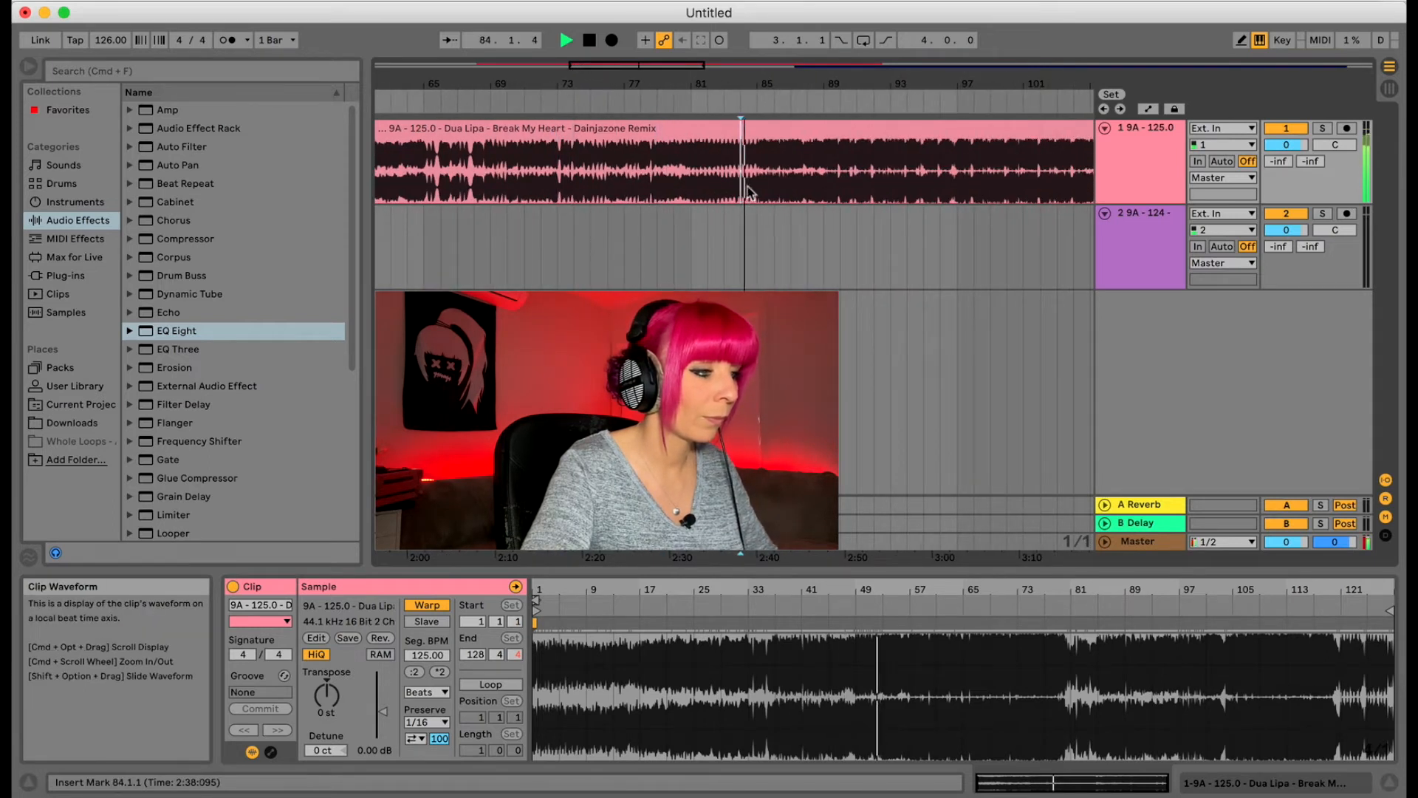
- Select the gap between the bar 81 gridline and the following beat in the Break My Heart clip and mark the beat's start
{"action": "left_click_drag", "start_coordinate": [694, 84], "coordinate": [695, 144]}
{"action": "left_click", "coordinate": [674, 182]}
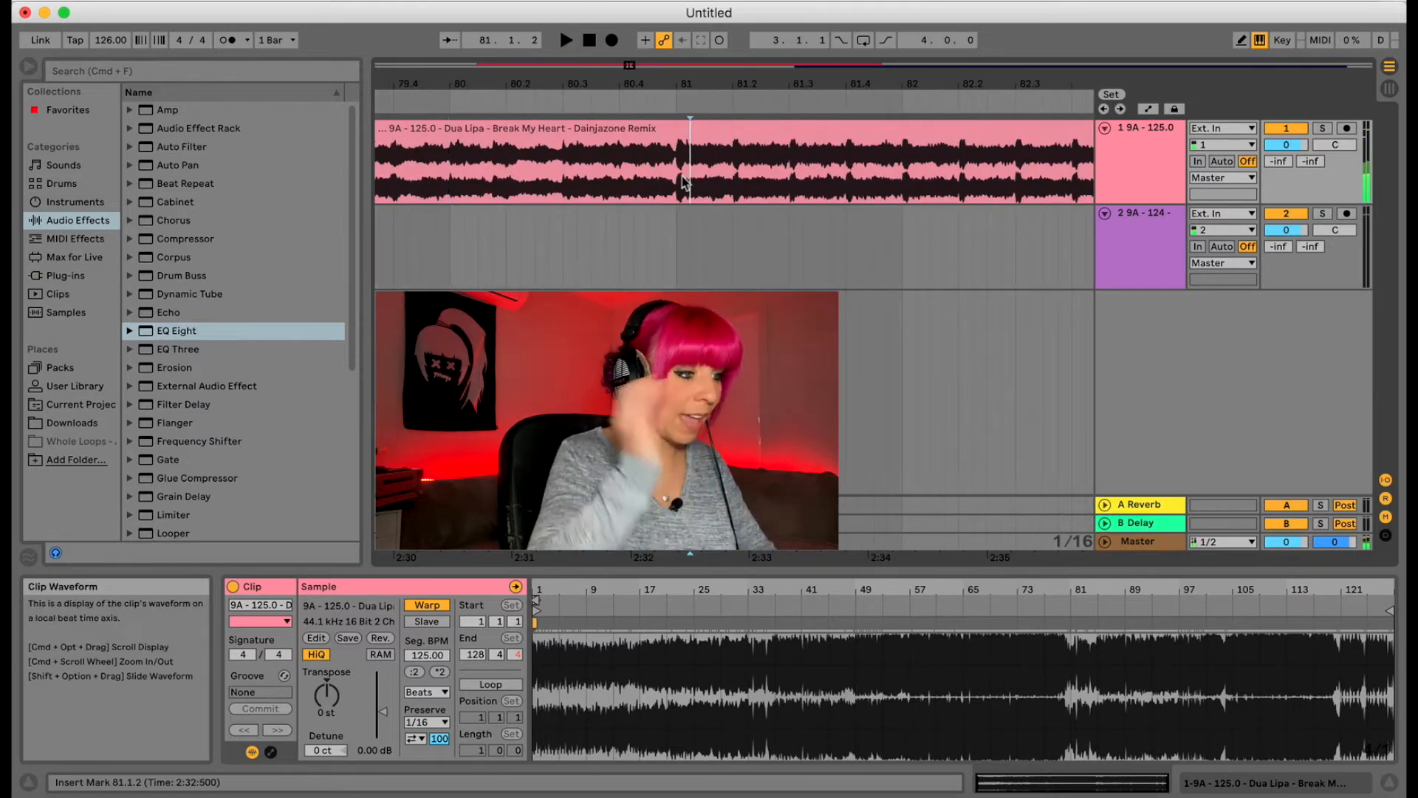
{"action": "key", "text": "space"}
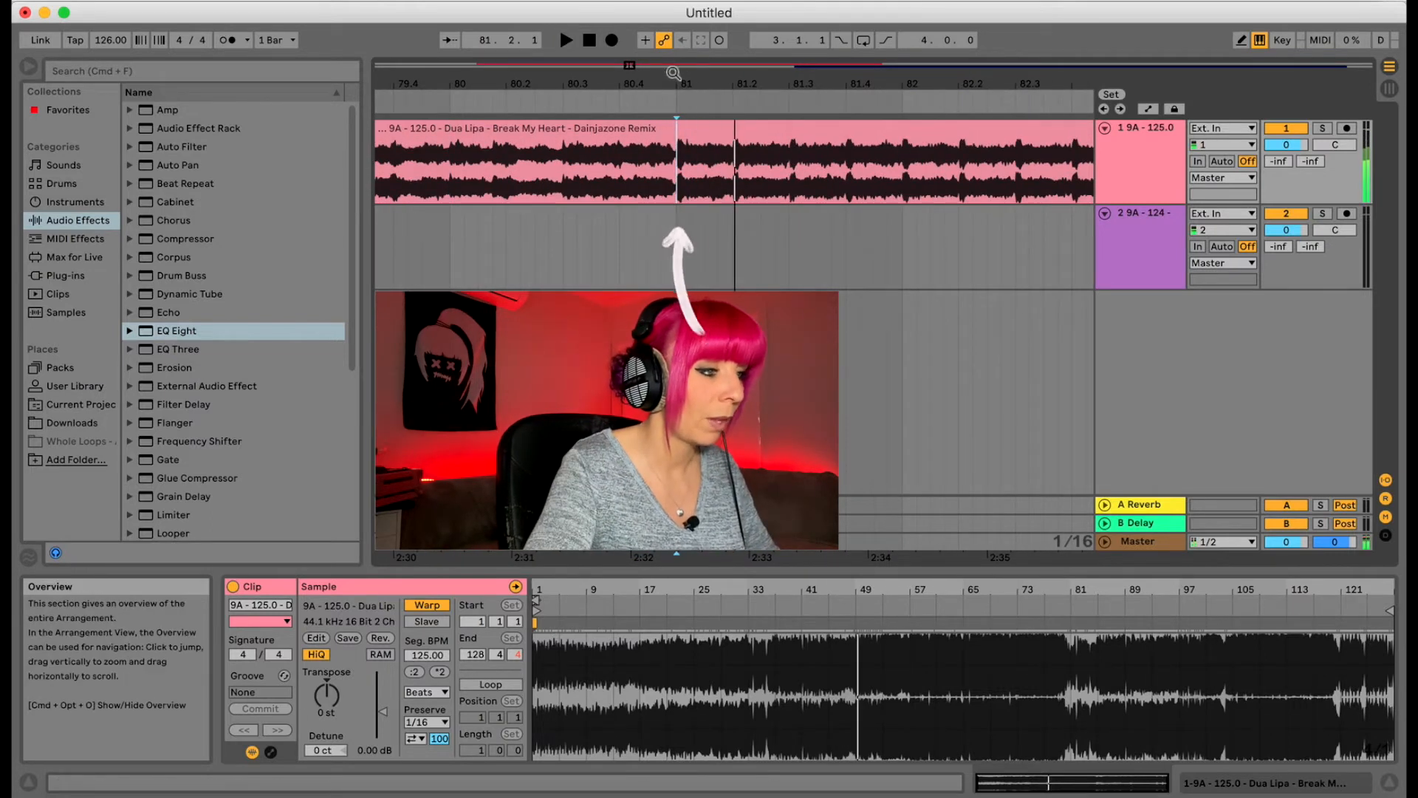
{"action": "left_click_drag", "start_coordinate": [675, 84], "coordinate": [675, 151]}
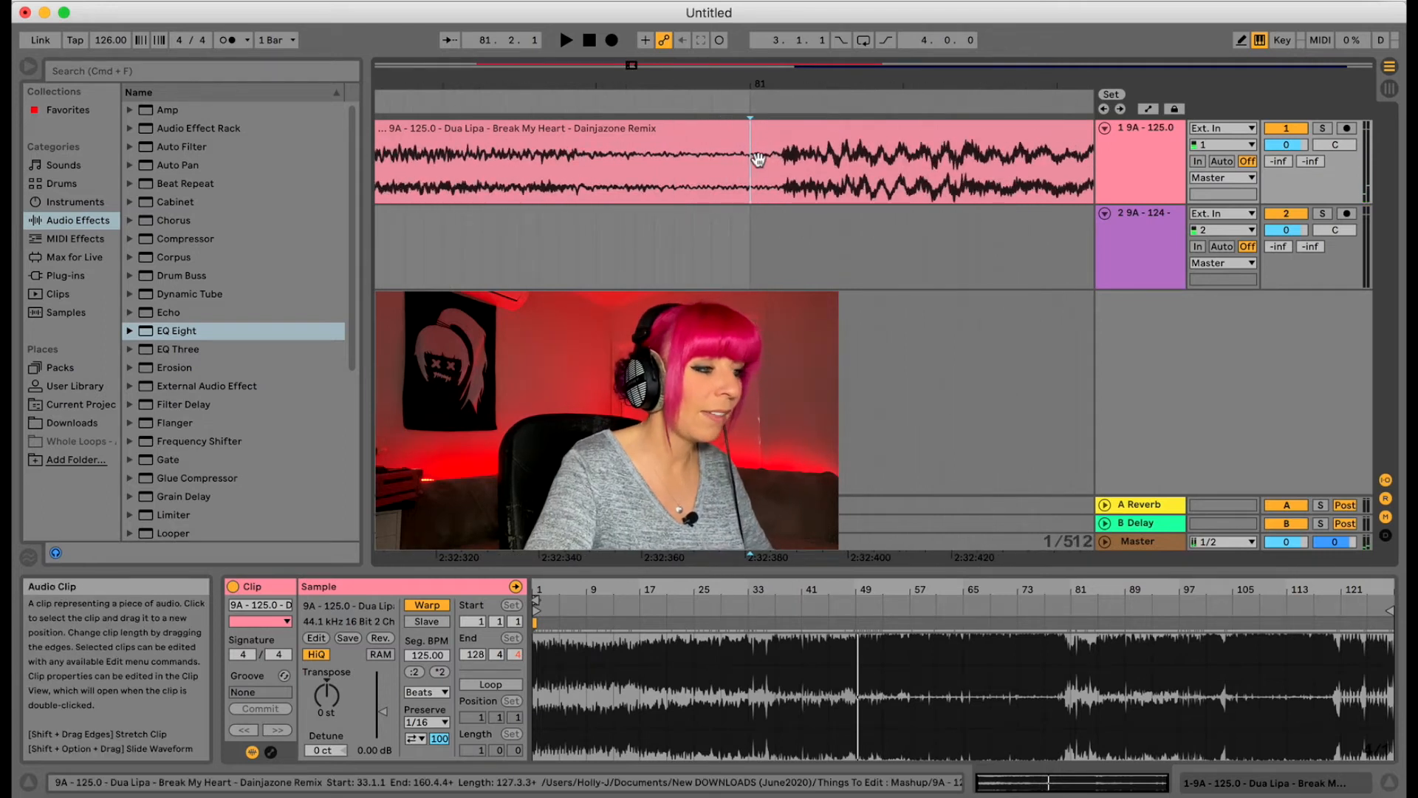
{"action": "double_click", "coordinate": [753, 160]}
{"action": "left_click_drag", "start_coordinate": [752, 185], "coordinate": [782, 182]}
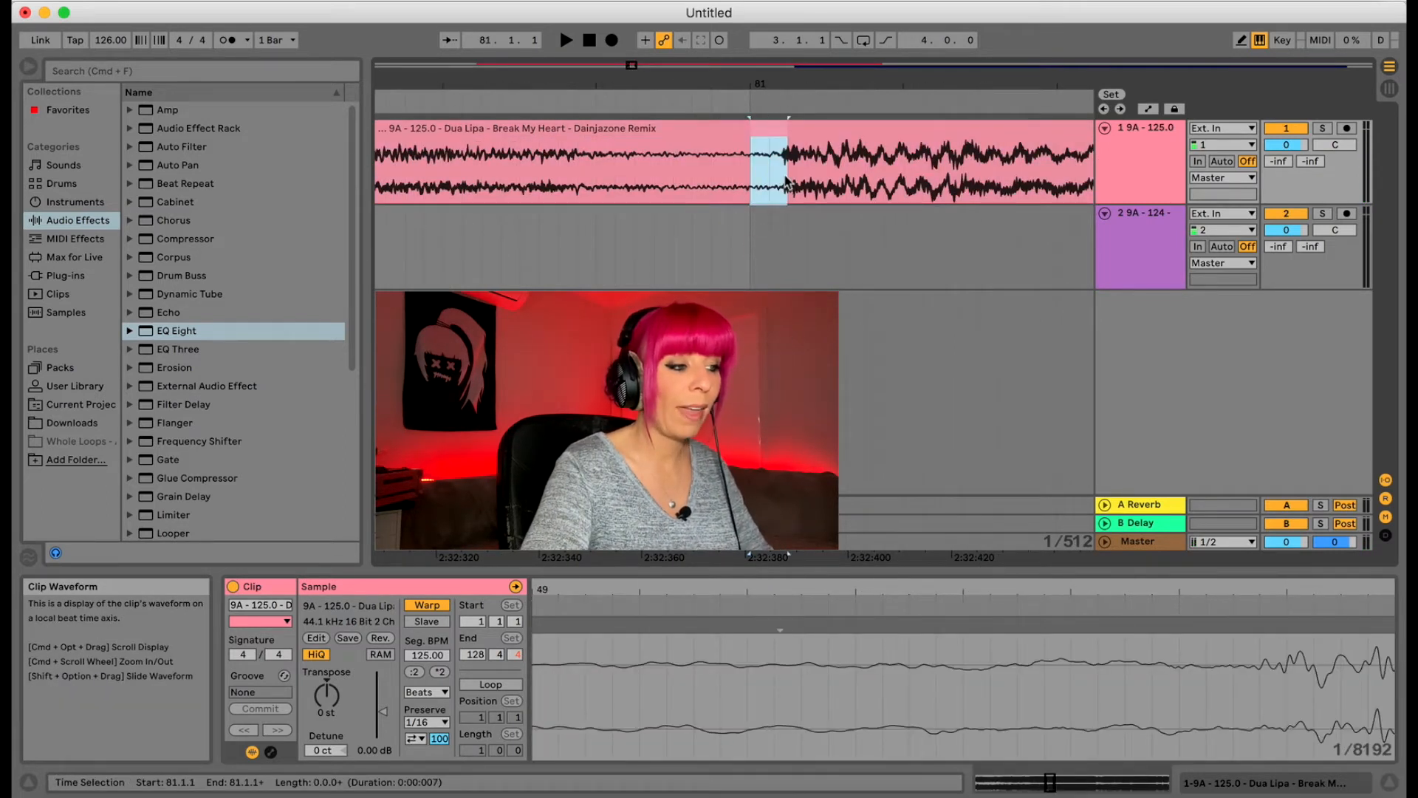
{"action": "left_click", "coordinate": [786, 185]}
{"action": "left_click_drag", "start_coordinate": [788, 84], "coordinate": [786, 119]}
{"action": "left_click", "coordinate": [768, 174]}
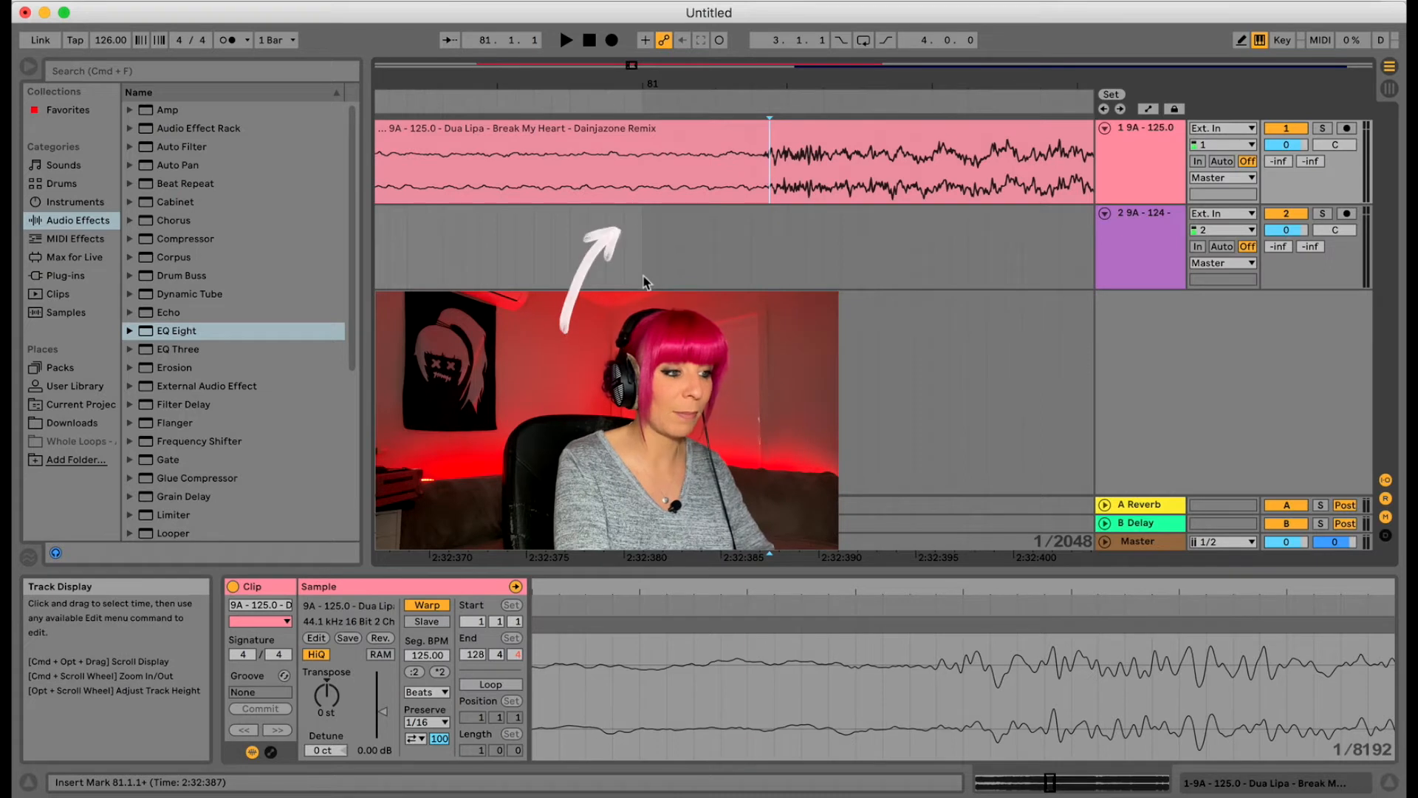
- Find the beat just after bar 49 in the clip's sample display and place the insert marker at its exact start
{"action": "mouse_move", "coordinate": [652, 84]}
{"action": "left_mouse_down"}
{"action": "mouse_move", "coordinate": [652, 30]}
{"action": "mouse_move", "coordinate": [652, 81]}
{"action": "left_mouse_up"}
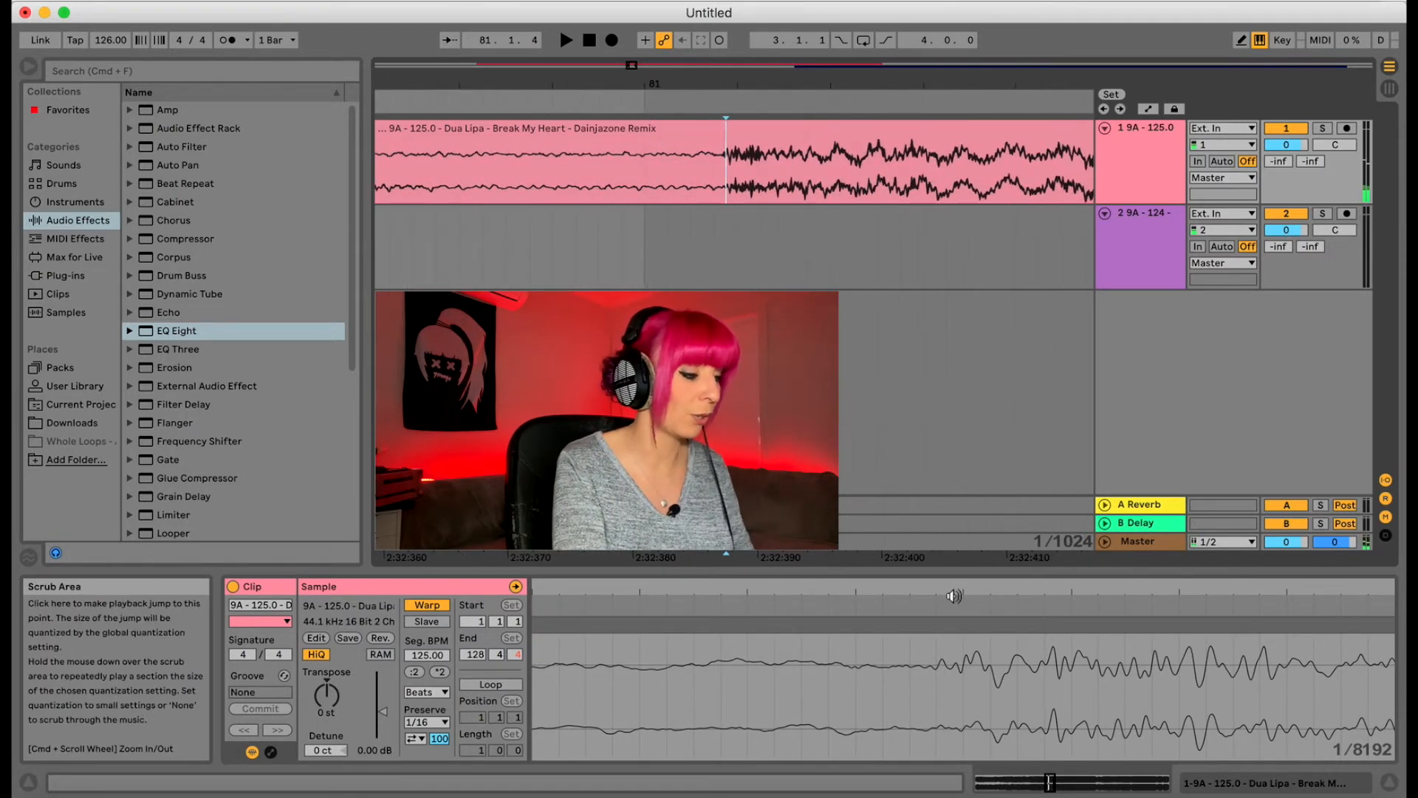
{"action": "left_click_drag", "start_coordinate": [968, 589], "coordinate": [990, 540]}
{"action": "left_click_drag", "start_coordinate": [1014, 590], "coordinate": [1013, 576]}
{"action": "left_click_drag", "start_coordinate": [904, 588], "coordinate": [914, 591]}
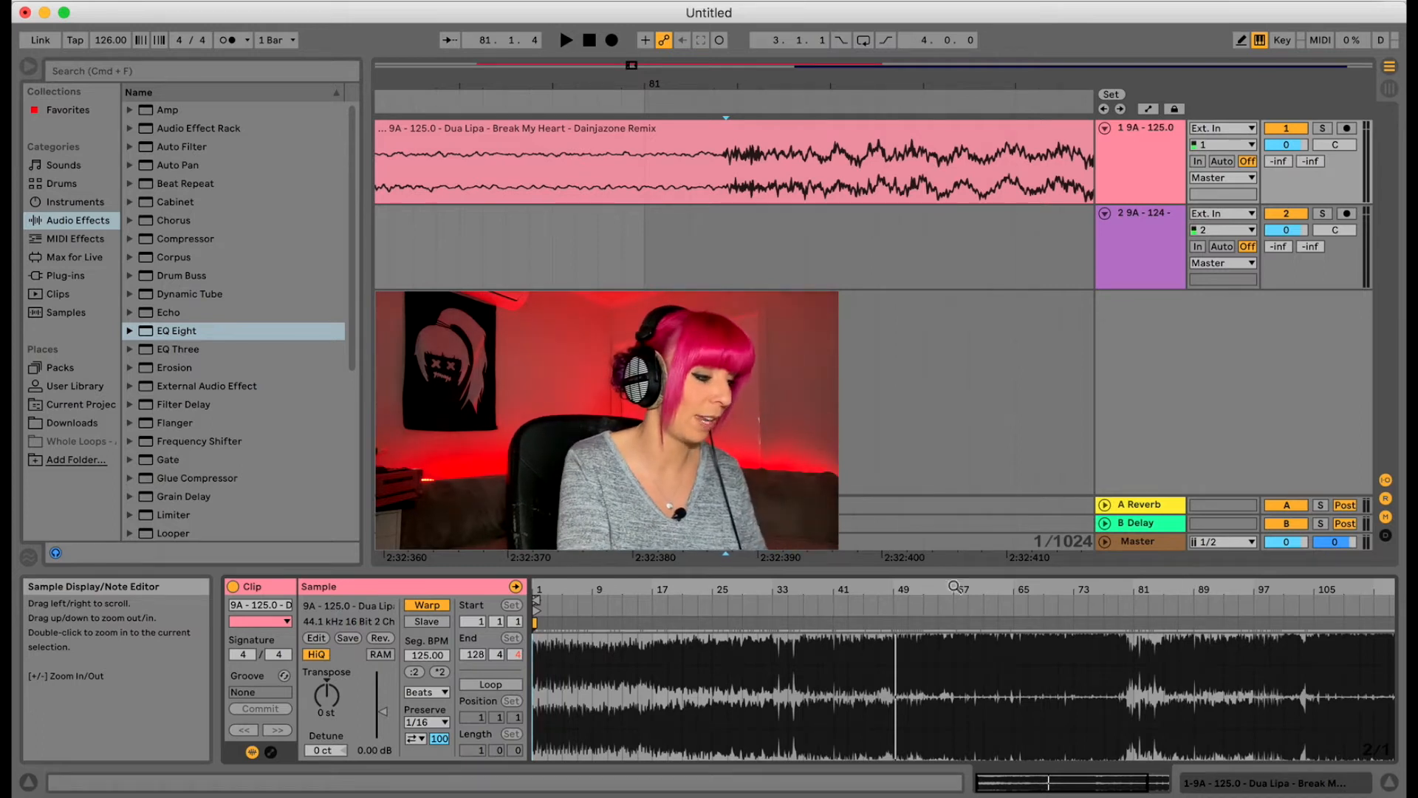
{"action": "key", "text": "space"}
{"action": "key", "text": "space"}
{"action": "left_click_drag", "start_coordinate": [851, 620], "coordinate": [820, 635]}
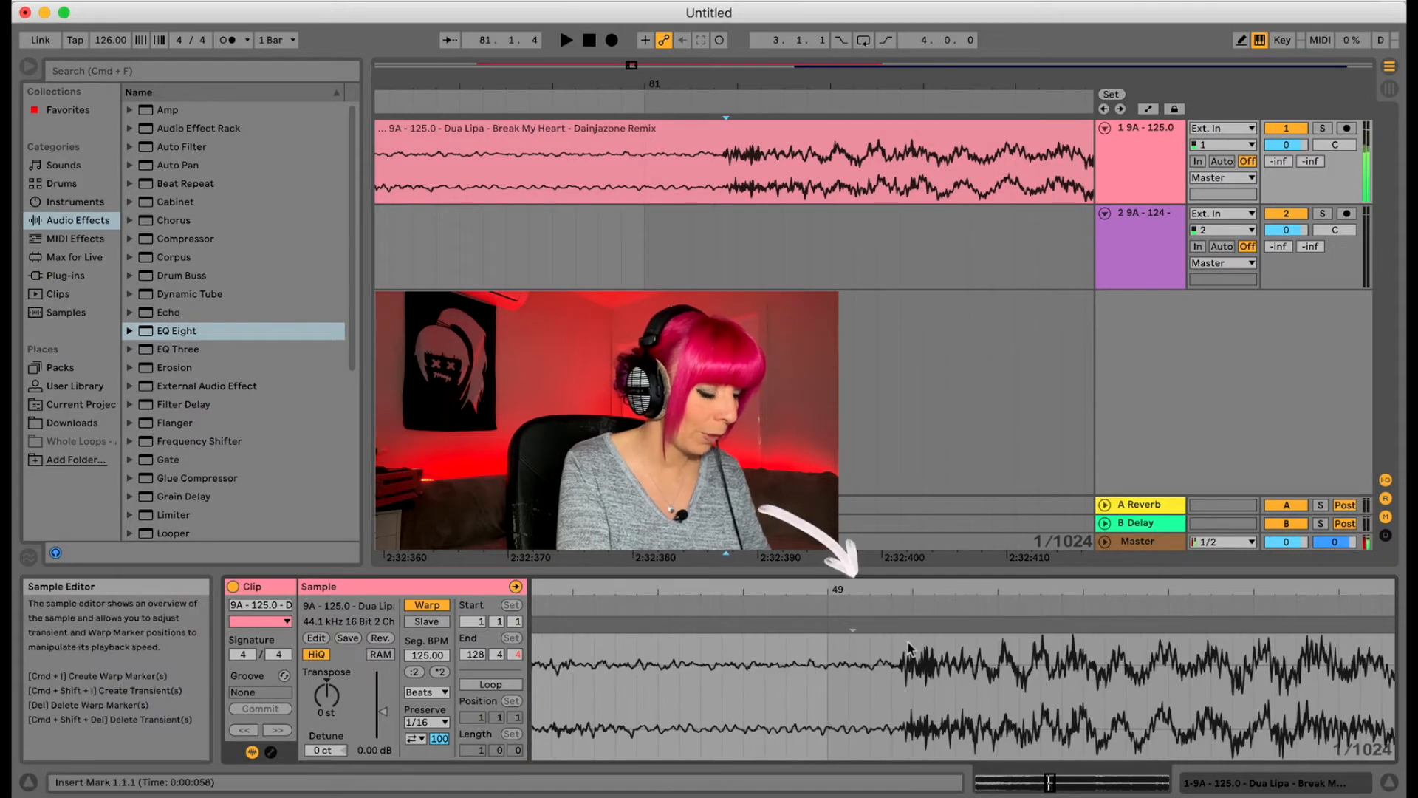
{"action": "key", "text": "plus"}
{"action": "key", "text": "plus"}
{"action": "key", "text": "plus"}
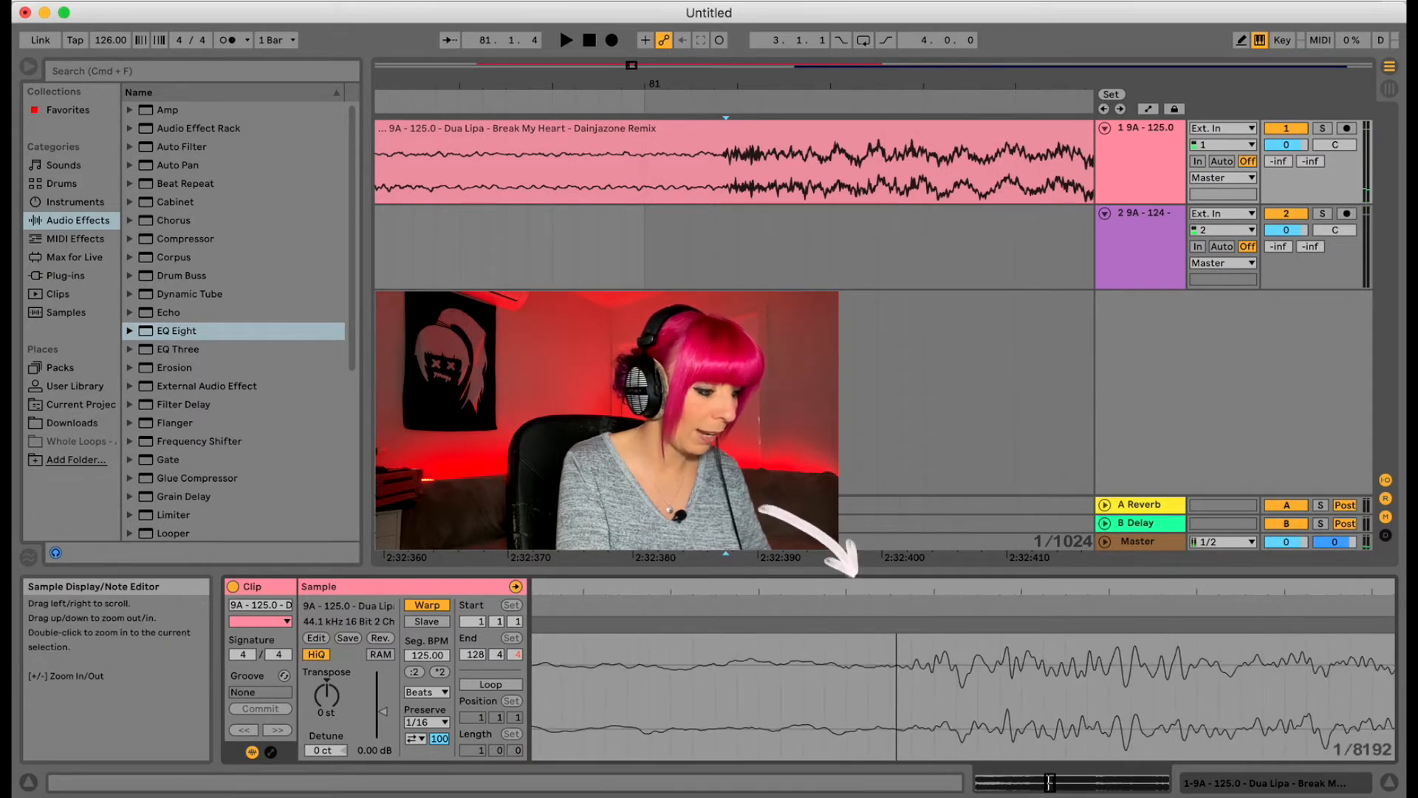
{"action": "left_click", "coordinate": [908, 664]}
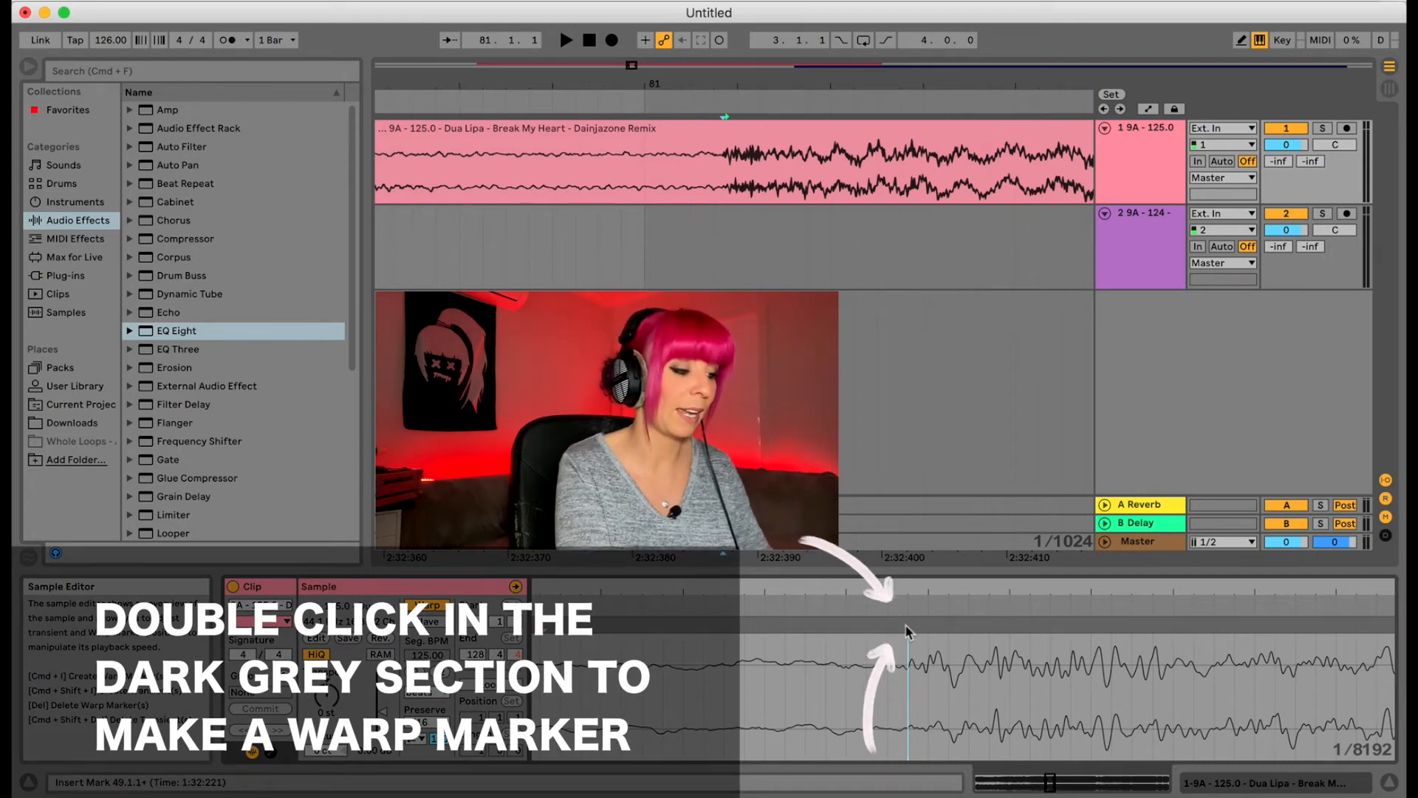
- Add a warp marker at the marked beat start and align it with the bar 49 gridline of the sample
{"action": "double_click", "coordinate": [906, 627]}
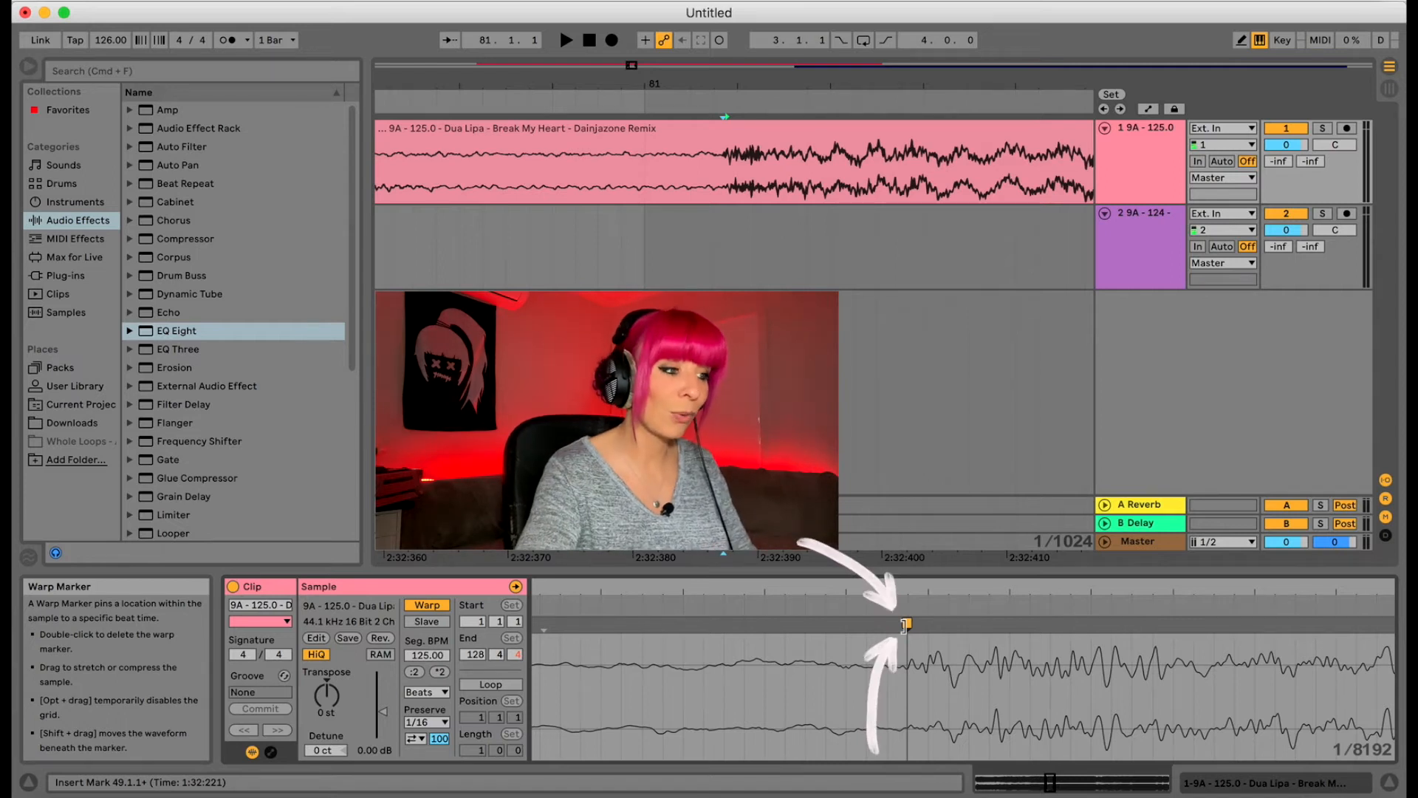
{"action": "left_click_drag", "start_coordinate": [904, 625], "coordinate": [592, 670]}
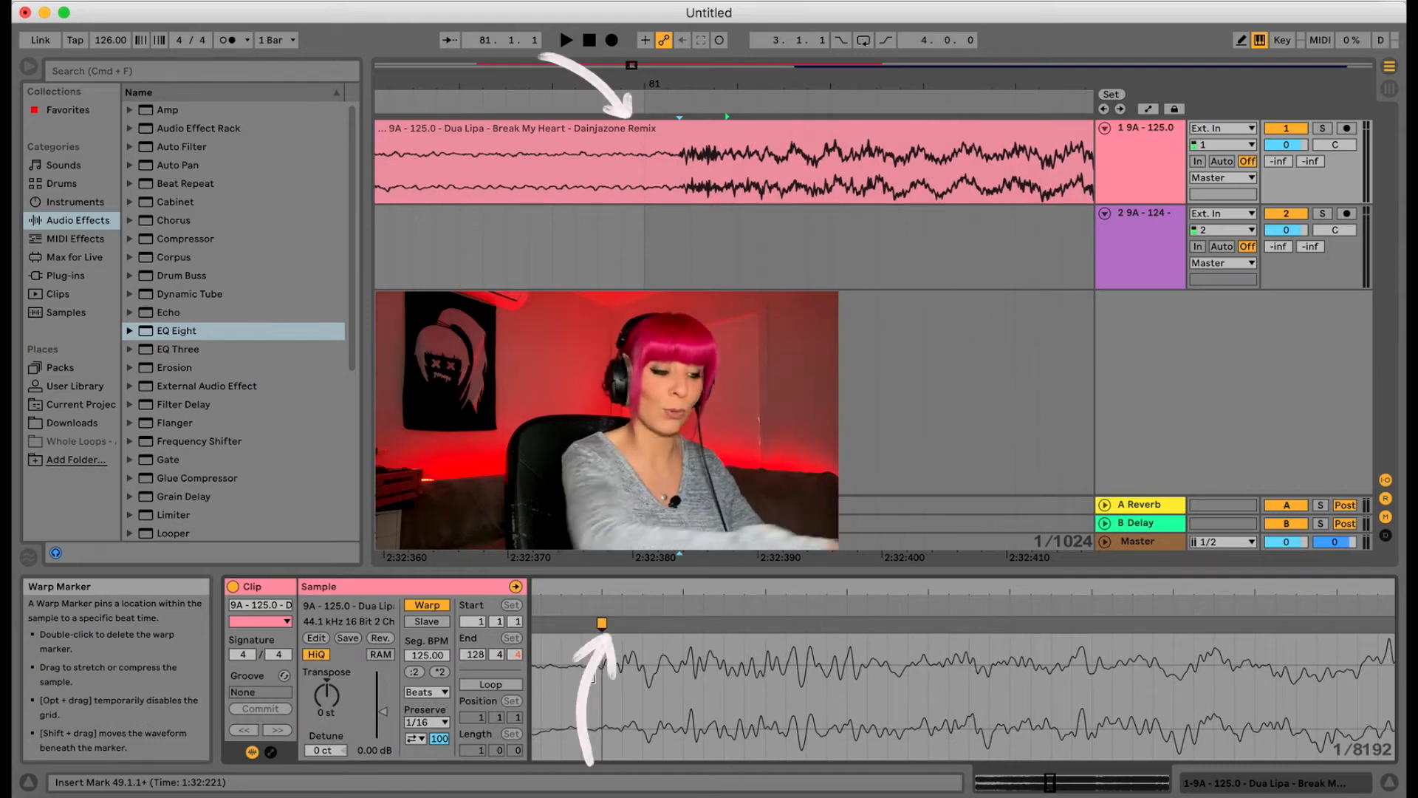
{"action": "mouse_move", "coordinate": [604, 585]}
{"action": "left_mouse_down"}
{"action": "mouse_move", "coordinate": [839, 593]}
{"action": "mouse_move", "coordinate": [682, 630]}
{"action": "mouse_move", "coordinate": [587, 627]}
{"action": "left_mouse_up"}
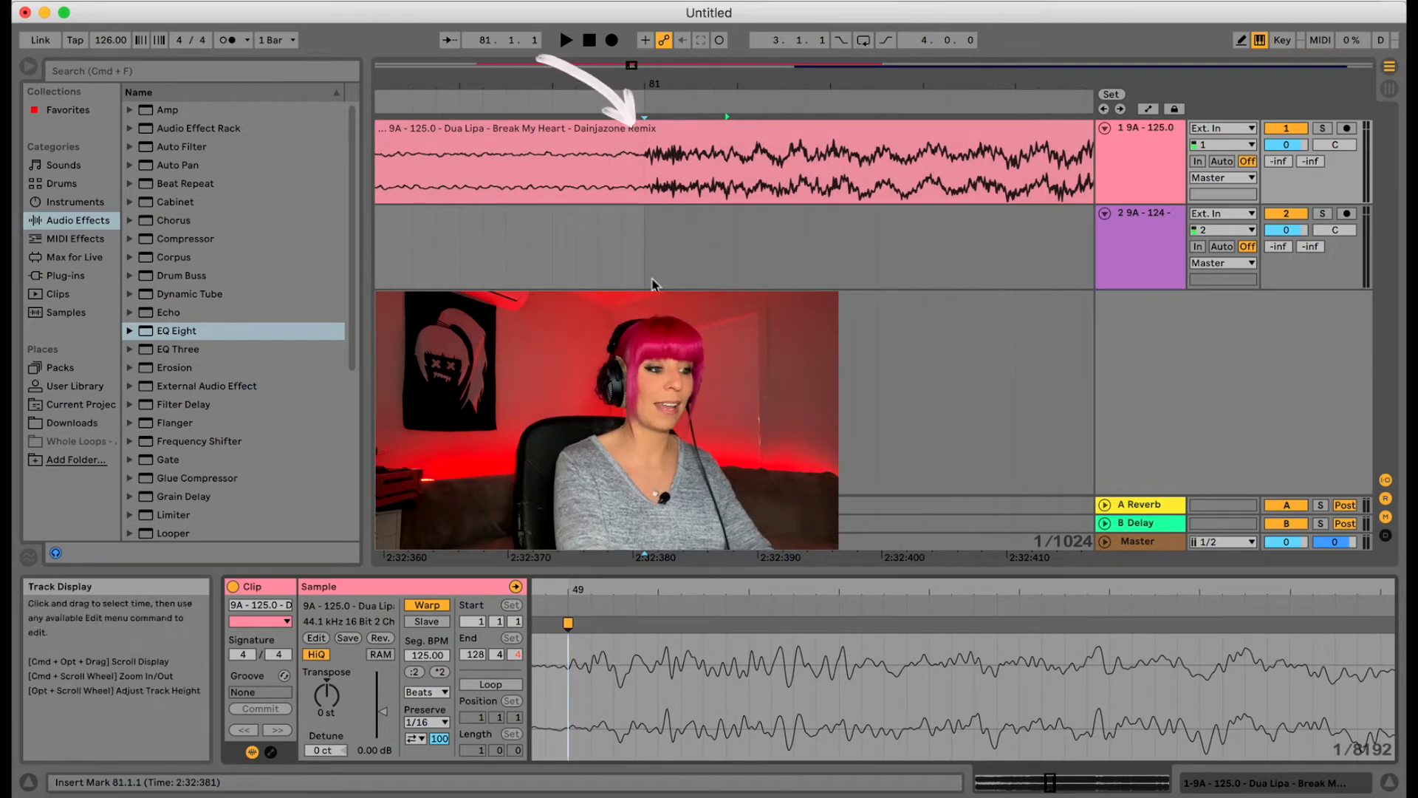
- Play the arrangement from bar 81 to check the realigned beat
{"action": "left_click", "coordinate": [643, 194]}
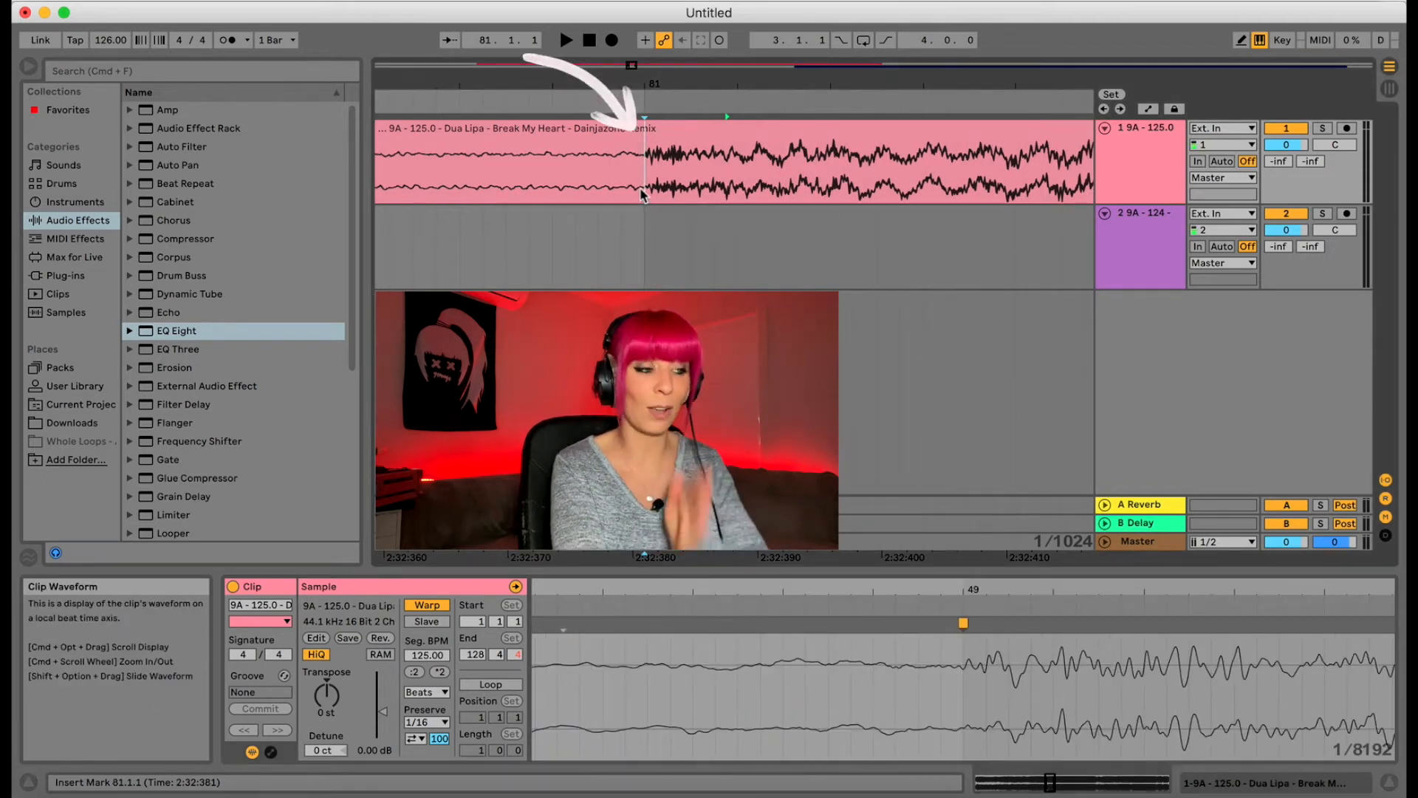
{"action": "key", "text": "space"}
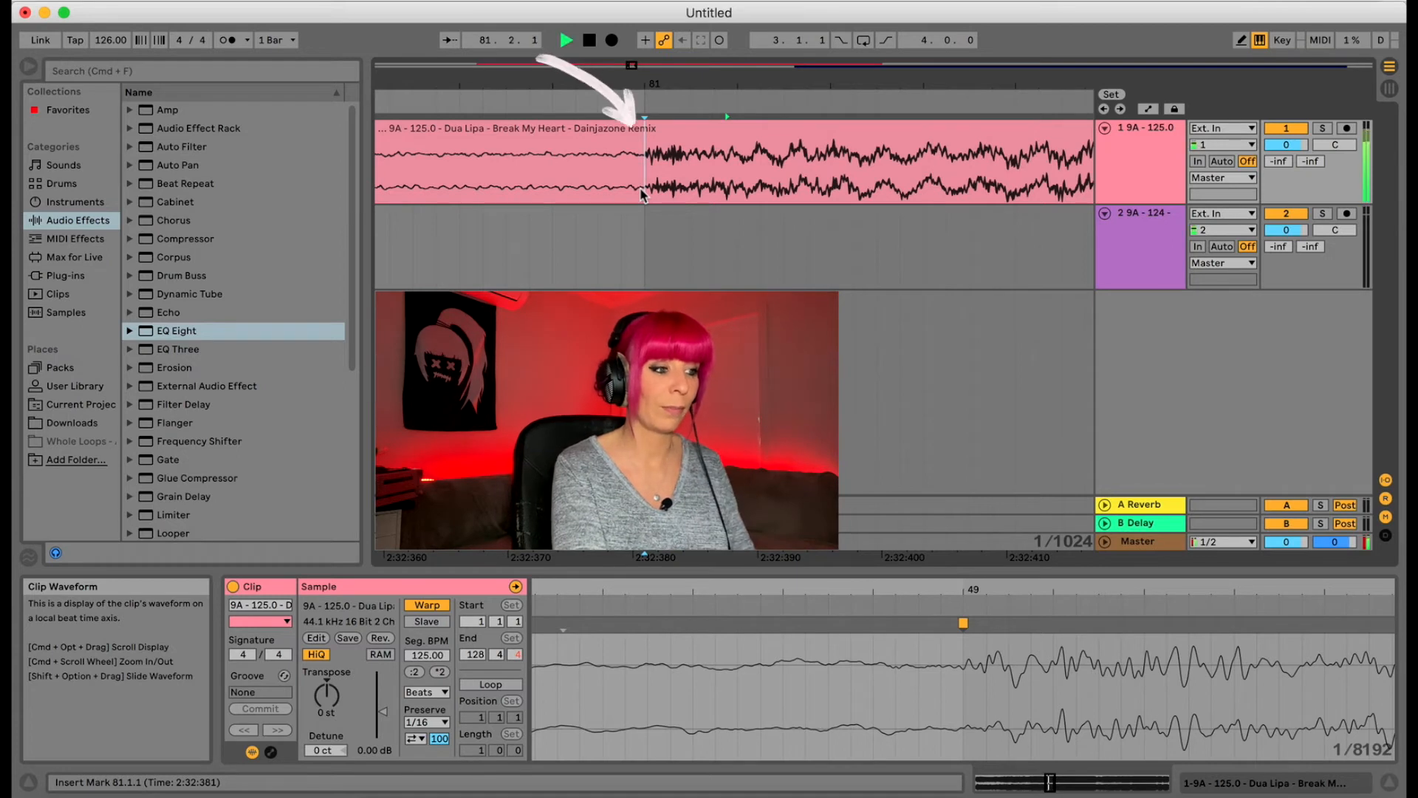
{"action": "key", "text": "space"}
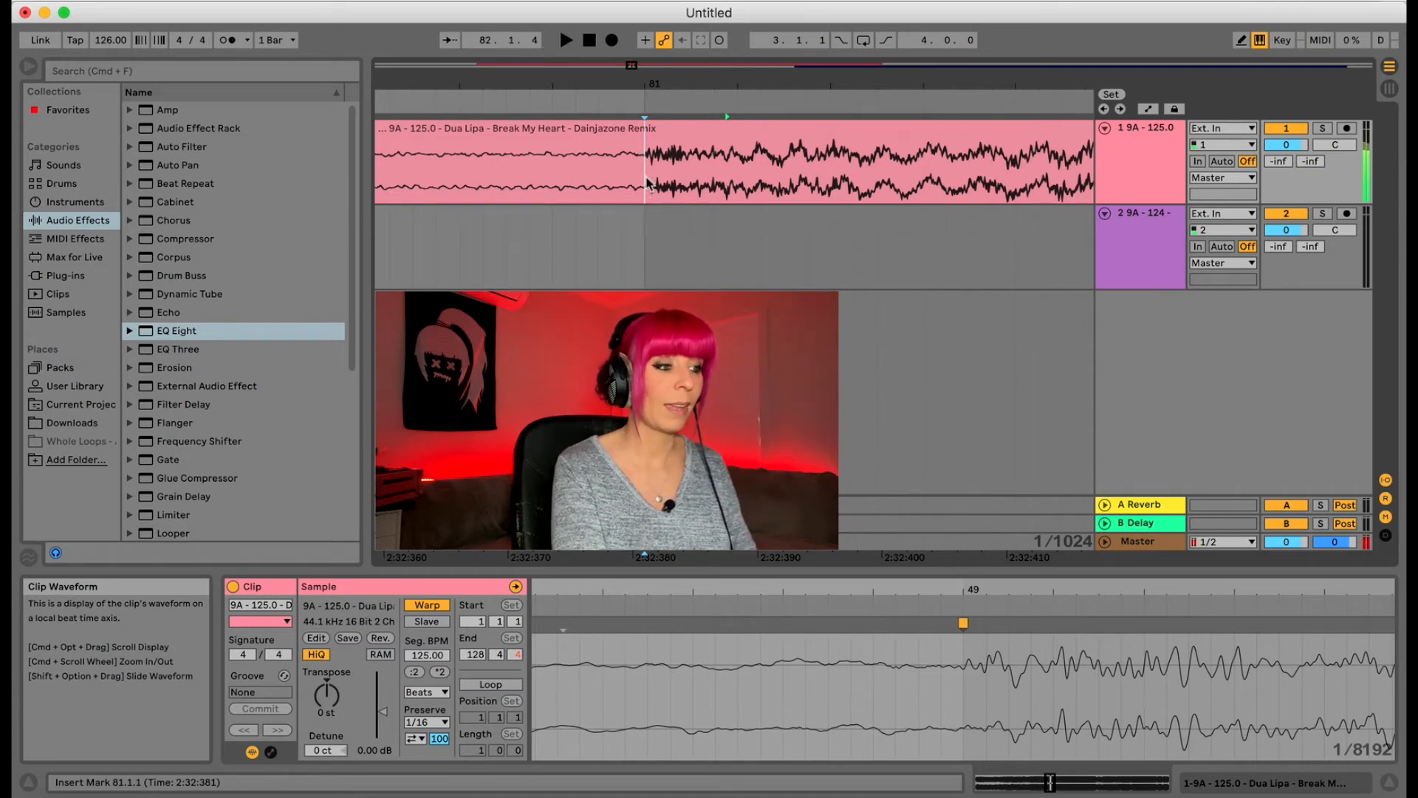
- Play the Break My Heart clip from bar 85 and bar 88 to check its timing further along
{"action": "left_click_drag", "start_coordinate": [767, 83], "coordinate": [497, 82]}
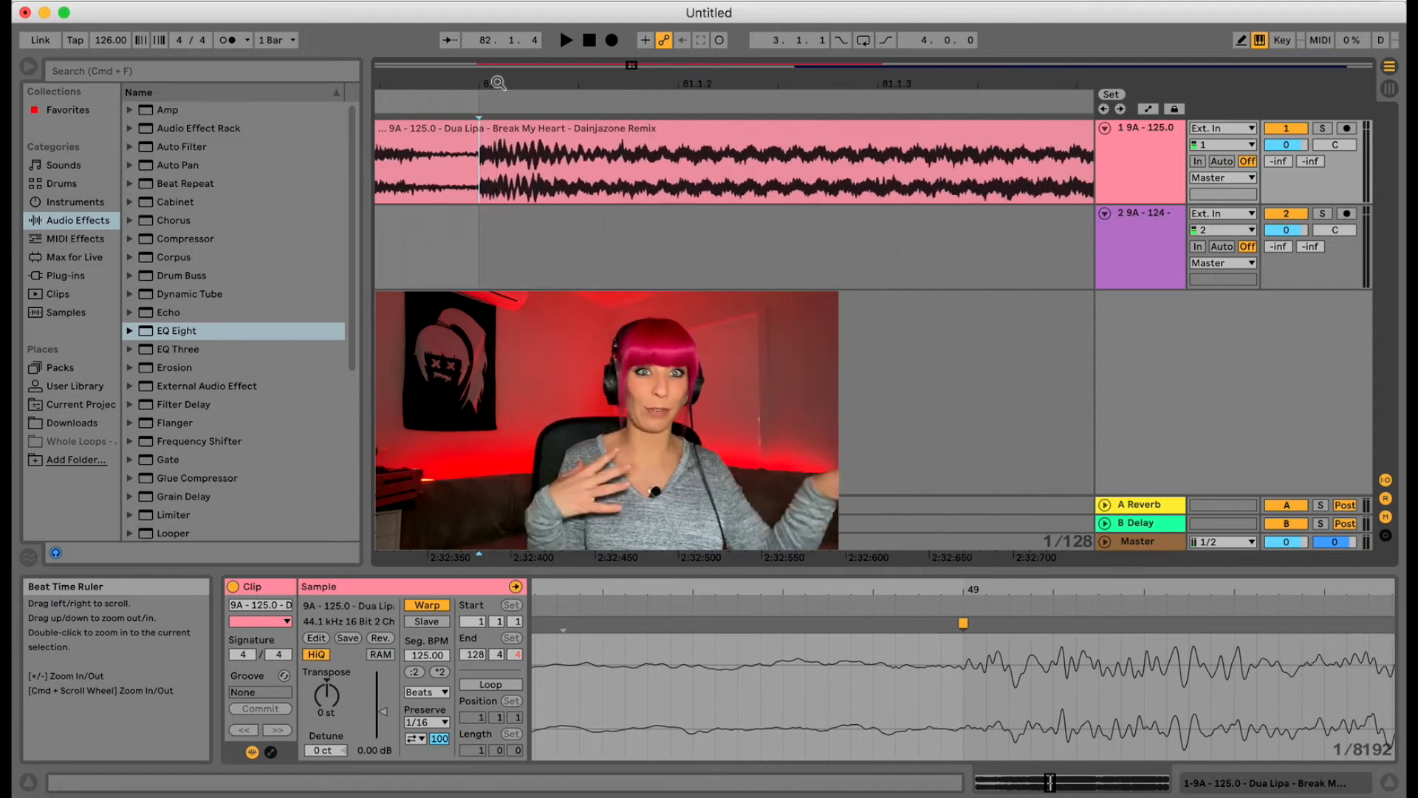
{"action": "left_click_drag", "start_coordinate": [664, 91], "coordinate": [570, 169]}
{"action": "left_click_drag", "start_coordinate": [567, 83], "coordinate": [568, 50]}
{"action": "left_click", "coordinate": [663, 190]}
{"action": "key", "text": "space"}
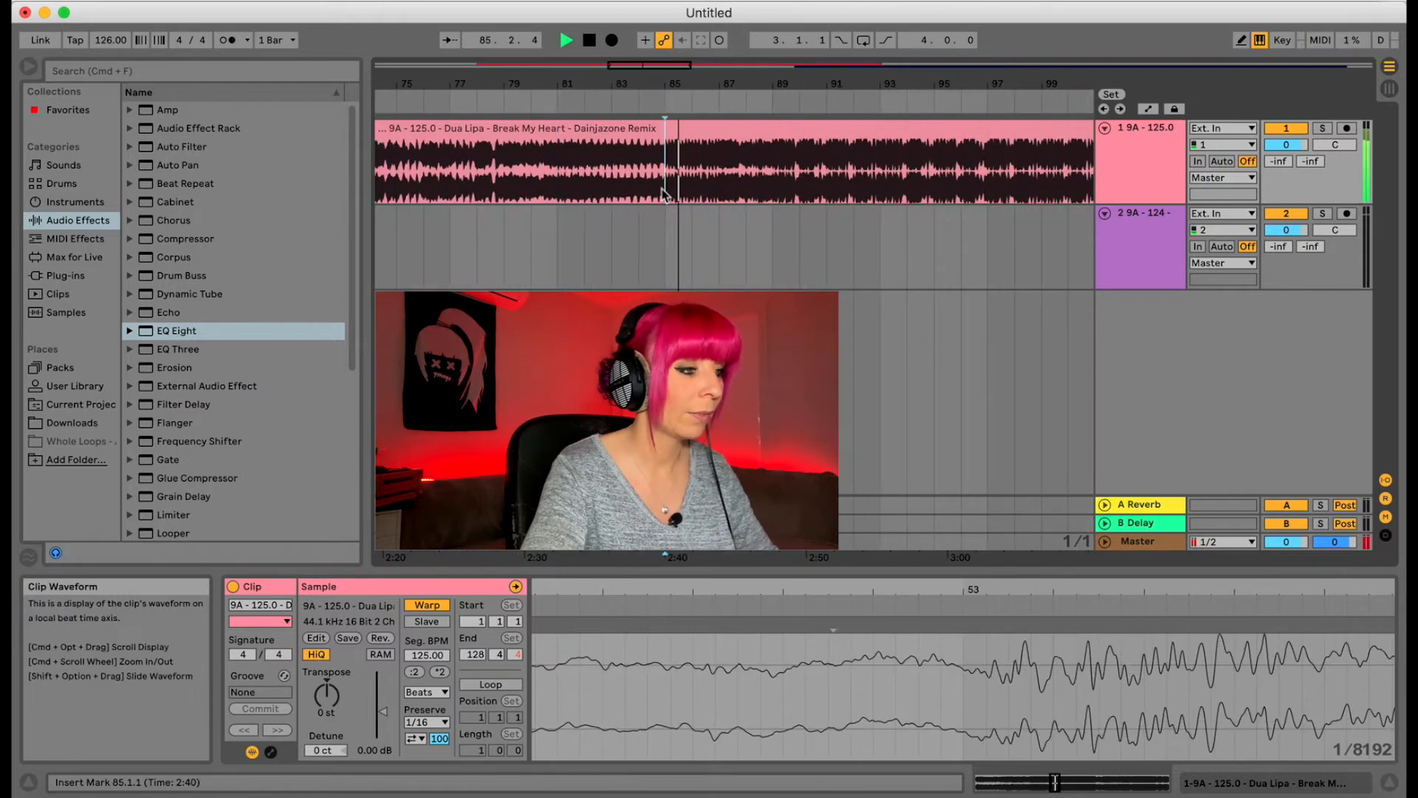
{"action": "left_click_drag", "start_coordinate": [665, 88], "coordinate": [665, 148]}
{"action": "left_click_drag", "start_coordinate": [521, 85], "coordinate": [730, 68]}
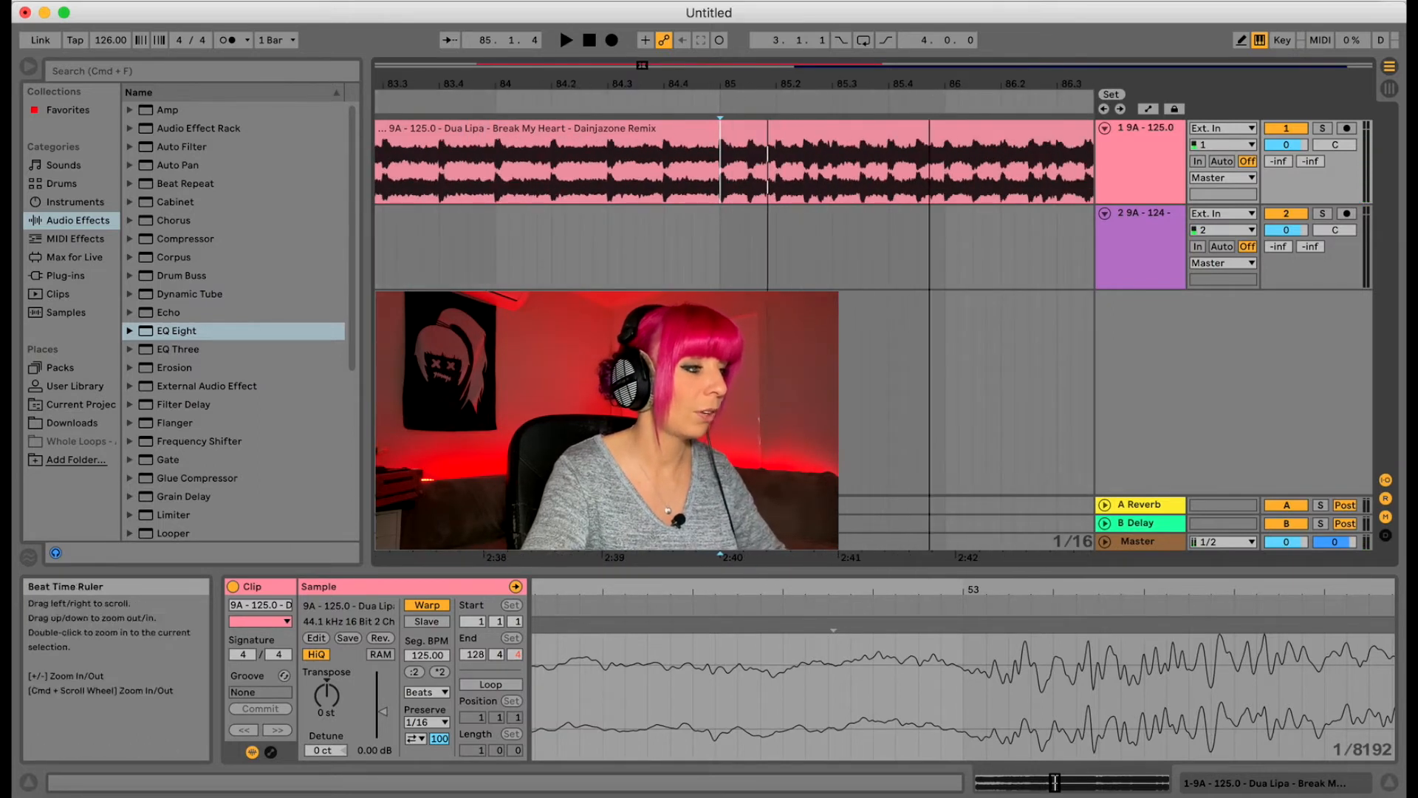
{"action": "left_click_drag", "start_coordinate": [901, 85], "coordinate": [641, 84]}
{"action": "left_click_drag", "start_coordinate": [510, 84], "coordinate": [512, 77]}
{"action": "left_click", "coordinate": [604, 171]}
{"action": "key", "text": "space"}
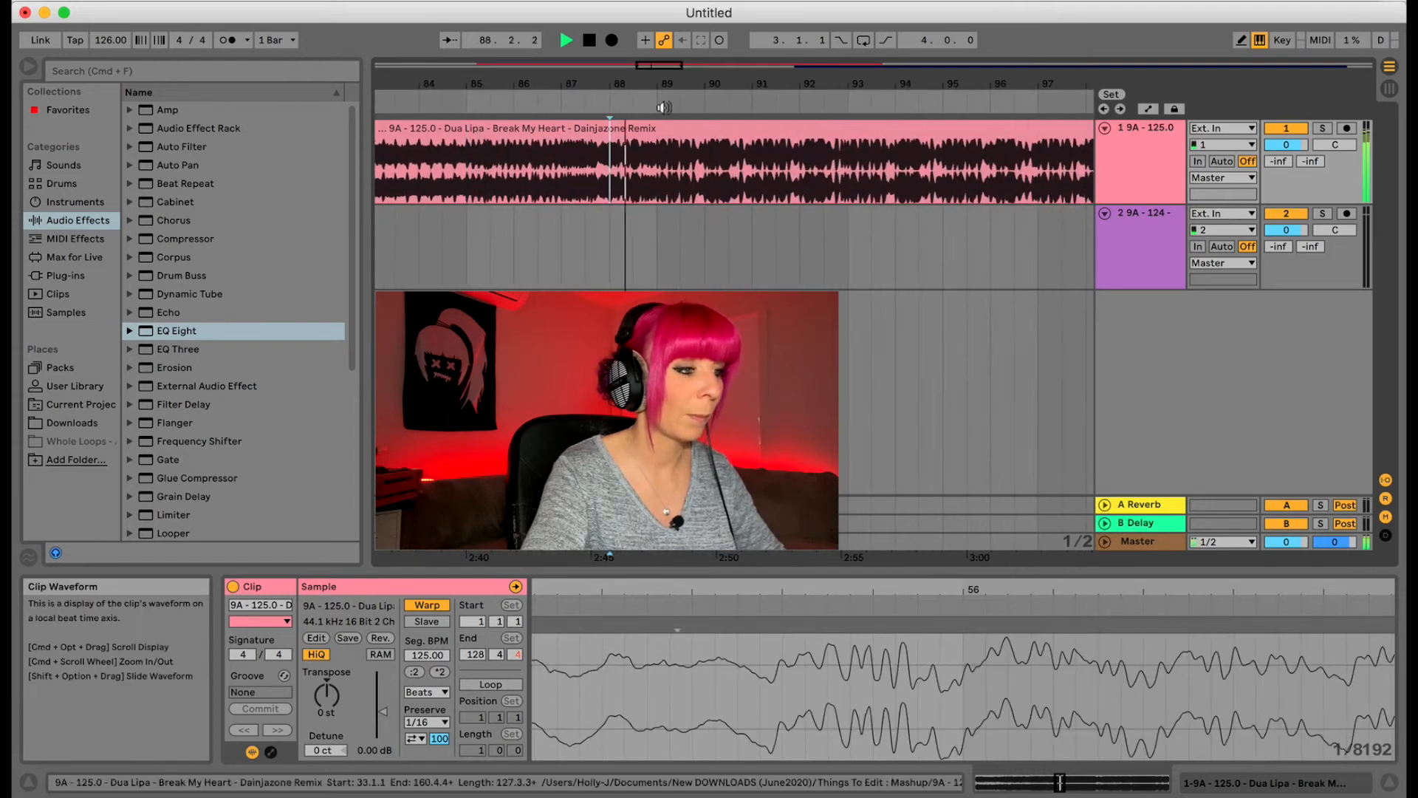
- Set the insert marker on bar 89 of the Break My Heart clip and compare the beat's start with the gridline
{"action": "left_click_drag", "start_coordinate": [661, 85], "coordinate": [598, 120]}
{"action": "key", "text": "space"}
{"action": "left_click", "coordinate": [594, 168]}
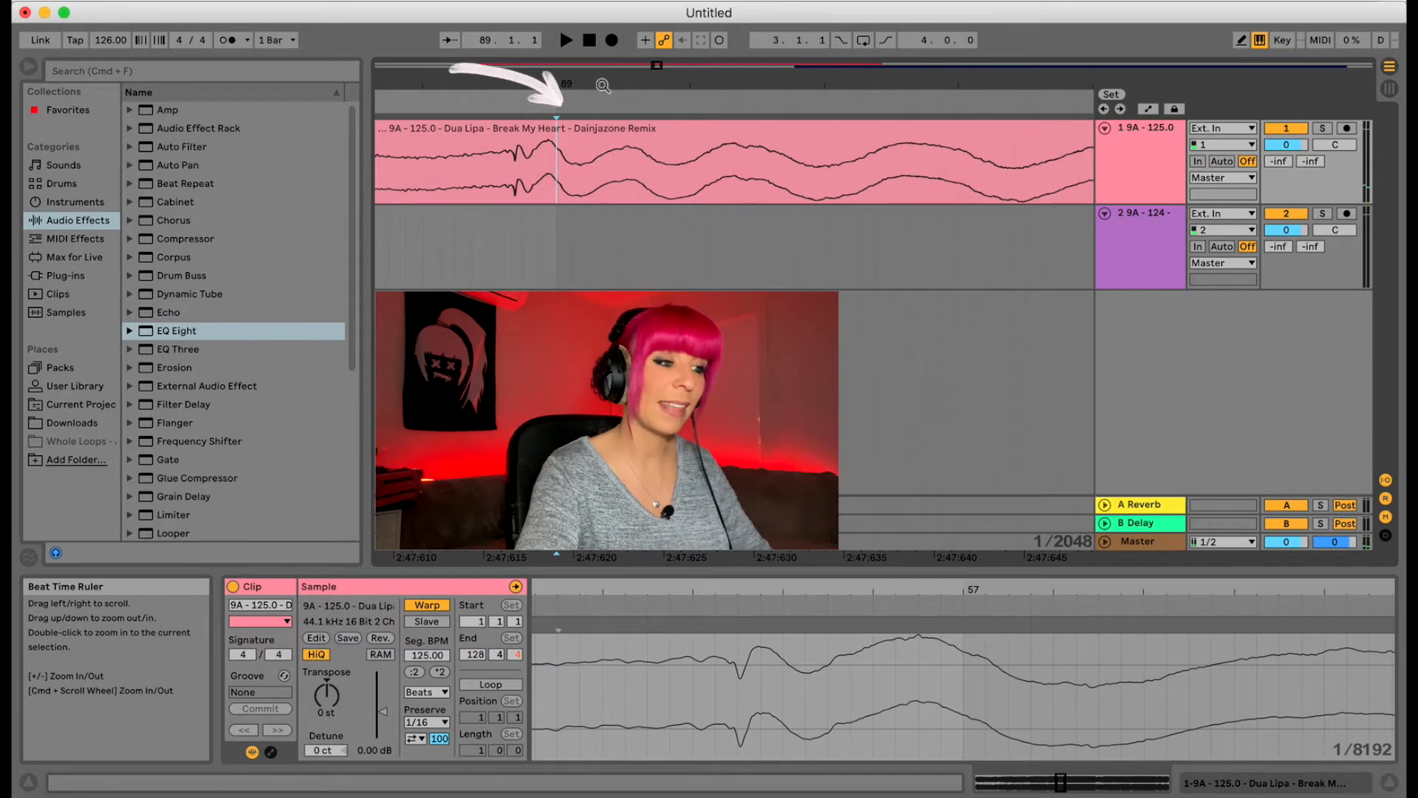
{"action": "left_click", "coordinate": [556, 151]}
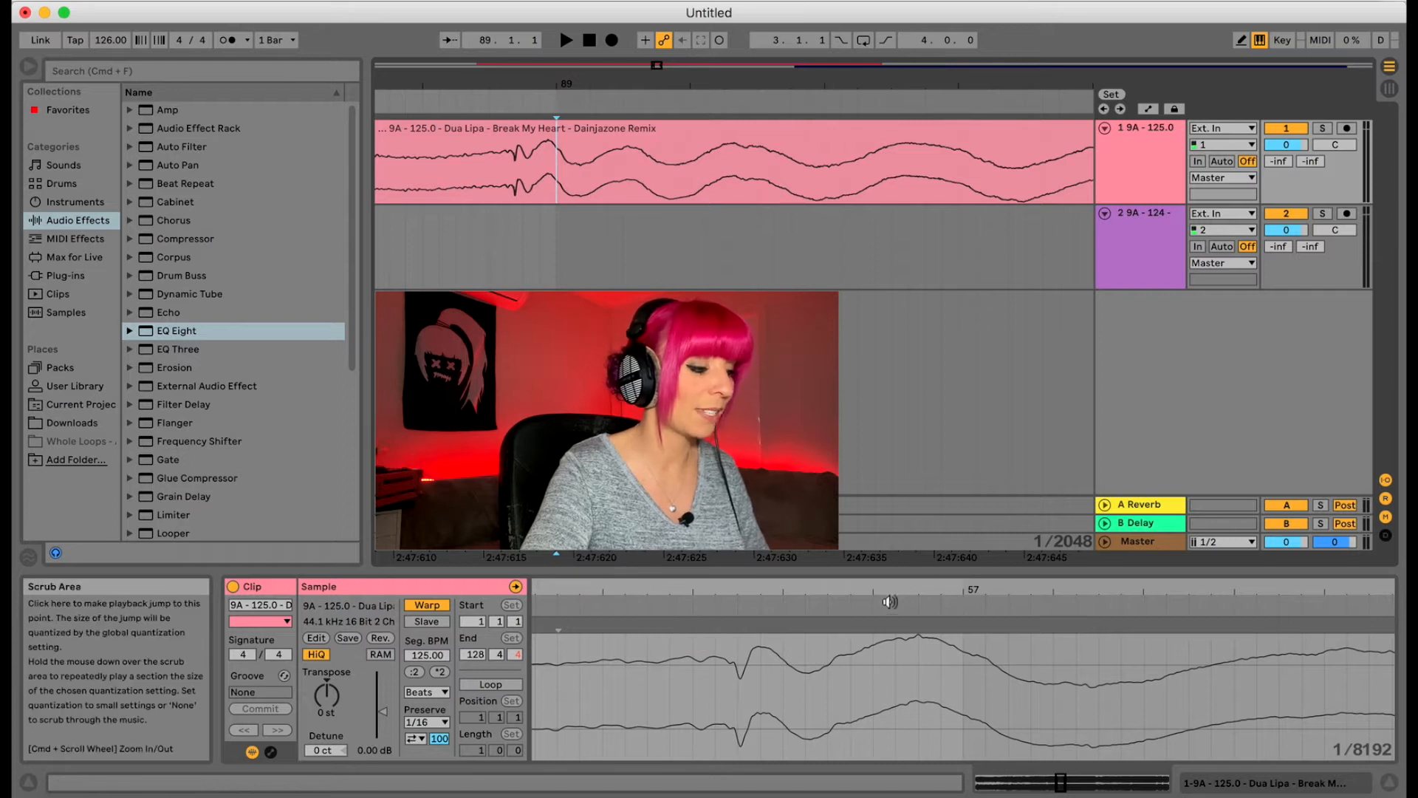
- Add a warp marker at the start of the beat just before bar 57 in the sample and move it towards the bar 57 gridline
{"action": "left_click_drag", "start_coordinate": [896, 595], "coordinate": [896, 535]}
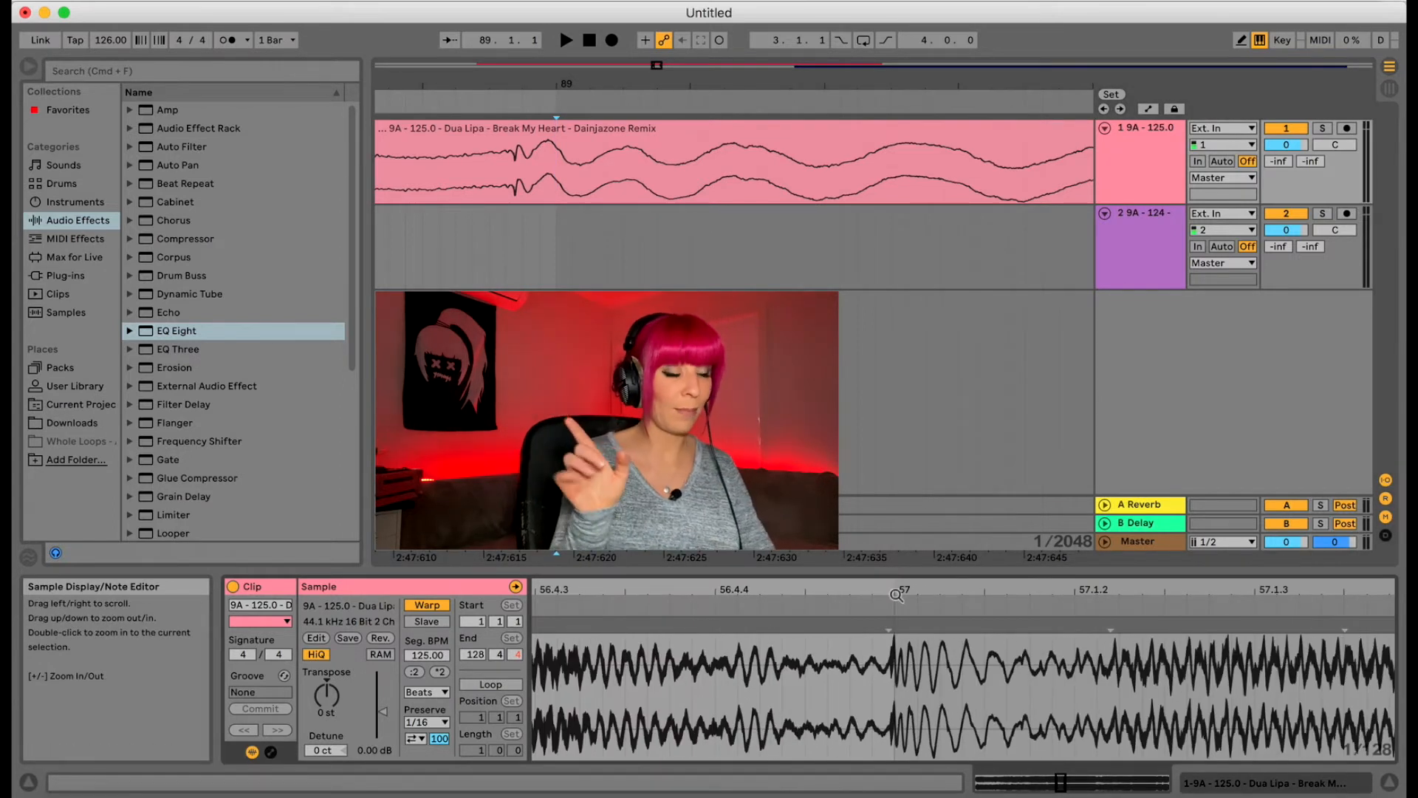
{"action": "left_click_drag", "start_coordinate": [896, 594], "coordinate": [895, 642]}
{"action": "key", "text": "space"}
{"action": "key", "text": "space"}
{"action": "key", "text": "space"}
{"action": "key", "text": "space"}
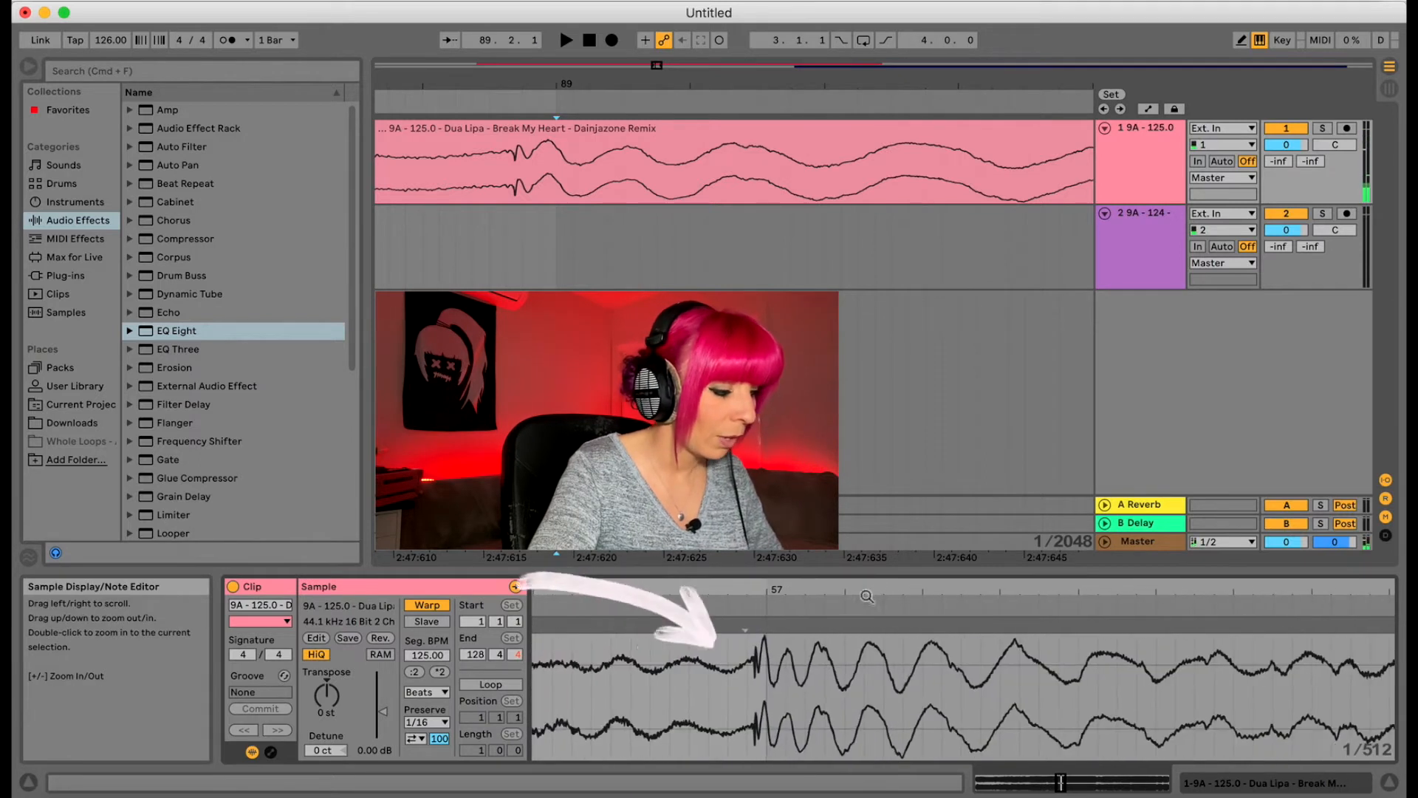
{"action": "double_click", "coordinate": [750, 622]}
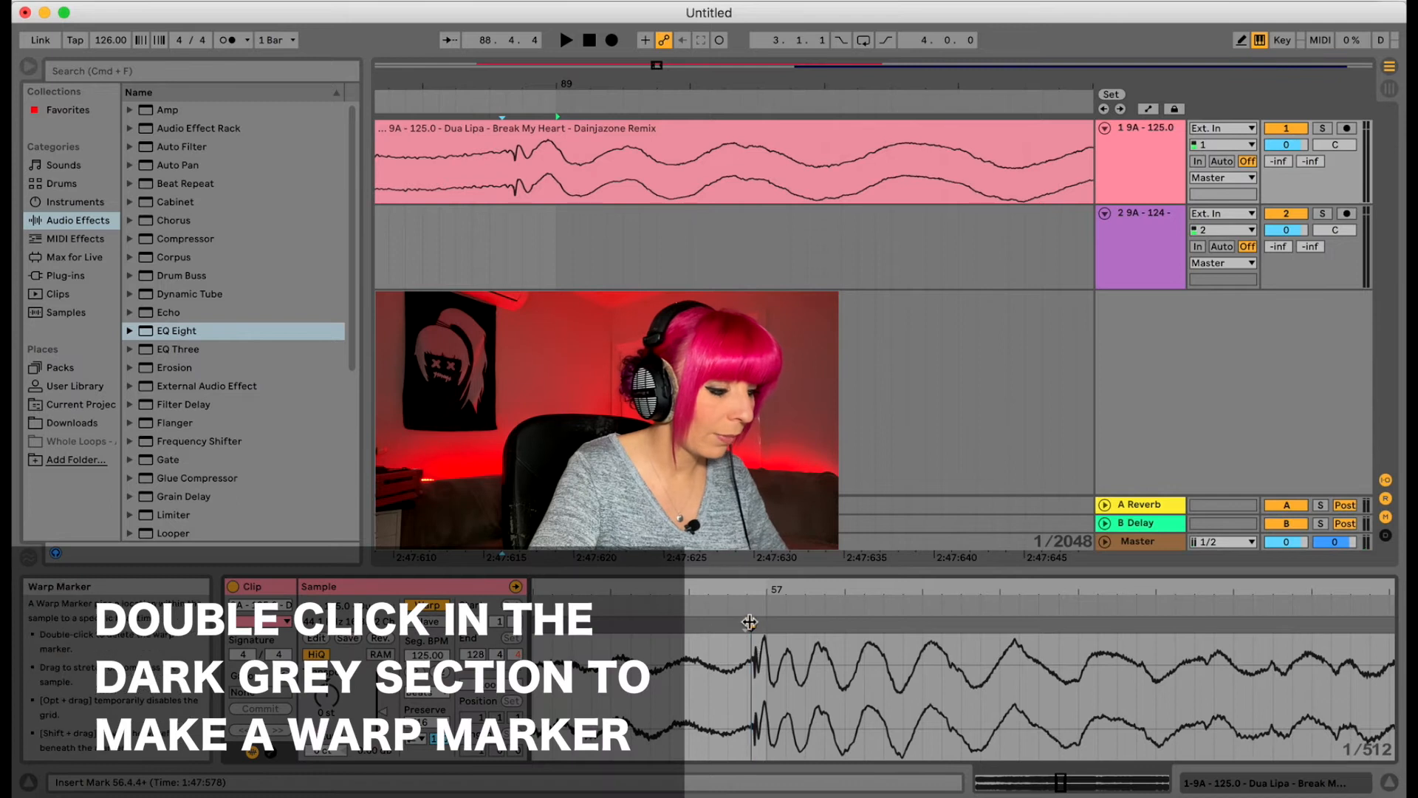
{"action": "left_click_drag", "start_coordinate": [751, 624], "coordinate": [763, 625]}
{"action": "key", "text": "space"}
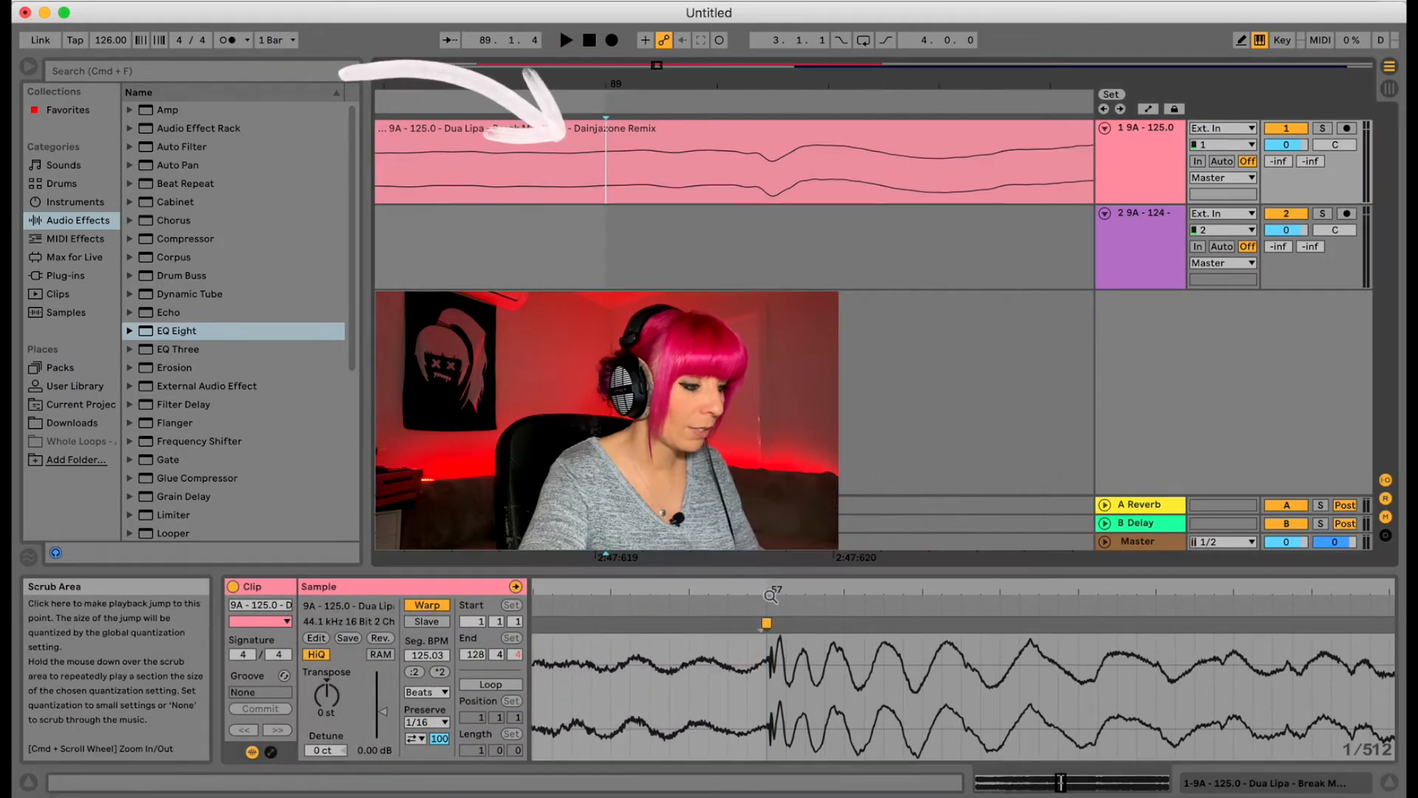
- Fine-tune the new warp marker to the bar 57 gridline of the sample and play the arrangement from bar 89
{"action": "left_click_drag", "start_coordinate": [772, 590], "coordinate": [673, 695]}
{"action": "mouse_move", "coordinate": [673, 627]}
{"action": "left_mouse_down"}
{"action": "mouse_move", "coordinate": [555, 625]}
{"action": "mouse_move", "coordinate": [532, 607]}
{"action": "left_mouse_up"}
{"action": "left_click", "coordinate": [606, 233]}
{"action": "key", "text": "space"}
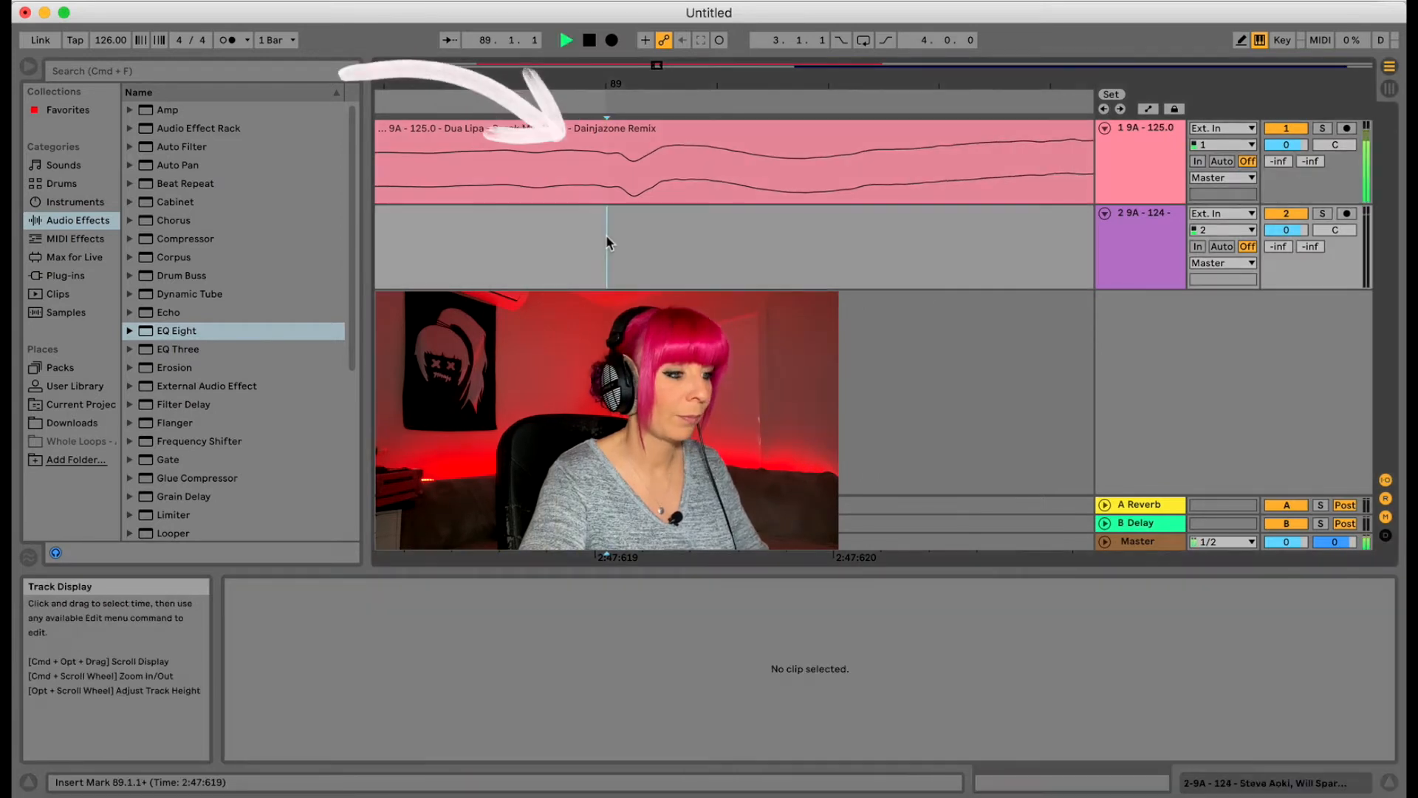
{"action": "key", "text": "space"}
- Examine the Break My Heart clip around bar 89 and select the whole clip to show its warp markers
{"action": "mouse_move", "coordinate": [636, 82]}
{"action": "left_mouse_down"}
{"action": "mouse_move", "coordinate": [640, 11]}
{"action": "mouse_move", "coordinate": [576, 6]}
{"action": "mouse_move", "coordinate": [817, 3]}
{"action": "left_mouse_up"}
{"action": "left_click_drag", "start_coordinate": [854, 84], "coordinate": [875, 85]}
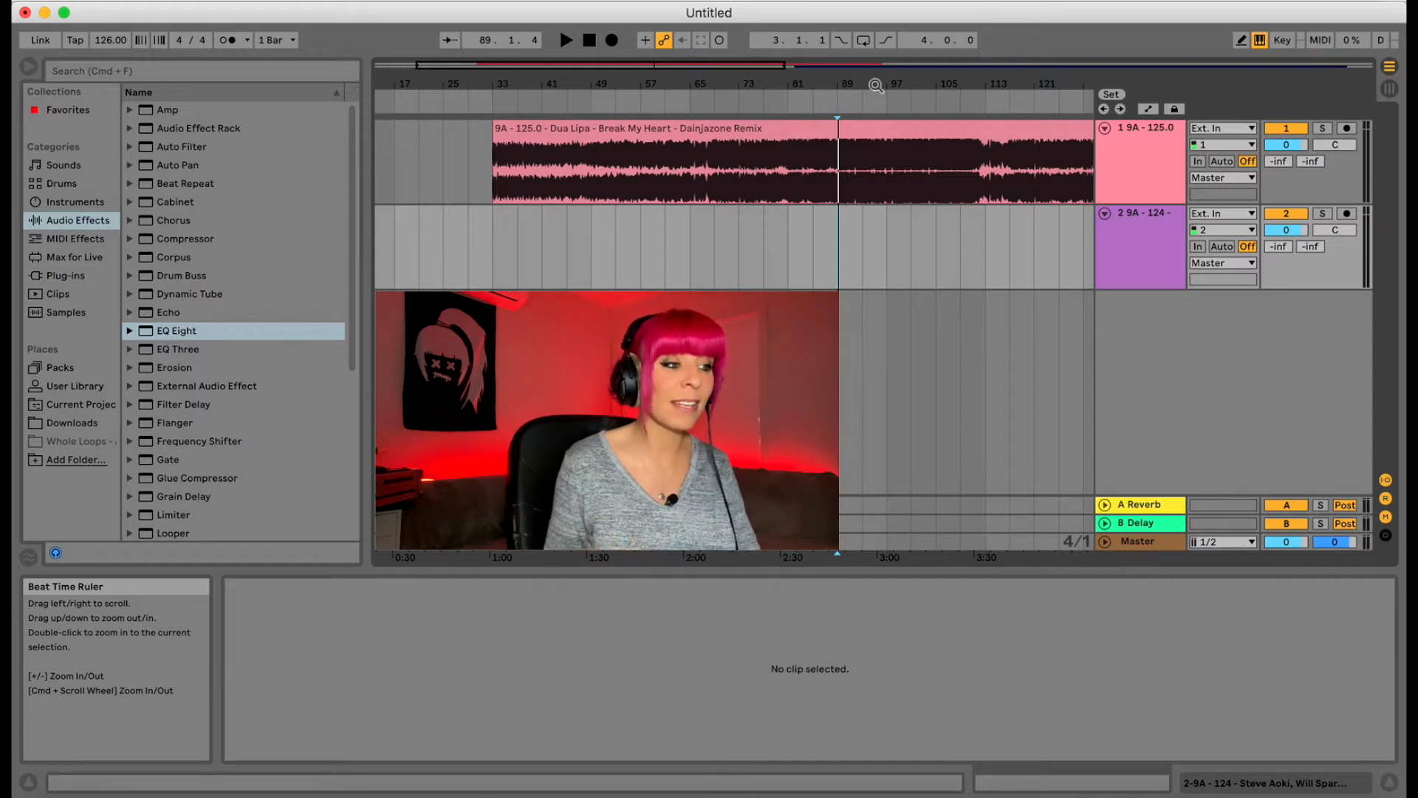
{"action": "left_click_drag", "start_coordinate": [841, 83], "coordinate": [842, 192]}
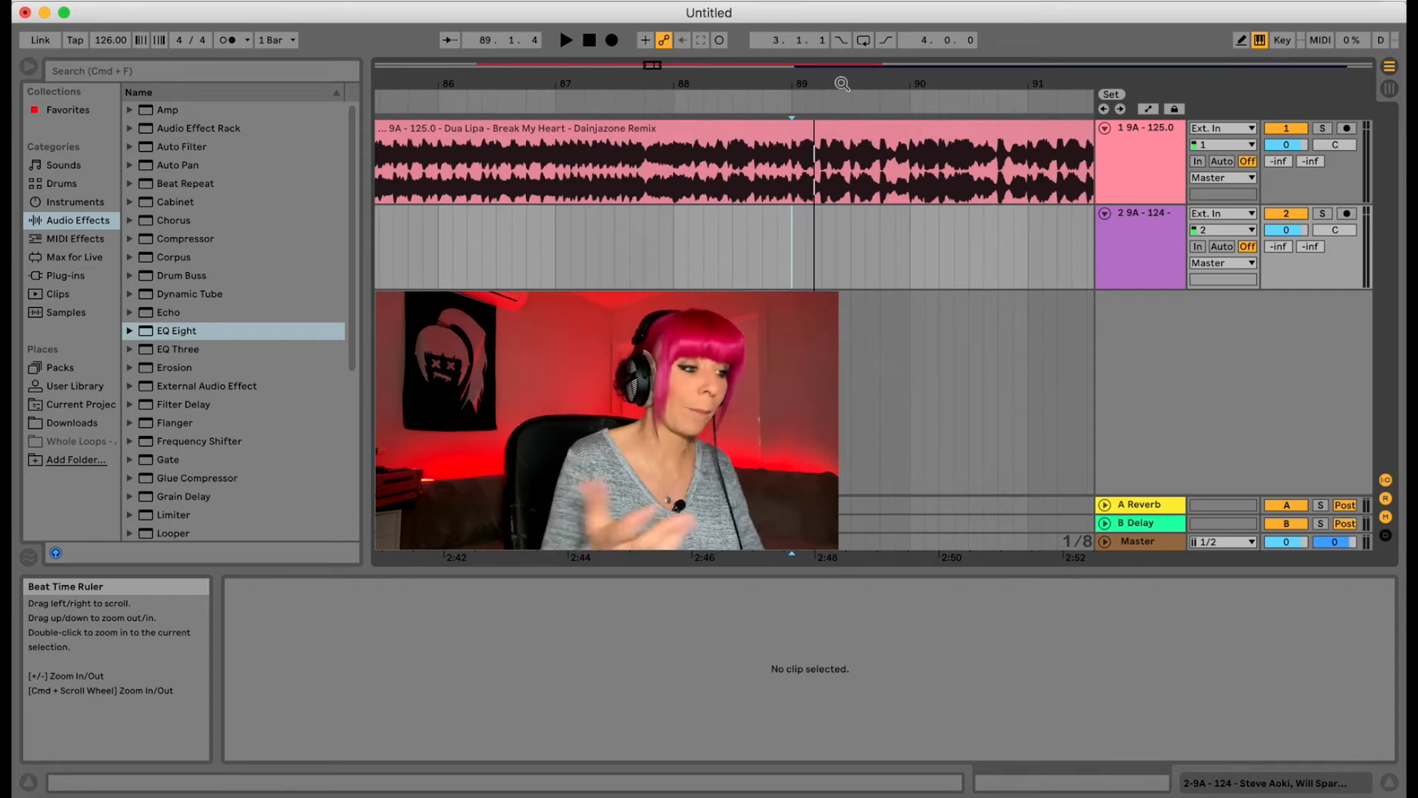
{"action": "double_click", "coordinate": [794, 185]}
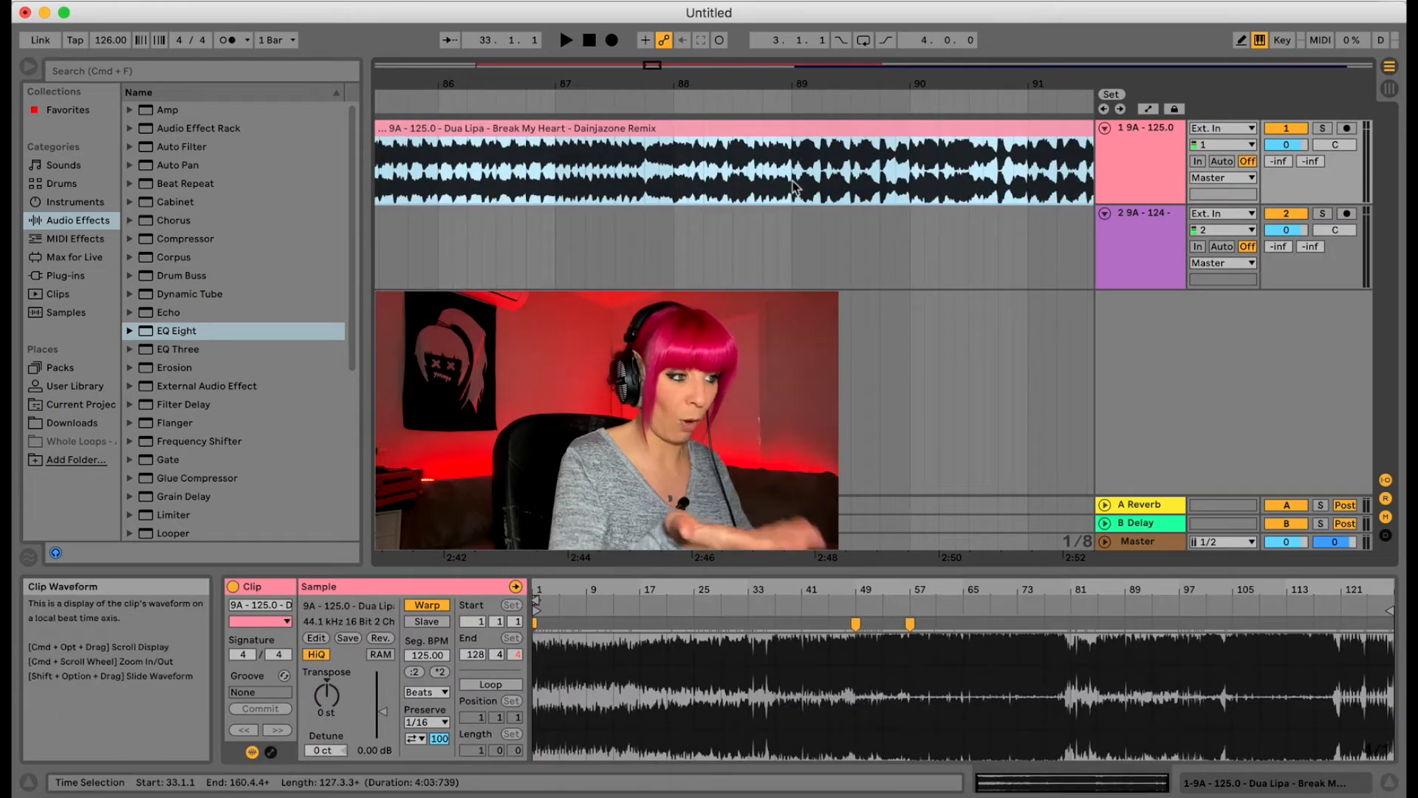
- Add a locator named Drop at bar 89 of the arrangement
{"action": "left_click", "coordinate": [792, 183]}
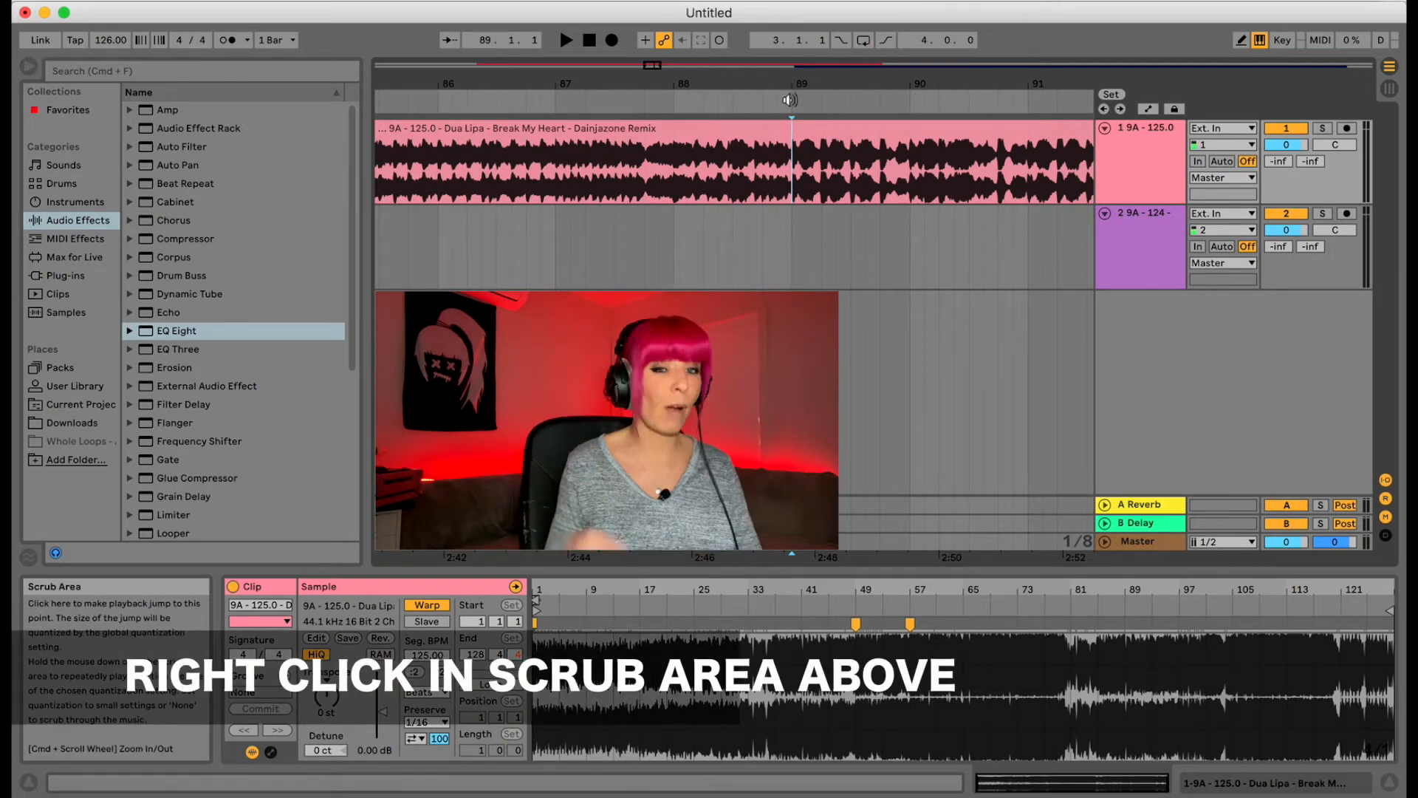
{"action": "right_click", "coordinate": [789, 99]}
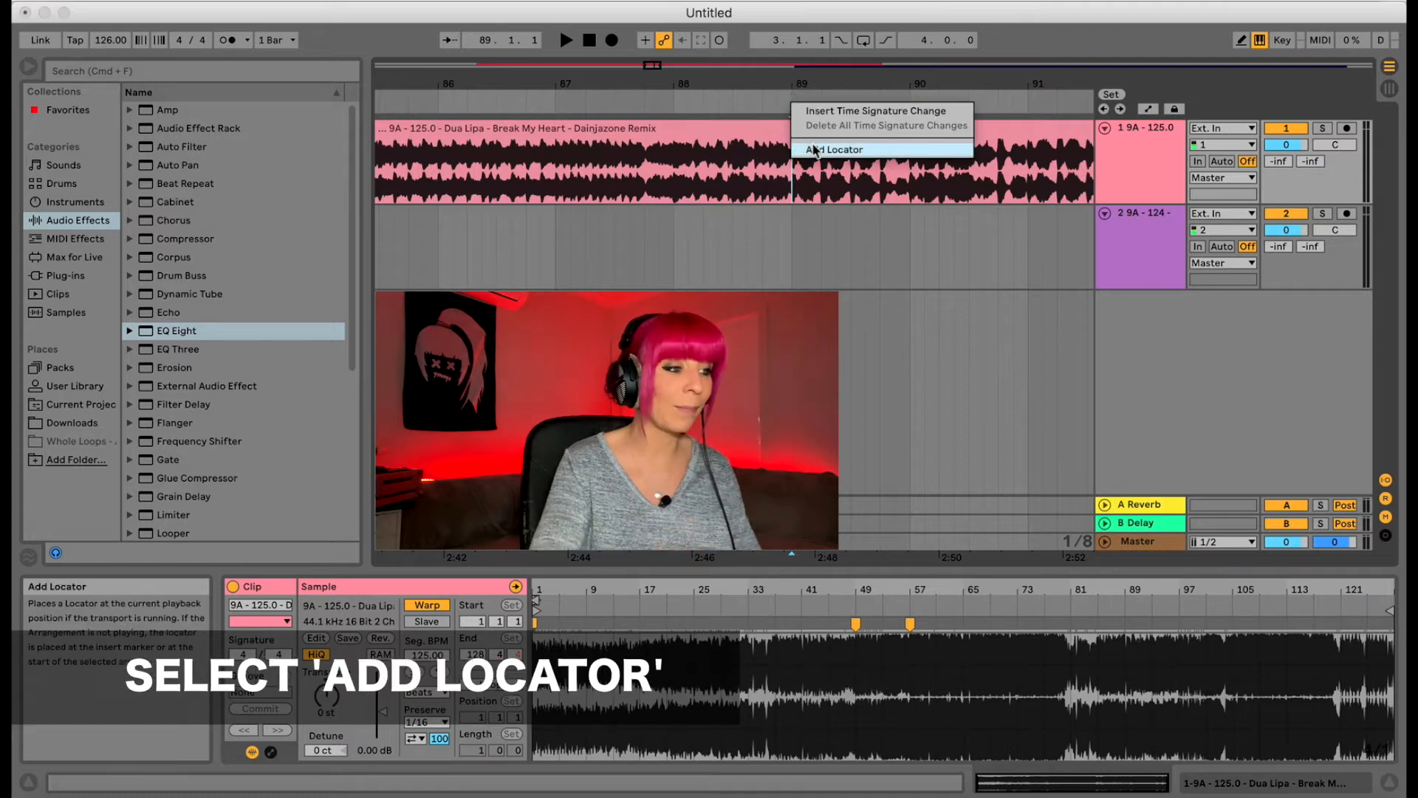
{"action": "left_click", "coordinate": [813, 150]}
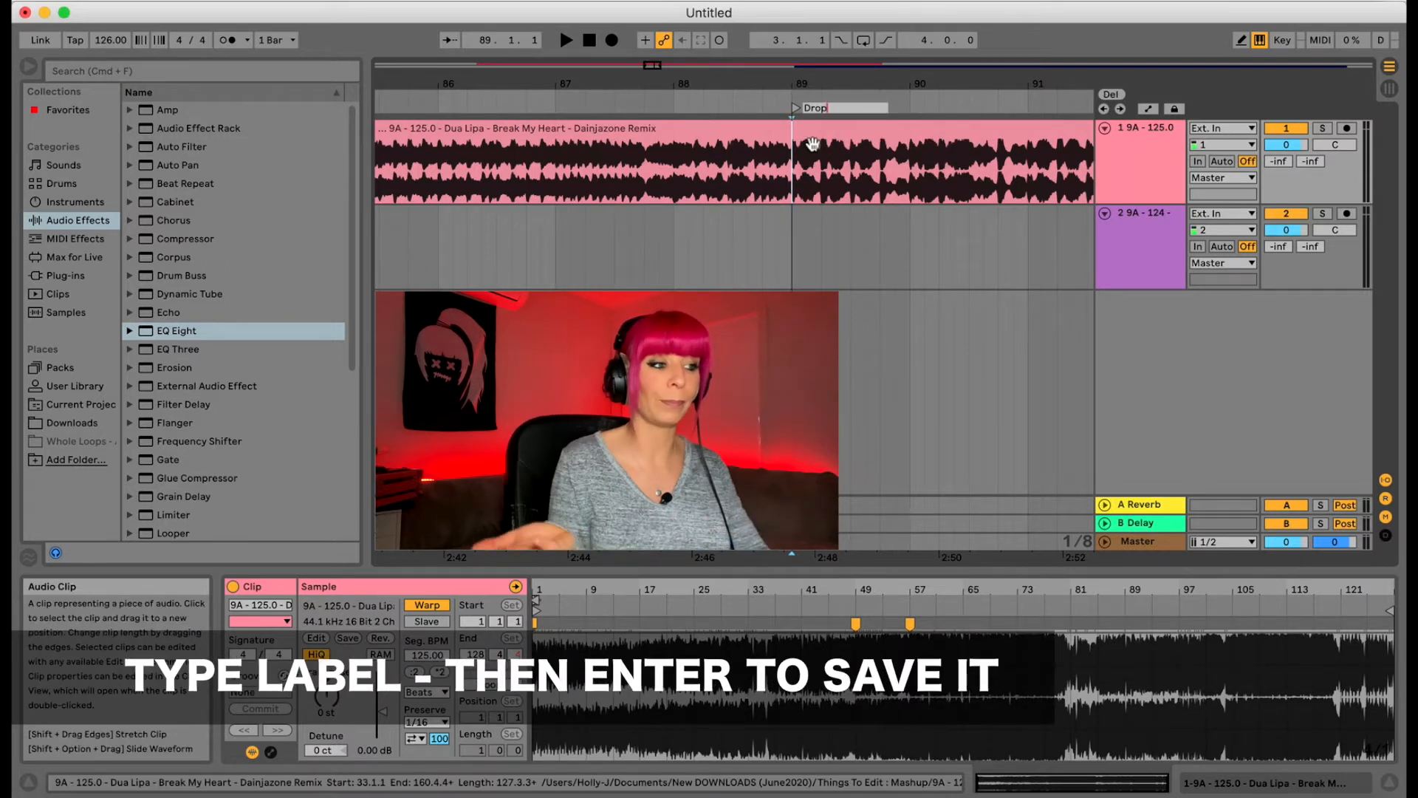
{"action": "key", "text": "Return"}
- Add a locator named Build Up at bar 81, where the build of Break My Heart starts
{"action": "left_click_drag", "start_coordinate": [794, 82], "coordinate": [793, 43]}
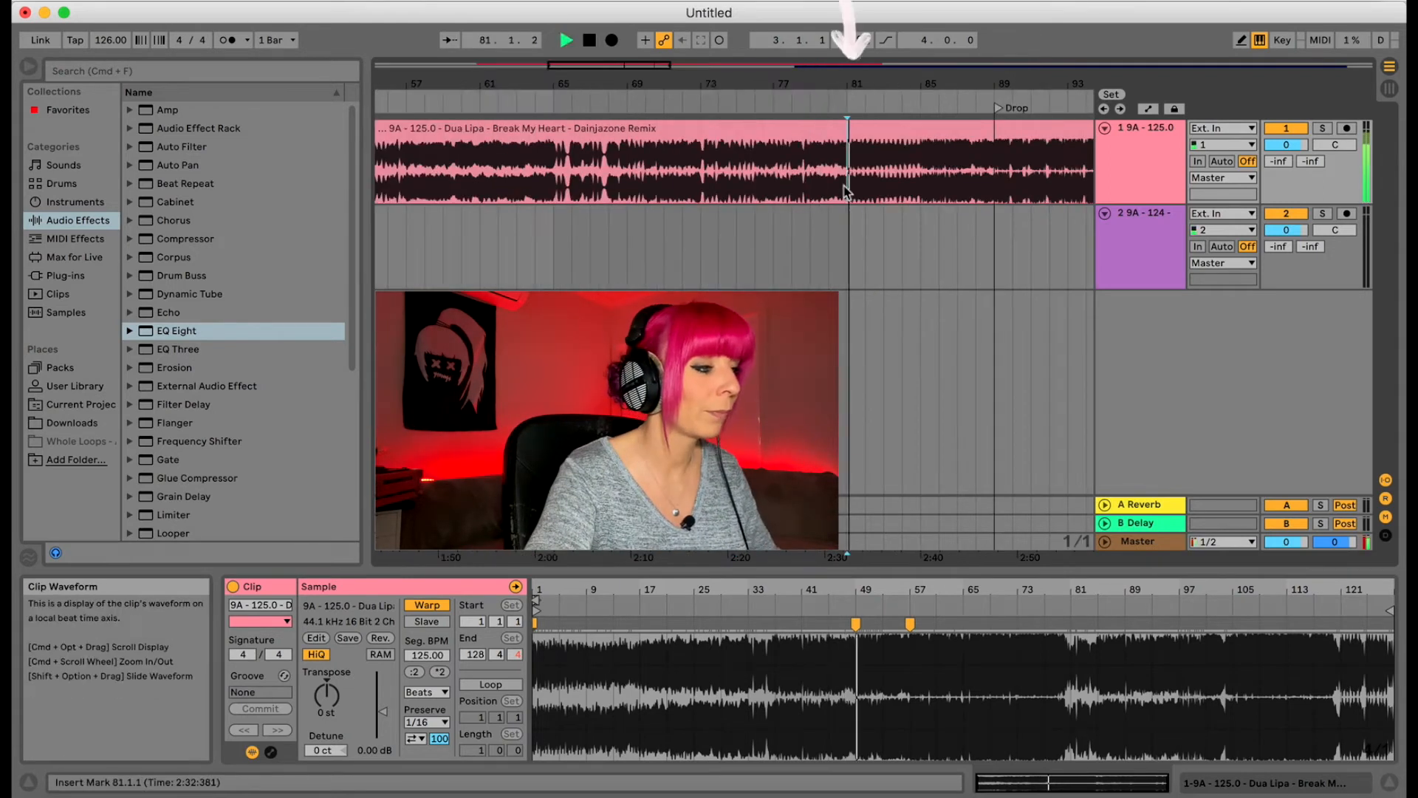
{"action": "left_click", "coordinate": [847, 191]}
{"action": "key", "text": "space"}
{"action": "right_click", "coordinate": [852, 96]}
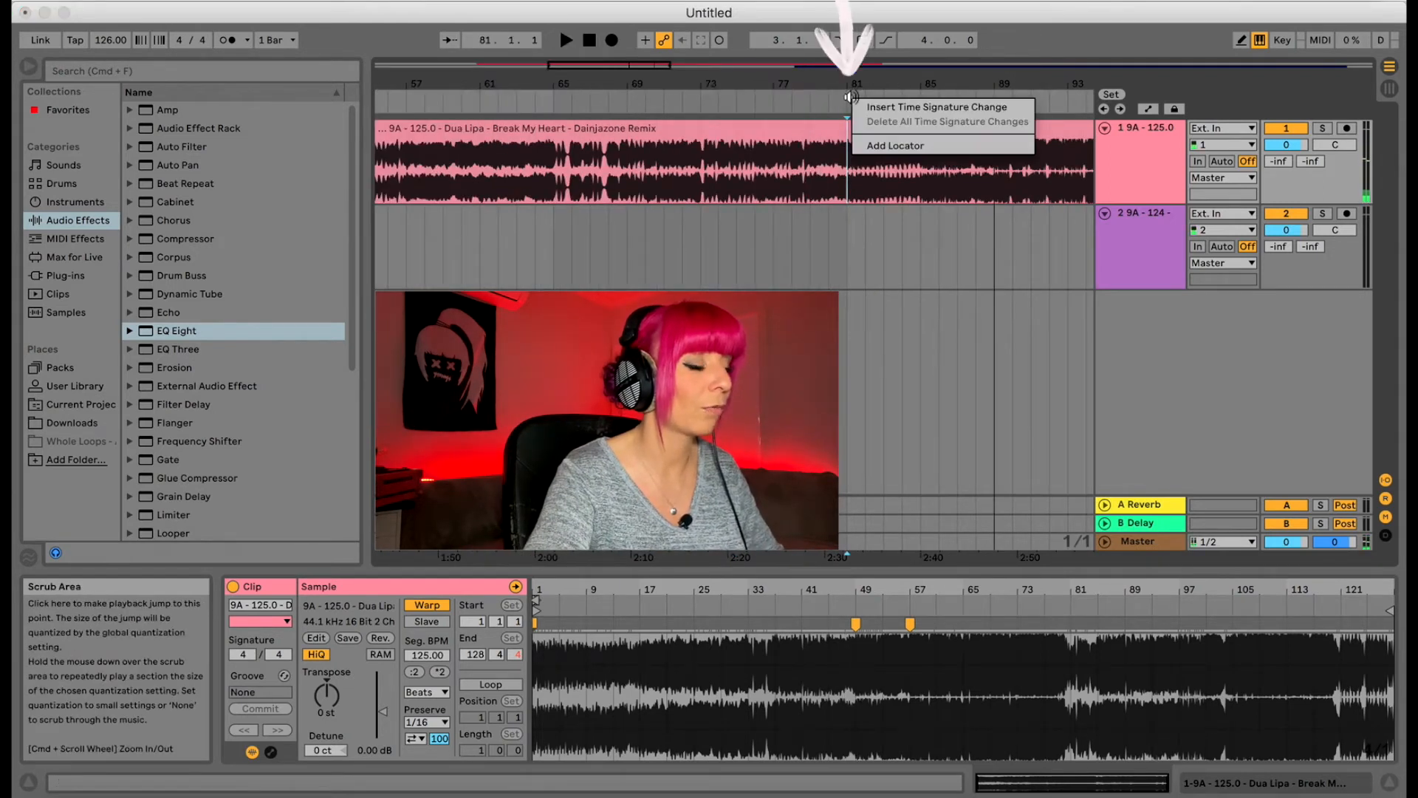
{"action": "left_click", "coordinate": [895, 146]}
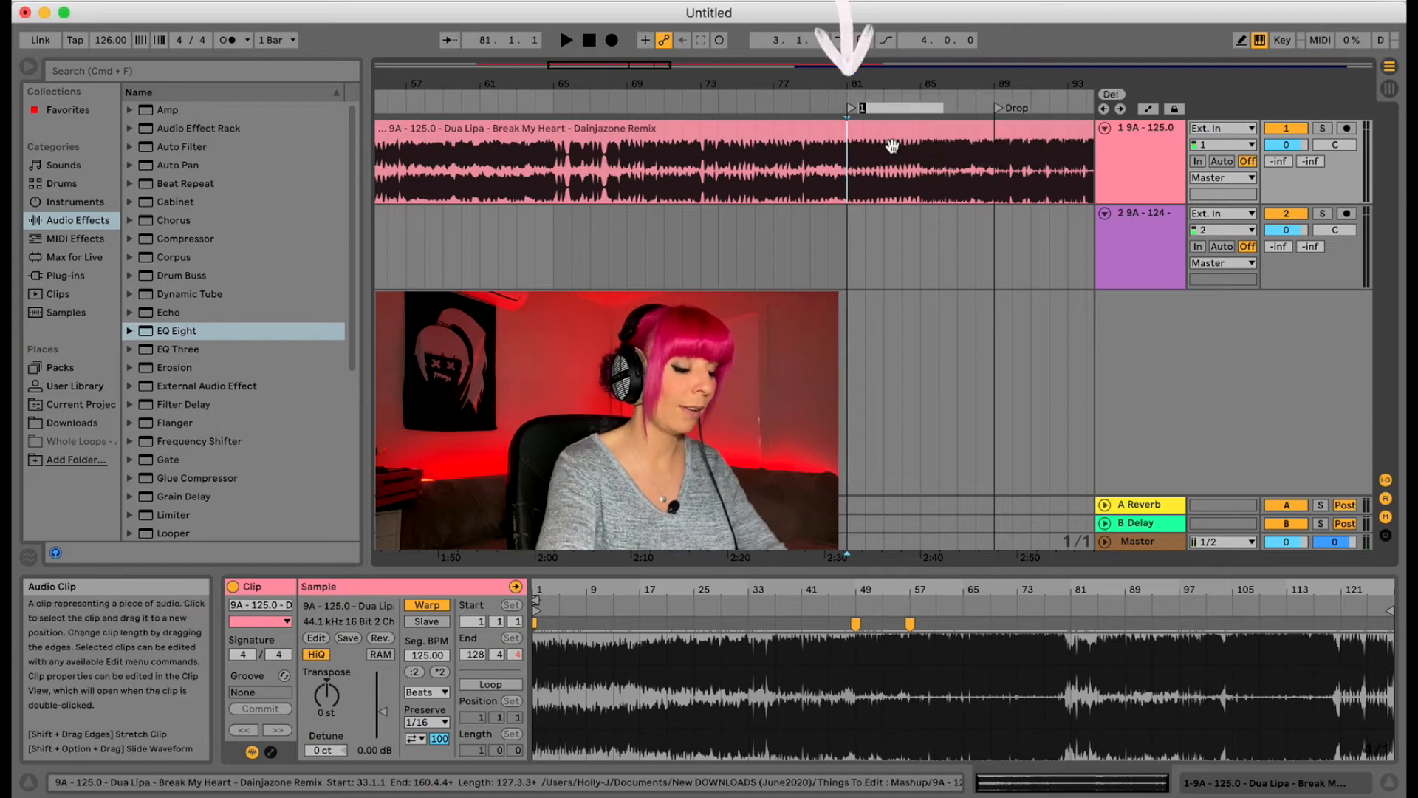
{"action": "type", "text": "Build Up"}
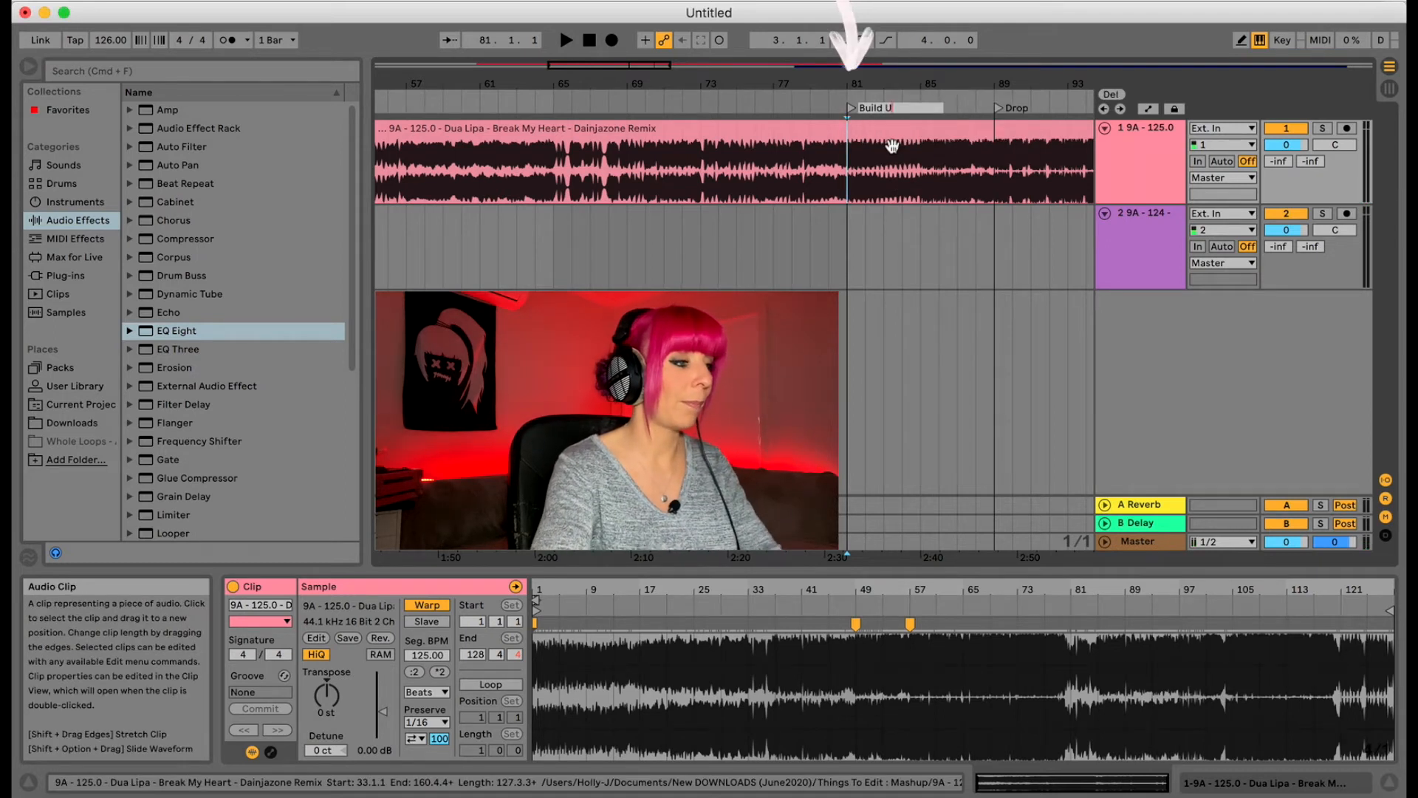
{"action": "key", "text": "Return"}
- Split the Break My Heart clip at the Drop locator on bar 89 and deactivate the part after the split
{"action": "left_click_drag", "start_coordinate": [1008, 86], "coordinate": [745, 87]}
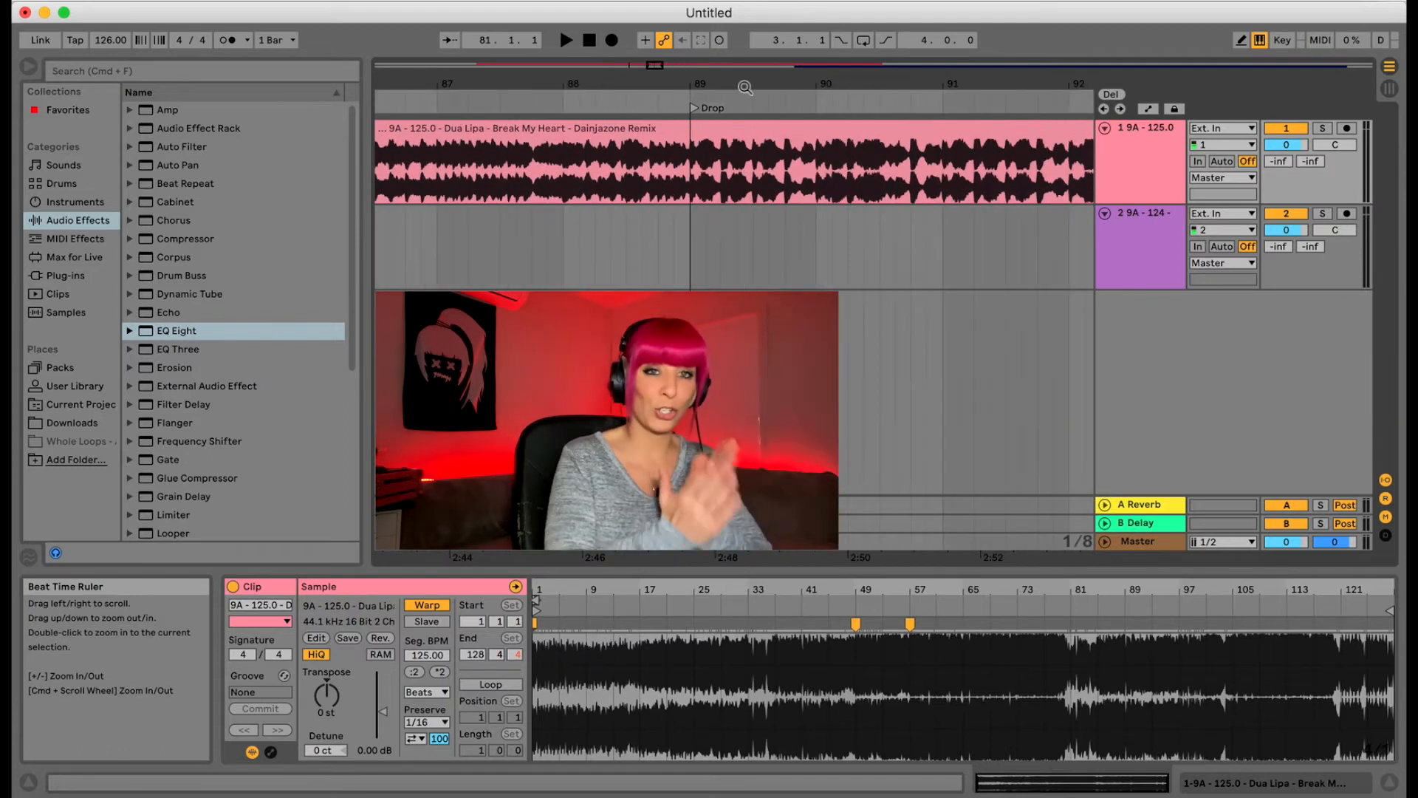
{"action": "left_click", "coordinate": [695, 176]}
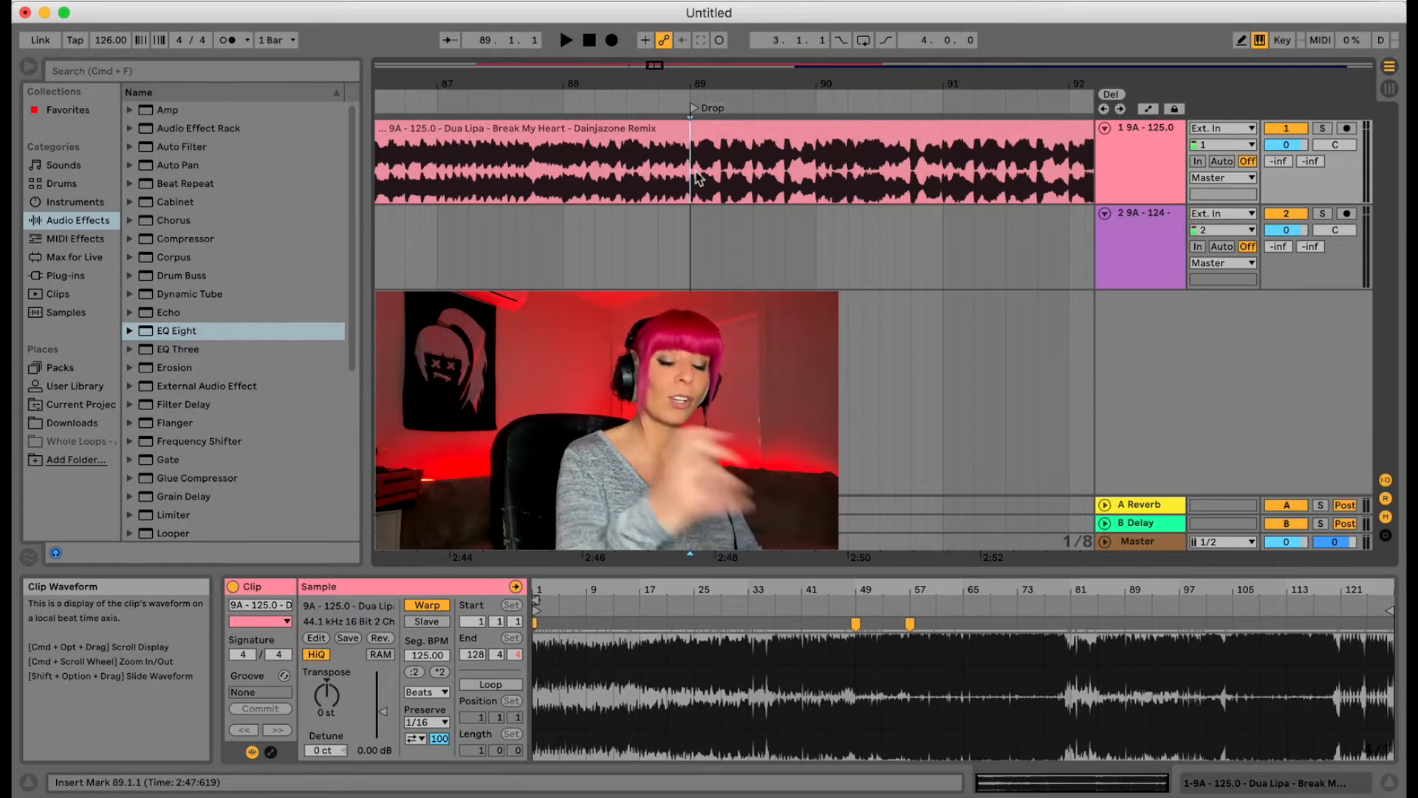
{"action": "key", "text": "super+e"}
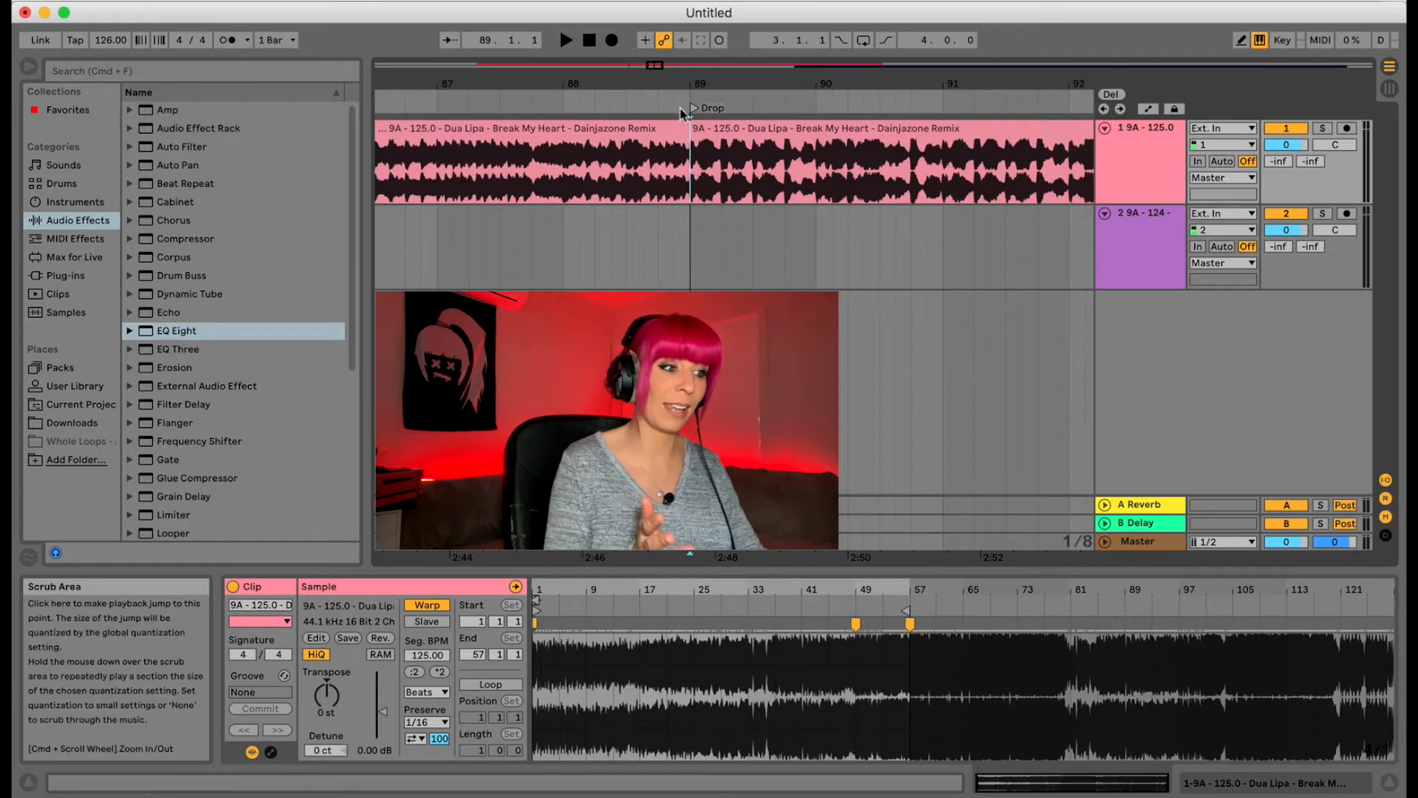
{"action": "left_click", "coordinate": [661, 129]}
{"action": "left_click", "coordinate": [774, 134]}
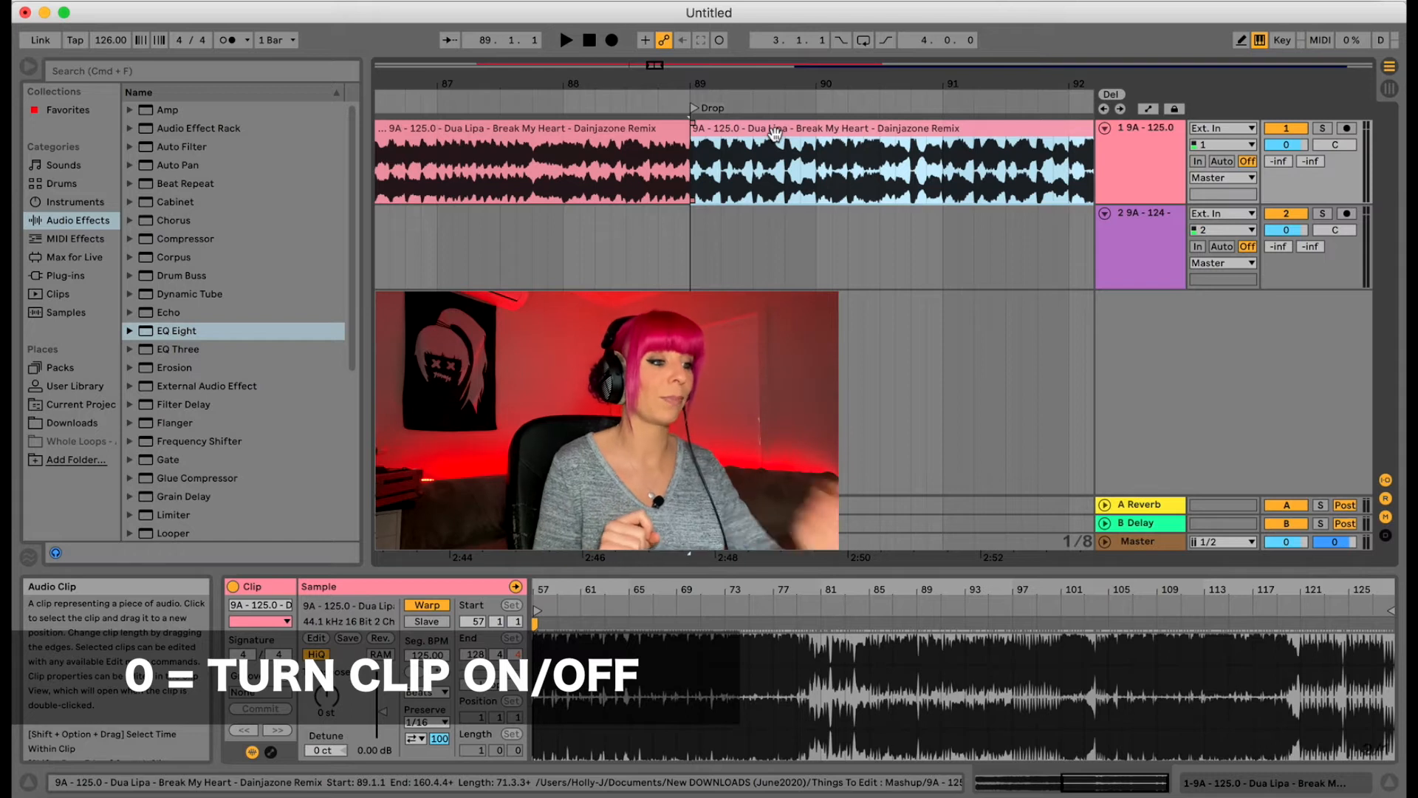
{"action": "key", "text": "0"}
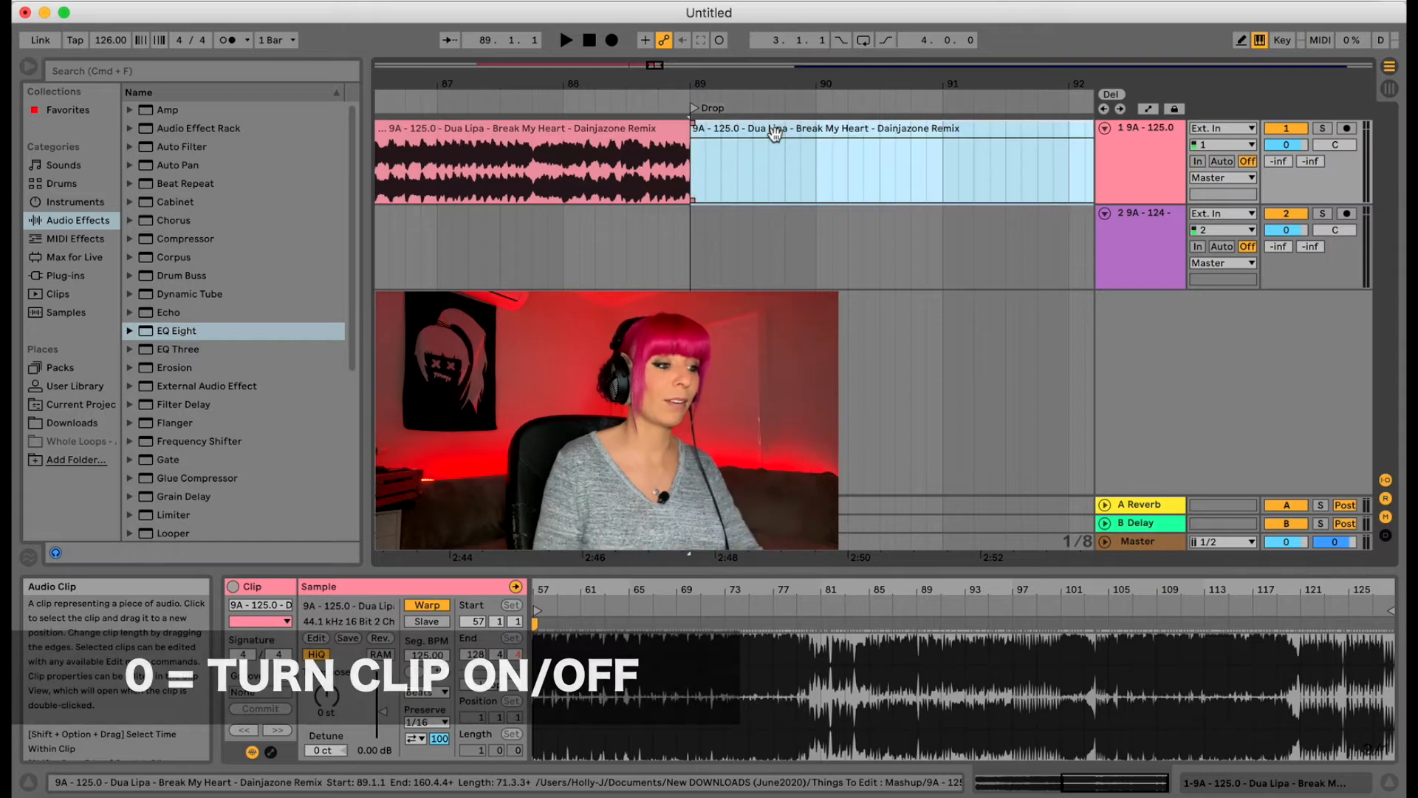
- Play the end of the active Break My Heart clip across bar 89 to hear how abruptly it cuts off
{"action": "left_click", "coordinate": [554, 176]}
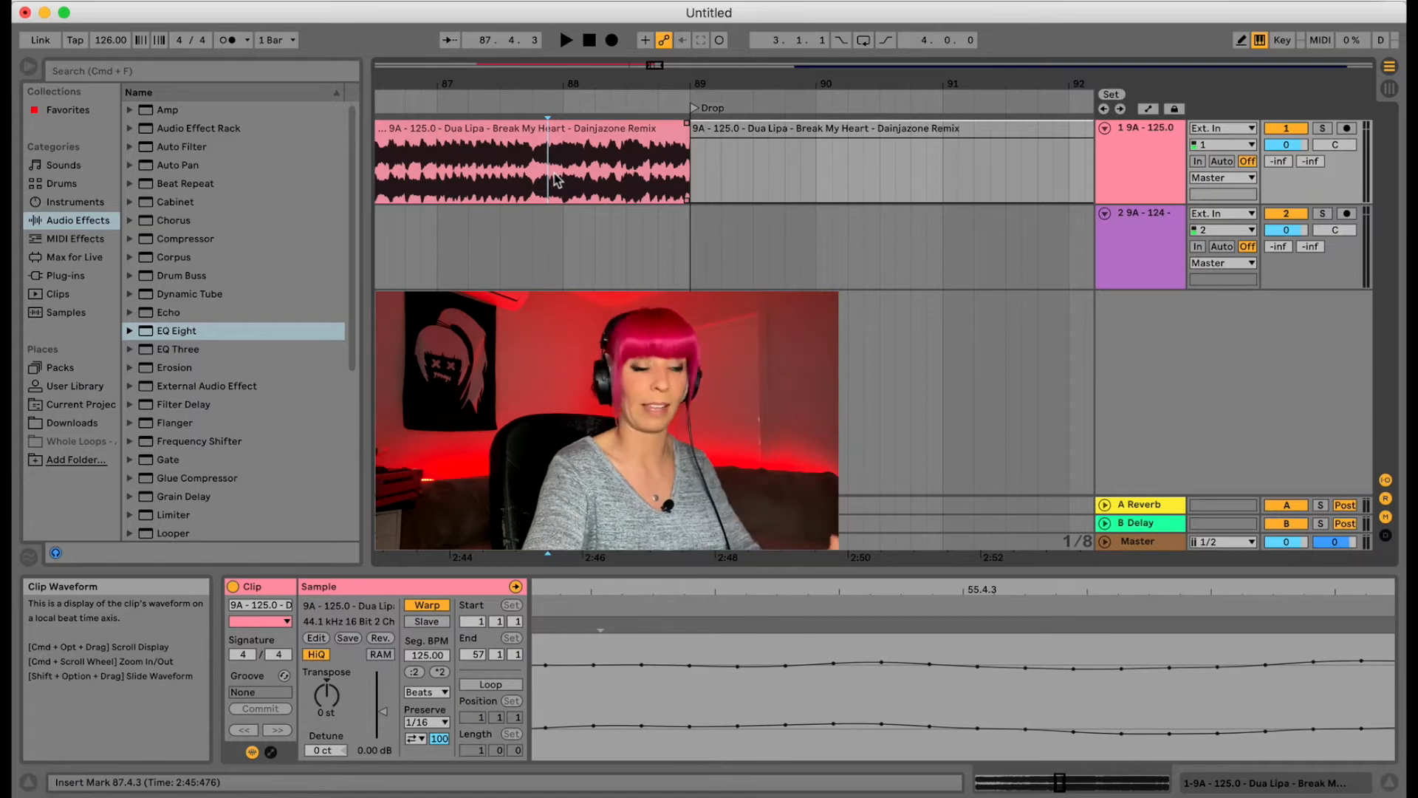
{"action": "key", "text": "space"}
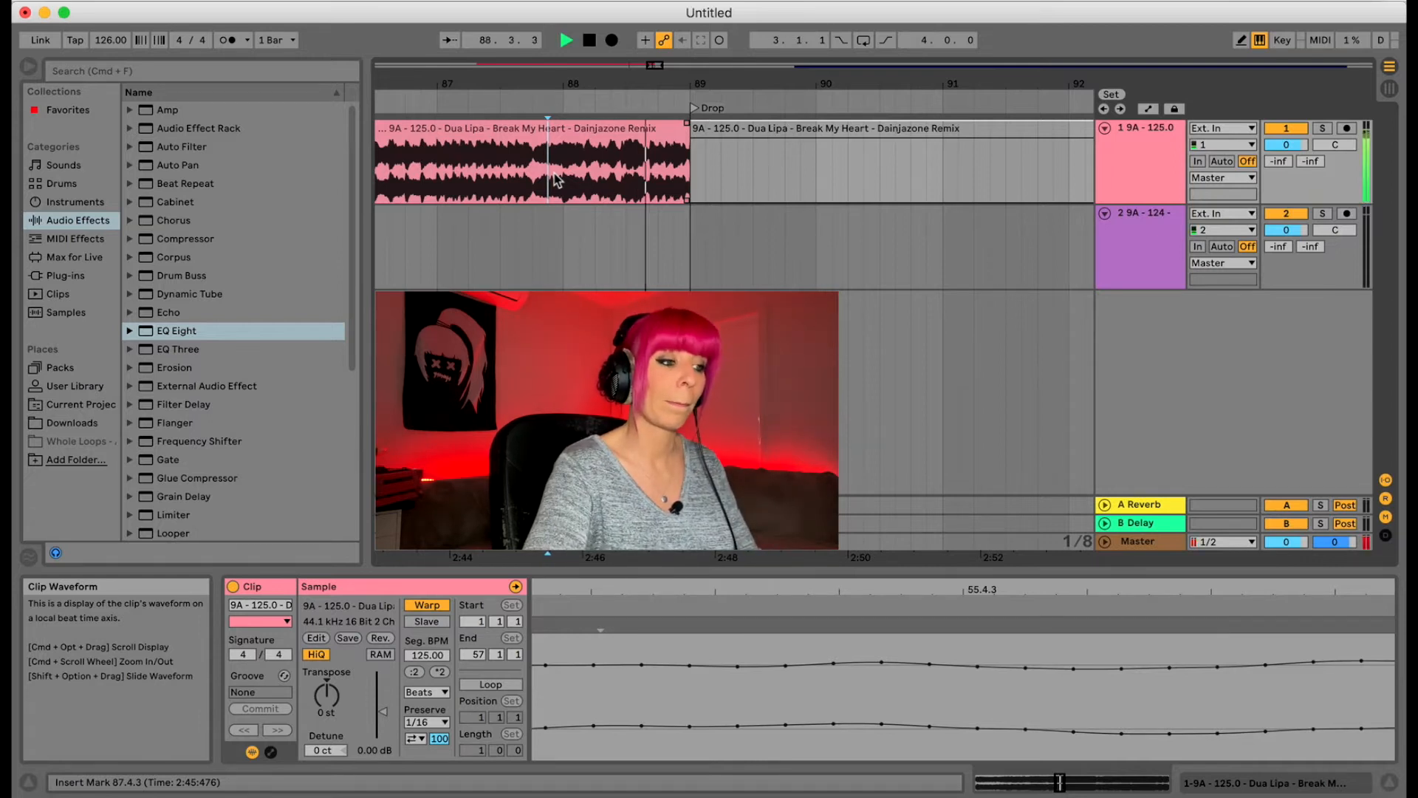
{"action": "key", "text": "space"}
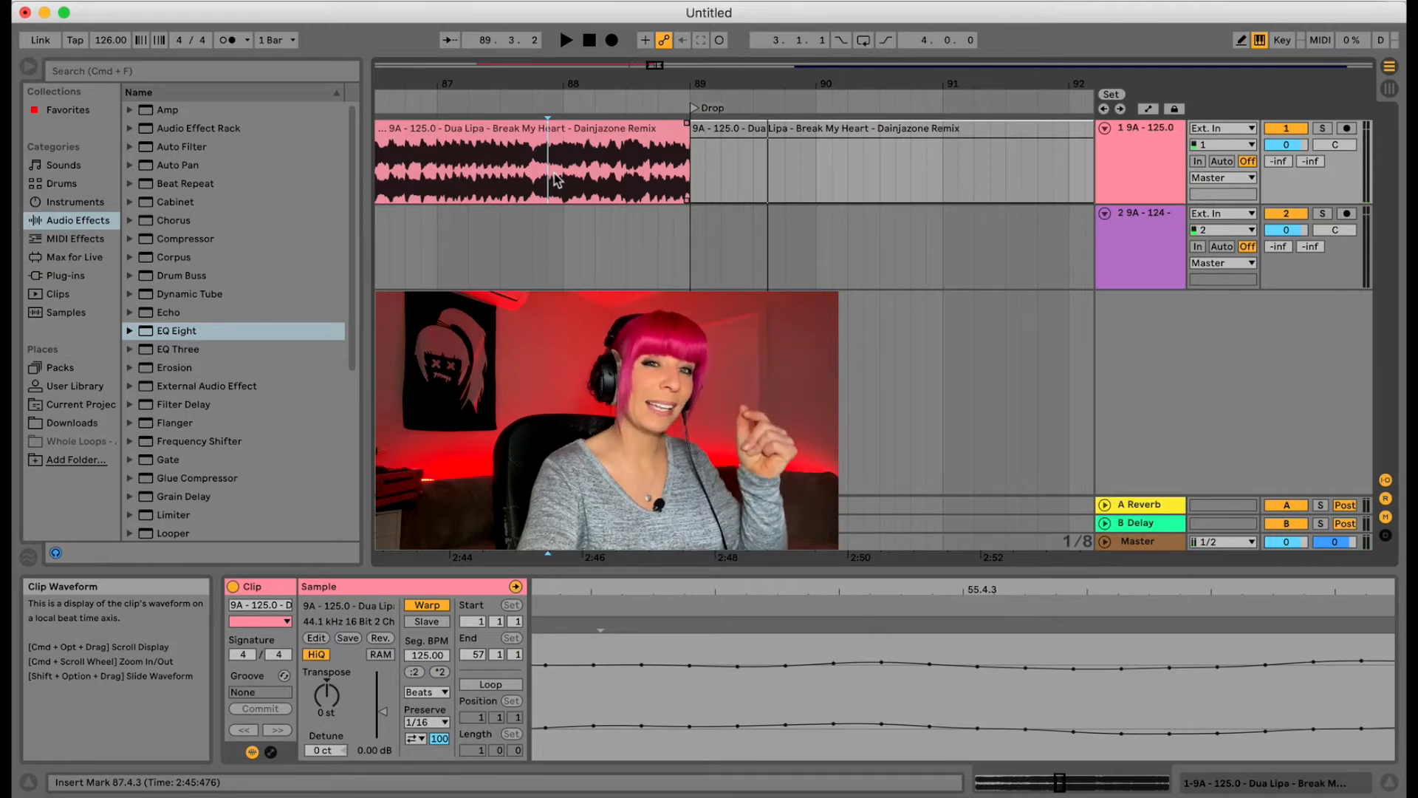
{"action": "left_click", "coordinate": [643, 177]}
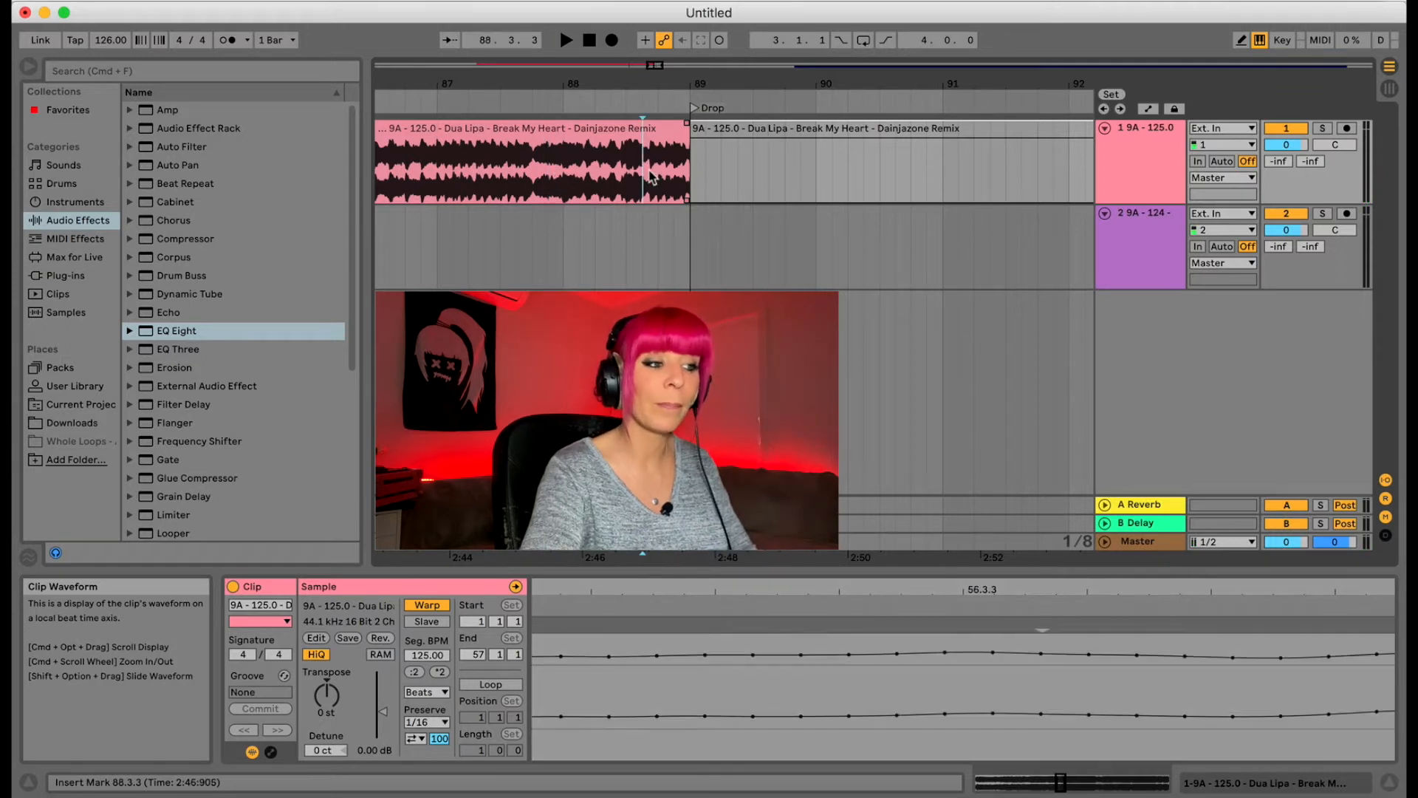
{"action": "key", "text": "space"}
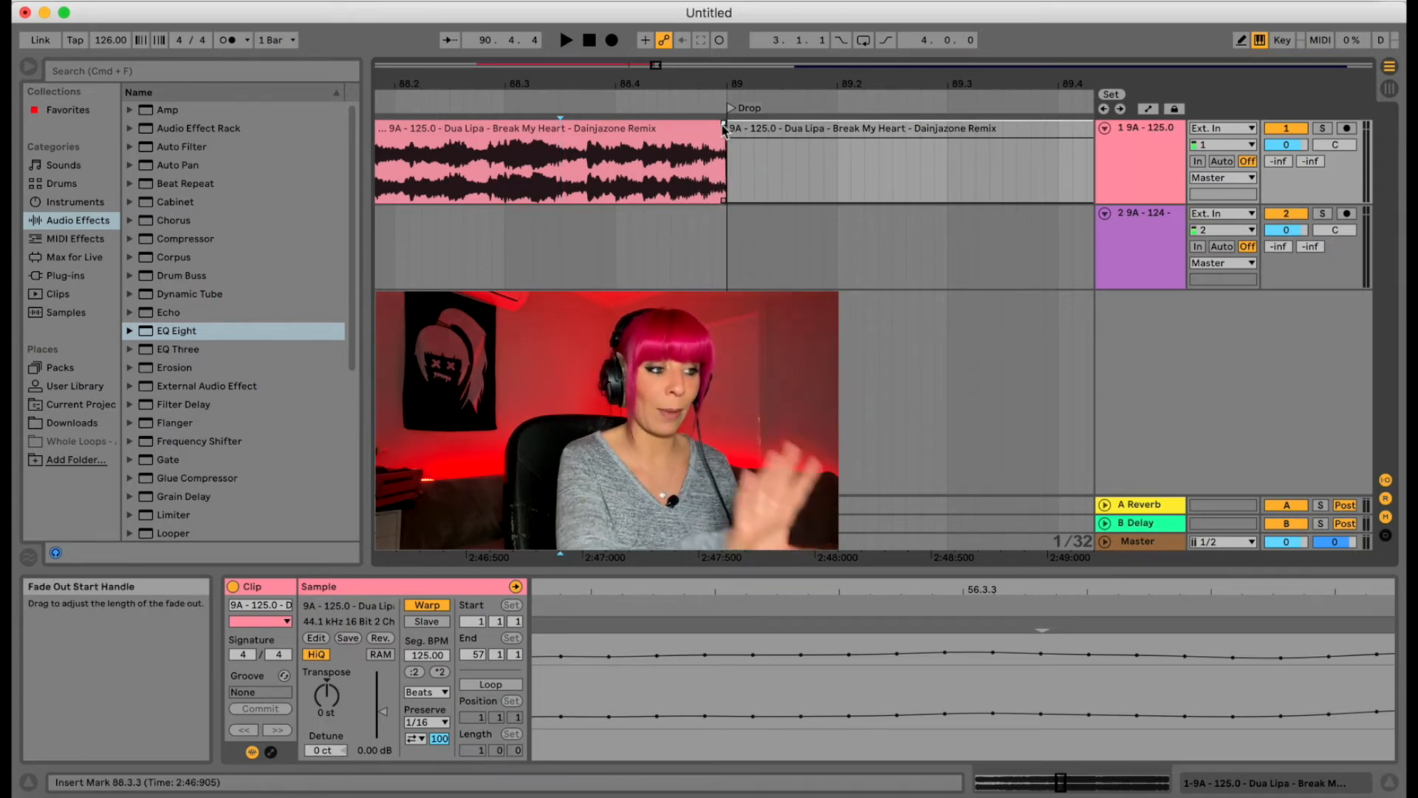
- Add a short fade-out at the end of the active Break My Heart clip before bar 89 and play it back
{"action": "mouse_move", "coordinate": [699, 140]}
{"action": "left_mouse_down"}
{"action": "mouse_move", "coordinate": [556, 238]}
{"action": "mouse_move", "coordinate": [678, 192]}
{"action": "mouse_move", "coordinate": [696, 156]}
{"action": "mouse_move", "coordinate": [738, 133]}
{"action": "mouse_move", "coordinate": [838, 133]}
{"action": "mouse_move", "coordinate": [629, 139]}
{"action": "mouse_move", "coordinate": [768, 133]}
{"action": "mouse_move", "coordinate": [680, 129]}
{"action": "left_mouse_up"}
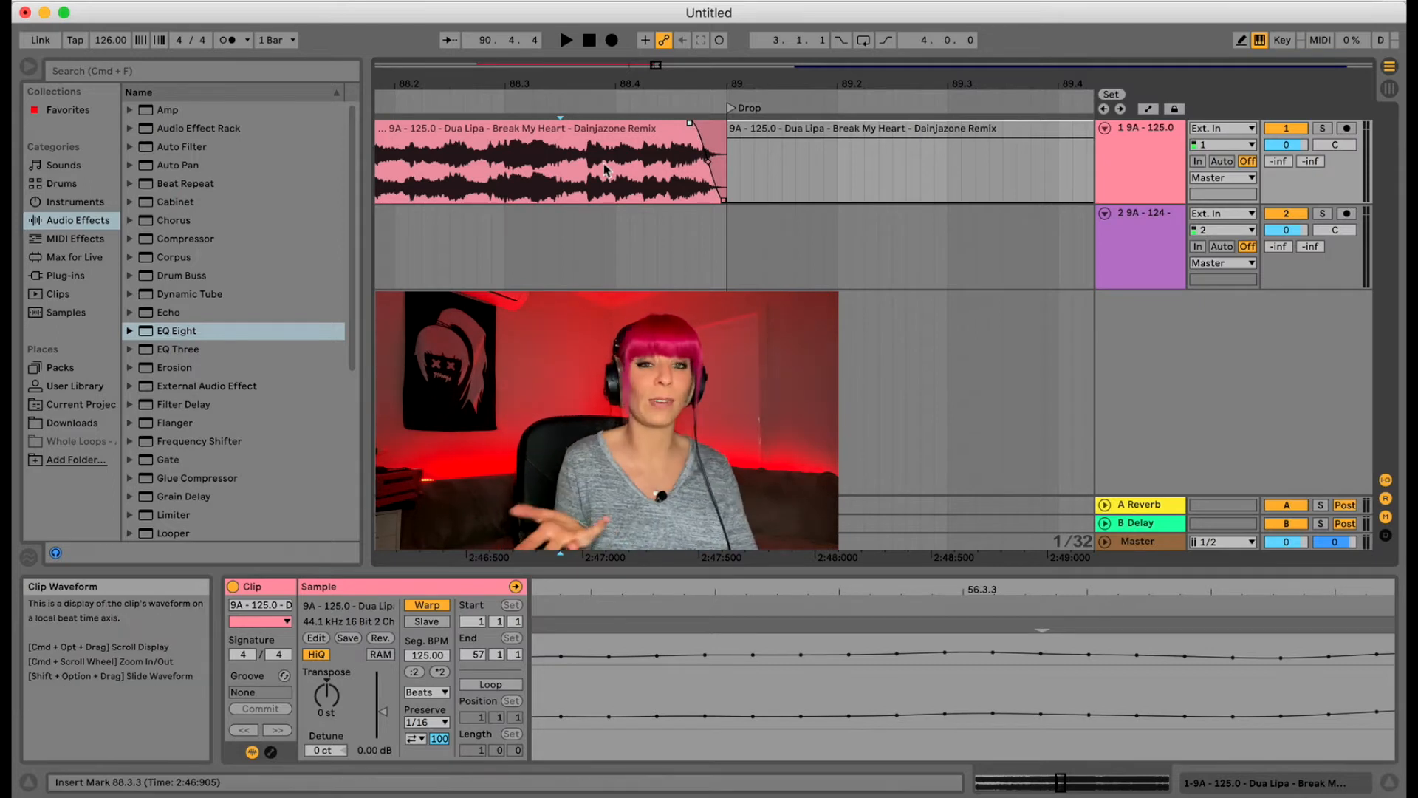
{"action": "left_click", "coordinate": [572, 171]}
{"action": "key", "text": "space"}
{"action": "key", "text": "space"}
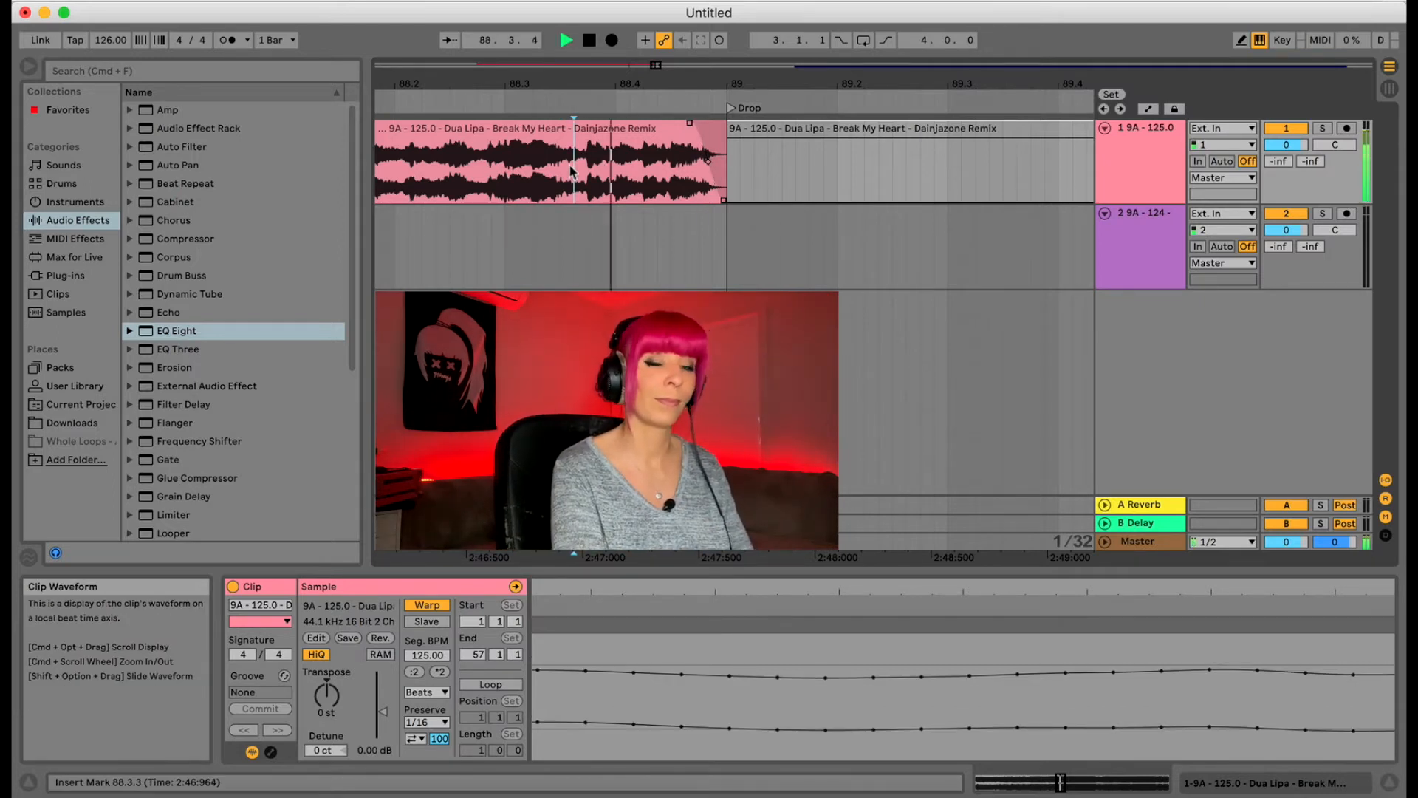
{"action": "key", "text": "space"}
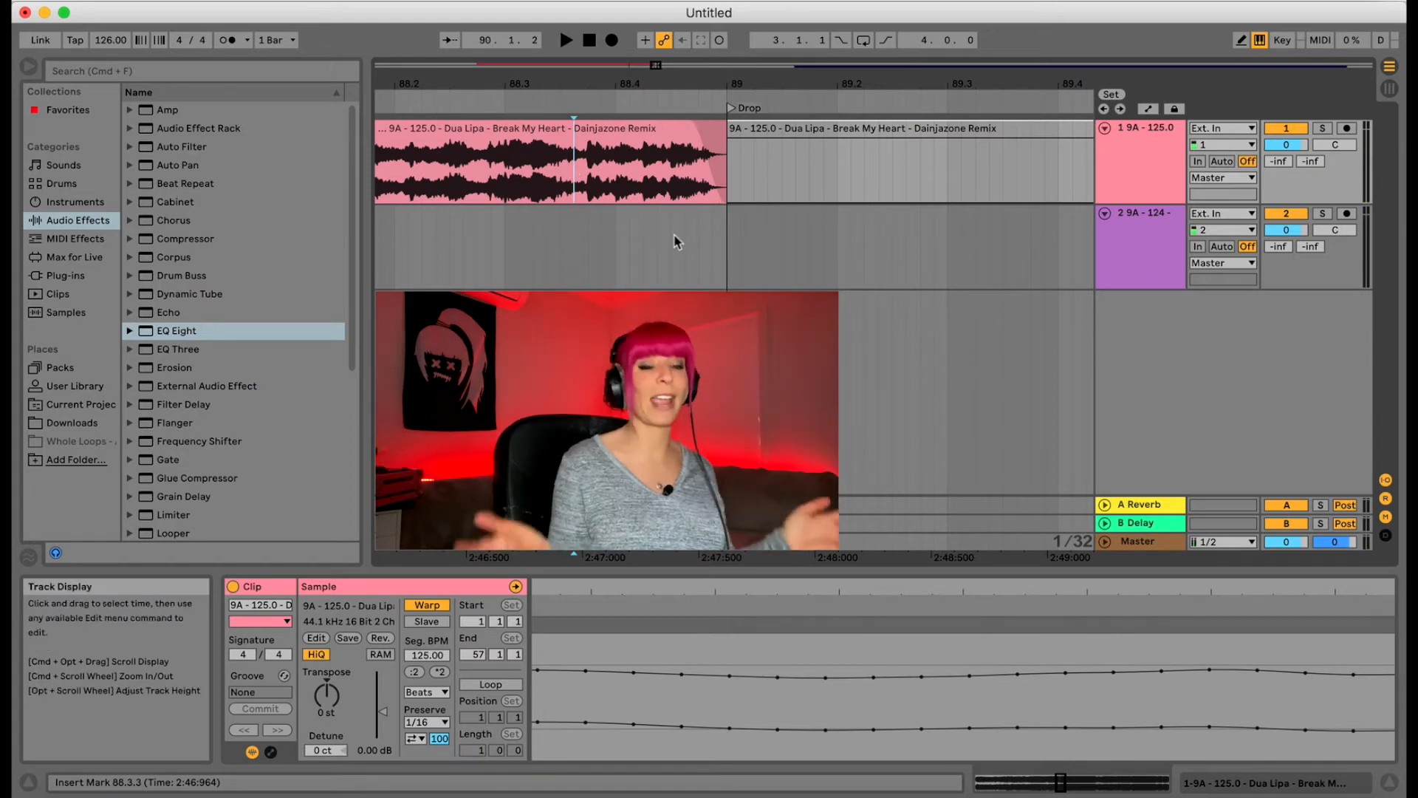
- Set the Beats warp mode of the Send It clip to preserve 1/16
{"action": "left_click", "coordinate": [868, 89]}
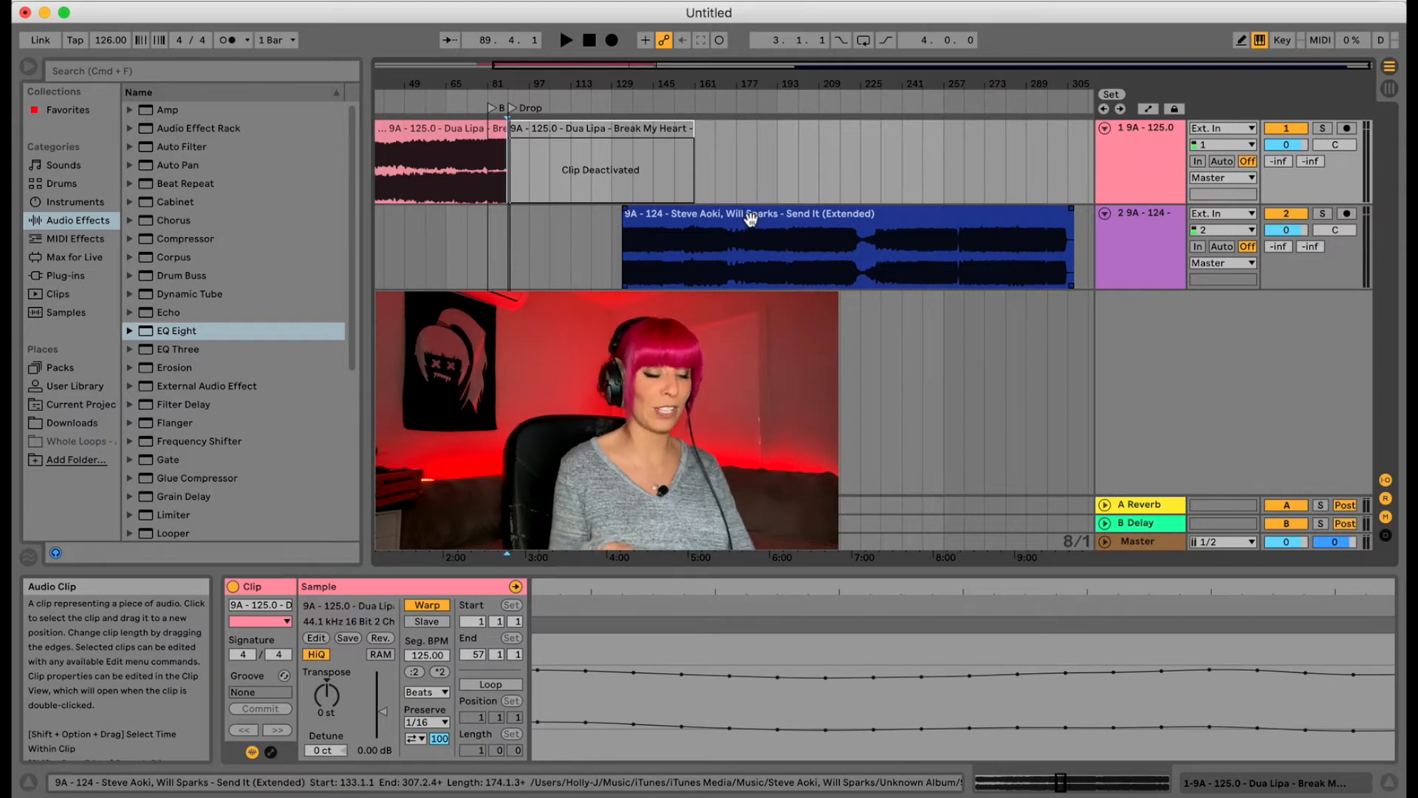
{"action": "left_click", "coordinate": [751, 219]}
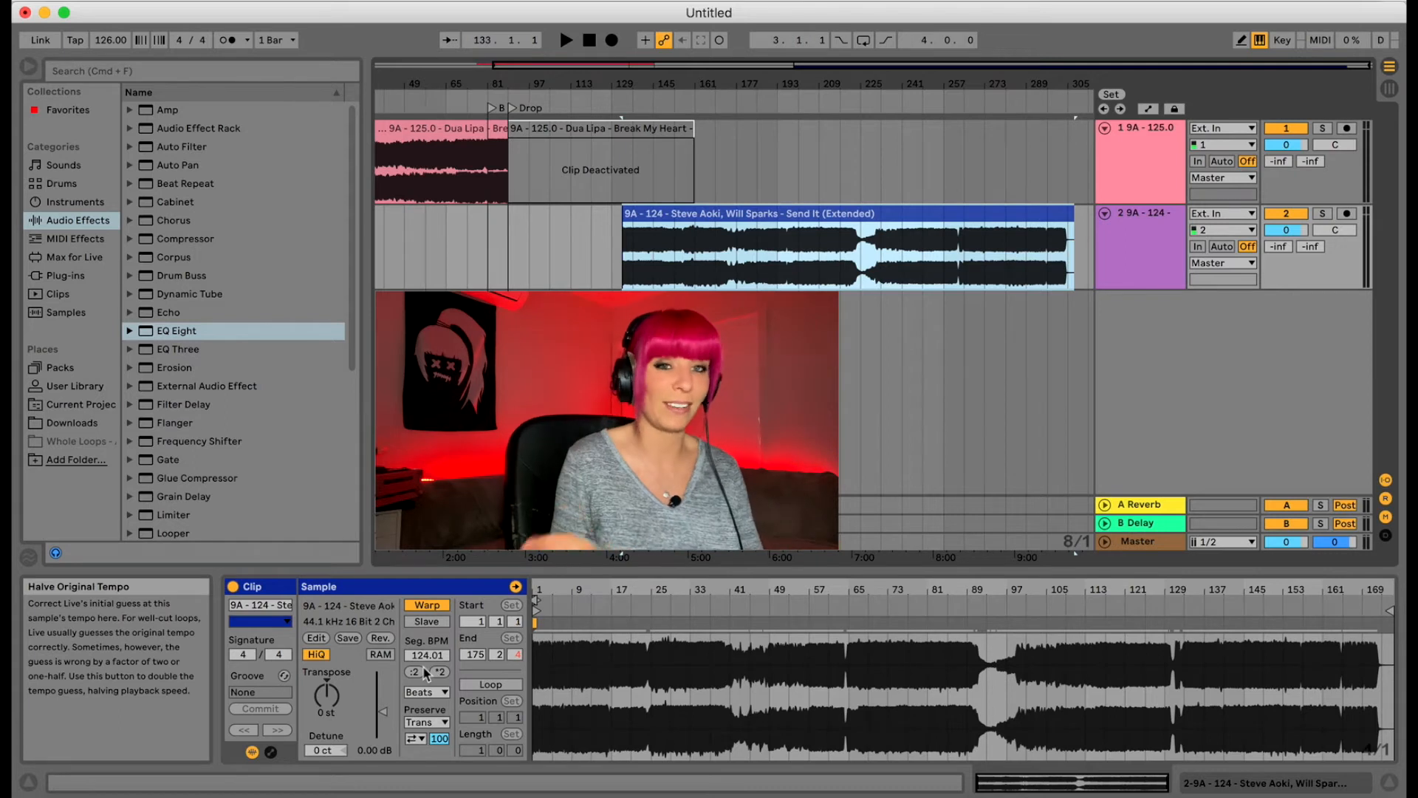
{"action": "left_click", "coordinate": [436, 723]}
{"action": "left_click", "coordinate": [416, 792]}
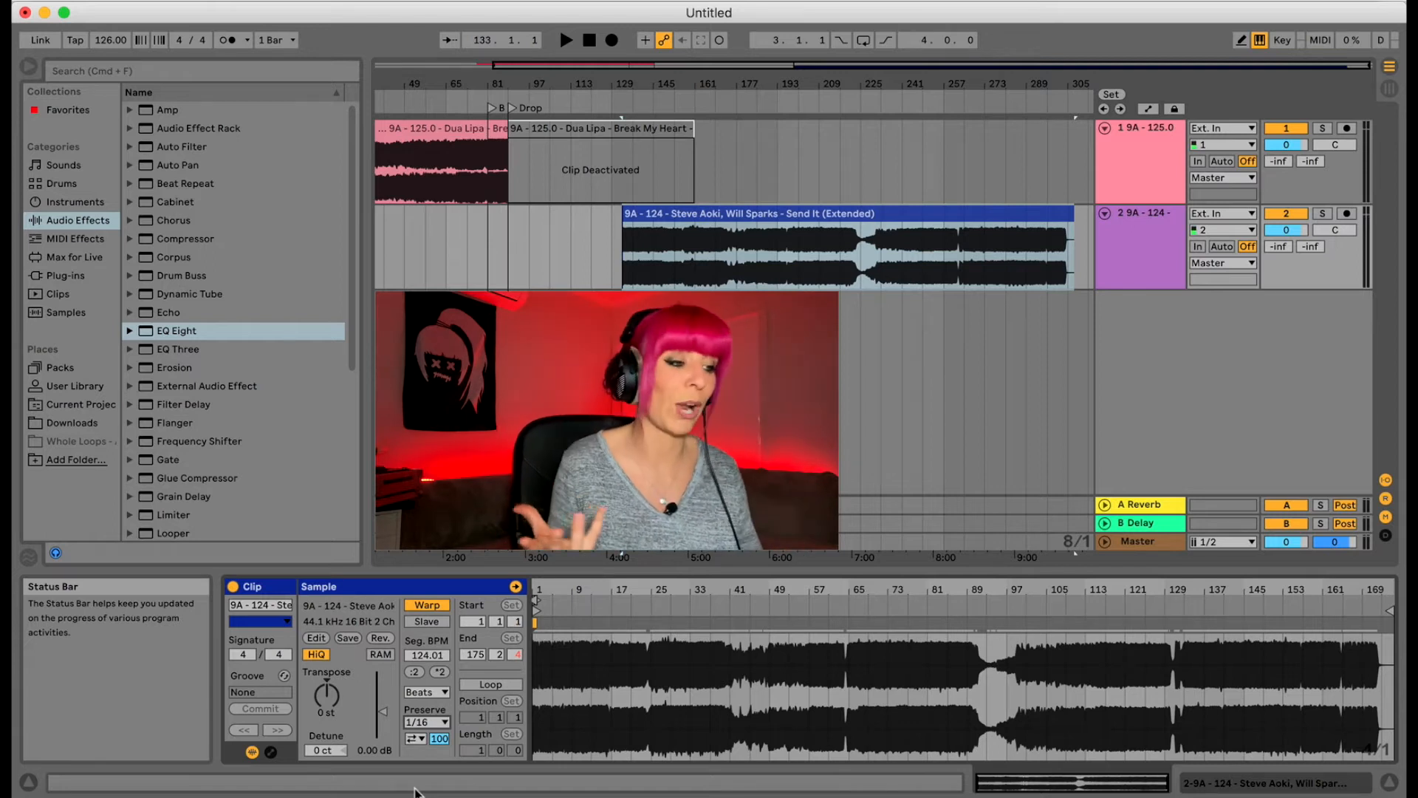
- Find the drop in the Send It clip by ear and split the clip at the start of that beat on bar 199
{"action": "left_click", "coordinate": [784, 277]}
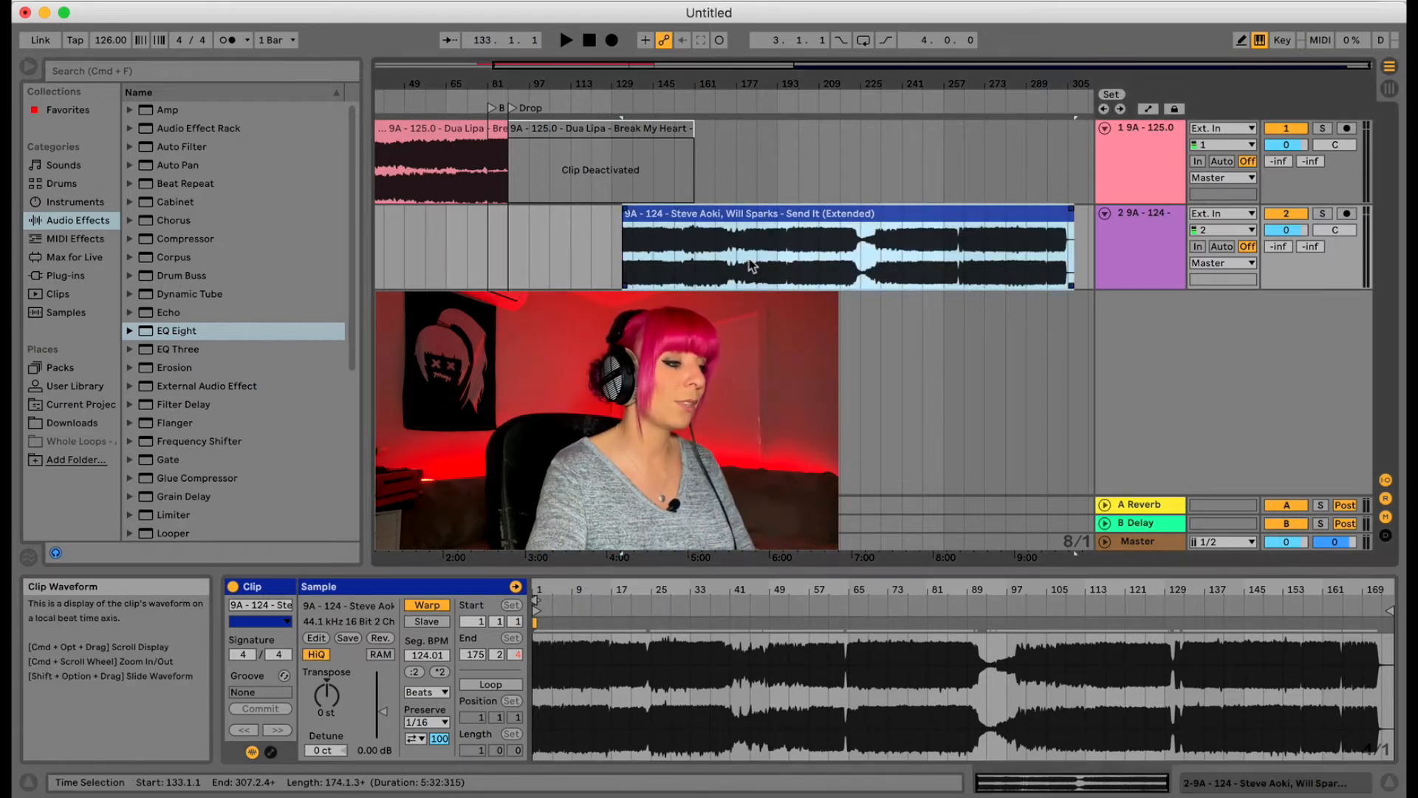
{"action": "left_click", "coordinate": [782, 263]}
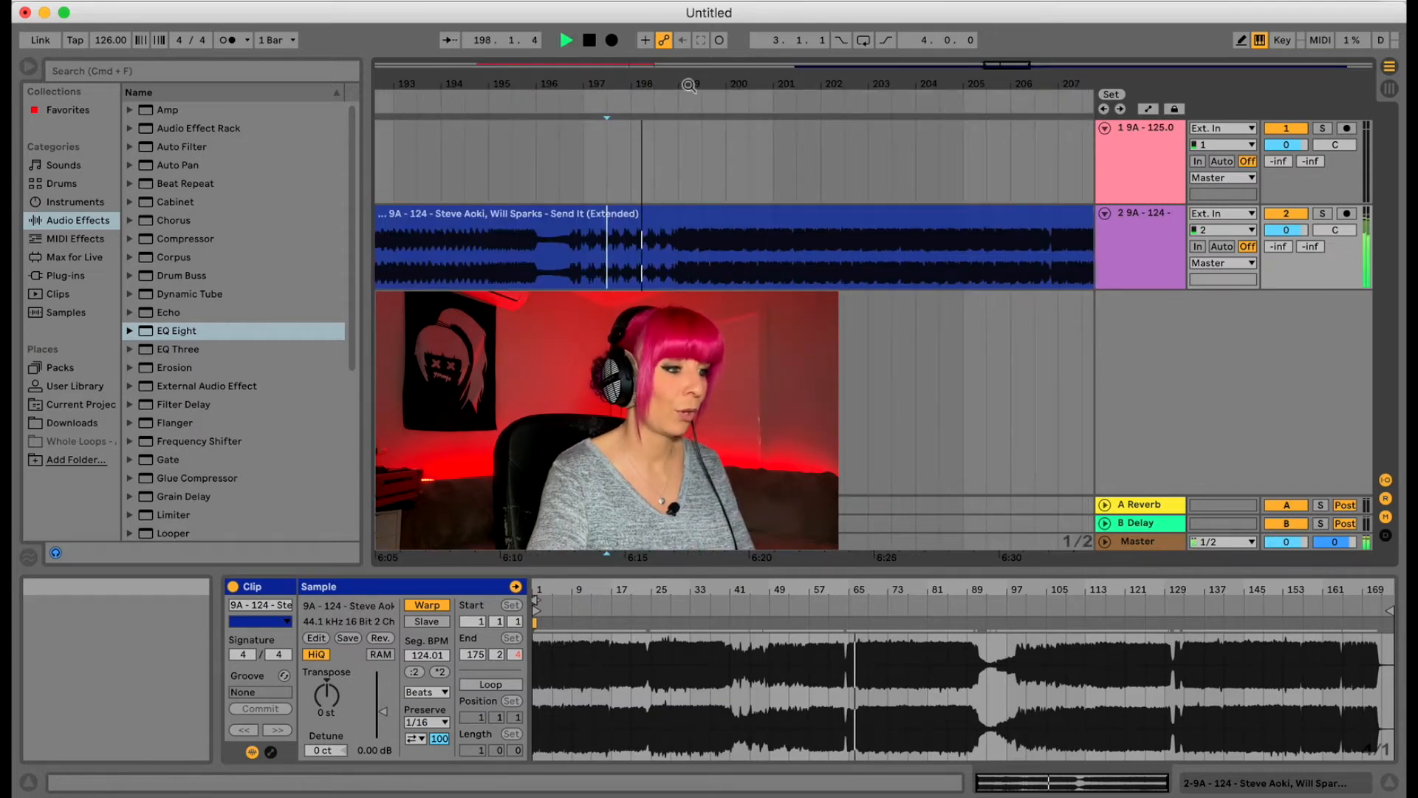
{"action": "left_click_drag", "start_coordinate": [687, 83], "coordinate": [683, 118]}
{"action": "left_click", "coordinate": [649, 275]}
{"action": "key", "text": "space"}
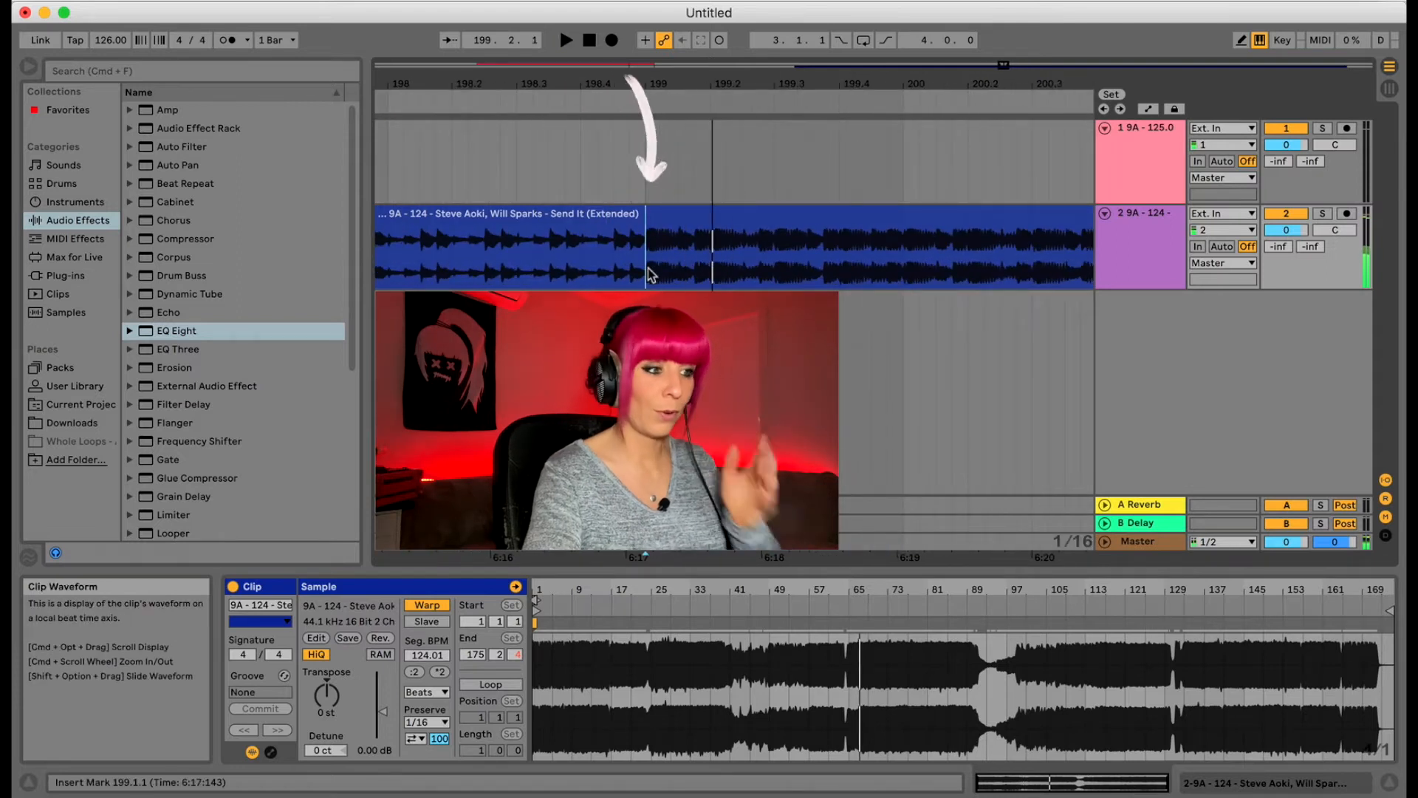
{"action": "left_click_drag", "start_coordinate": [653, 85], "coordinate": [670, 270]}
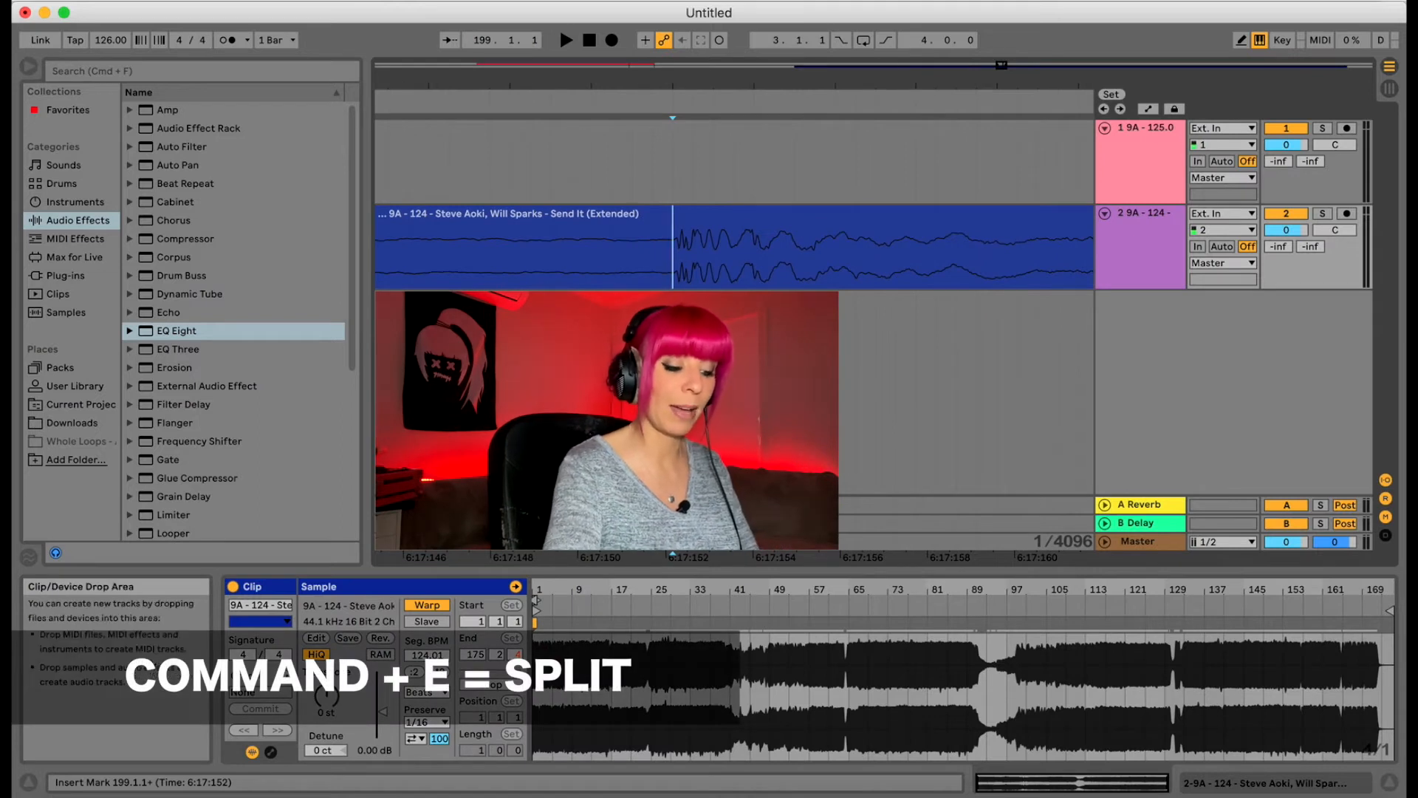
{"action": "key", "text": "super+e"}
- Move the split-off Send It drop clip to start at the Drop locator on bar 89 and check its alignment
{"action": "left_click_drag", "start_coordinate": [884, 214], "coordinate": [618, 240]}
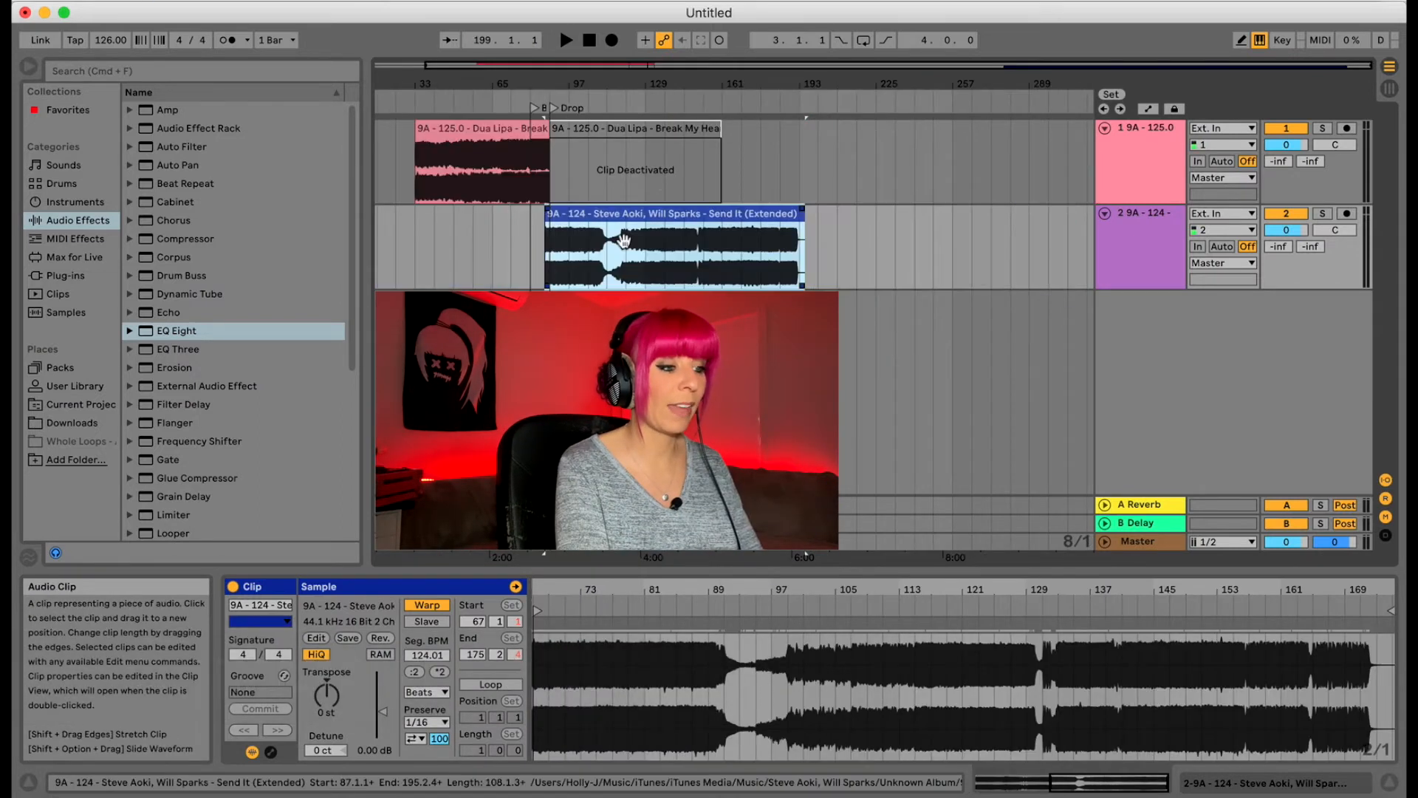
{"action": "left_click_drag", "start_coordinate": [548, 85], "coordinate": [673, 213]}
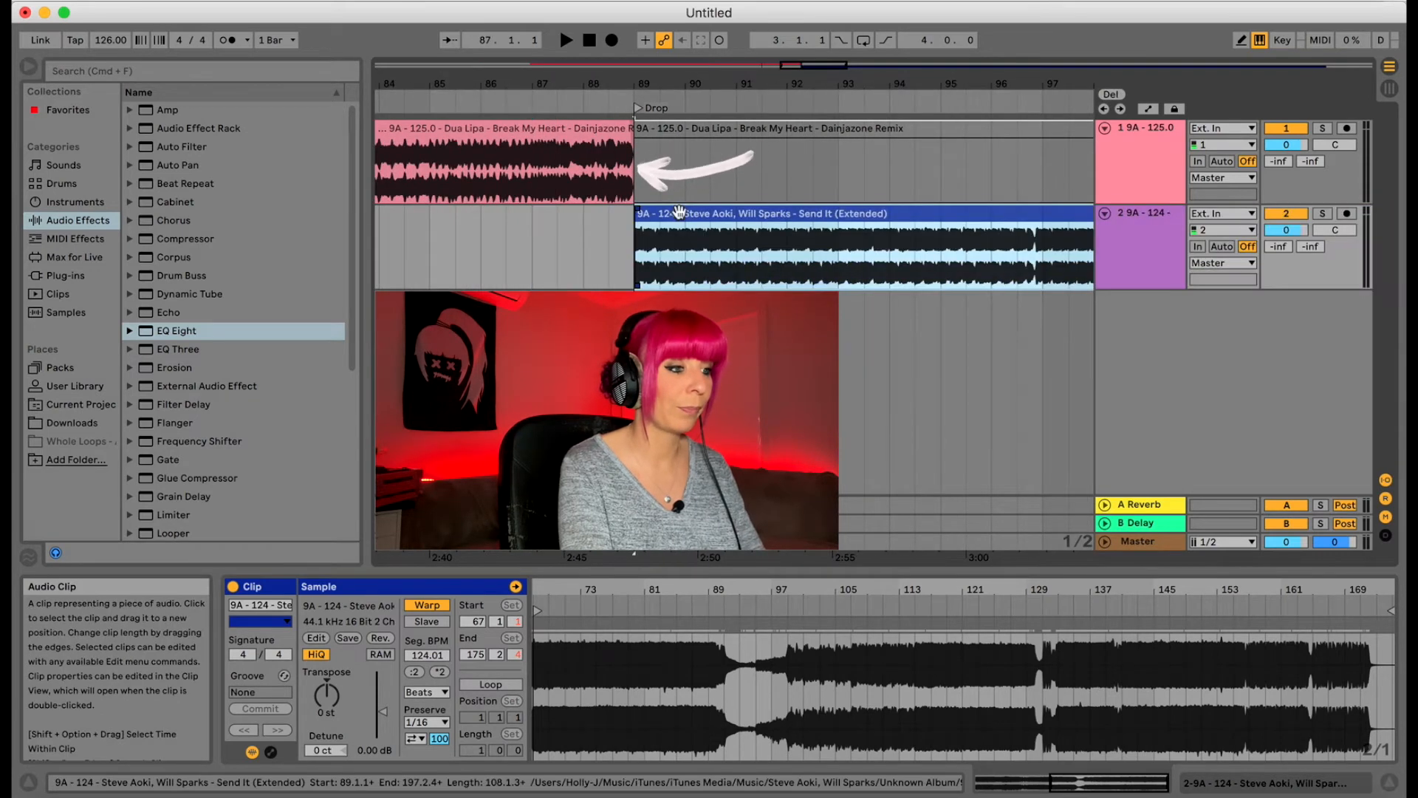
{"action": "left_click_drag", "start_coordinate": [636, 84], "coordinate": [707, 211]}
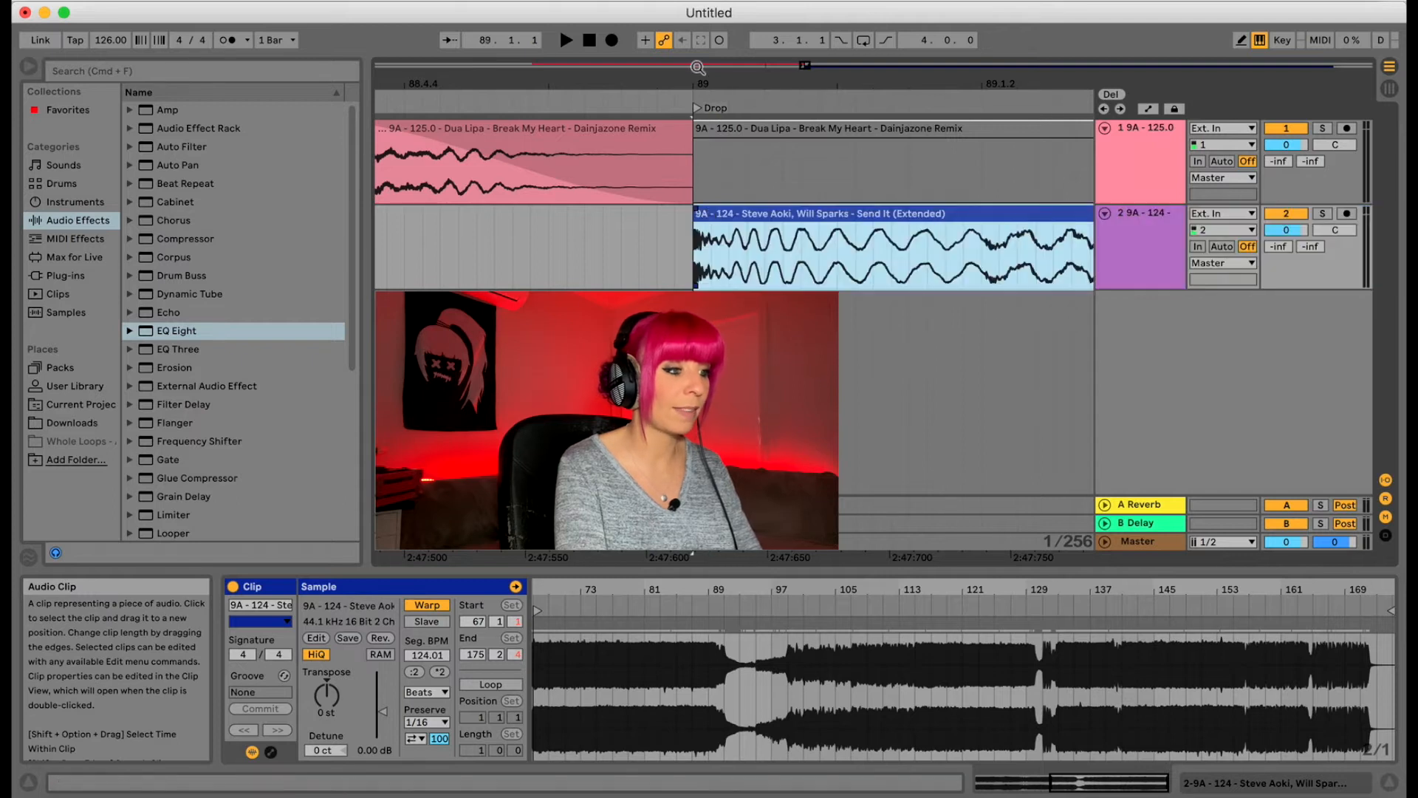
{"action": "left_click_drag", "start_coordinate": [695, 74], "coordinate": [709, 44]}
{"action": "left_click_drag", "start_coordinate": [580, 83], "coordinate": [579, 23]}
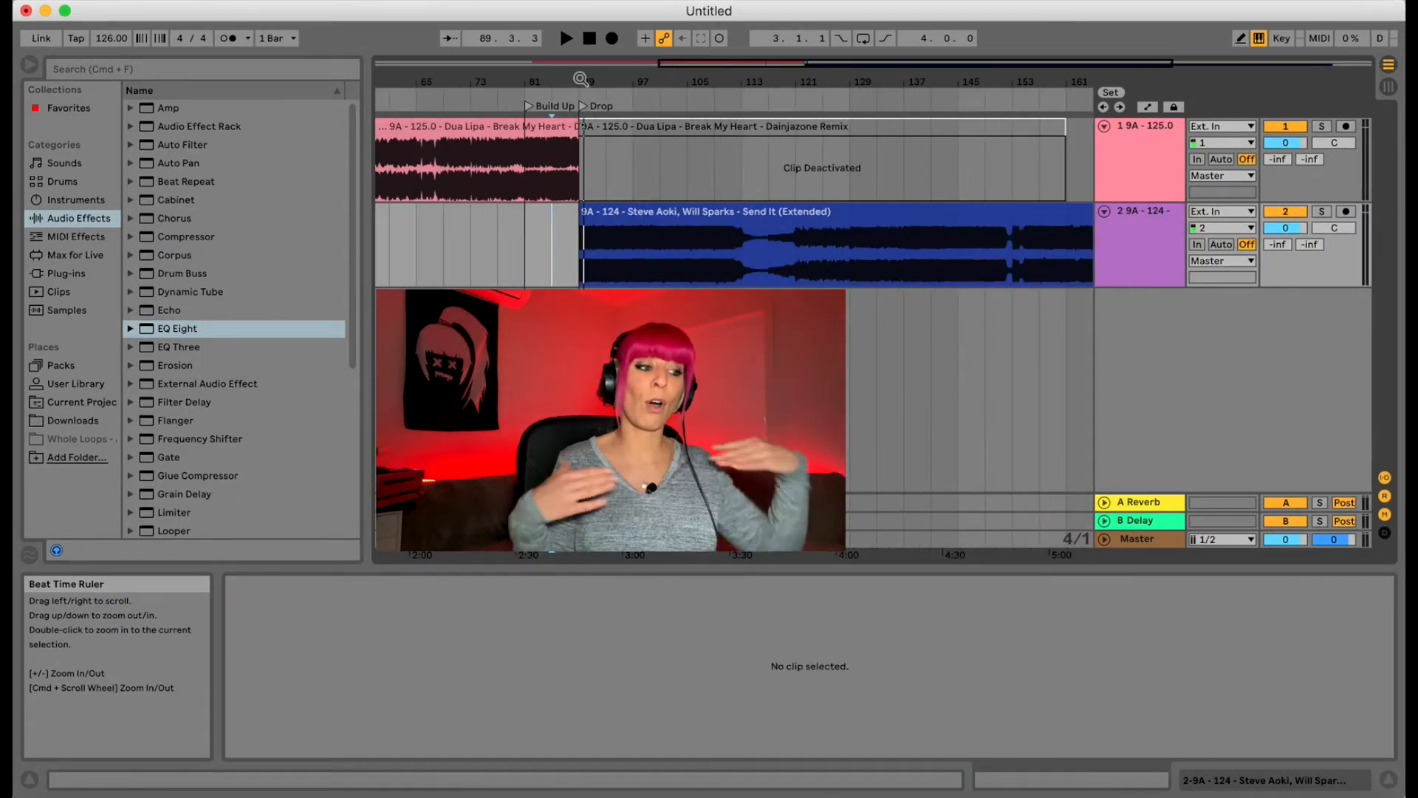
- Place the insert marker at bar 89 on the Send It clip and solo its track
{"action": "left_click", "coordinate": [663, 212]}
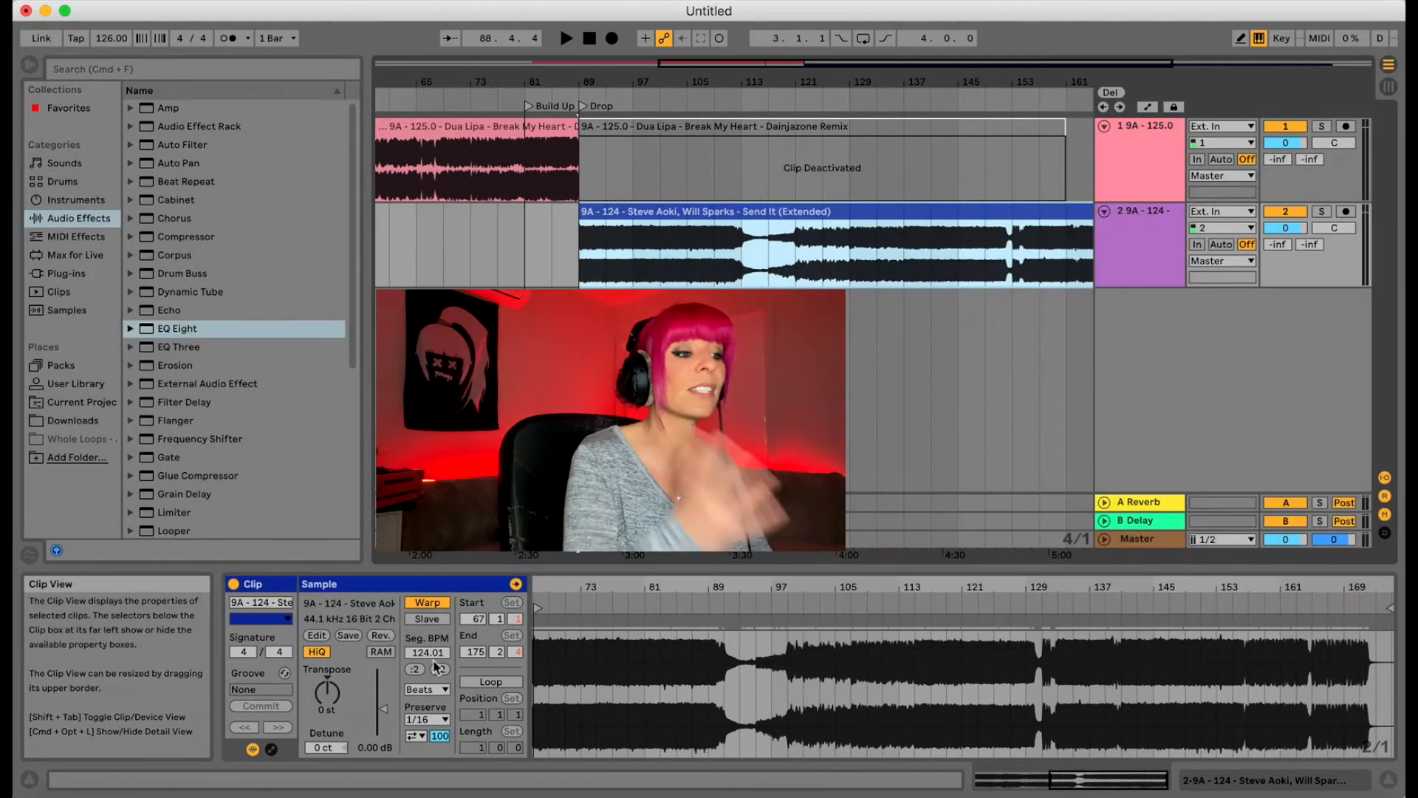
{"action": "left_click", "coordinate": [631, 280]}
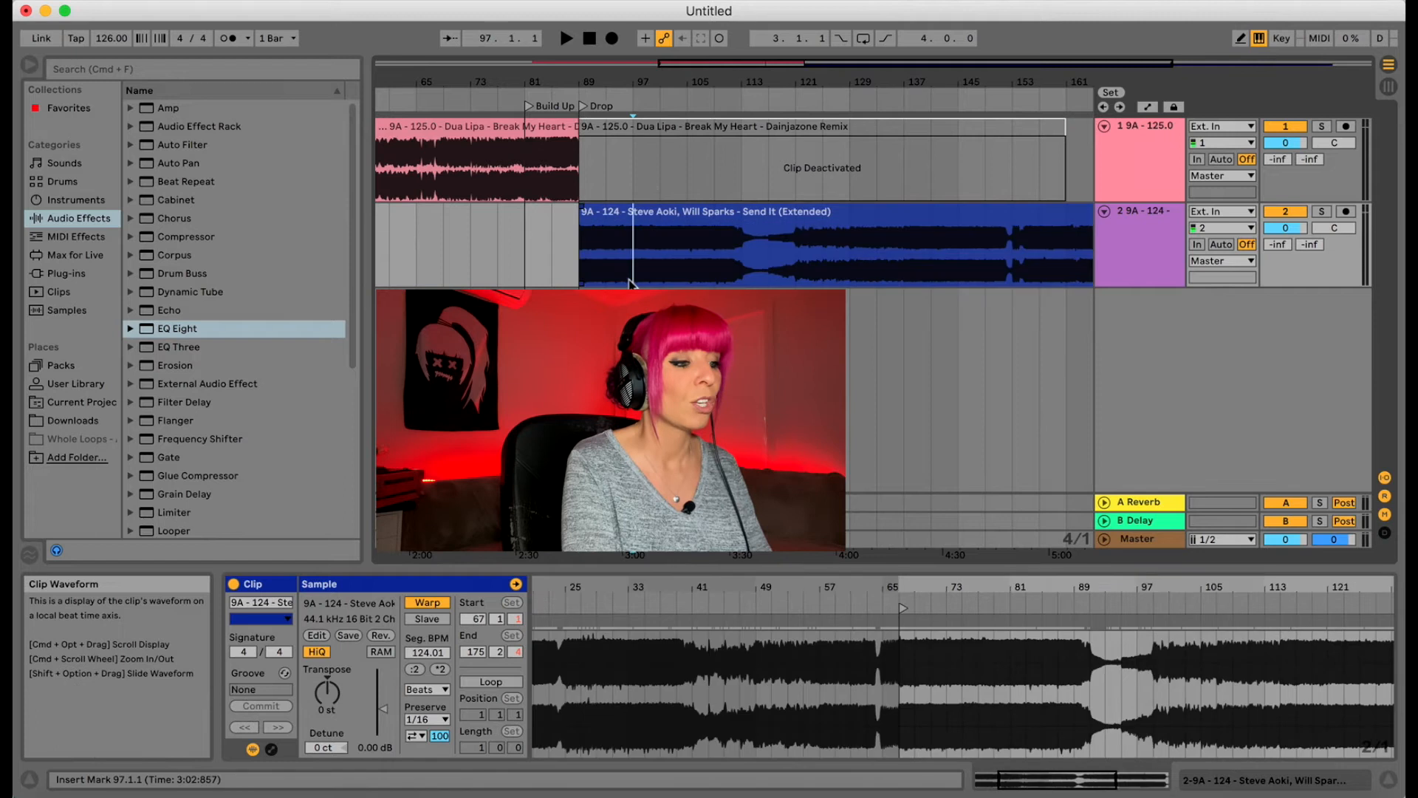
{"action": "left_click", "coordinate": [589, 272]}
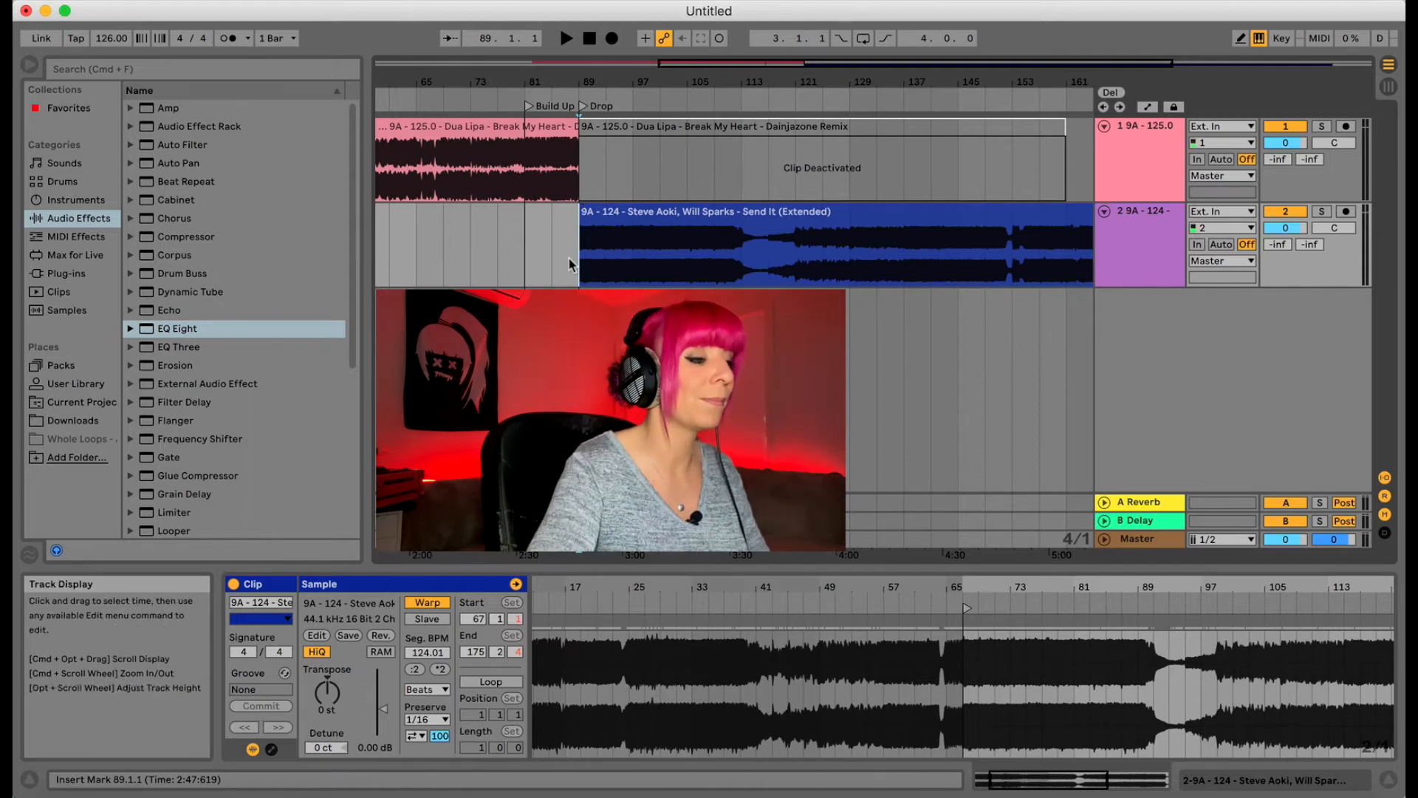
{"action": "left_click", "coordinate": [1321, 212]}
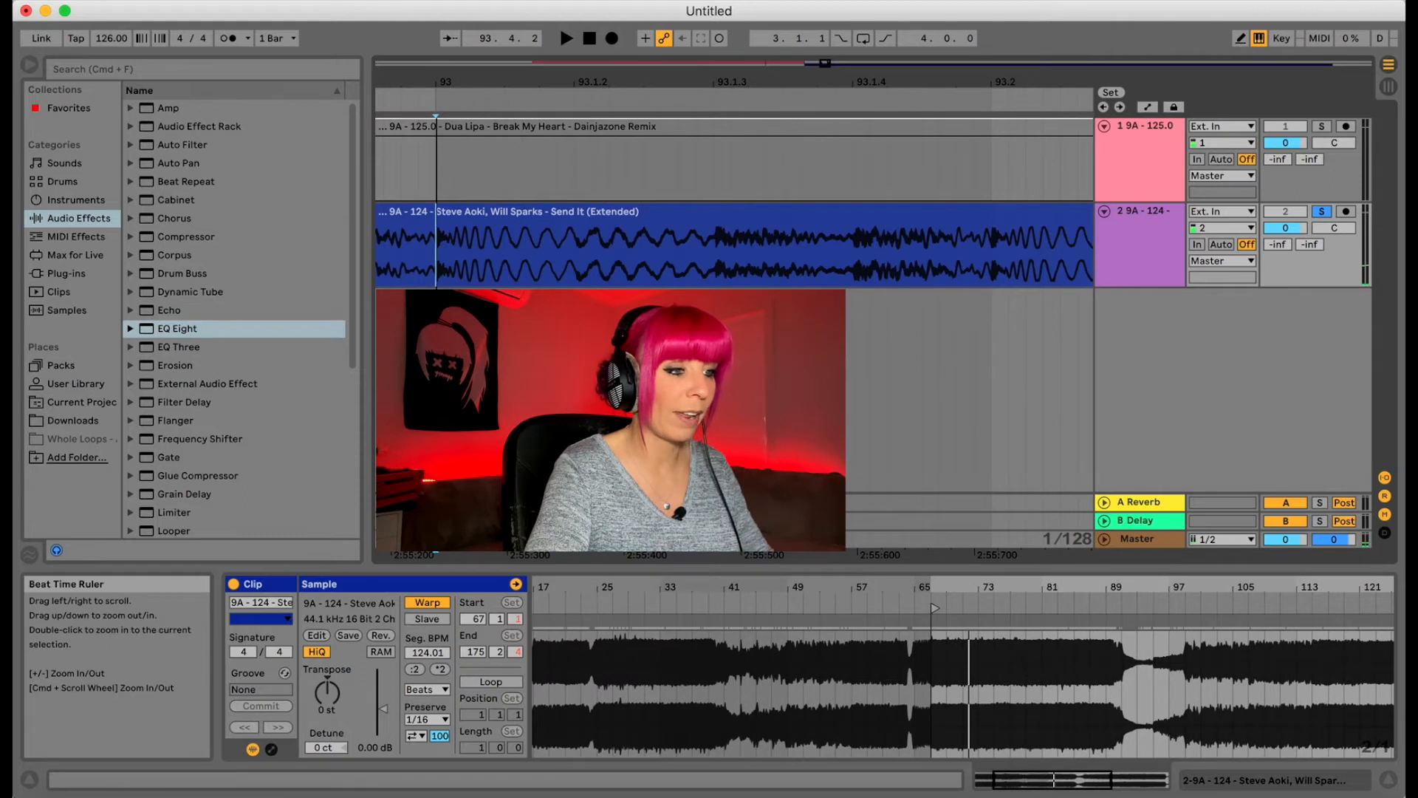
- Check how closely the Send It clip's beats line up with the grid at bars 93 and 97
{"action": "mouse_move", "coordinate": [438, 79]}
{"action": "left_mouse_down"}
{"action": "mouse_move", "coordinate": [438, 118]}
{"action": "mouse_move", "coordinate": [415, 80]}
{"action": "mouse_move", "coordinate": [598, 74]}
{"action": "left_mouse_up"}
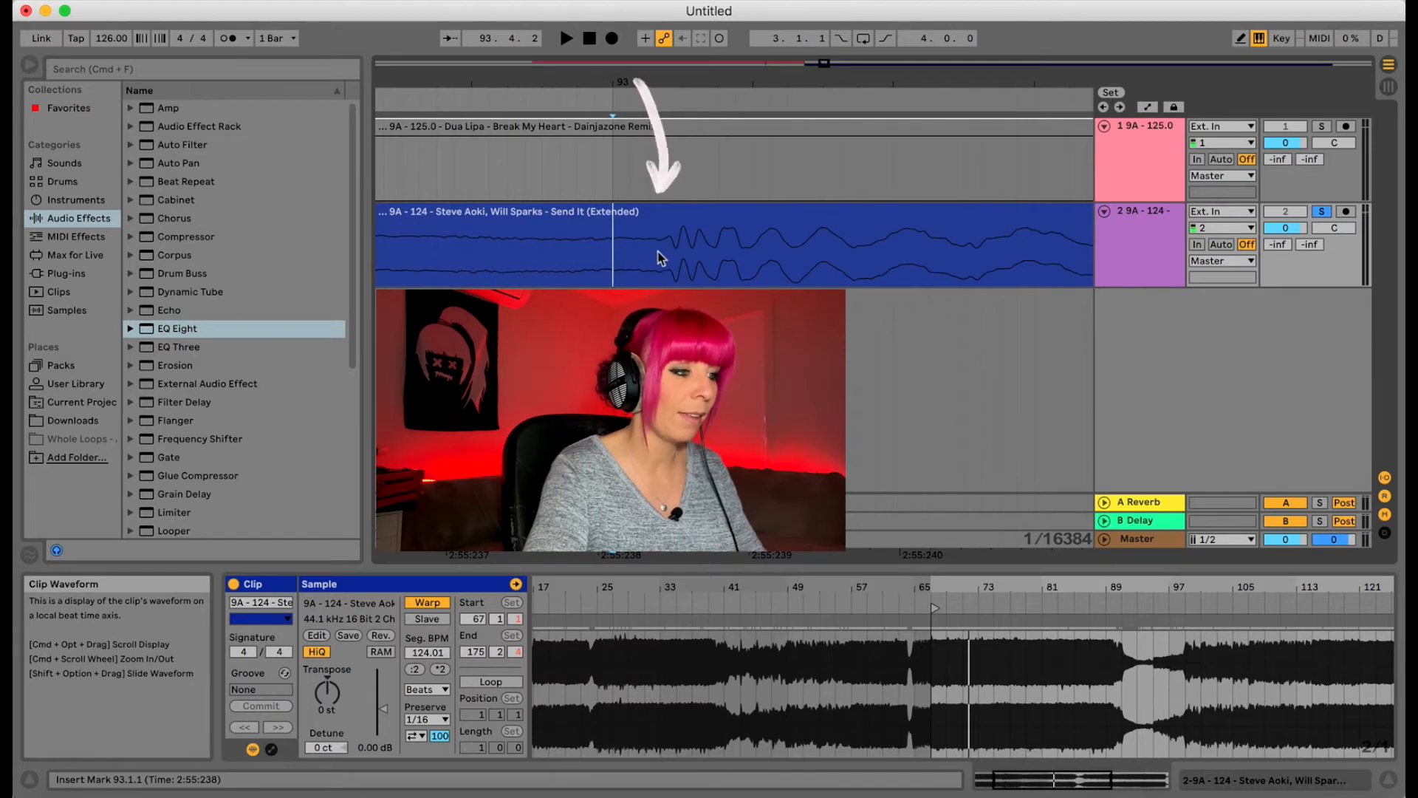
{"action": "left_click_drag", "start_coordinate": [824, 86], "coordinate": [804, 94]}
{"action": "left_click_drag", "start_coordinate": [925, 86], "coordinate": [684, 81]}
{"action": "left_click", "coordinate": [821, 272]}
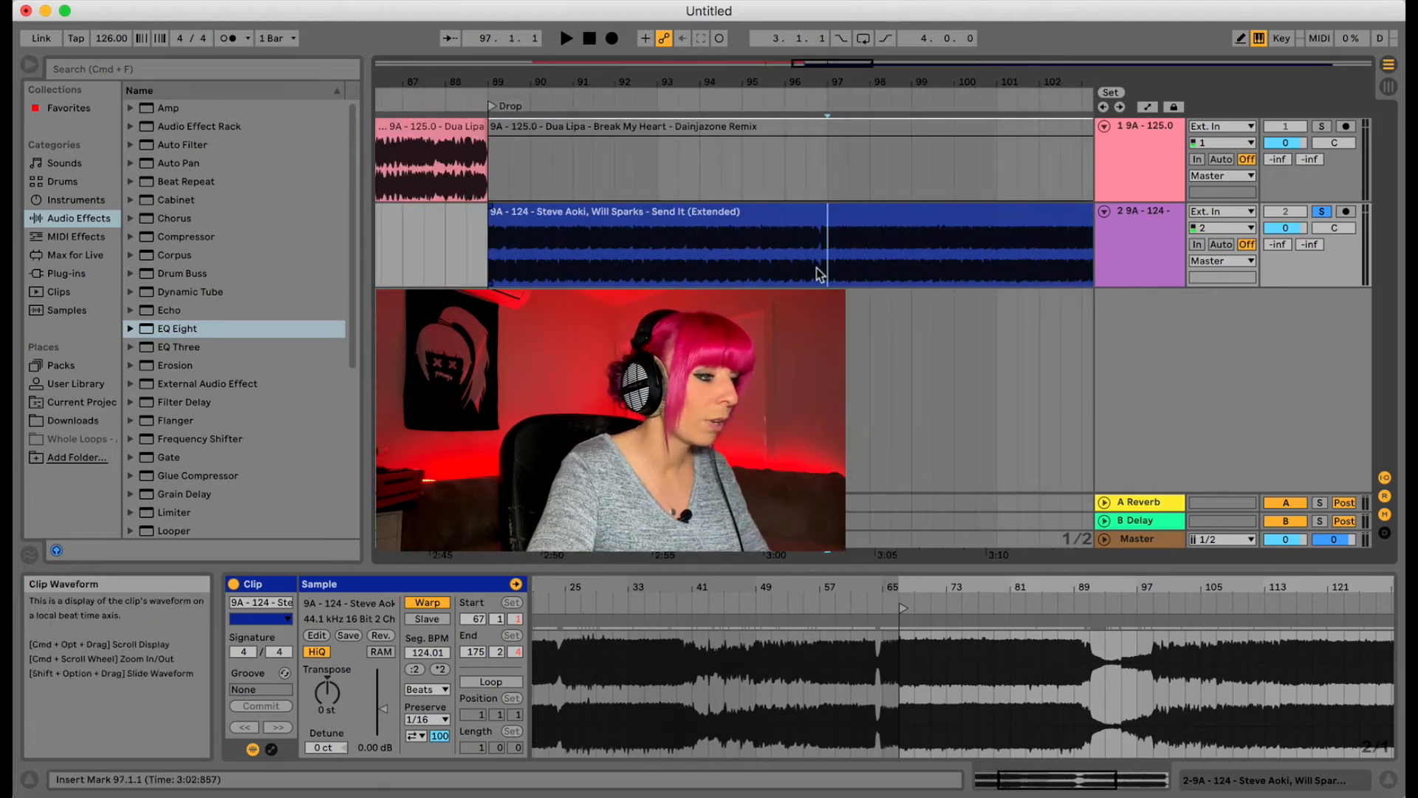
{"action": "left_click_drag", "start_coordinate": [827, 84], "coordinate": [828, 129]}
{"action": "left_click", "coordinate": [589, 253]}
{"action": "key", "text": "space"}
{"action": "left_click", "coordinate": [862, 97]}
{"action": "key", "text": "space"}
{"action": "left_click_drag", "start_coordinate": [852, 83], "coordinate": [641, 148]}
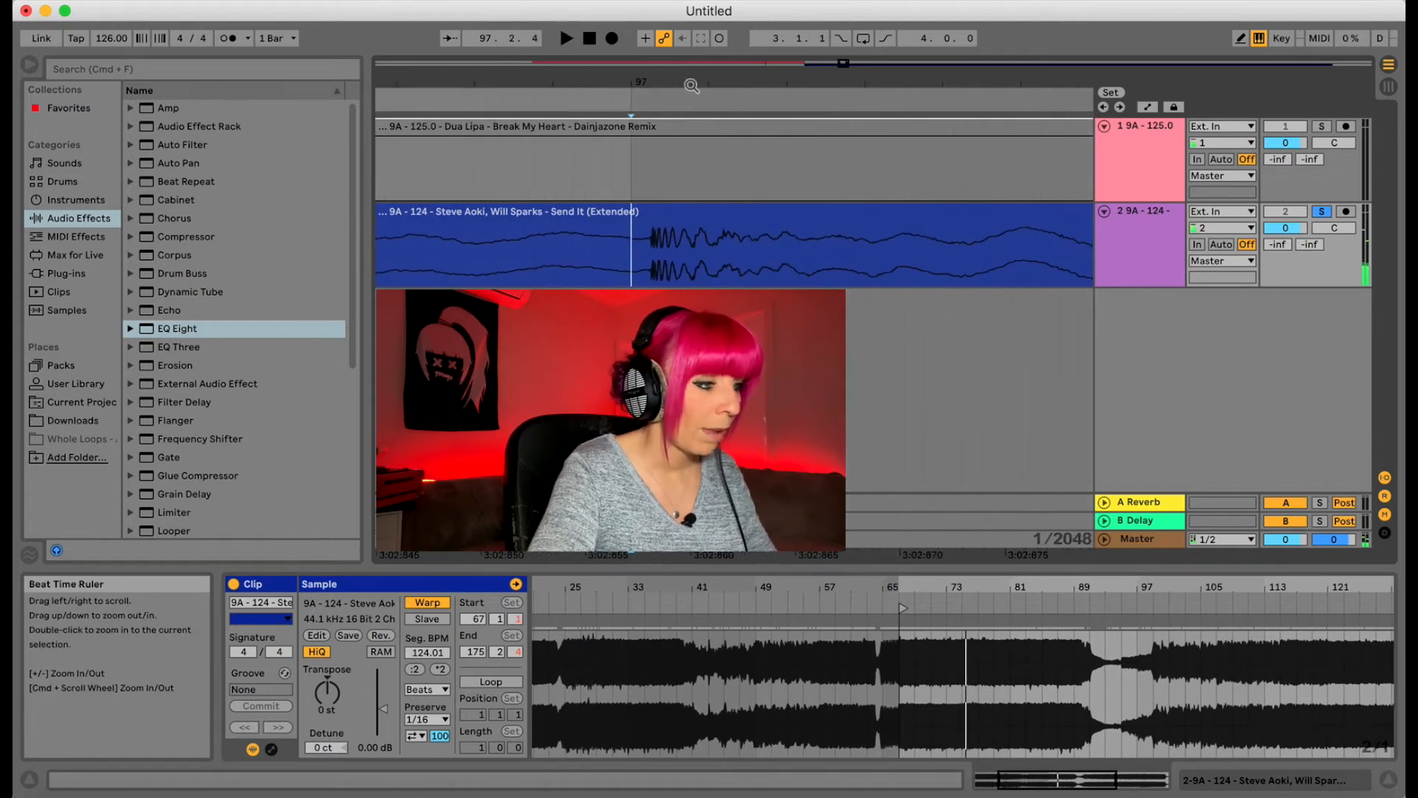
{"action": "left_click_drag", "start_coordinate": [636, 82], "coordinate": [727, 77]}
{"action": "left_click_drag", "start_coordinate": [860, 79], "coordinate": [864, 59]}
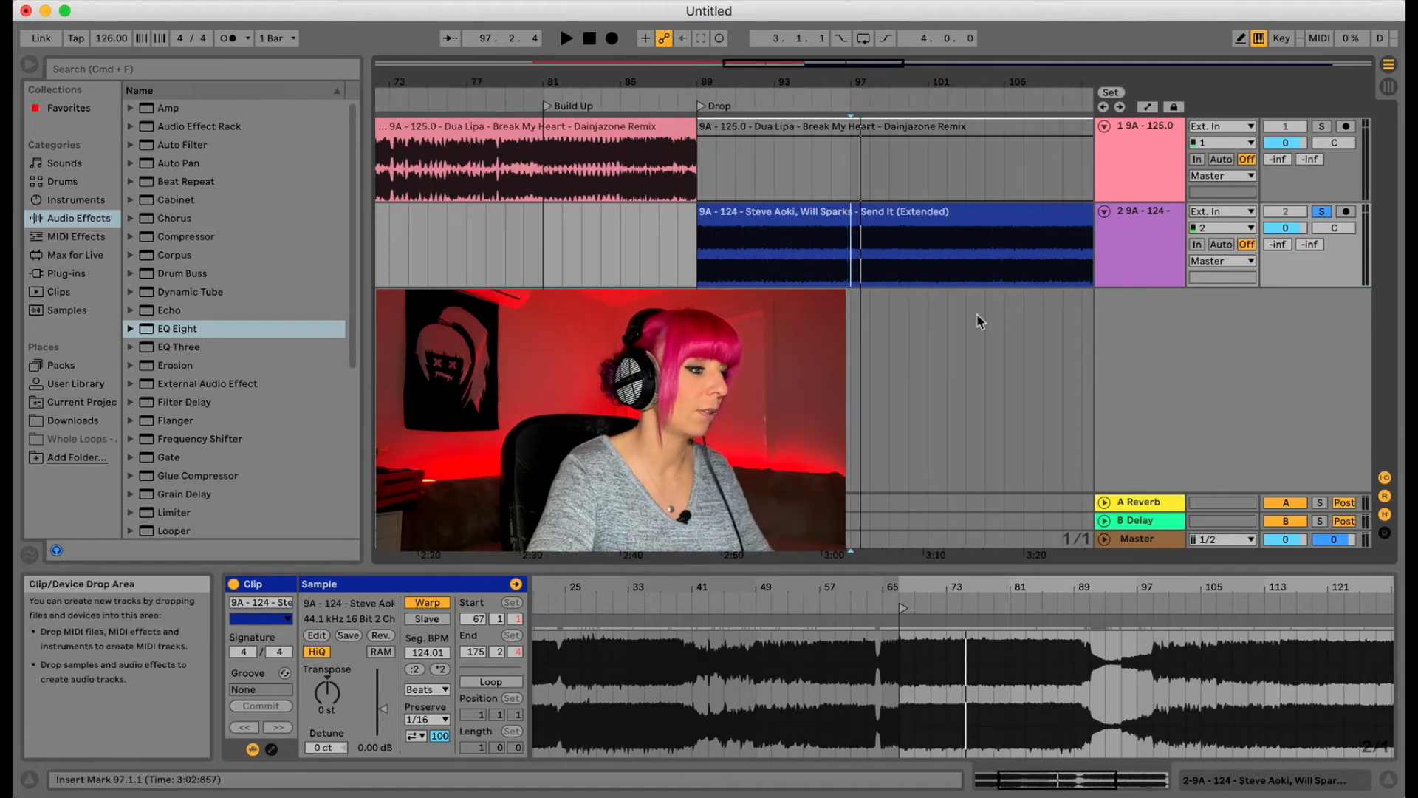
- Play the Send It clip onward and check its beat alignment around bars 104 and 127
{"action": "key", "text": "space"}
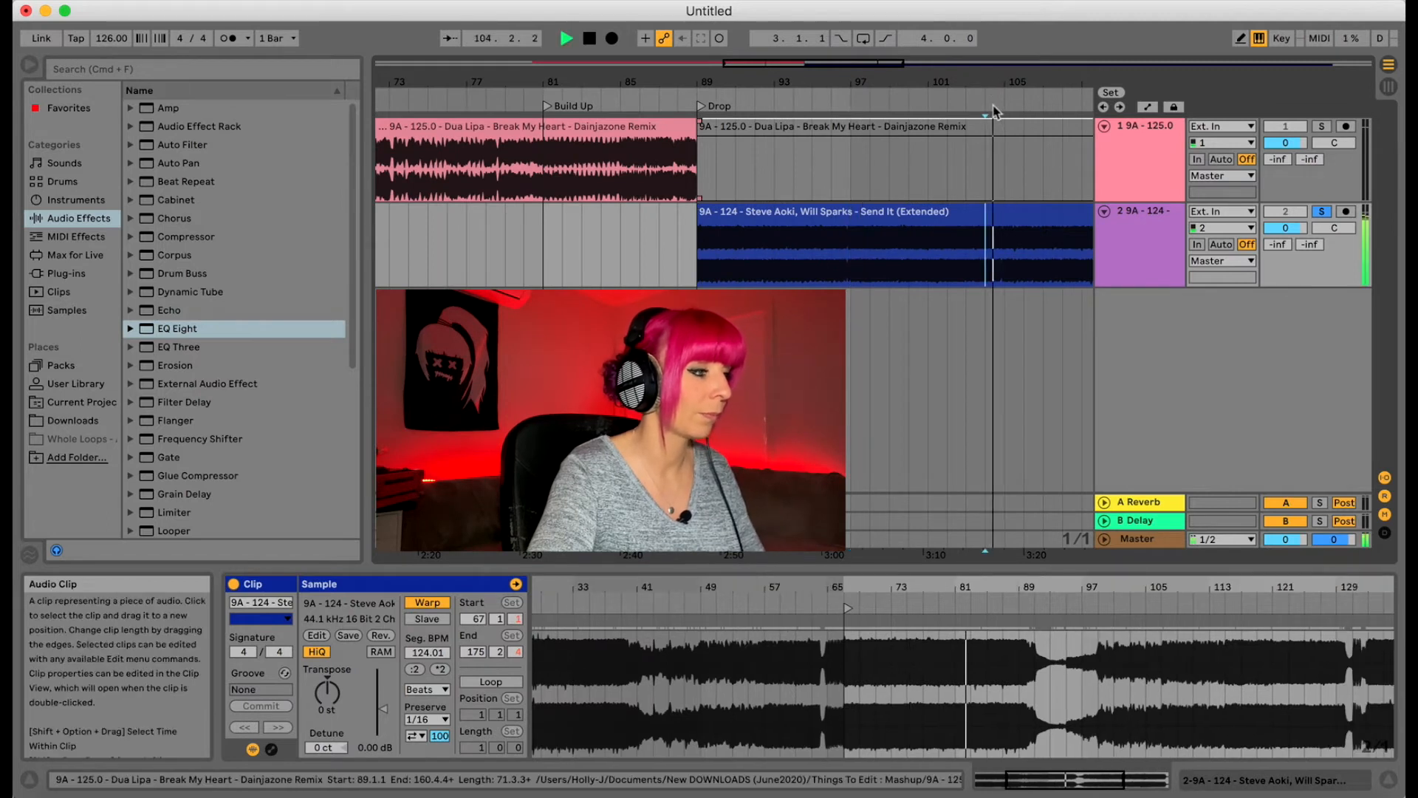
{"action": "left_click_drag", "start_coordinate": [983, 81], "coordinate": [984, 140]}
{"action": "key", "text": "space"}
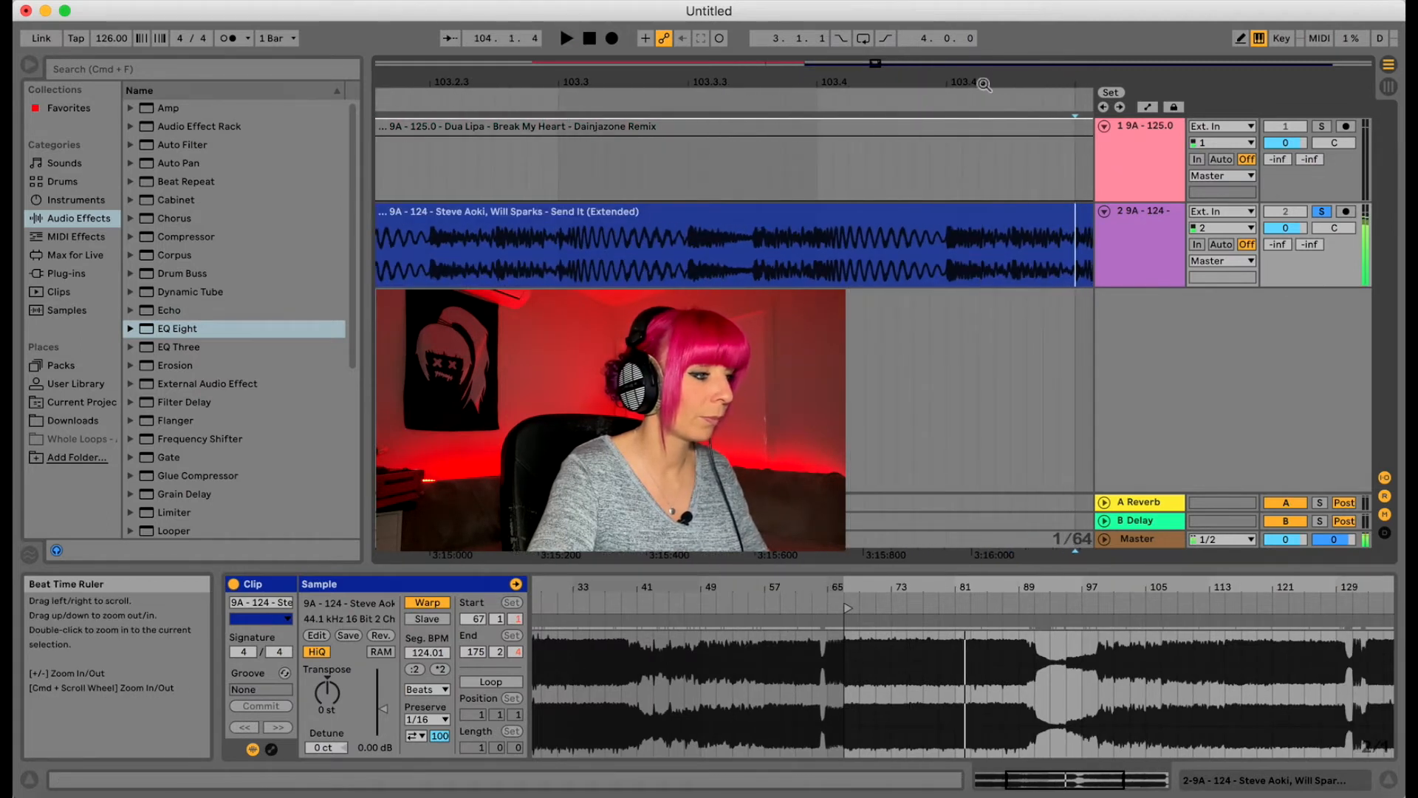
{"action": "left_click_drag", "start_coordinate": [1036, 81], "coordinate": [630, 76]}
{"action": "key", "text": "space"}
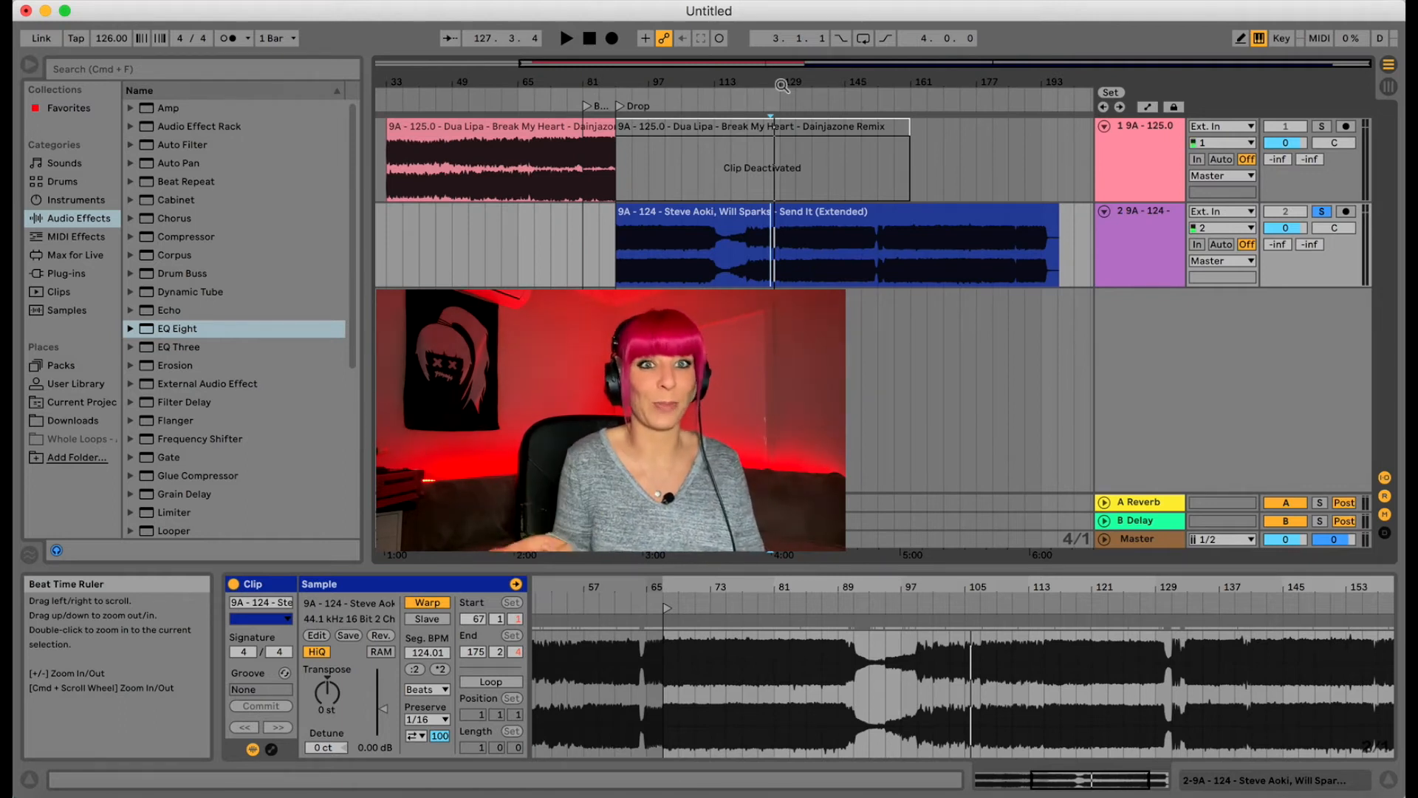
{"action": "left_click_drag", "start_coordinate": [802, 70], "coordinate": [767, 89]}
- Play the Send It clip from bar 151 into its second drop and examine the kick's offset from bar 155
{"action": "left_click", "coordinate": [950, 255]}
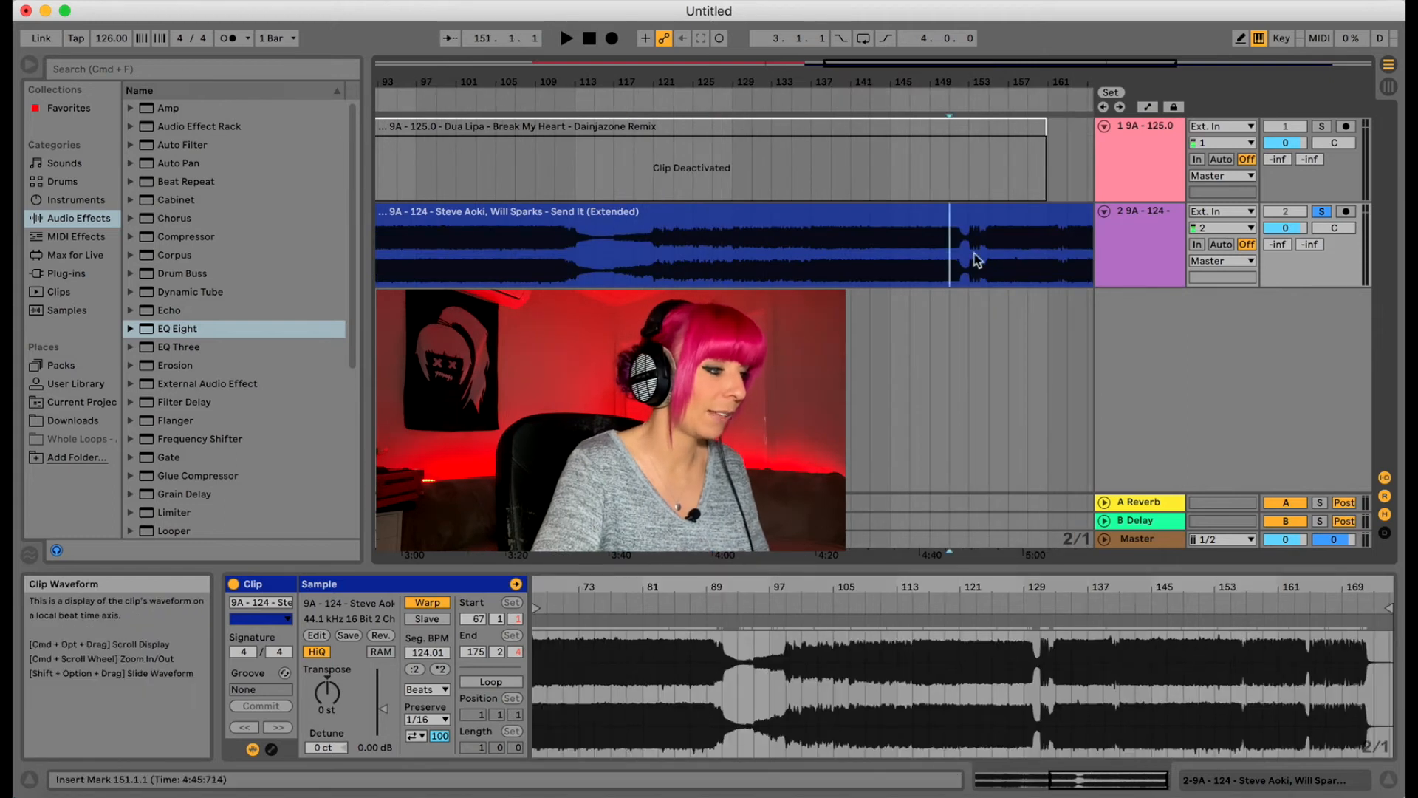
{"action": "key", "text": "space"}
{"action": "left_click_drag", "start_coordinate": [995, 74], "coordinate": [995, 82]}
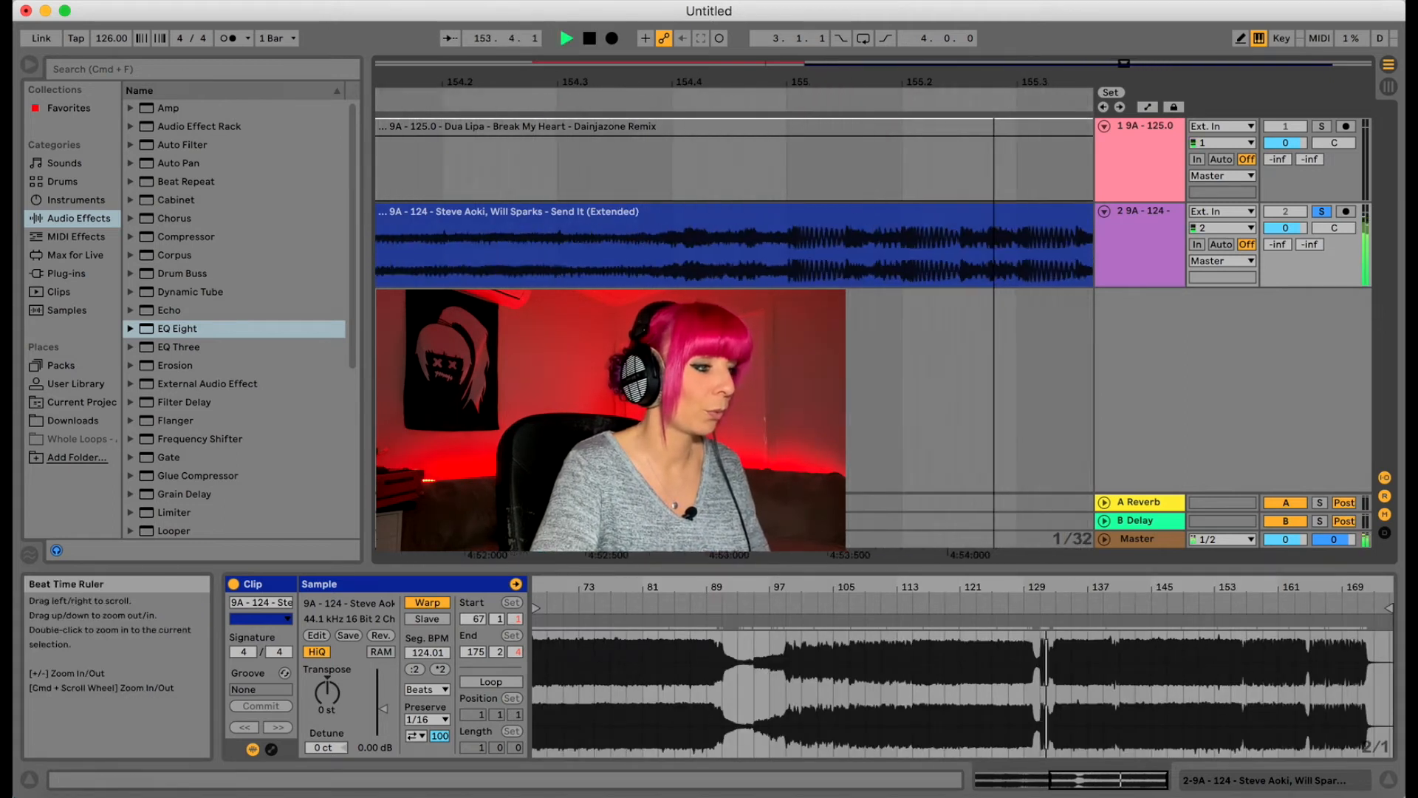
{"action": "left_click_drag", "start_coordinate": [770, 79], "coordinate": [761, 137]}
{"action": "left_click", "coordinate": [696, 274]}
{"action": "key", "text": "space"}
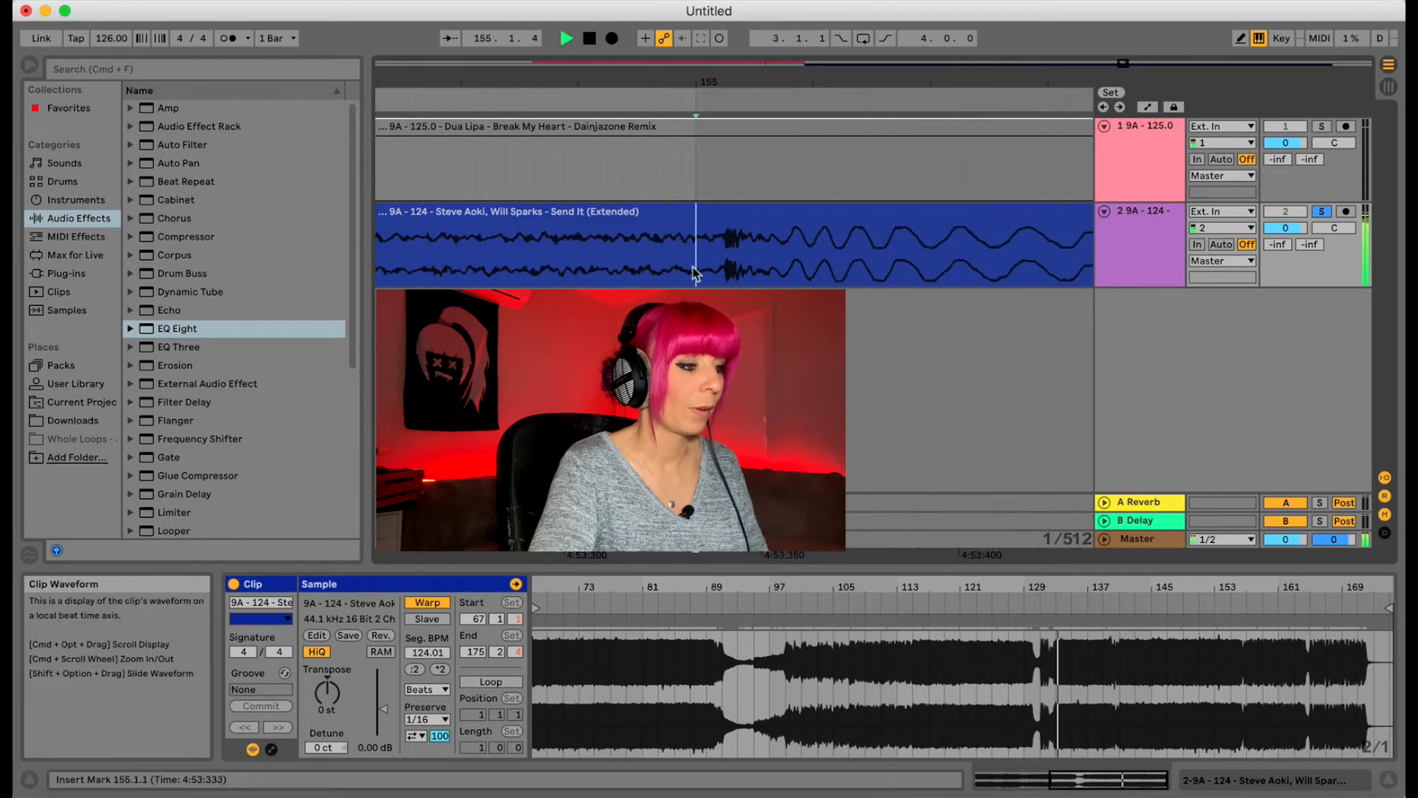
{"action": "key", "text": "space"}
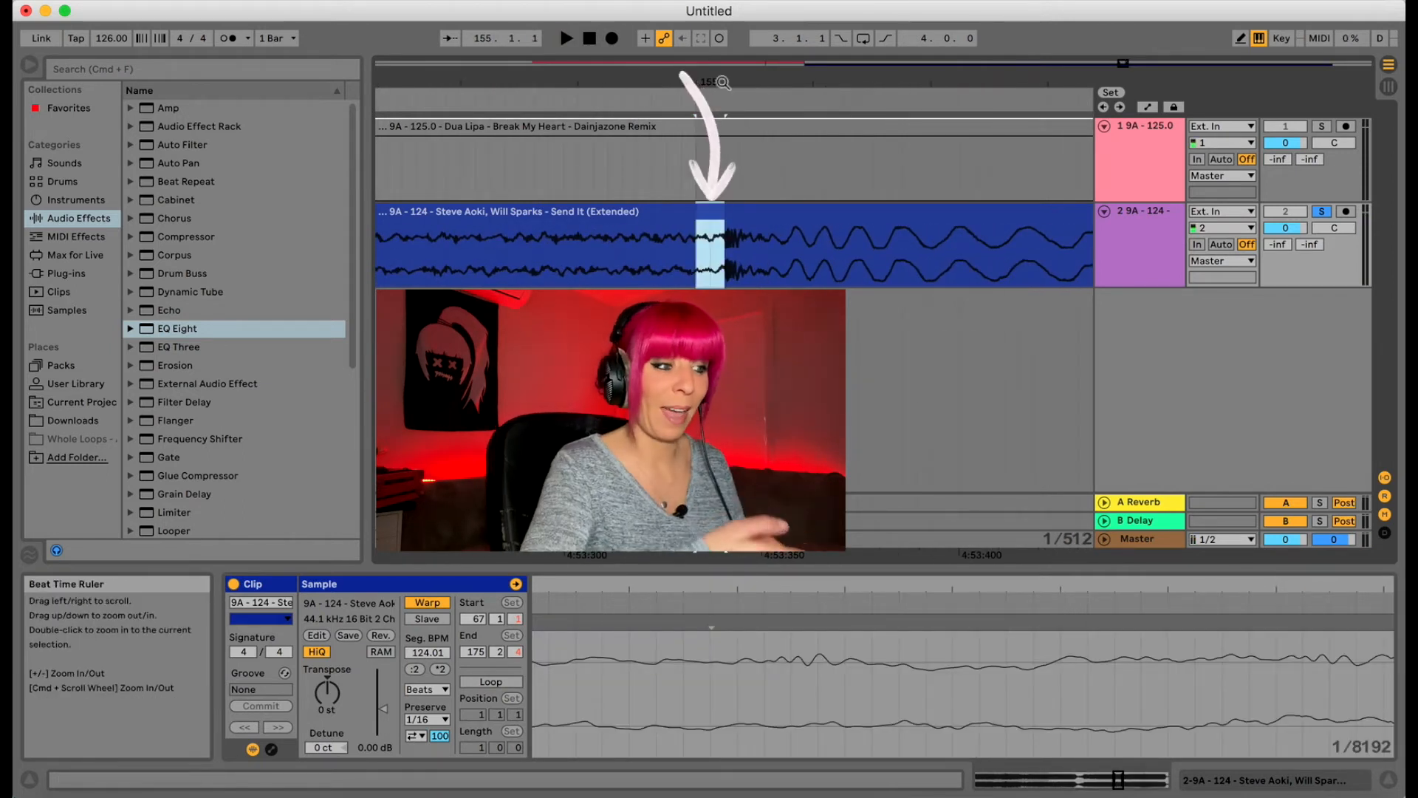
{"action": "left_click_drag", "start_coordinate": [723, 83], "coordinate": [725, 148]}
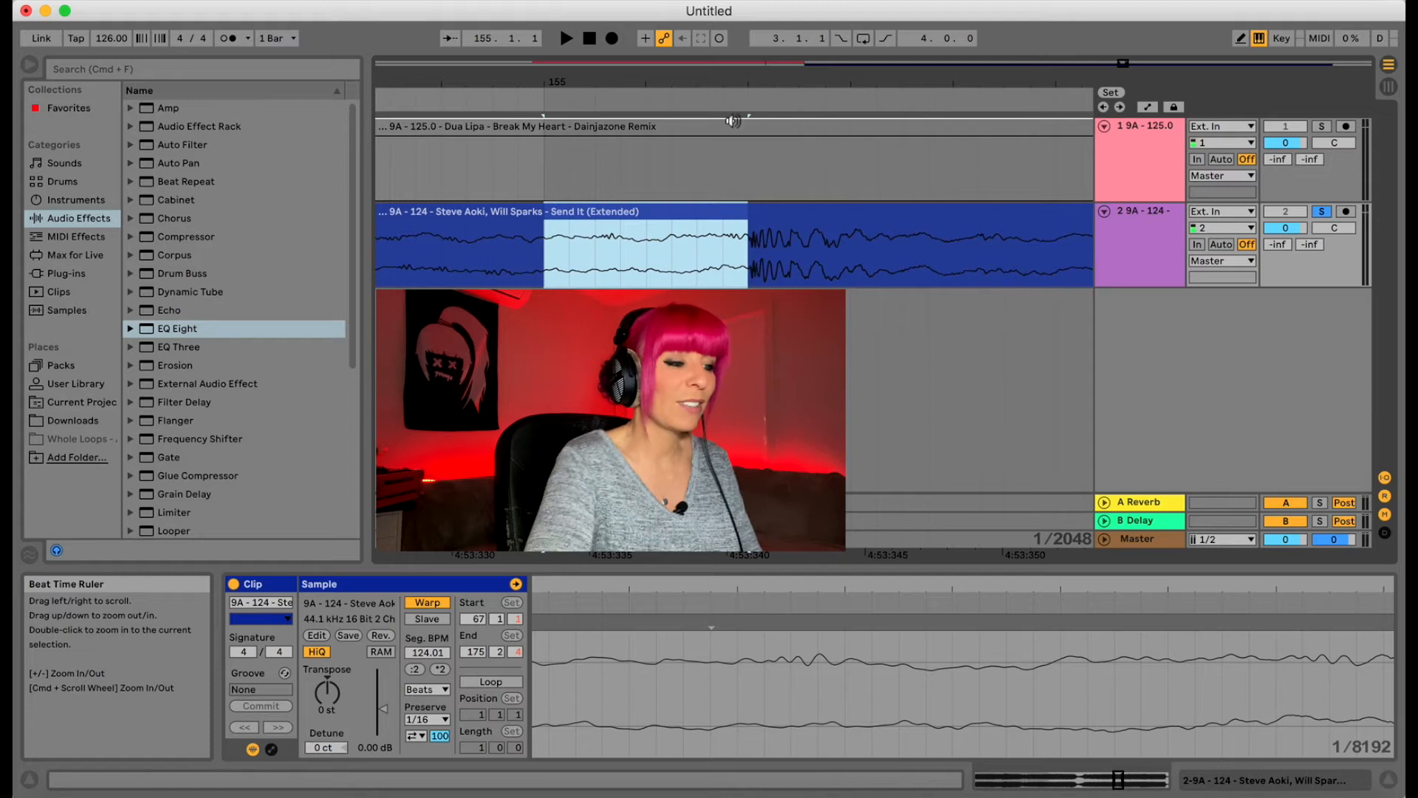
- Place a warp marker on the second drop's first transient in the Send It clip and align it to bar 155
{"action": "left_click", "coordinate": [736, 213]}
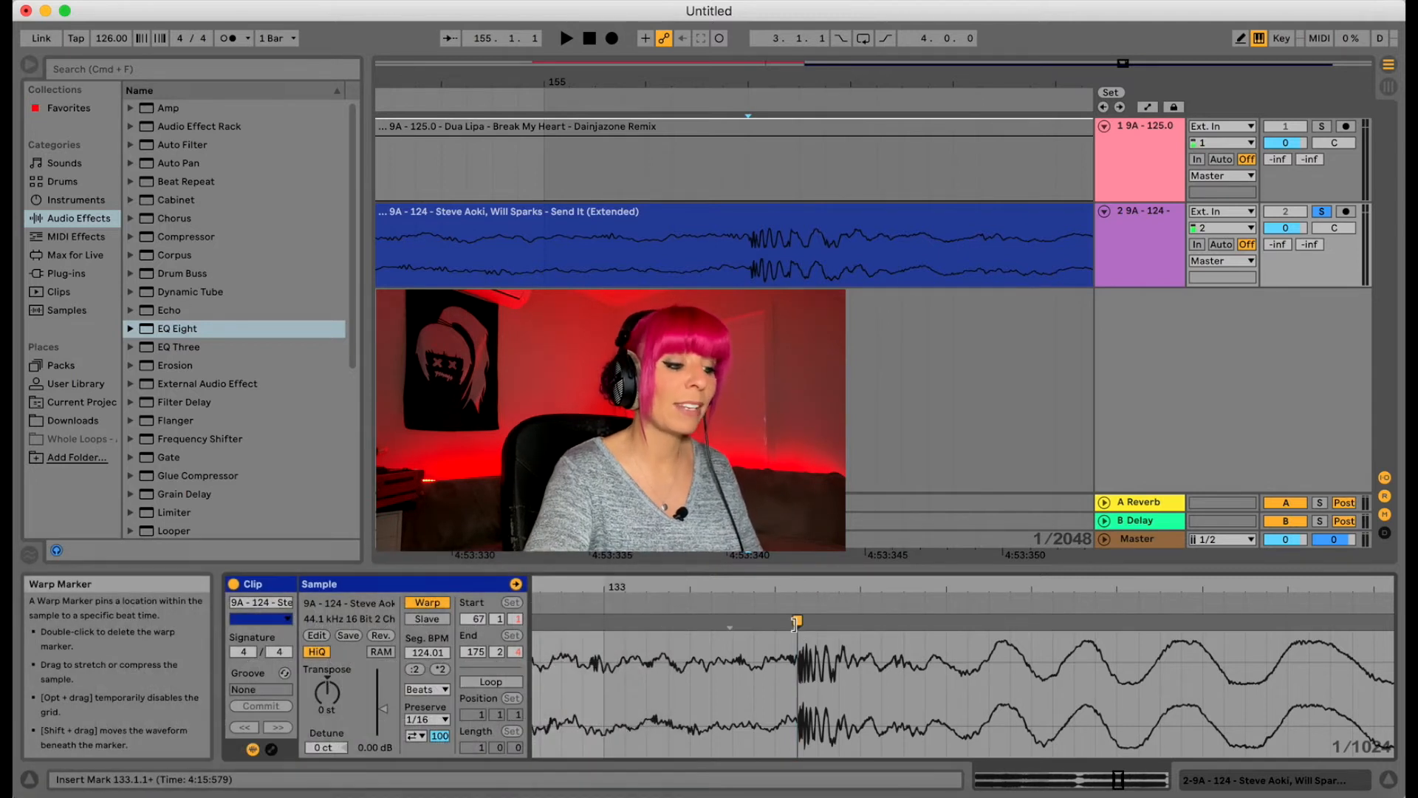
{"action": "mouse_move", "coordinate": [795, 624]}
{"action": "left_mouse_down"}
{"action": "mouse_move", "coordinate": [713, 625]}
{"action": "mouse_move", "coordinate": [707, 642]}
{"action": "left_mouse_up"}
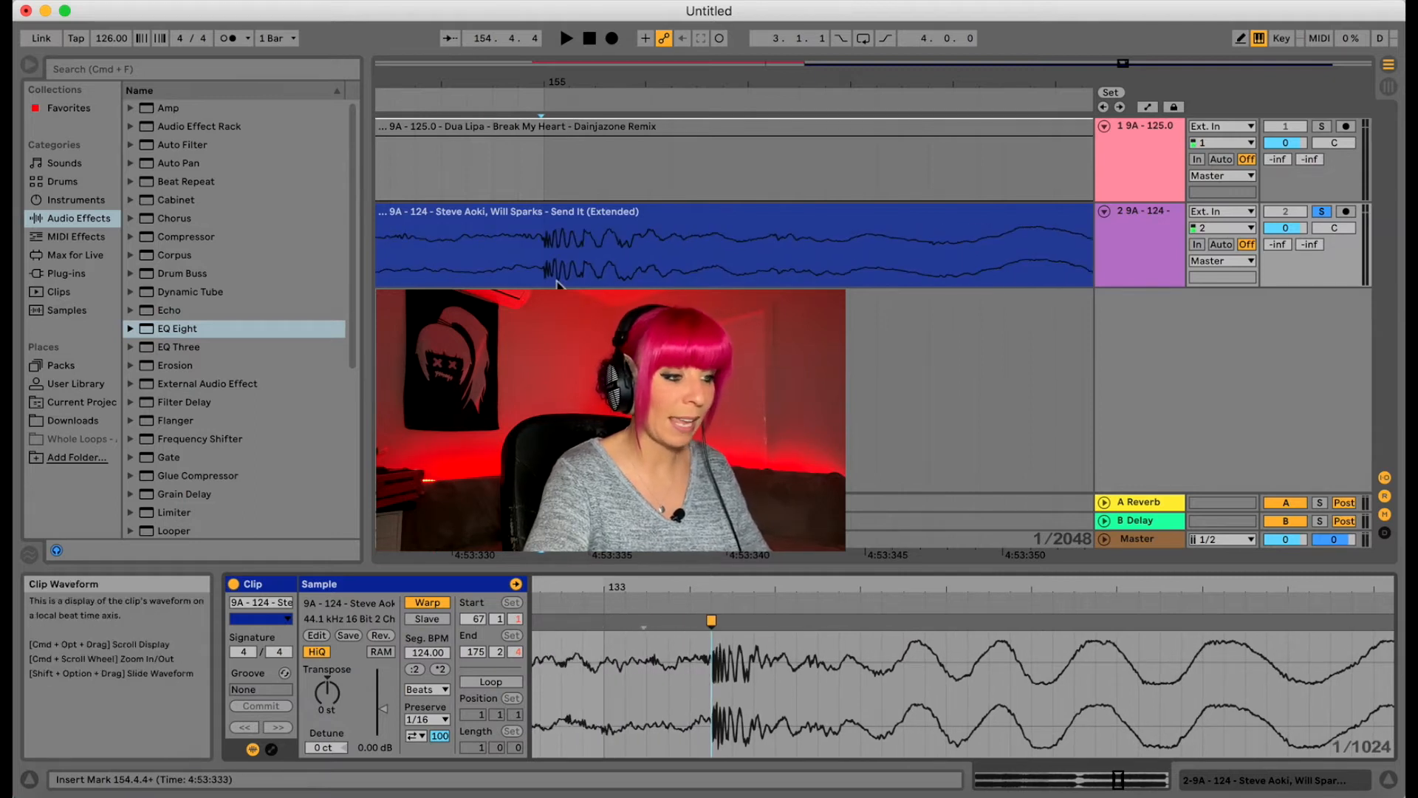
{"action": "left_click_drag", "start_coordinate": [546, 79], "coordinate": [543, 141]}
{"action": "left_click_drag", "start_coordinate": [564, 81], "coordinate": [564, 111]}
{"action": "mouse_move", "coordinate": [715, 584]}
{"action": "left_mouse_down"}
{"action": "mouse_move", "coordinate": [709, 623]}
{"action": "mouse_move", "coordinate": [705, 597]}
{"action": "mouse_move", "coordinate": [702, 627]}
{"action": "mouse_move", "coordinate": [675, 620]}
{"action": "mouse_move", "coordinate": [786, 627]}
{"action": "left_mouse_up"}
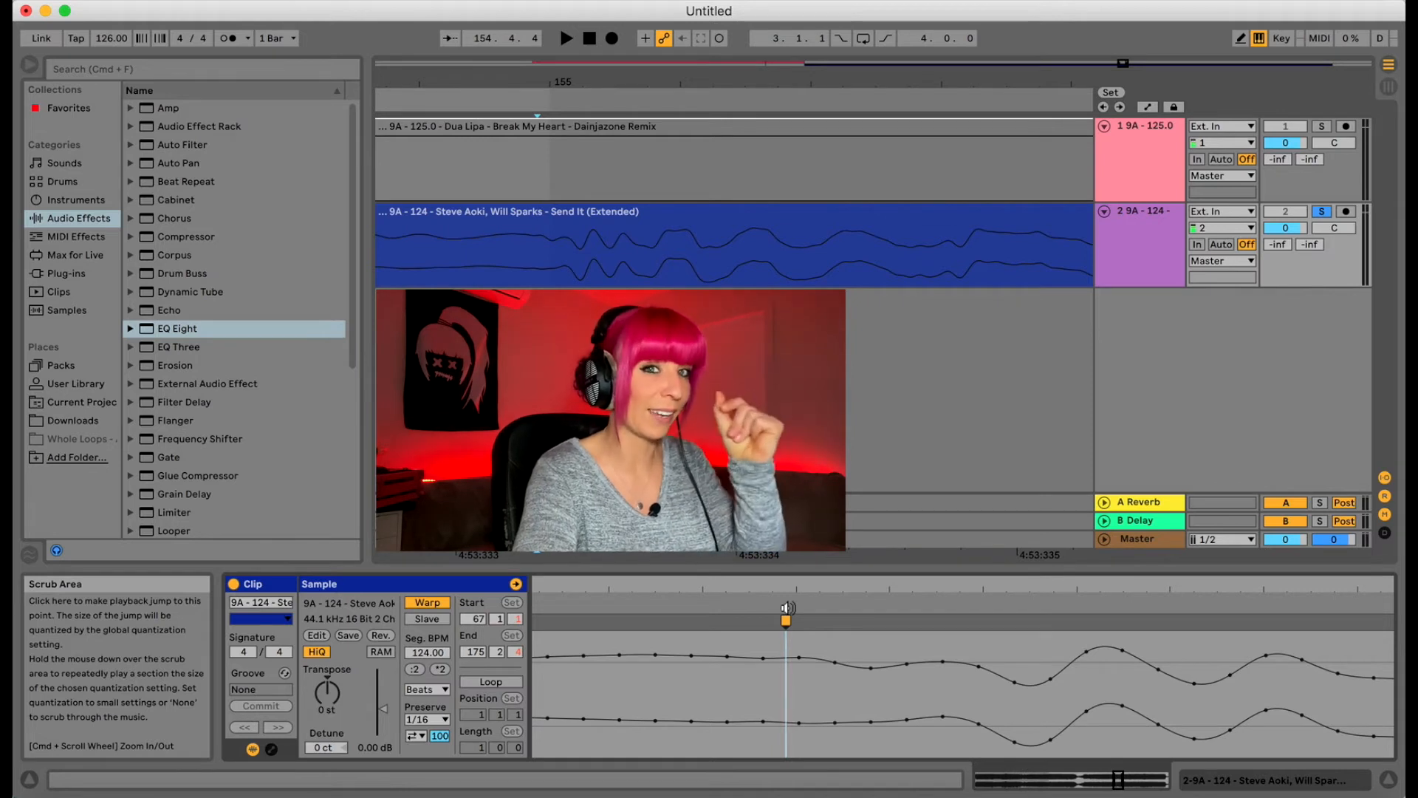
{"action": "left_click", "coordinate": [787, 610]}
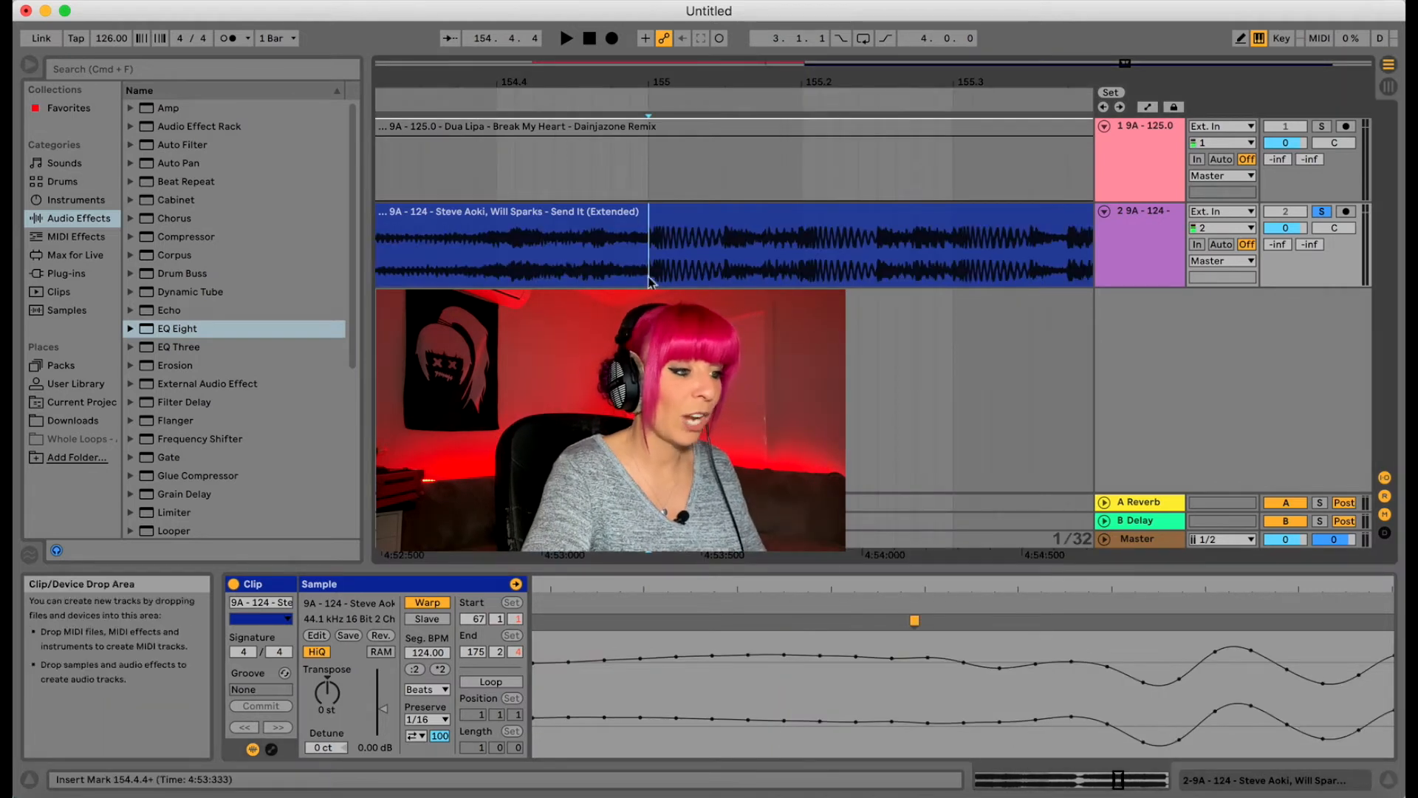
- Add a locator named "2nd drop" at bar 155
{"action": "right_click", "coordinate": [650, 103]}
{"action": "left_click", "coordinate": [683, 147]}
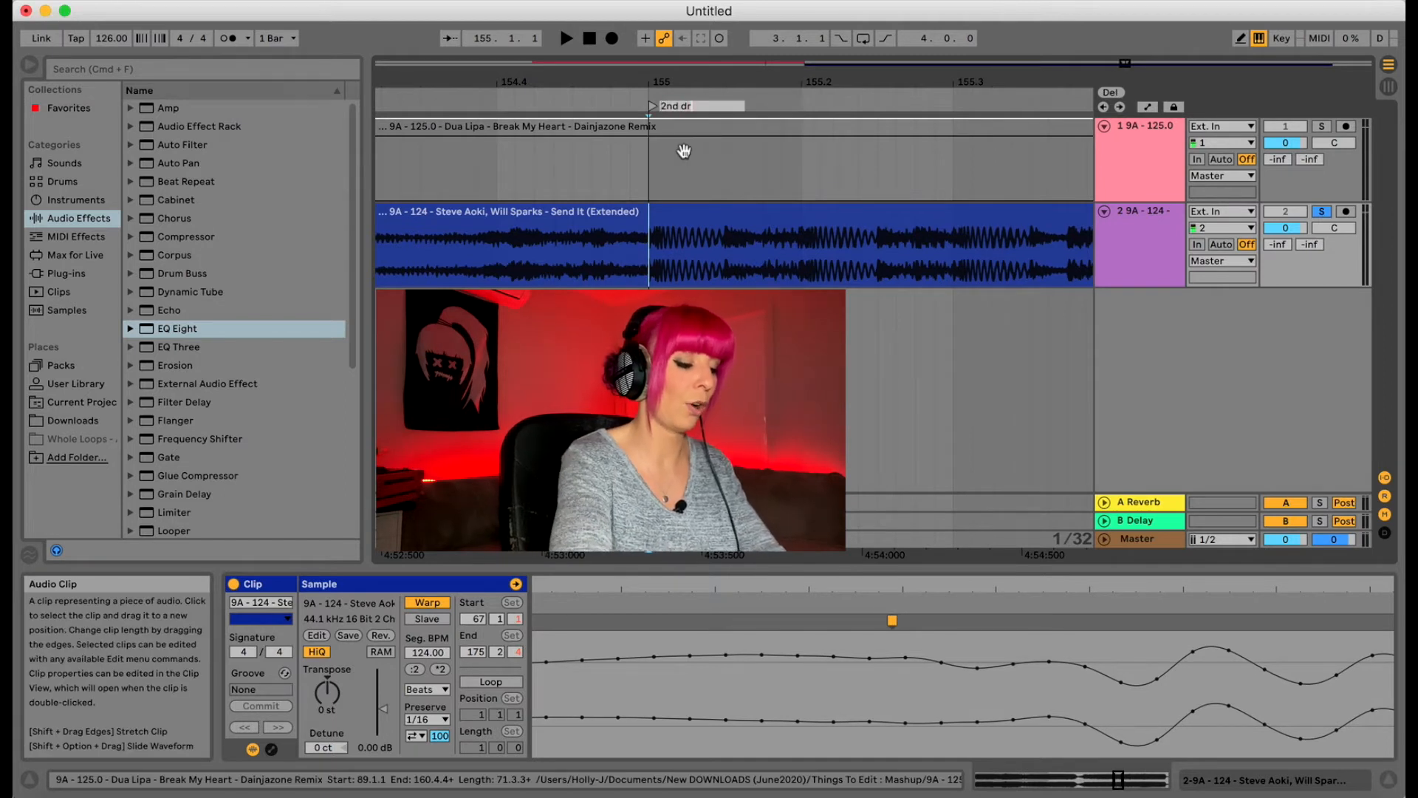
{"action": "key", "text": "Return"}
- Examine the Send It clip's beat alignment between the two drops, around bar 107
{"action": "left_click_drag", "start_coordinate": [655, 79], "coordinate": [737, 10]}
{"action": "left_click_drag", "start_coordinate": [400, 83], "coordinate": [416, 158]}
{"action": "left_click_drag", "start_coordinate": [454, 83], "coordinate": [454, 189]}
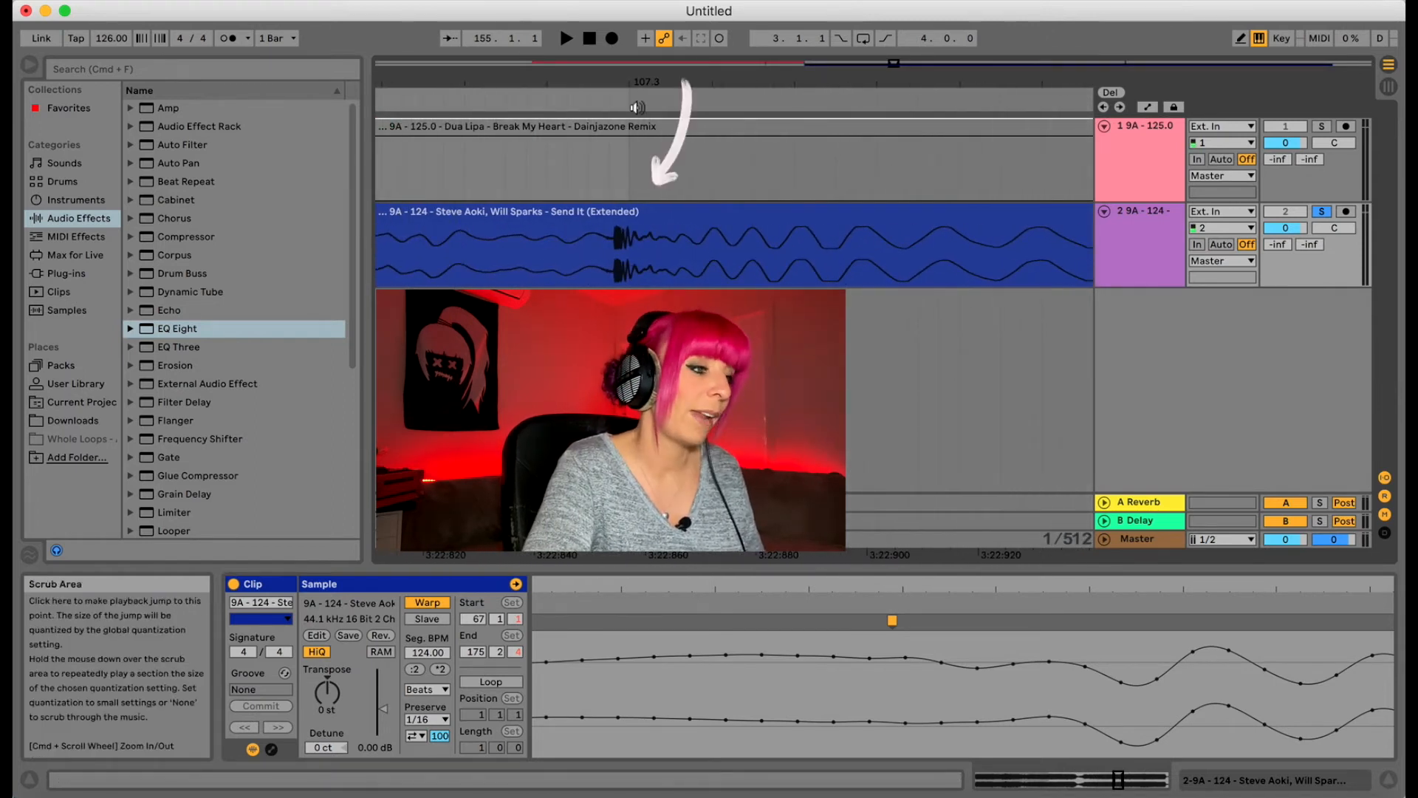
{"action": "mouse_move", "coordinate": [634, 82]}
{"action": "left_mouse_down"}
{"action": "mouse_move", "coordinate": [635, 110]}
{"action": "mouse_move", "coordinate": [667, 77]}
{"action": "left_mouse_up"}
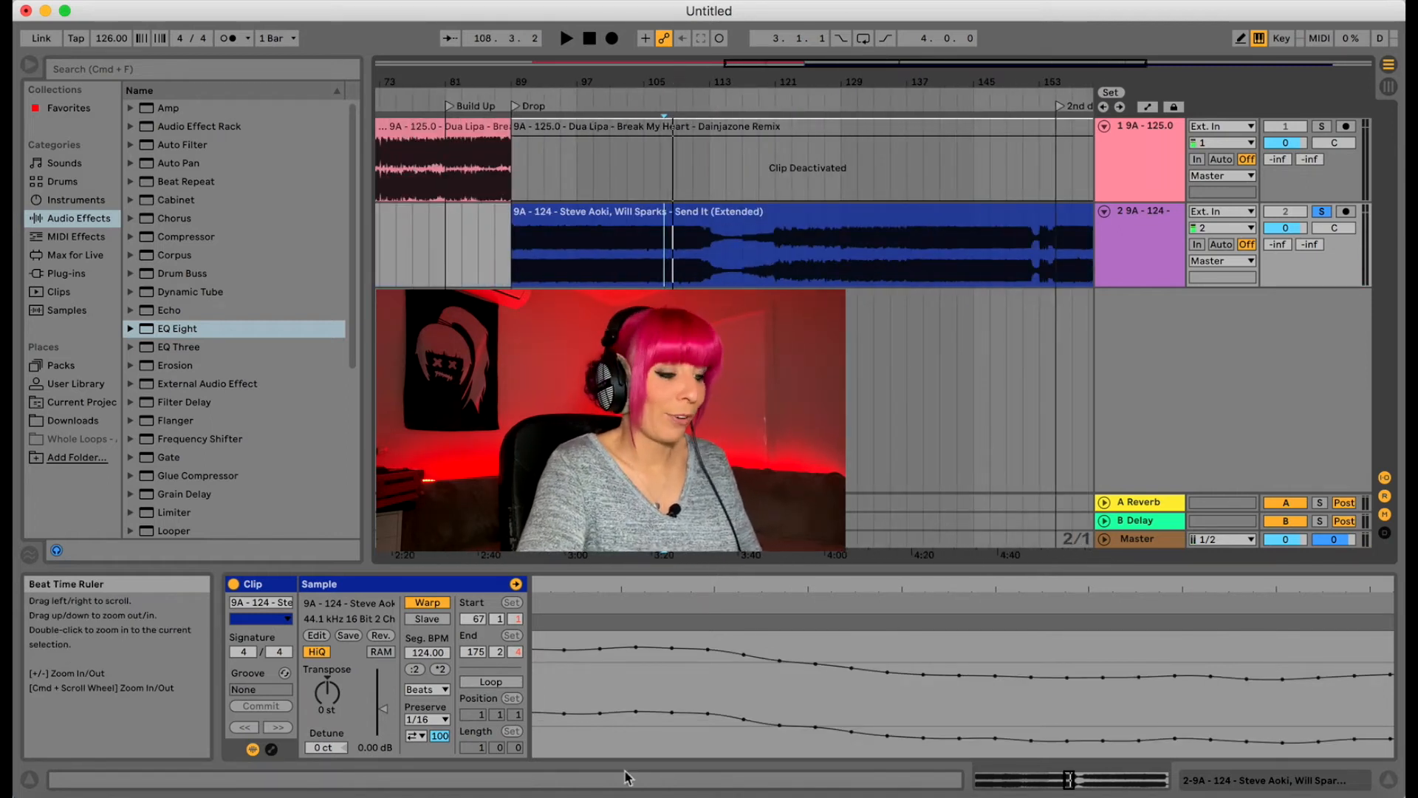
{"action": "mouse_move", "coordinate": [689, 588]}
{"action": "left_mouse_down"}
{"action": "mouse_move", "coordinate": [707, 572]}
{"action": "mouse_move", "coordinate": [726, 589]}
{"action": "left_mouse_up"}
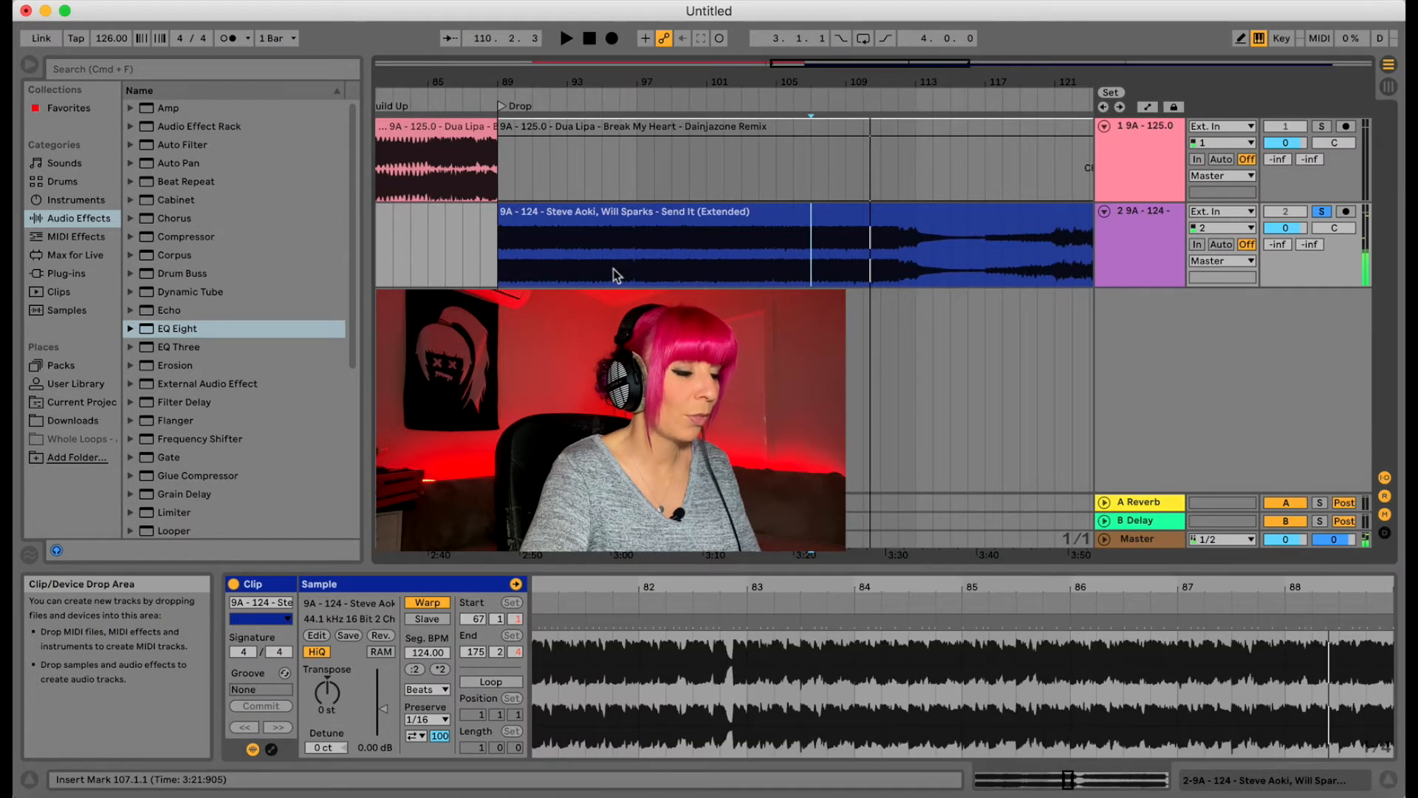
- Listen to the Send It clip around bar 97 and compare its transient with the grid line
{"action": "left_click", "coordinate": [624, 175]}
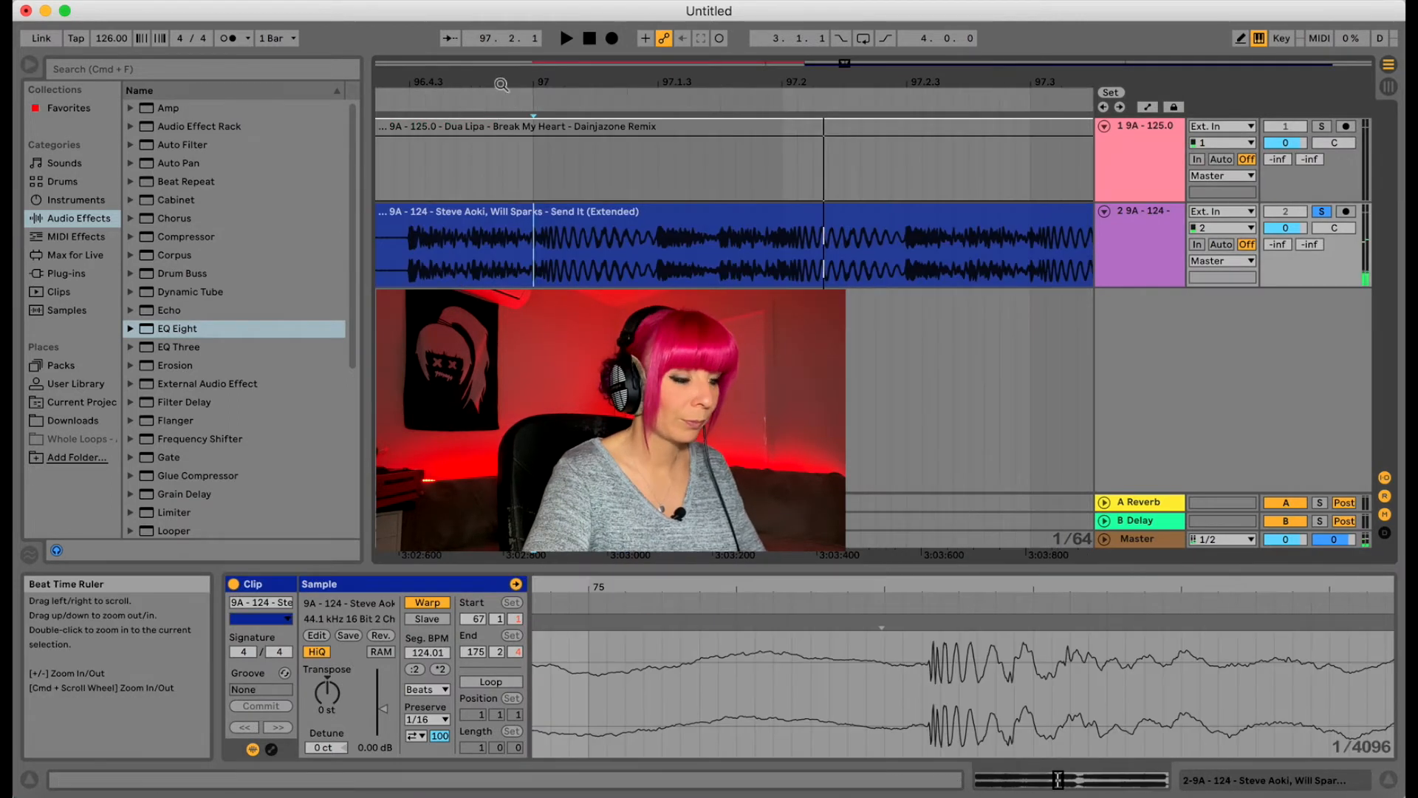
{"action": "mouse_move", "coordinate": [538, 82]}
{"action": "left_mouse_down"}
{"action": "mouse_move", "coordinate": [565, 144]}
{"action": "mouse_move", "coordinate": [712, 168]}
{"action": "left_mouse_up"}
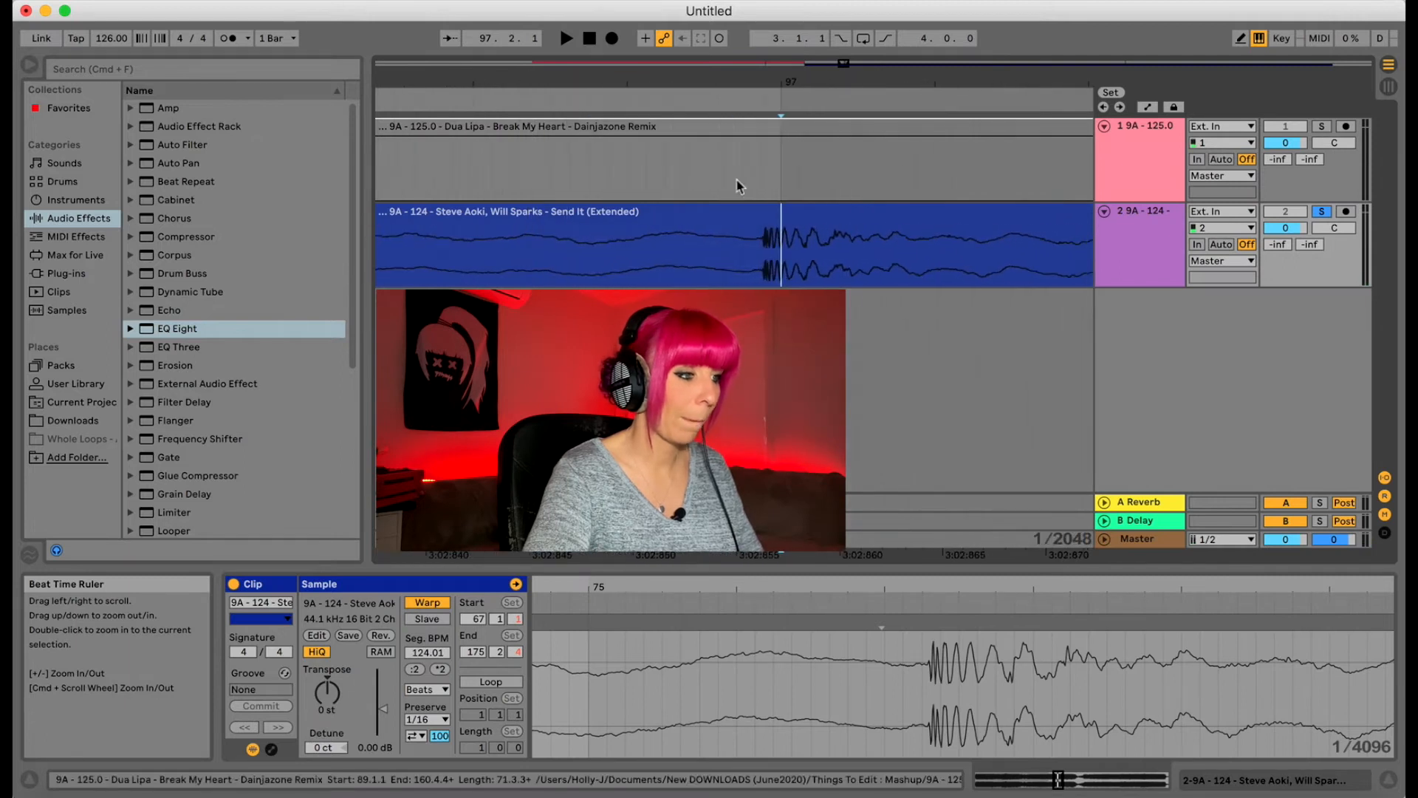
{"action": "left_click_drag", "start_coordinate": [786, 76], "coordinate": [786, 103]}
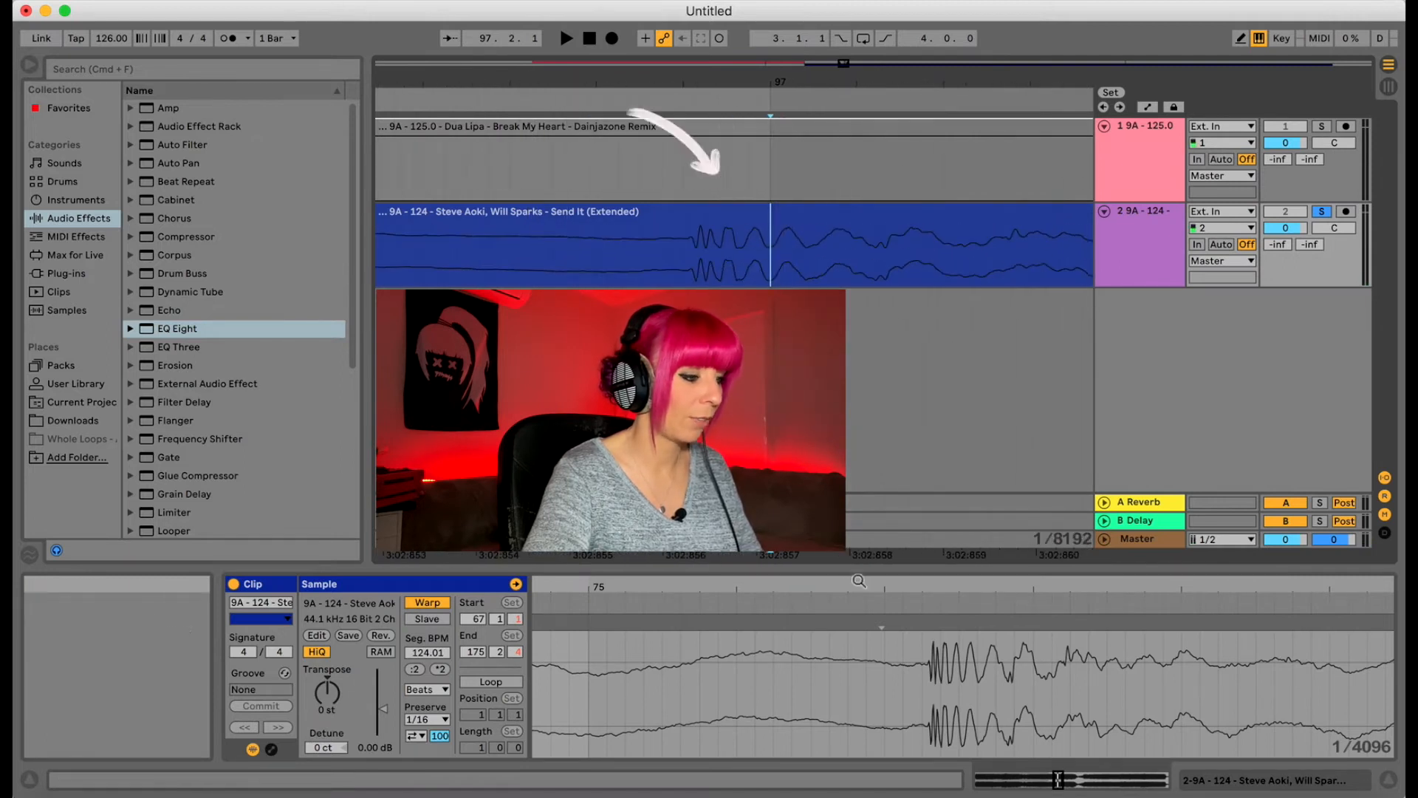
{"action": "left_click_drag", "start_coordinate": [866, 592], "coordinate": [1013, 588]}
{"action": "key", "text": "space"}
{"action": "key", "text": "space"}
{"action": "left_click_drag", "start_coordinate": [770, 81], "coordinate": [769, 6]}
{"action": "left_click", "coordinate": [487, 281]}
{"action": "key", "text": "space"}
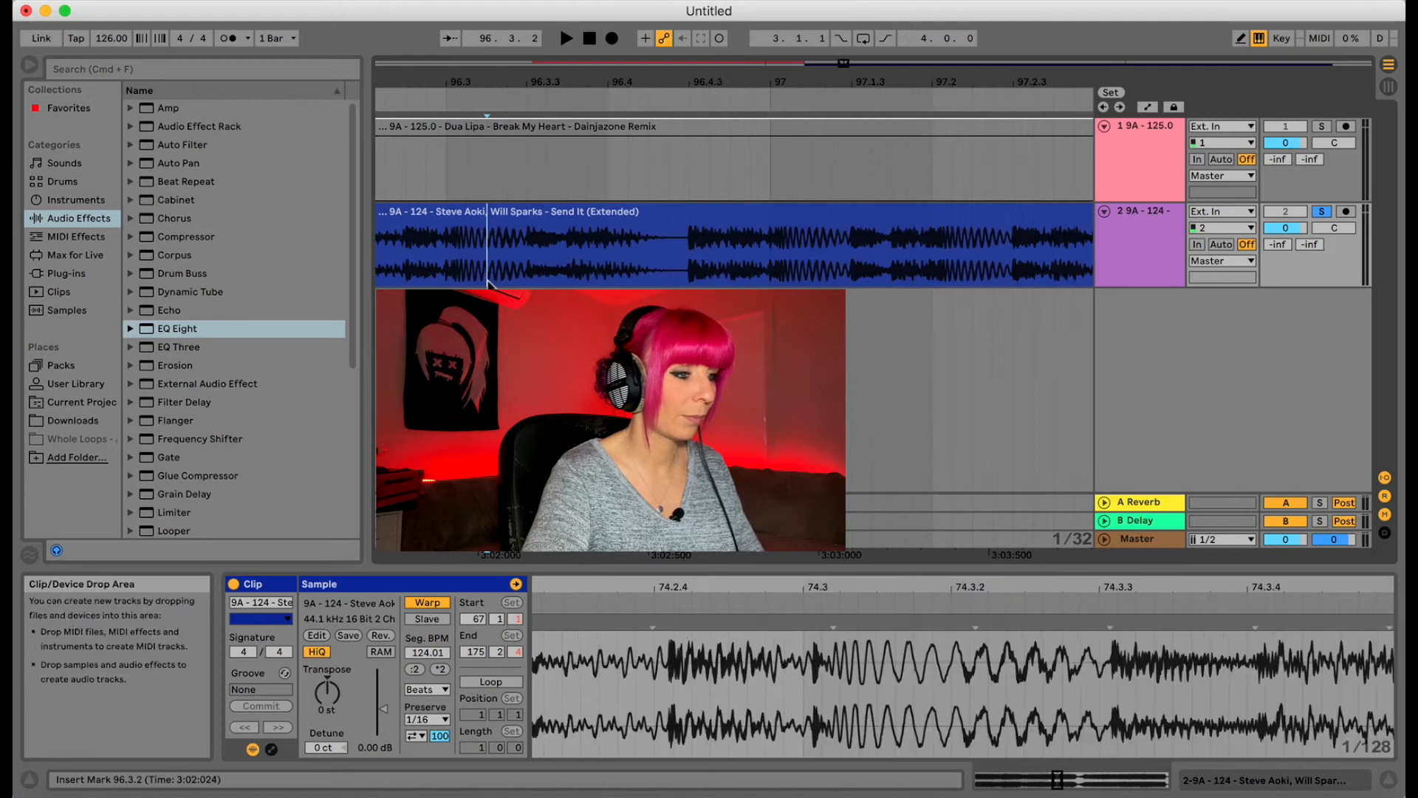
- Warp the Send It clip's kick transient onto bar 97 using a warp marker and play from there
{"action": "left_click", "coordinate": [772, 252]}
{"action": "mouse_move", "coordinate": [769, 81]}
{"action": "left_mouse_down"}
{"action": "mouse_move", "coordinate": [769, 136]}
{"action": "mouse_move", "coordinate": [531, 138]}
{"action": "left_mouse_up"}
{"action": "left_click_drag", "start_coordinate": [958, 588], "coordinate": [957, 643]}
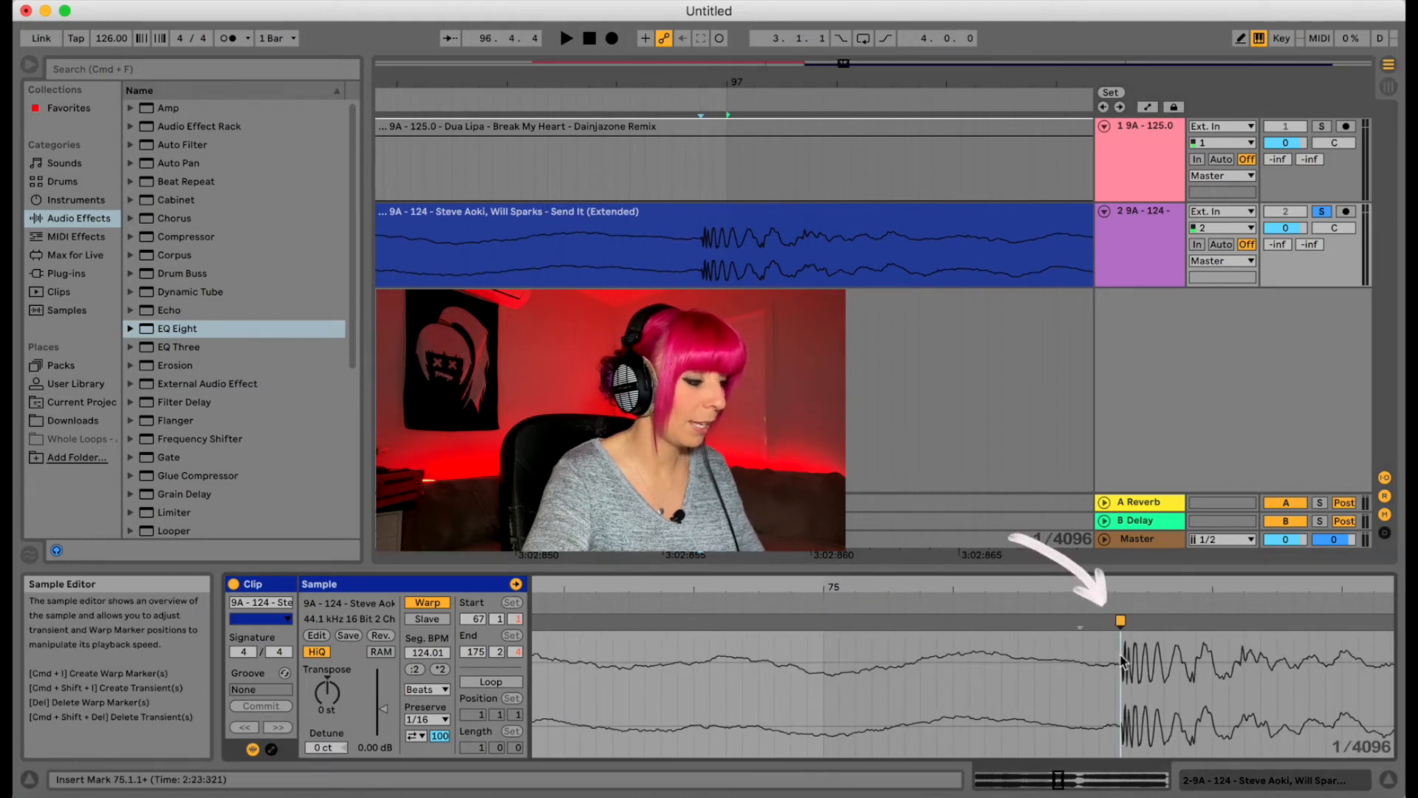
{"action": "mouse_move", "coordinate": [1120, 620]}
{"action": "left_mouse_down"}
{"action": "mouse_move", "coordinate": [1181, 627]}
{"action": "mouse_move", "coordinate": [1152, 573]}
{"action": "mouse_move", "coordinate": [1152, 457]}
{"action": "left_mouse_up"}
{"action": "left_click", "coordinate": [728, 263]}
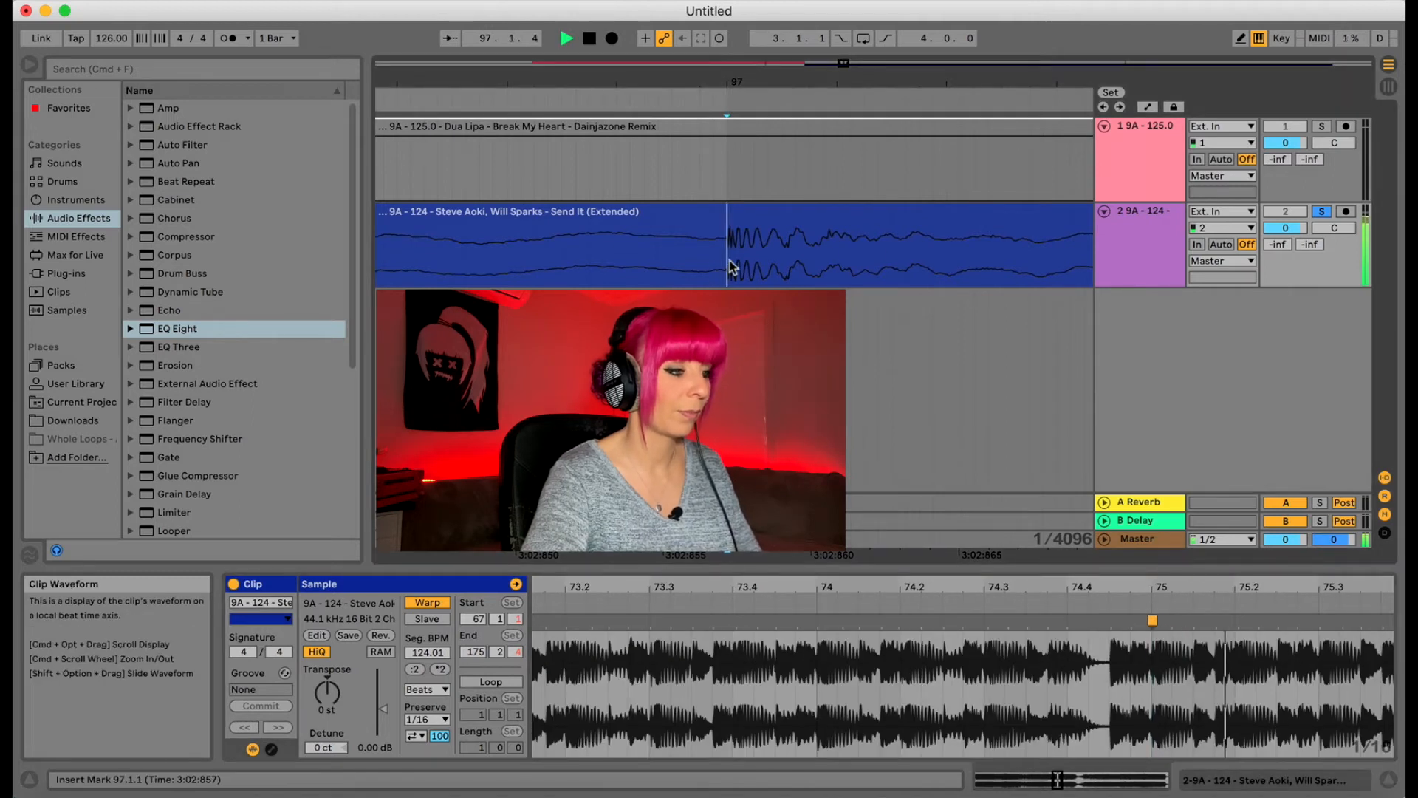
- Play into the 2nd drop locator and check the Send It clip's kick alignment at bar 155
{"action": "left_click_drag", "start_coordinate": [793, 84], "coordinate": [626, 82]}
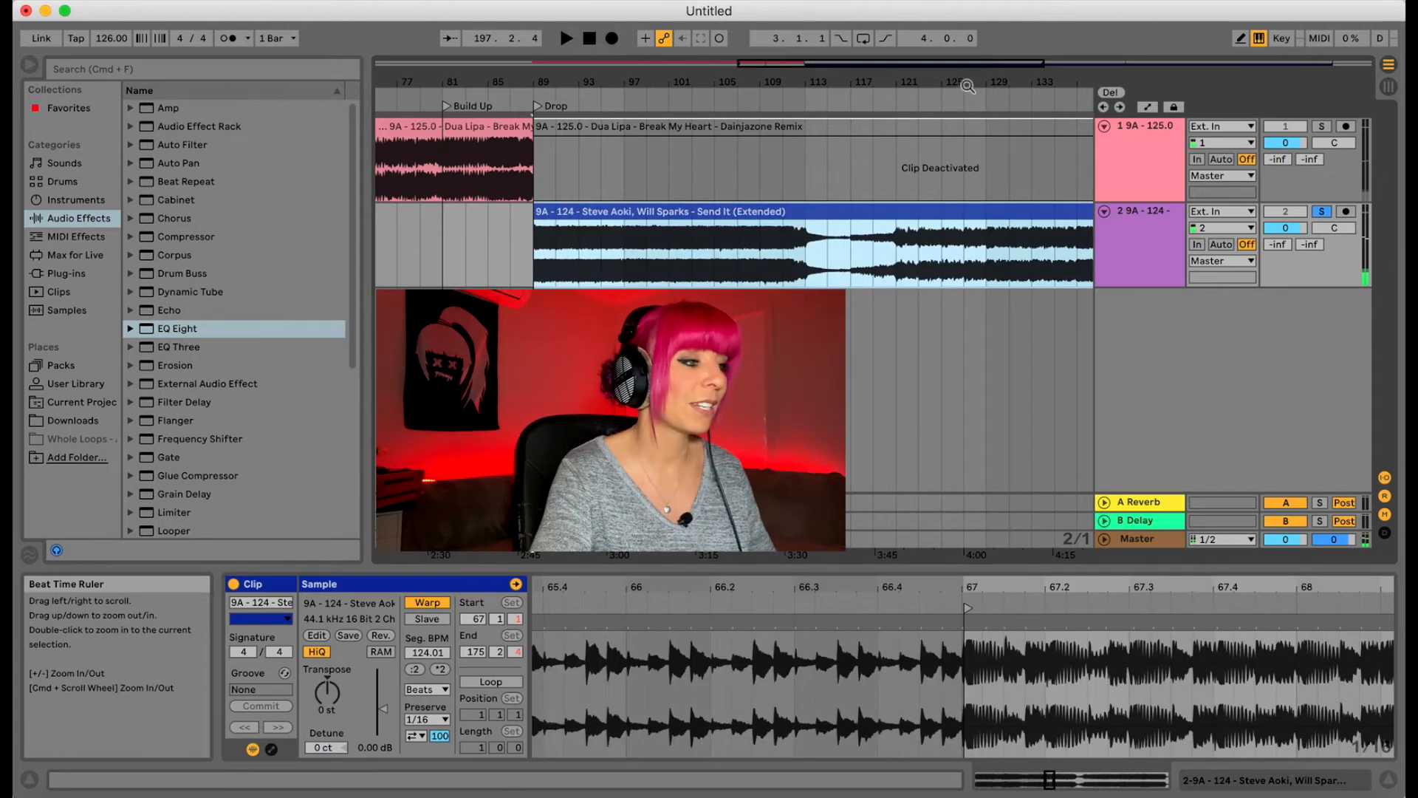
{"action": "key", "text": "space"}
{"action": "left_click_drag", "start_coordinate": [966, 82], "coordinate": [808, 36]}
{"action": "left_click_drag", "start_coordinate": [910, 83], "coordinate": [719, 265]}
{"action": "left_click", "coordinate": [689, 258]}
{"action": "key", "text": "space"}
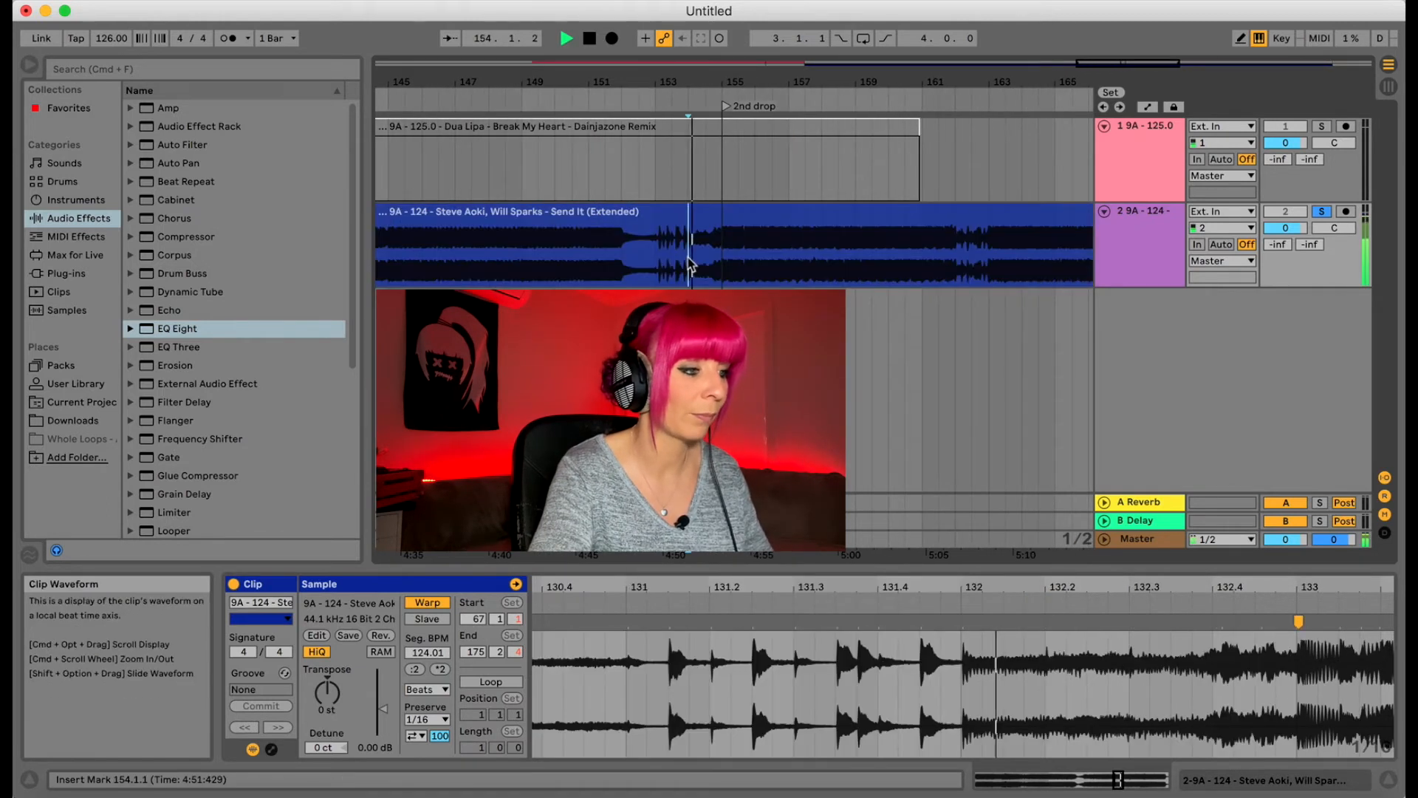
{"action": "mouse_move", "coordinate": [727, 84]}
{"action": "left_mouse_down"}
{"action": "mouse_move", "coordinate": [728, 355]}
{"action": "mouse_move", "coordinate": [688, 232]}
{"action": "mouse_move", "coordinate": [690, 134]}
{"action": "left_mouse_up"}
{"action": "key", "text": "space"}
{"action": "left_click", "coordinate": [612, 213]}
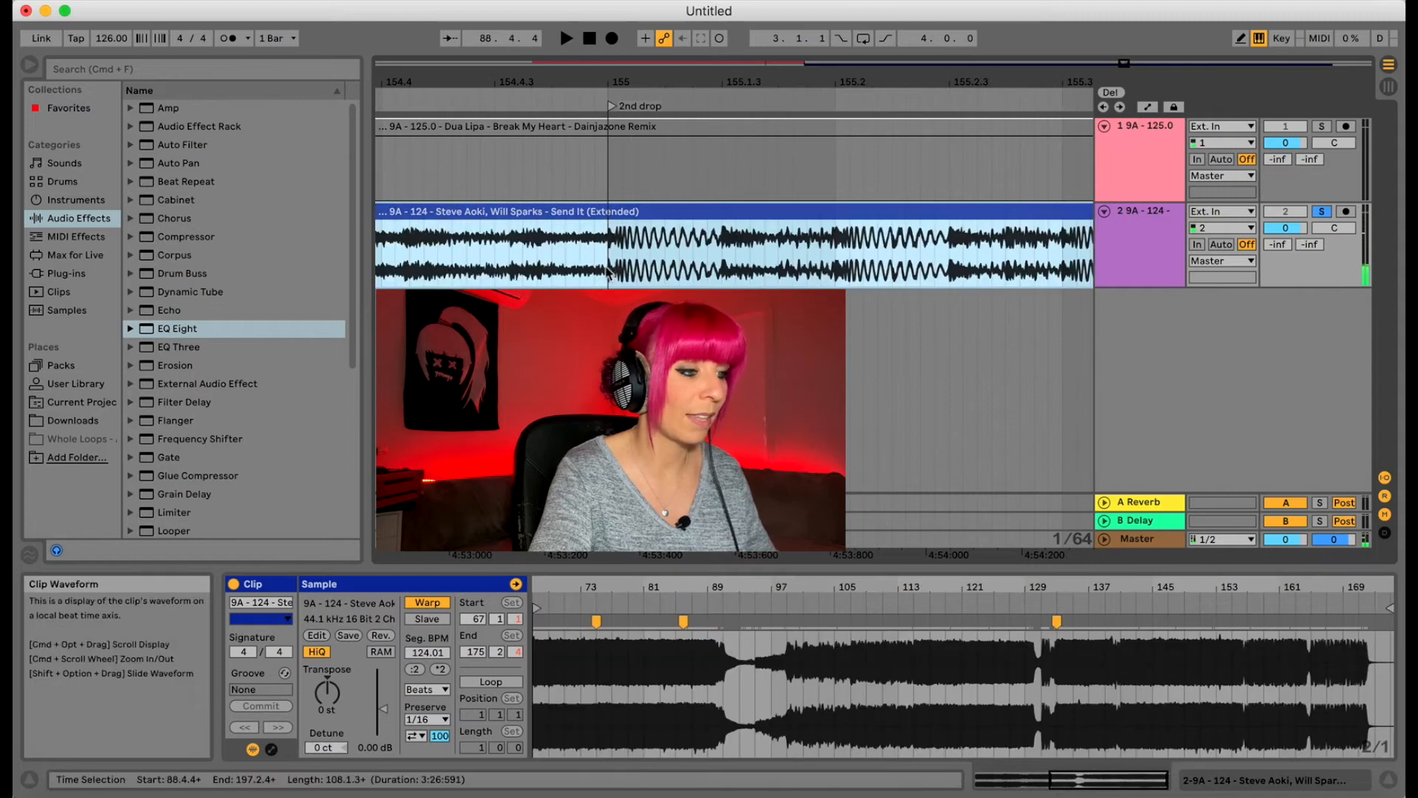
{"action": "left_click", "coordinate": [611, 263]}
- Listen to the Send It clip after the second drop, from around bar 162
{"action": "mouse_move", "coordinate": [991, 84]}
{"action": "left_mouse_down"}
{"action": "mouse_move", "coordinate": [602, 83]}
{"action": "mouse_move", "coordinate": [568, 30]}
{"action": "left_mouse_up"}
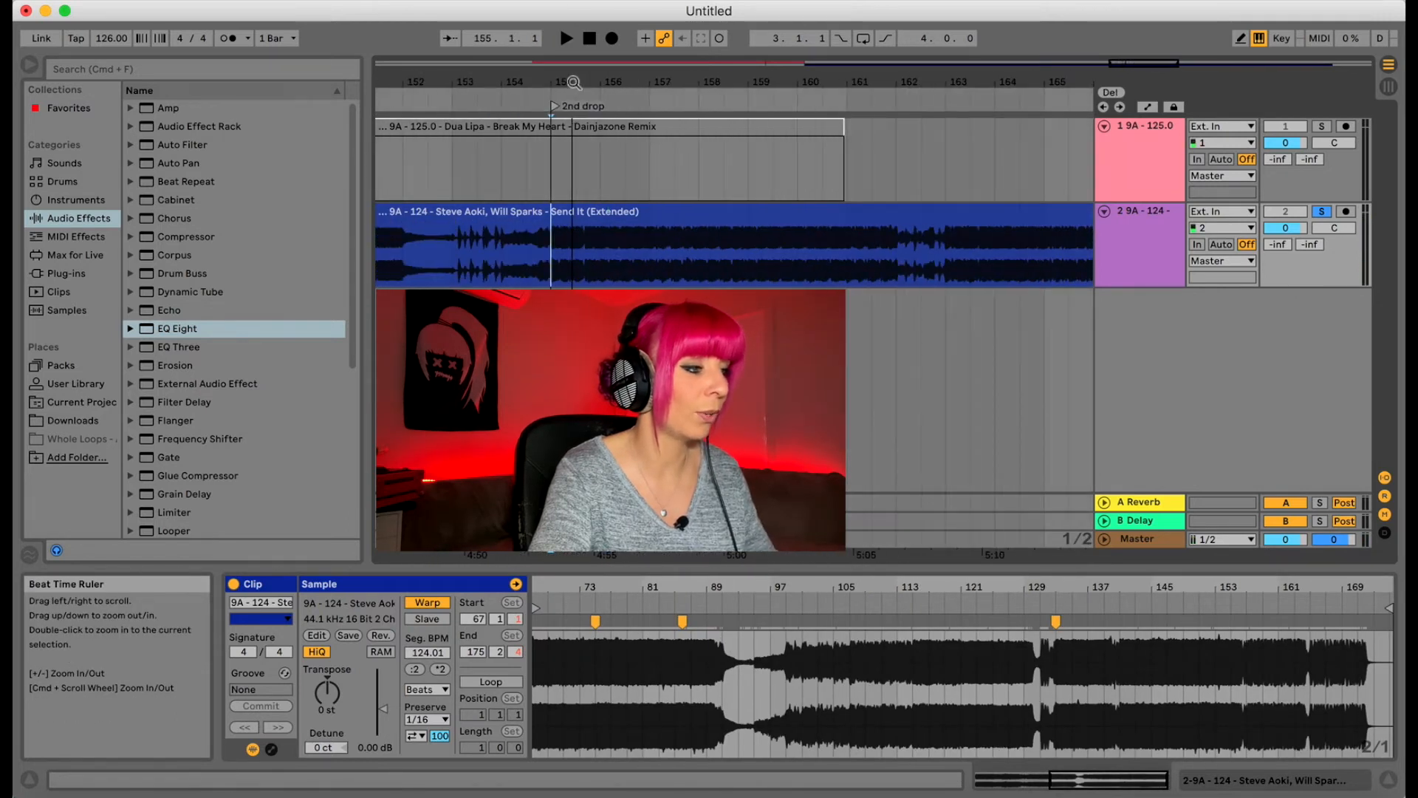
{"action": "left_click", "coordinate": [903, 277]}
{"action": "key", "text": "space"}
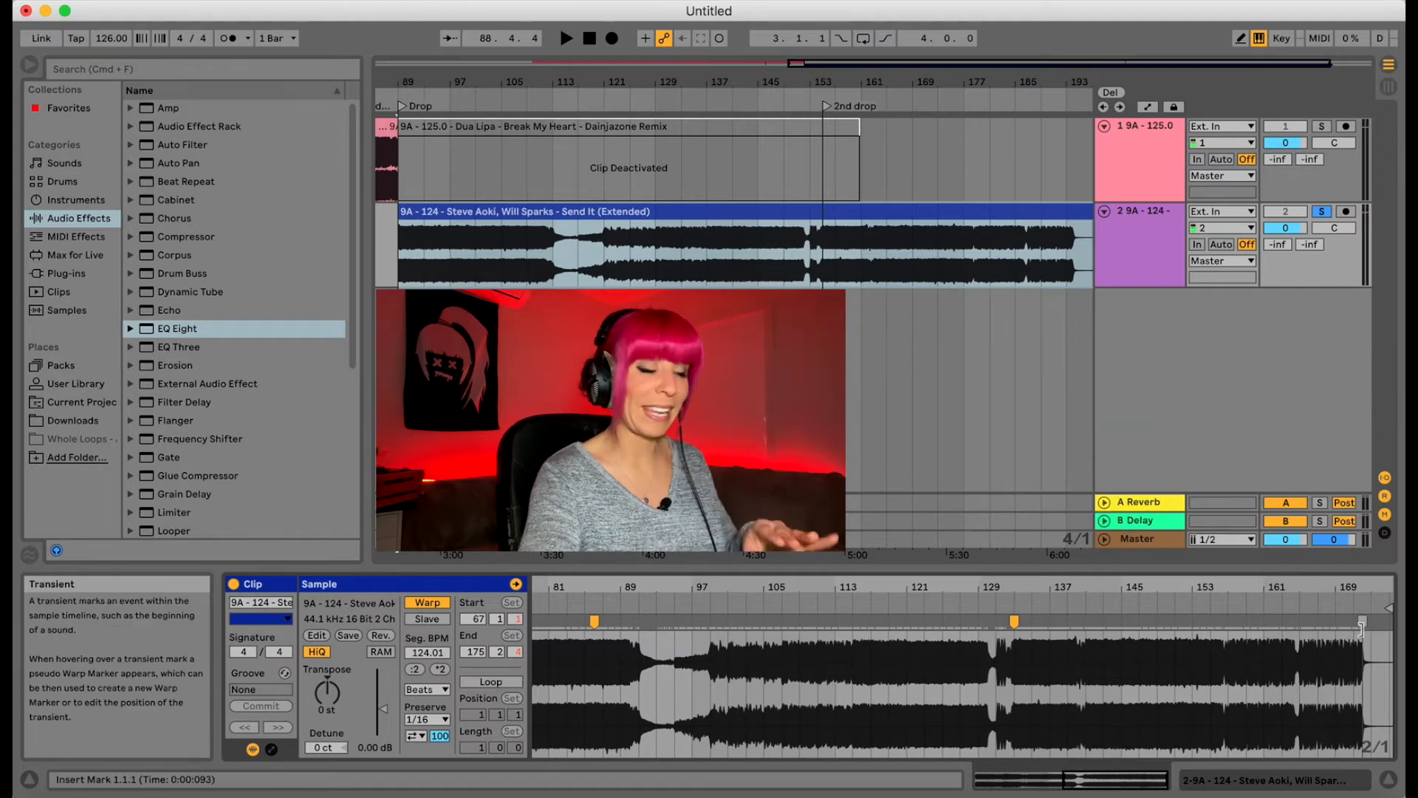
- Add a warp marker on the Send It clip's closing transient at bar 172 of the sample
{"action": "key", "text": "super+a"}
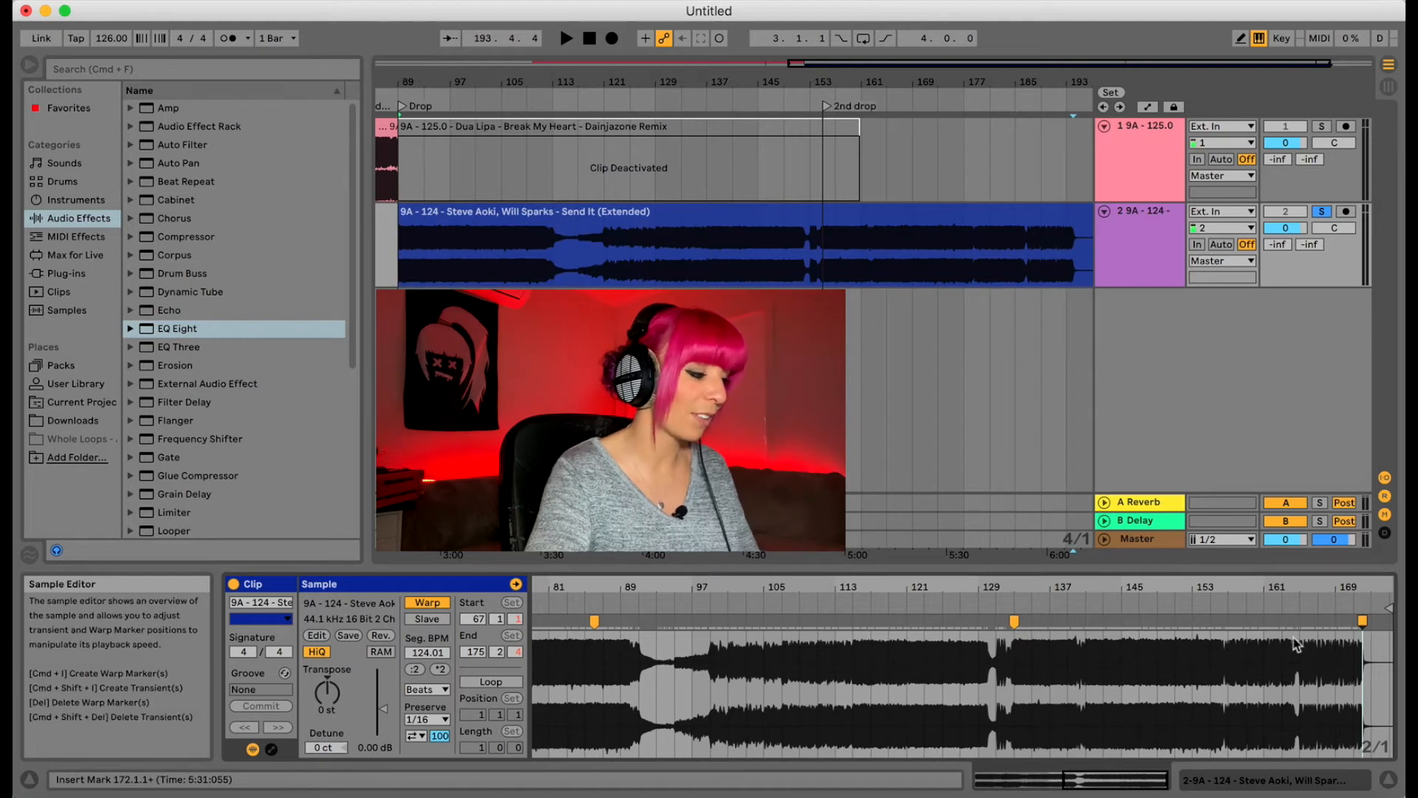
{"action": "left_click_drag", "start_coordinate": [1077, 82], "coordinate": [902, 203]}
{"action": "left_click_drag", "start_coordinate": [804, 203], "coordinate": [973, 142]}
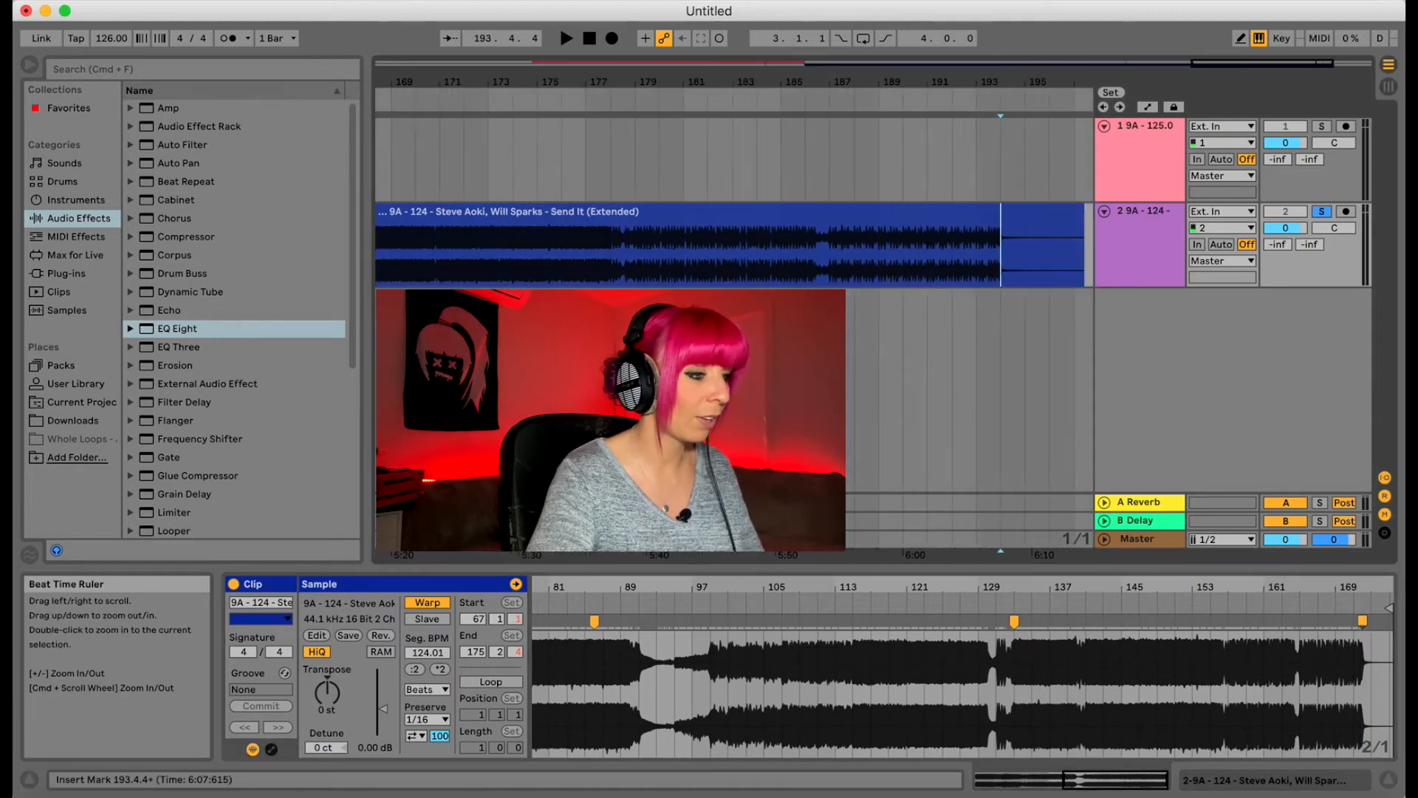
- Fine-tune the Send It clip's warp marker near bar 172 of the sample so its transient sits on arrangement bar 178
{"action": "left_click_drag", "start_coordinate": [612, 83], "coordinate": [612, 310]}
{"action": "left_click_drag", "start_coordinate": [504, 87], "coordinate": [504, 177]}
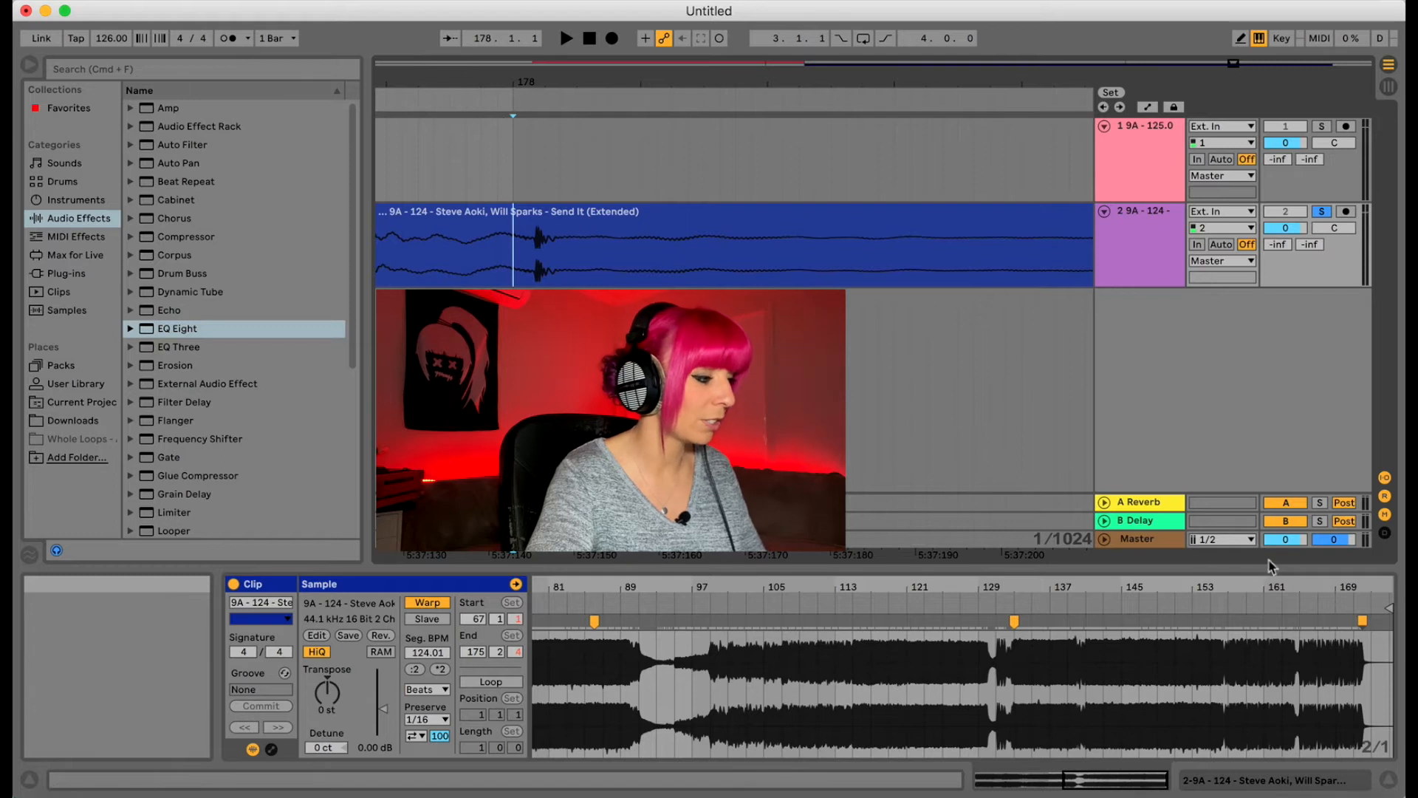
{"action": "left_click_drag", "start_coordinate": [1371, 589], "coordinate": [1371, 709]}
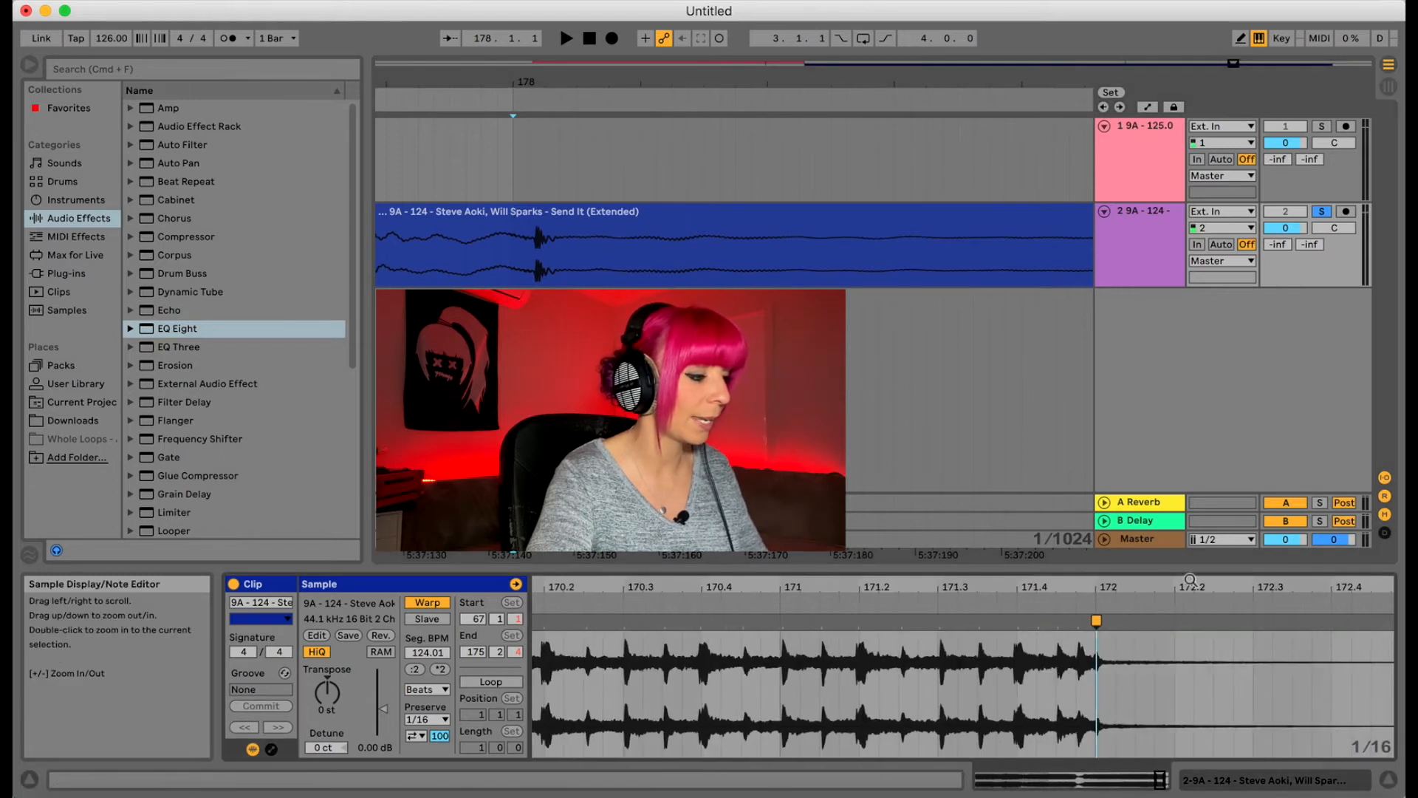
{"action": "left_click_drag", "start_coordinate": [1086, 593], "coordinate": [1024, 630]}
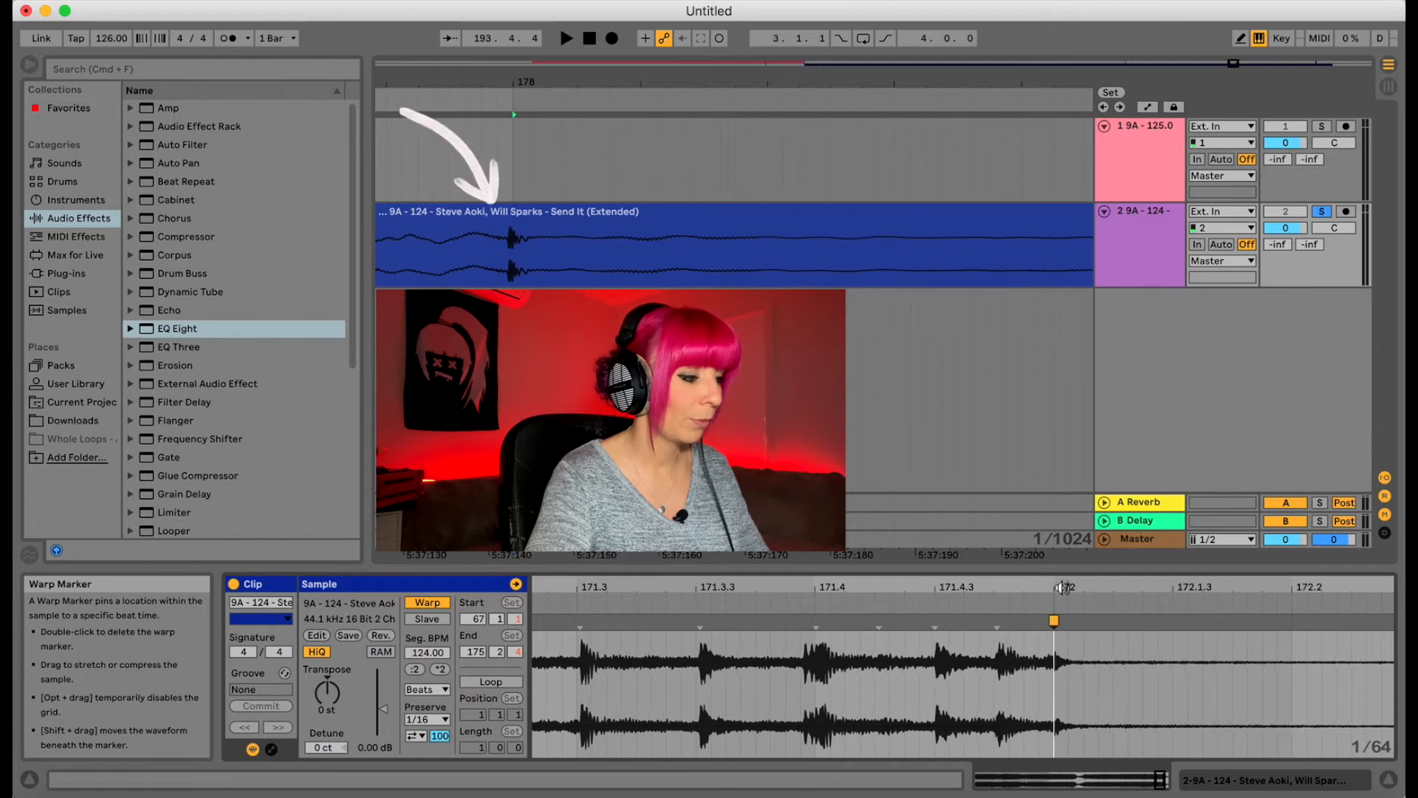
{"action": "mouse_move", "coordinate": [1060, 593]}
{"action": "left_mouse_down"}
{"action": "mouse_move", "coordinate": [1060, 687]}
{"action": "mouse_move", "coordinate": [987, 595]}
{"action": "left_mouse_up"}
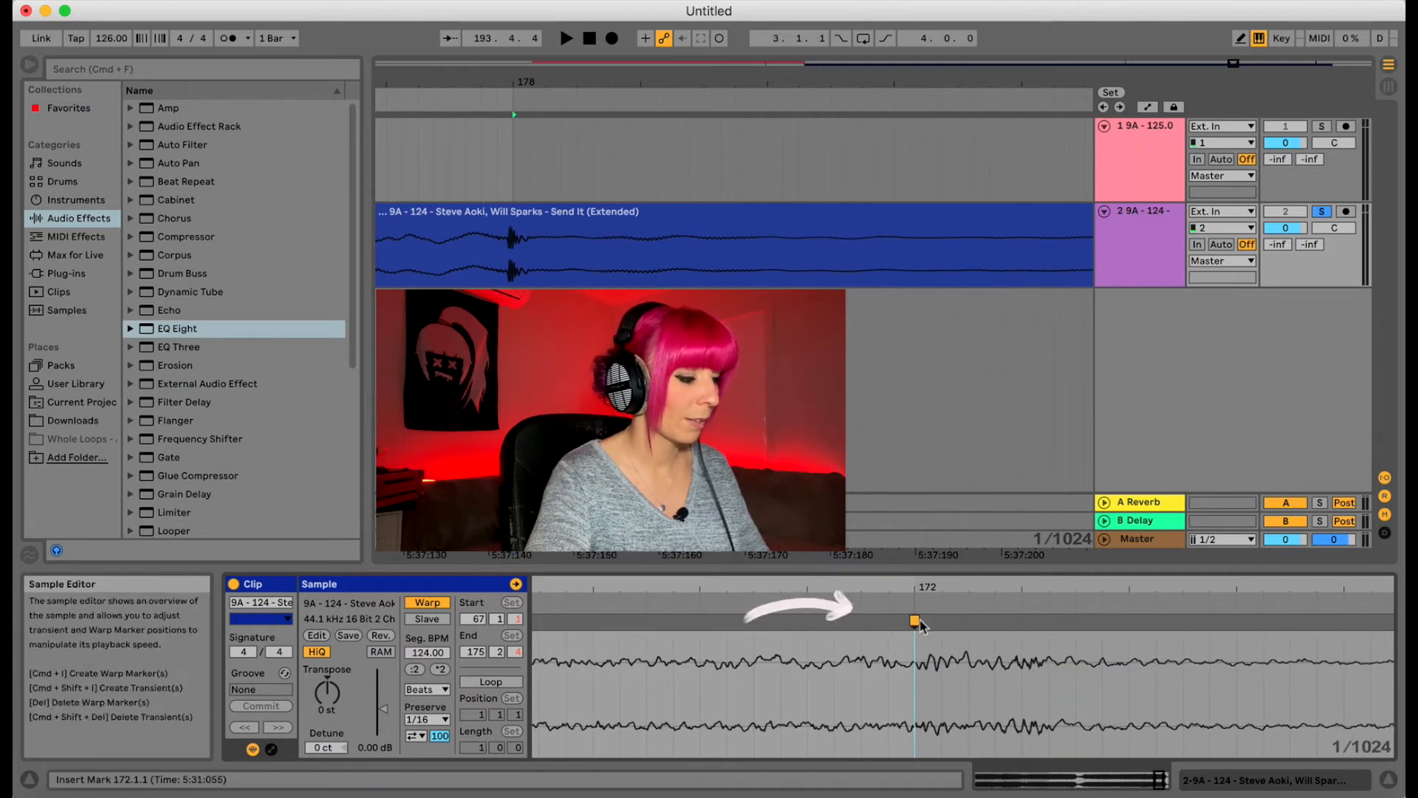
{"action": "mouse_move", "coordinate": [919, 624]}
{"action": "left_mouse_down"}
{"action": "mouse_move", "coordinate": [947, 626]}
{"action": "mouse_move", "coordinate": [938, 657]}
{"action": "mouse_move", "coordinate": [921, 621]}
{"action": "mouse_move", "coordinate": [883, 634]}
{"action": "left_mouse_up"}
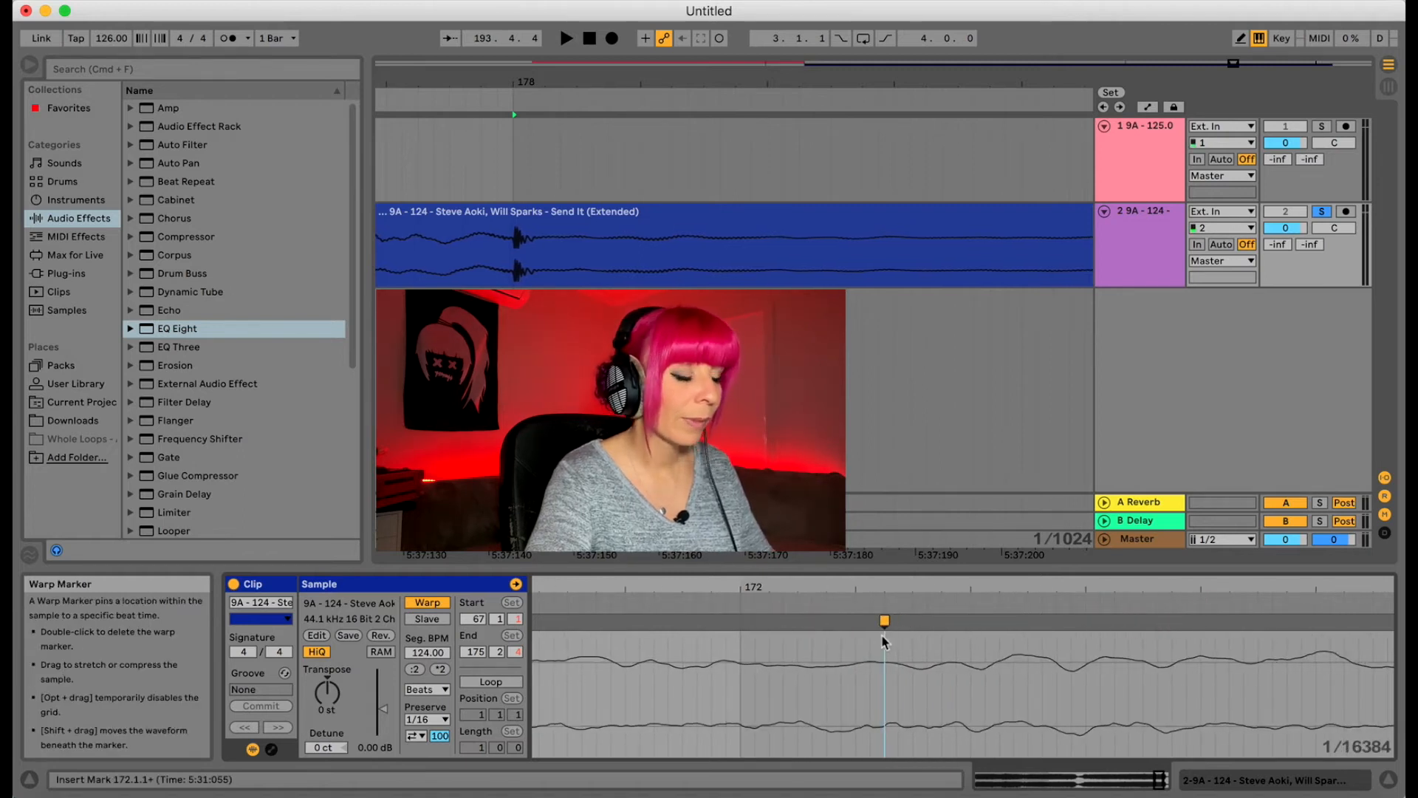
{"action": "left_click", "coordinate": [502, 258]}
{"action": "left_click", "coordinate": [513, 264]}
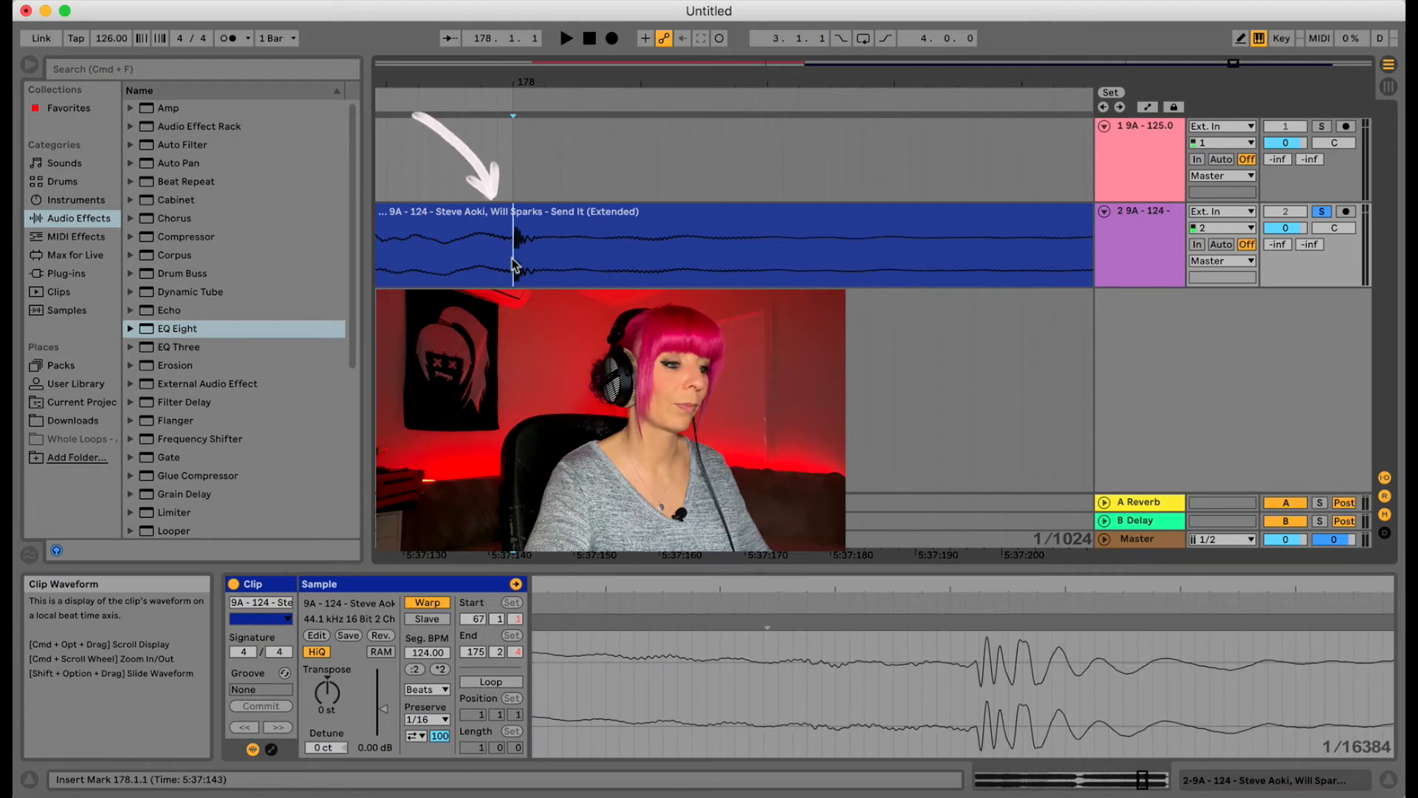
- Play the Send It clip past bar 178 and check its transient against the grid at bar 179
{"action": "left_click_drag", "start_coordinate": [515, 82], "coordinate": [742, 148]}
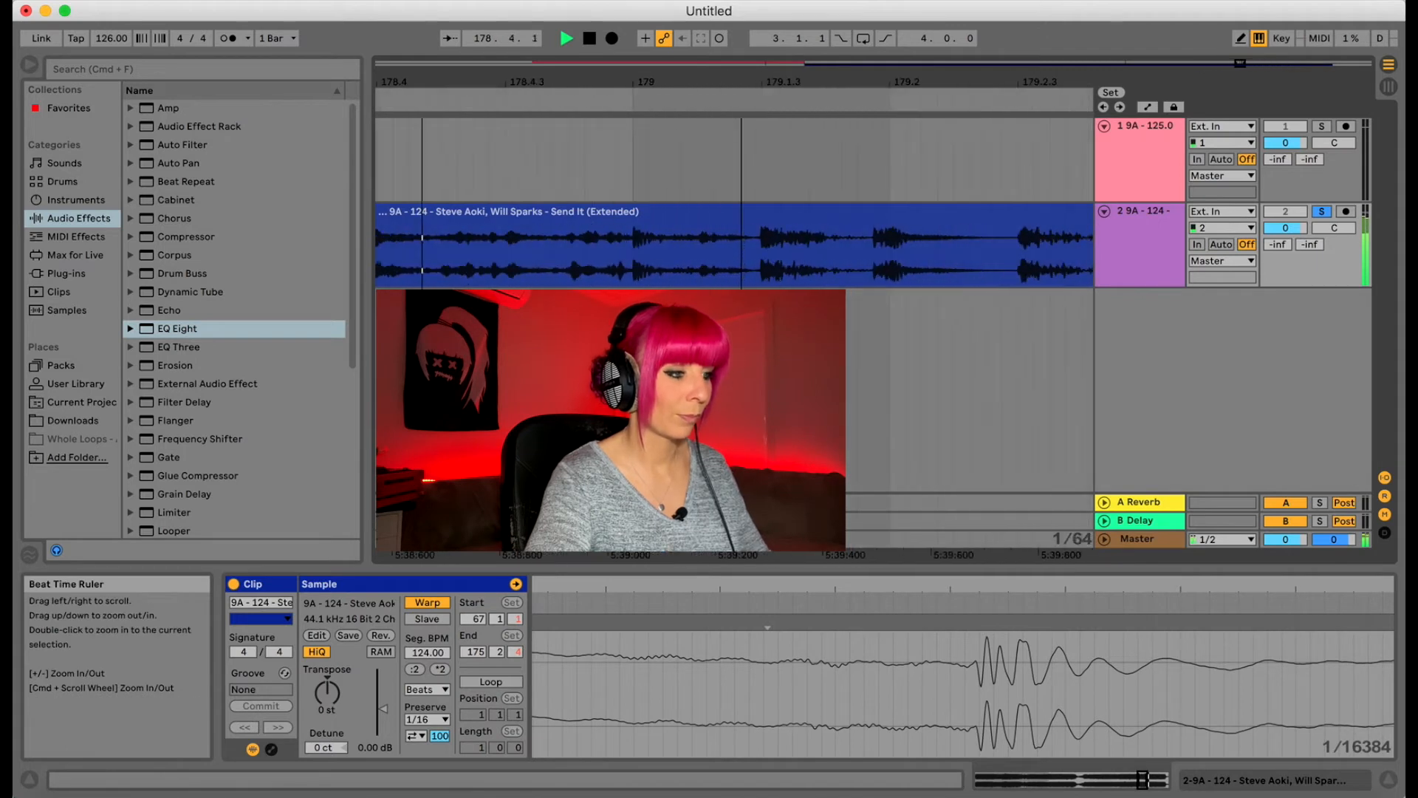
{"action": "left_click", "coordinate": [636, 256]}
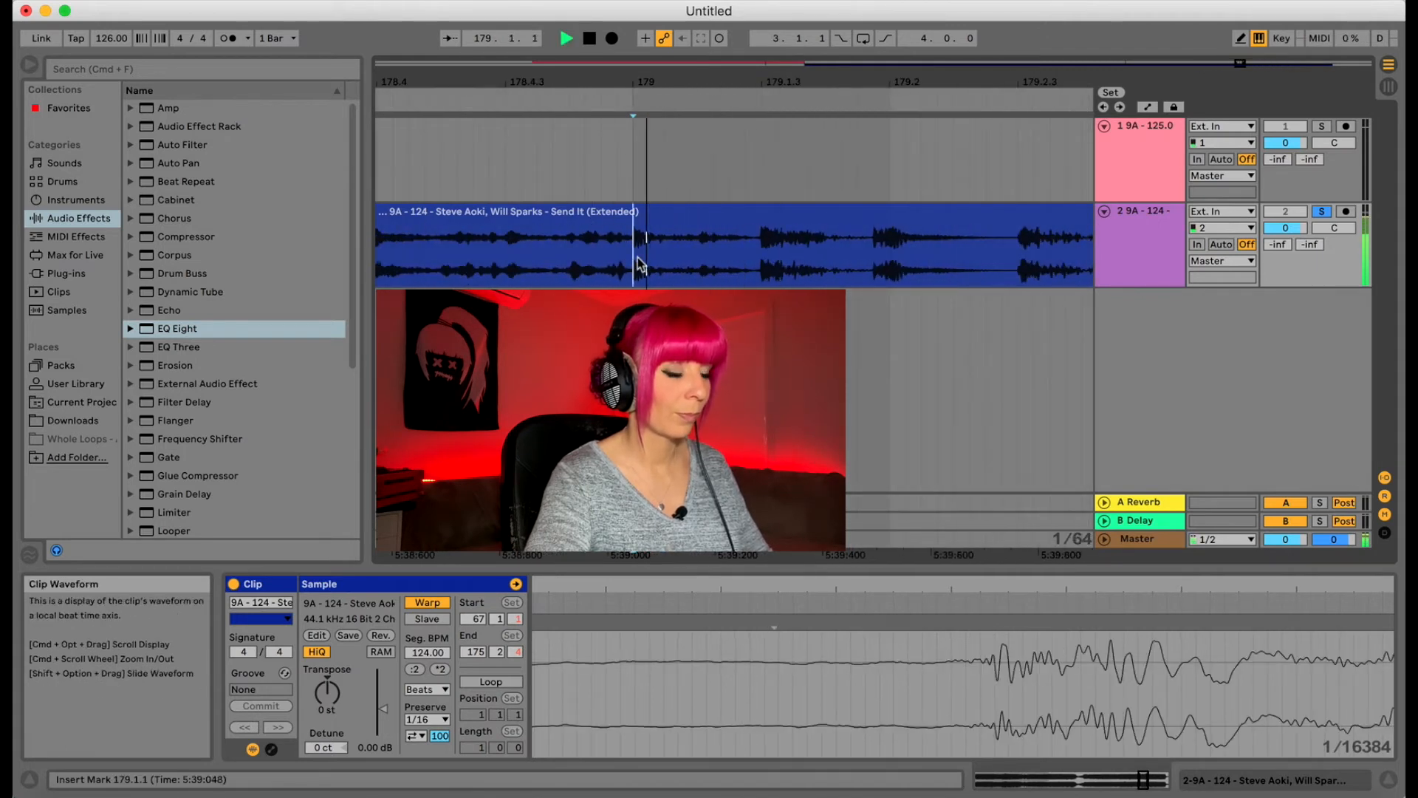
{"action": "left_click_drag", "start_coordinate": [648, 74], "coordinate": [1002, 75]}
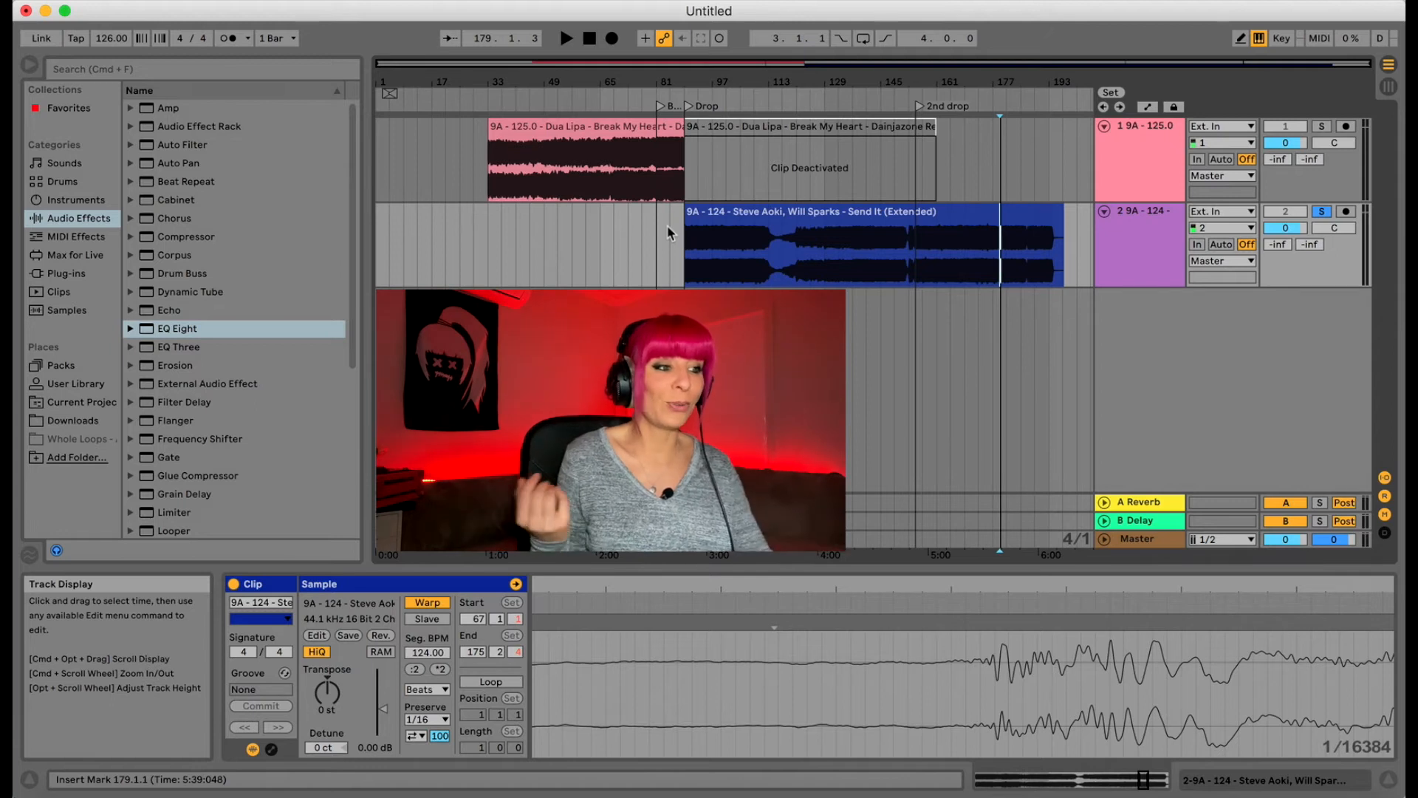
- Turn off solo on the Send It track and play both tracks from bar 87 across the Drop locator
{"action": "left_click", "coordinate": [723, 231]}
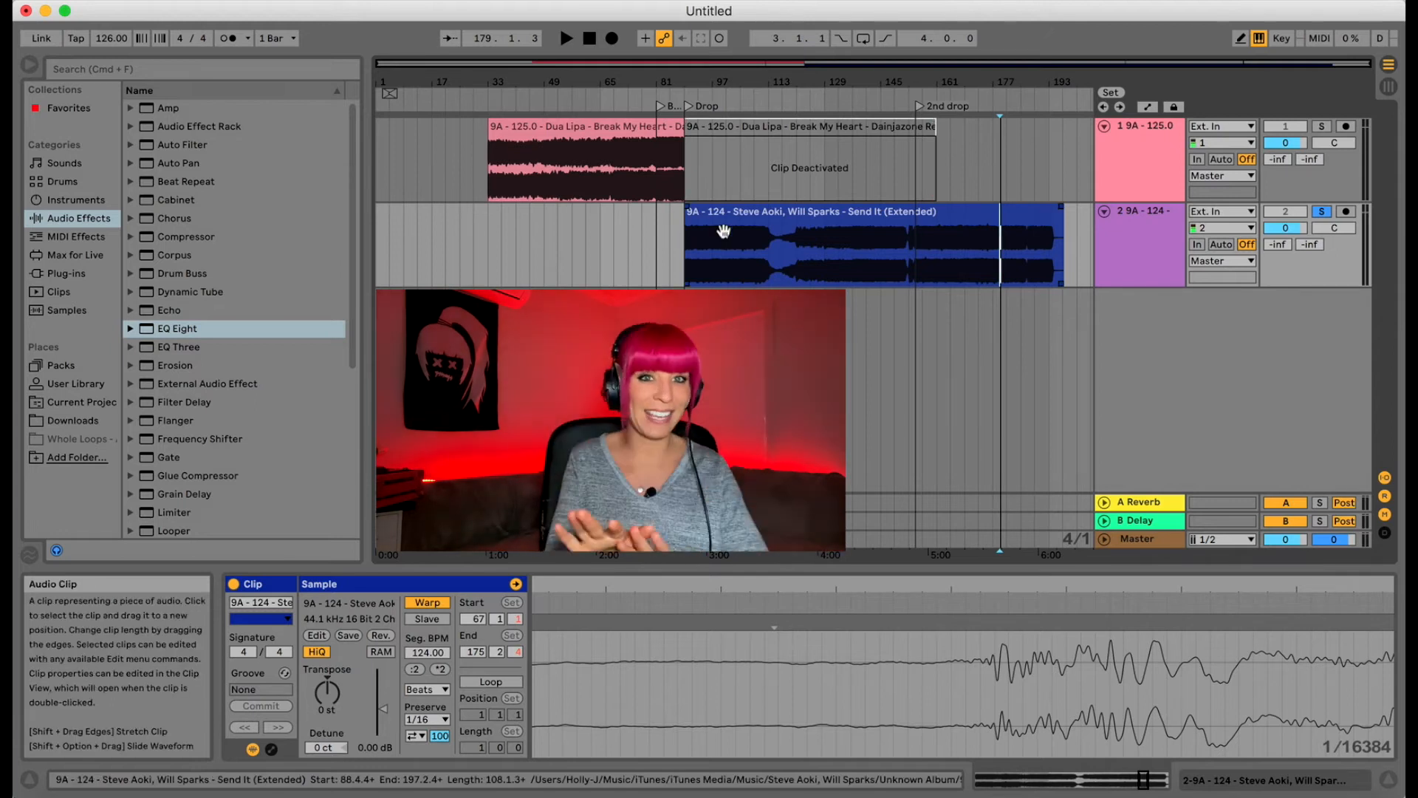
{"action": "left_click_drag", "start_coordinate": [685, 86], "coordinate": [685, 86]}
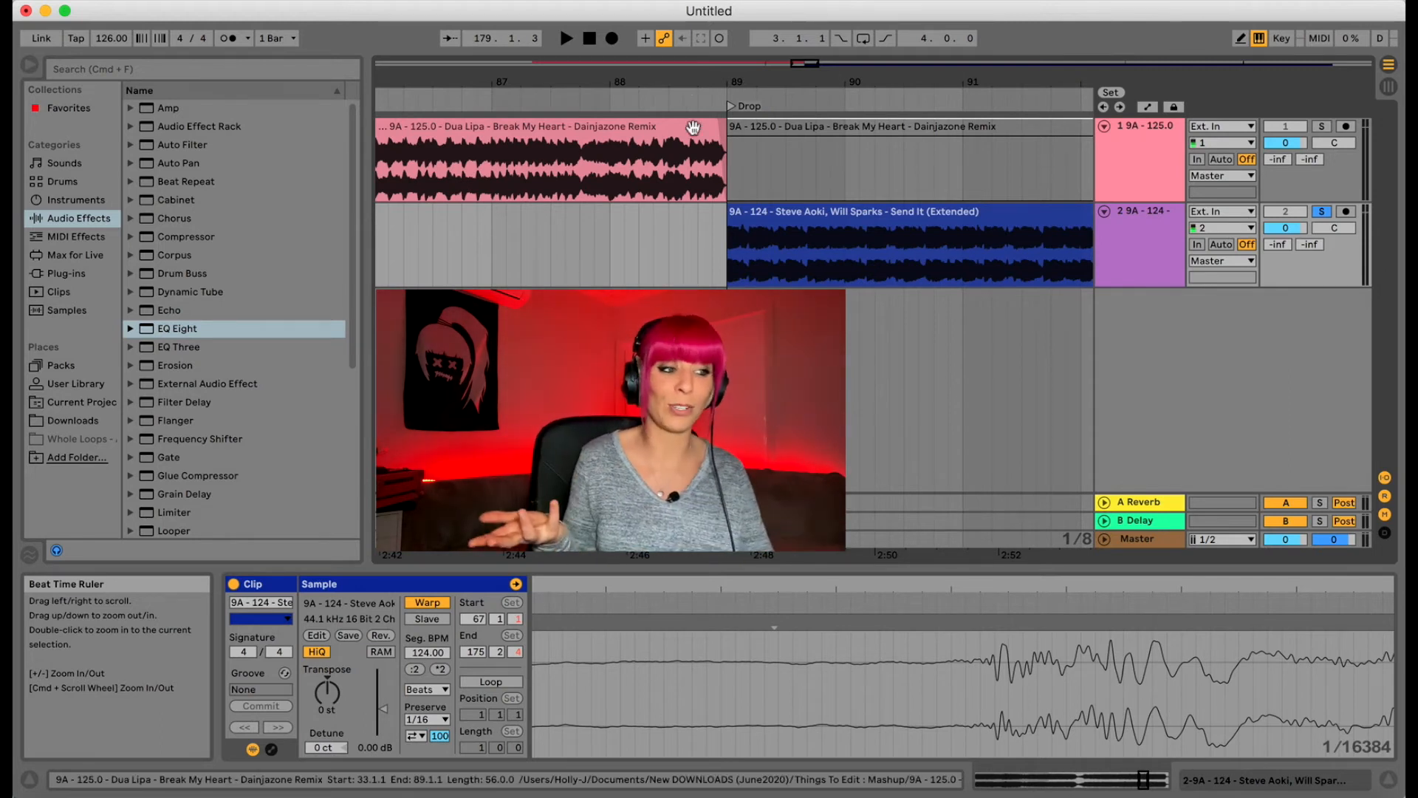
{"action": "left_click_drag", "start_coordinate": [716, 87], "coordinate": [716, 104]}
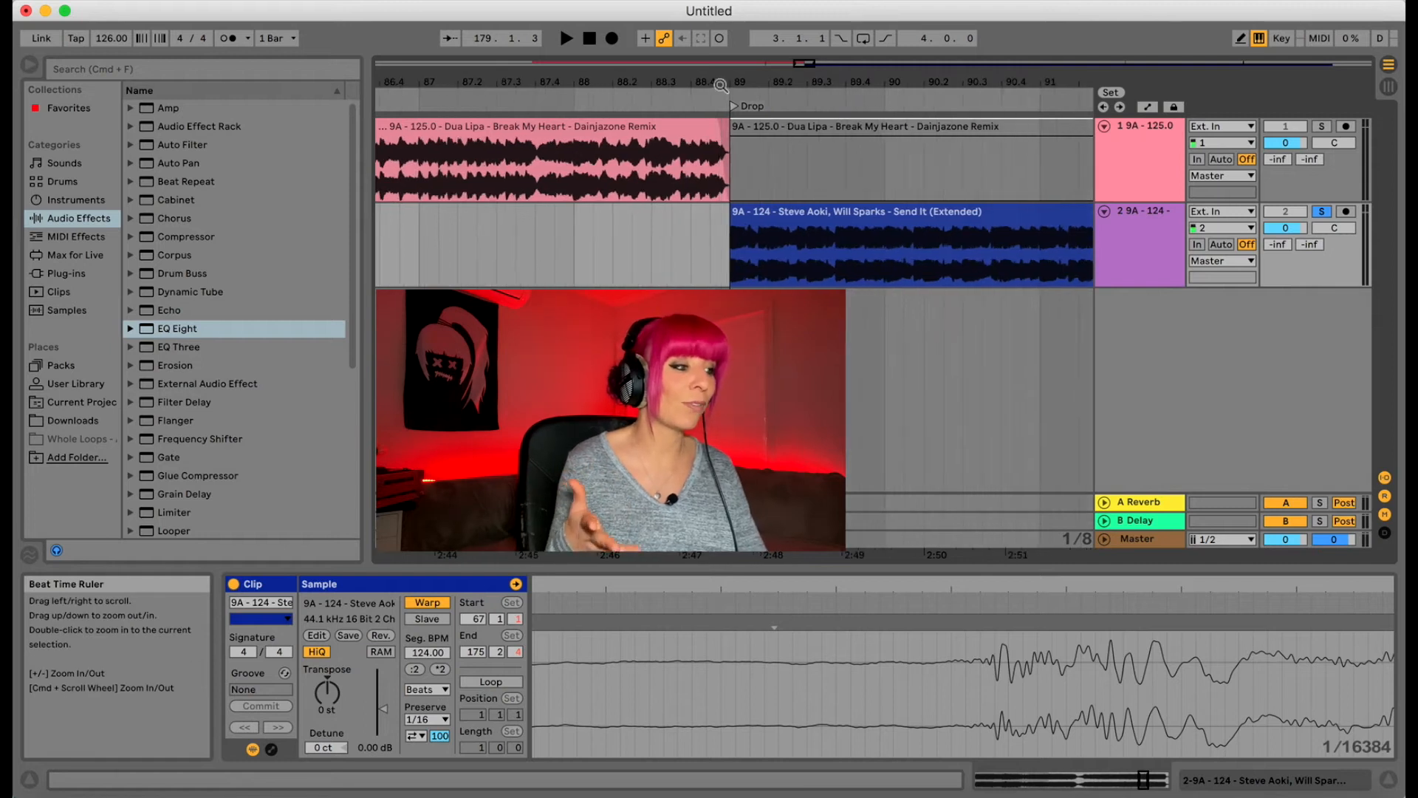
{"action": "left_click", "coordinate": [1321, 212]}
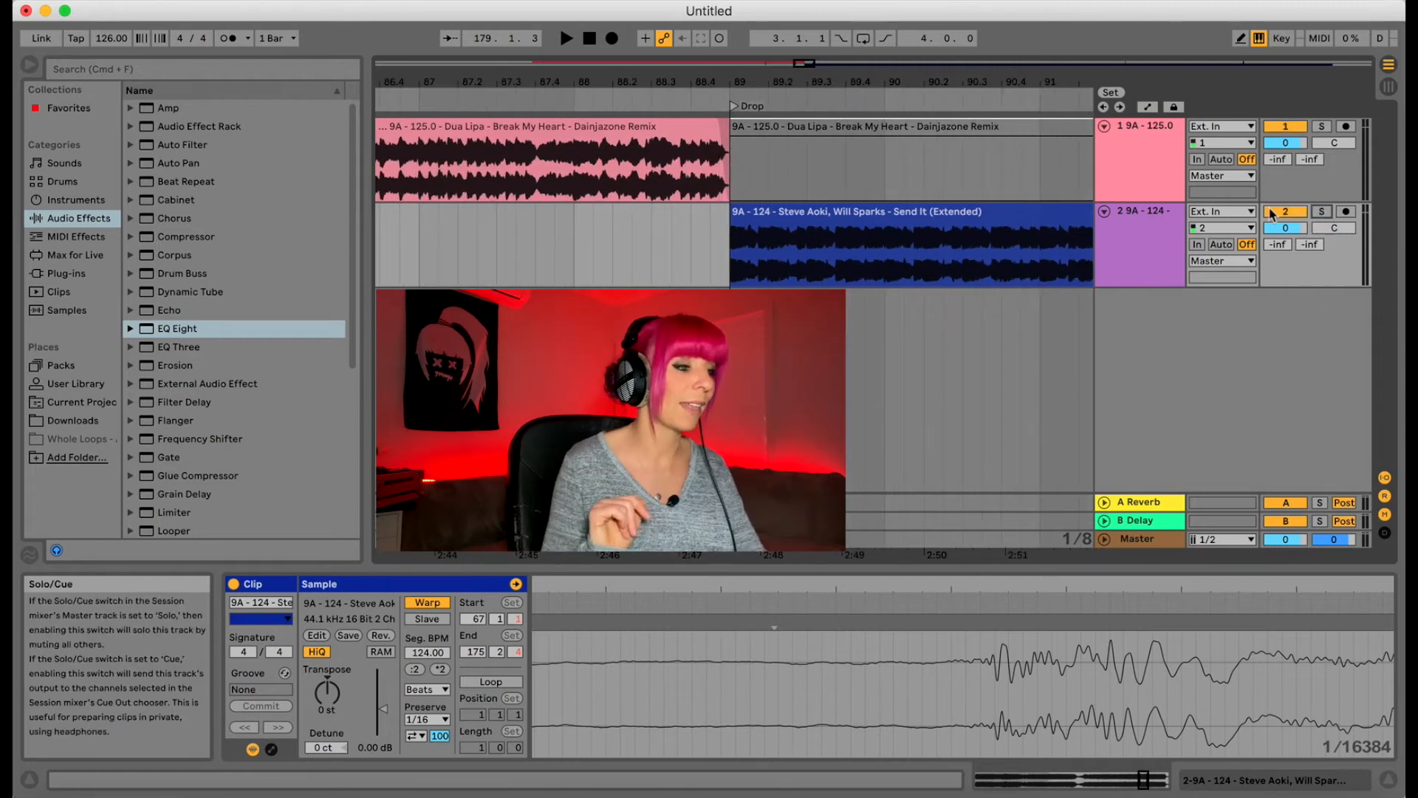
{"action": "left_click", "coordinate": [419, 245]}
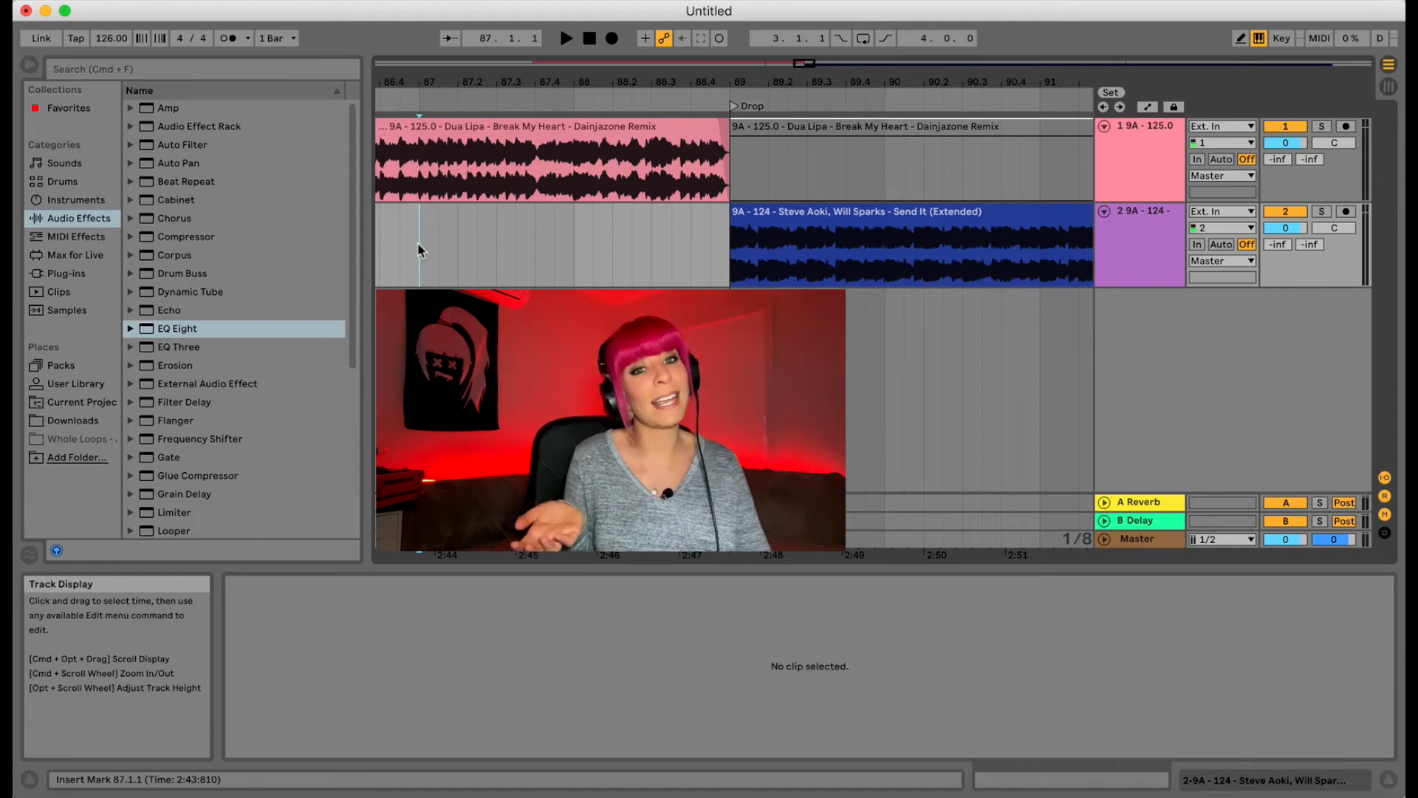
{"action": "key", "text": "space"}
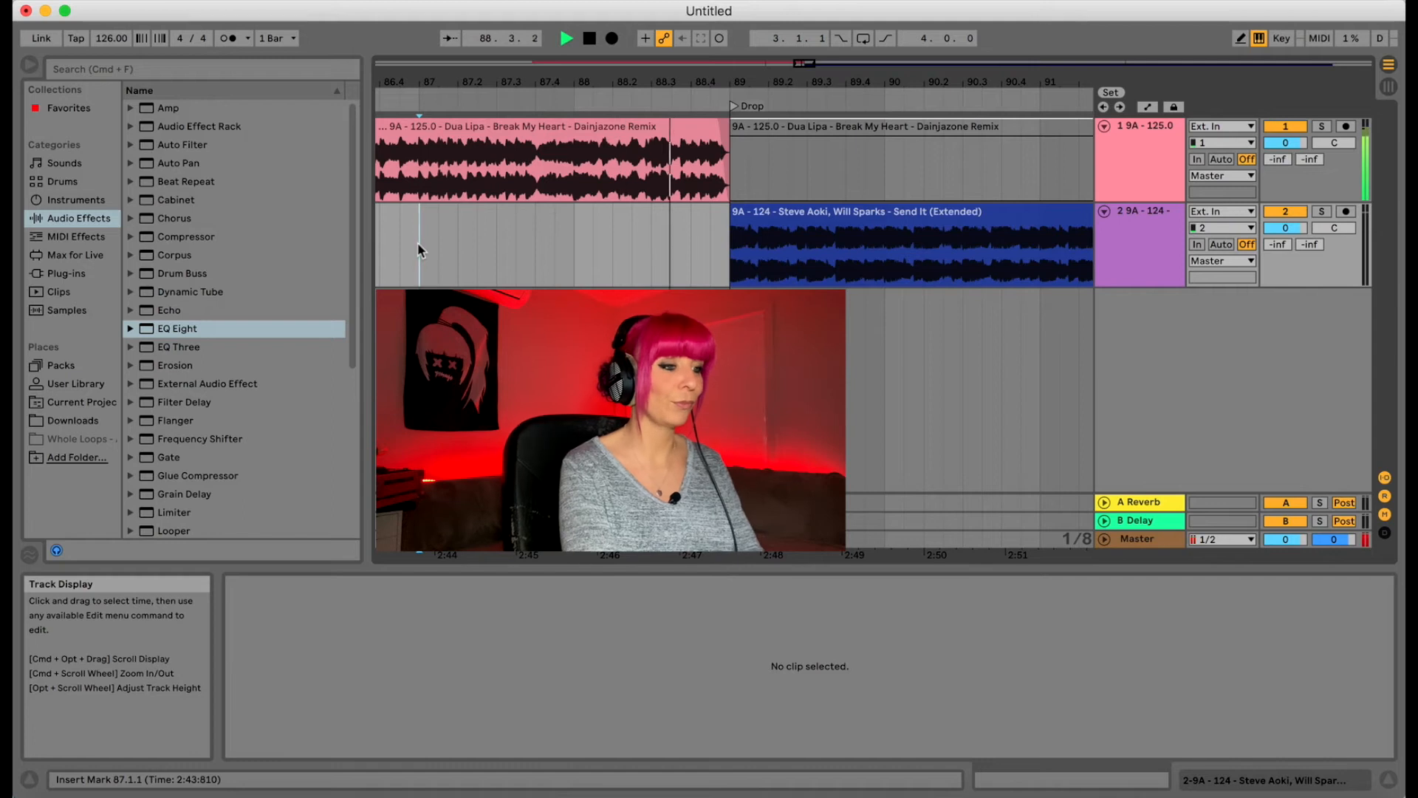
{"action": "key", "text": "space"}
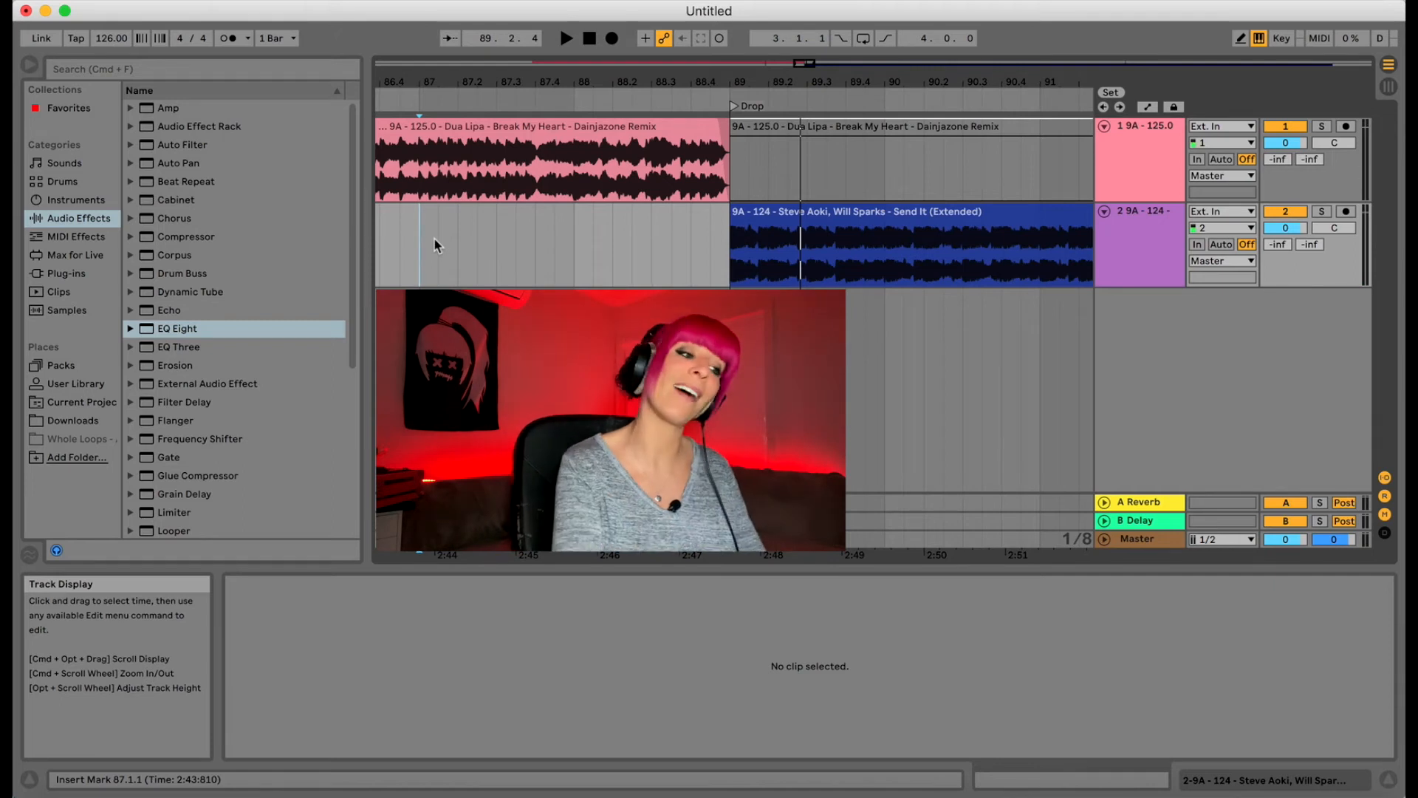
- Extend the Send It clip's start one bar earlier to bar 88 and play the transition from 87.4
{"action": "left_click", "coordinate": [739, 247]}
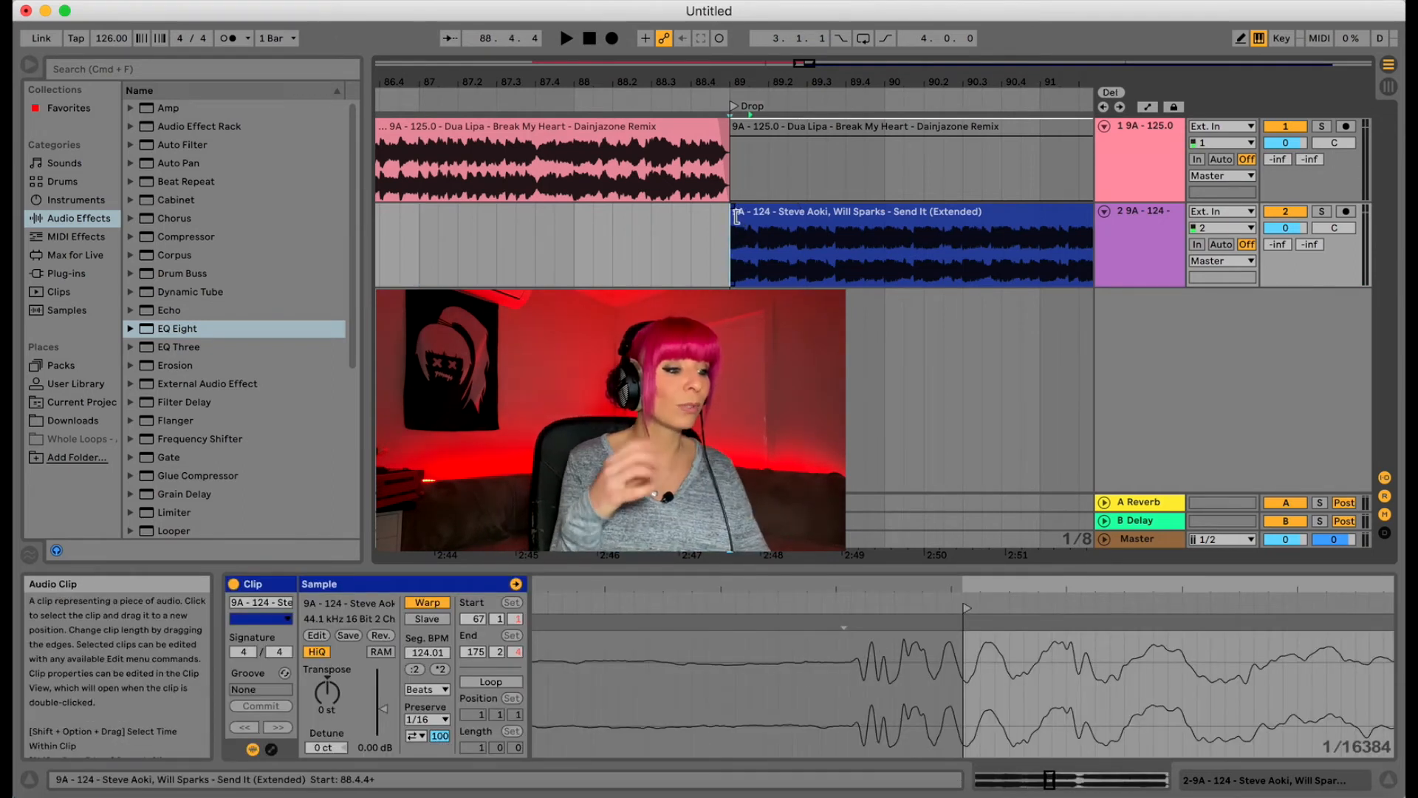
{"action": "left_click_drag", "start_coordinate": [737, 215], "coordinate": [569, 284]}
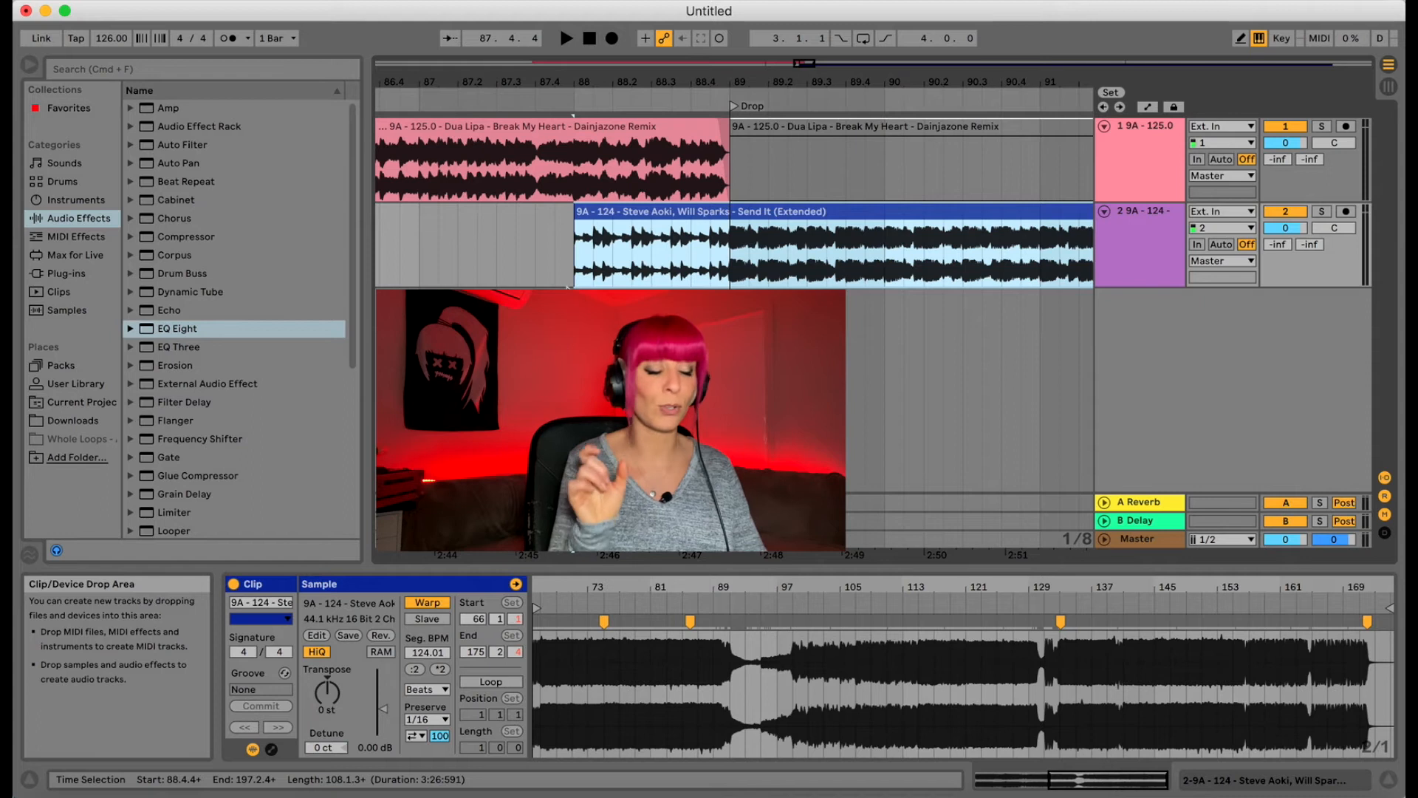
{"action": "left_click", "coordinate": [527, 255]}
{"action": "key", "text": "space"}
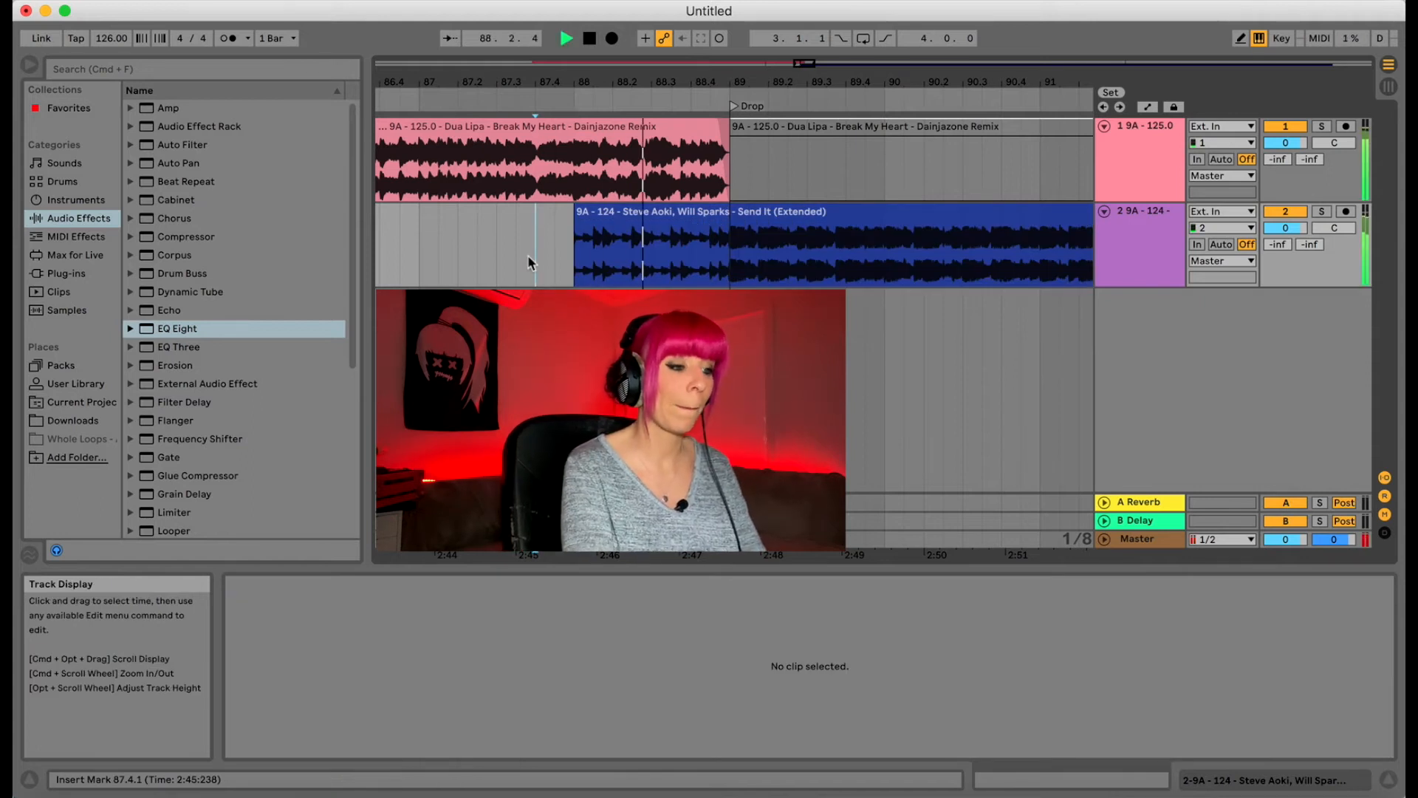
{"action": "key", "text": "space"}
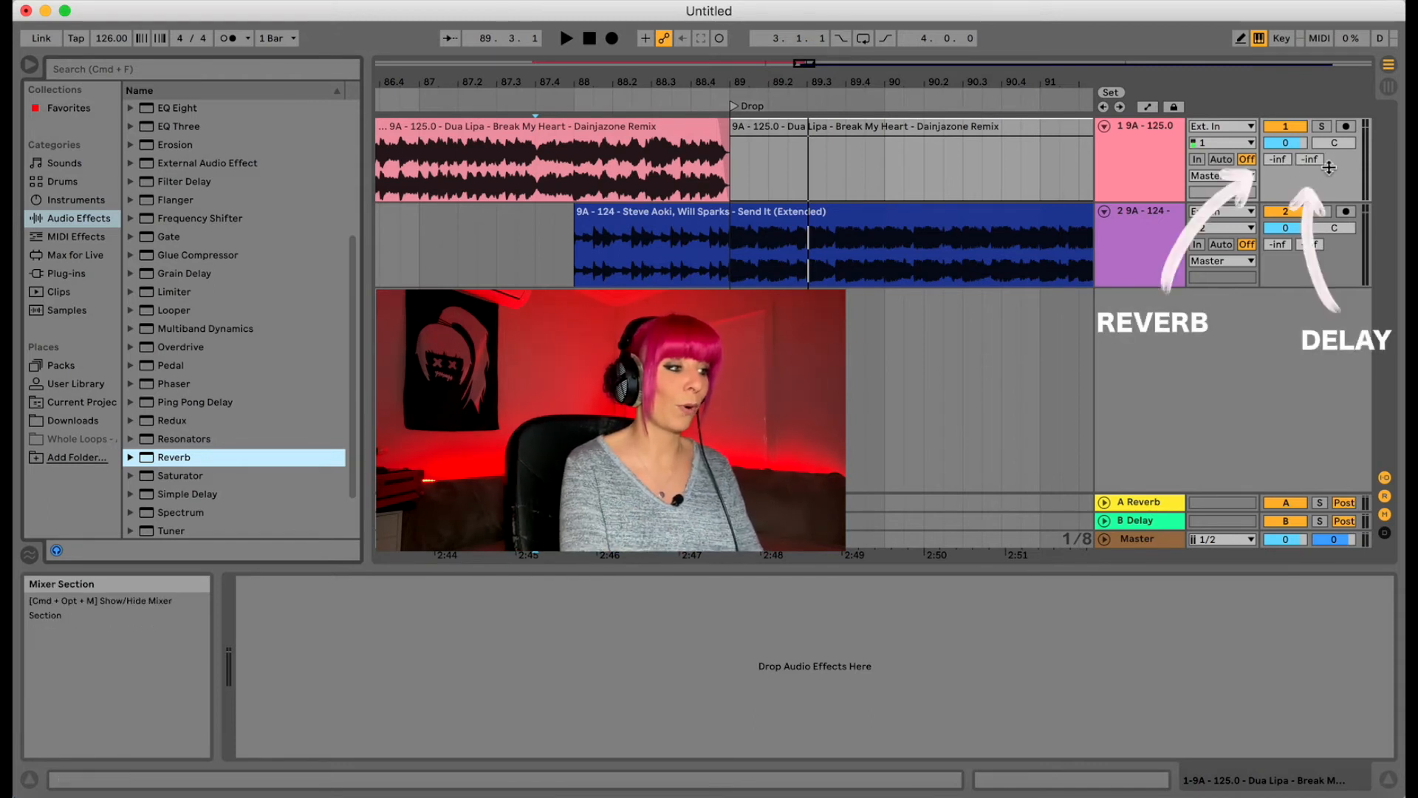
- Show the Break My Heart track's A-Reverb send automation and ramp it up to -3.0 dB just before the Drop locator
{"action": "left_click", "coordinate": [1281, 159]}
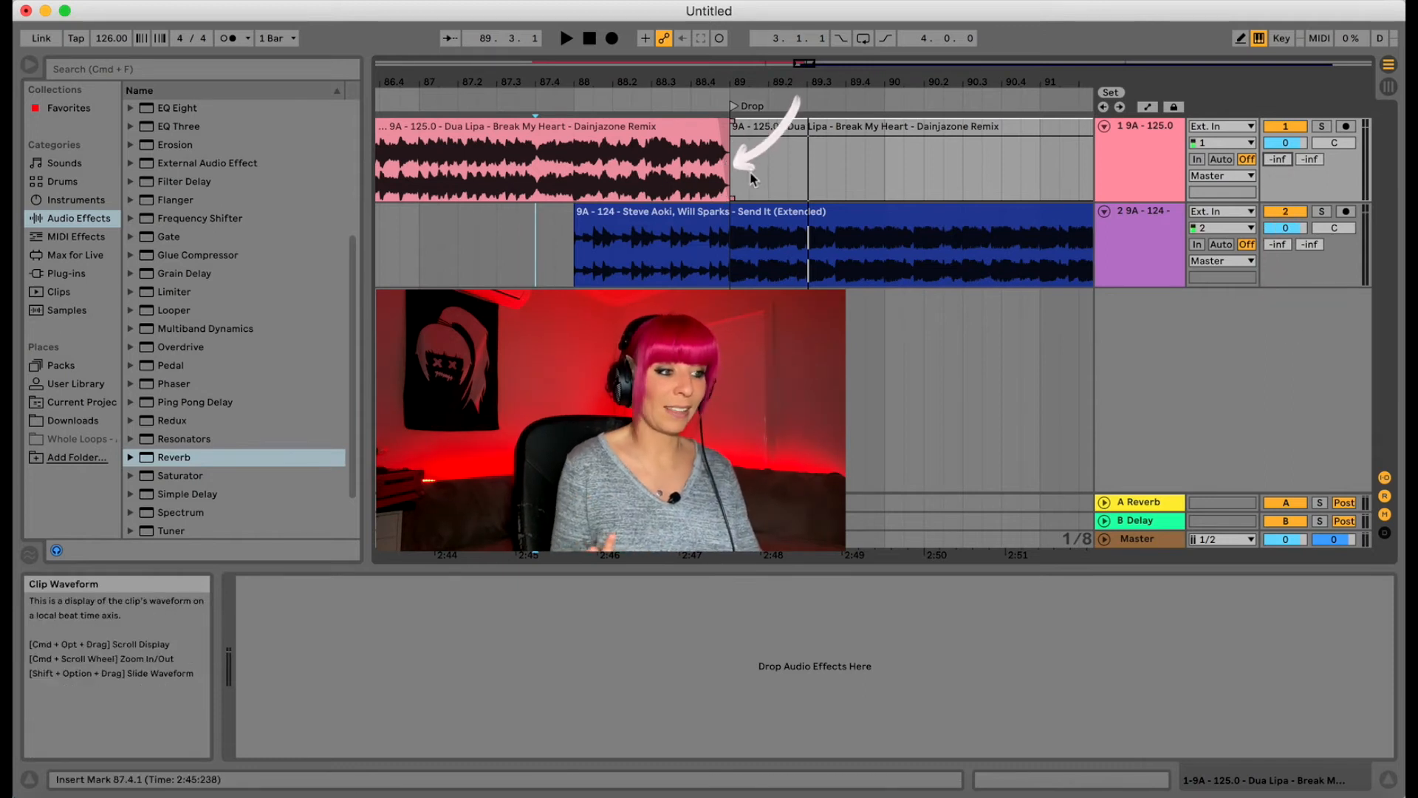
{"action": "left_click", "coordinate": [1147, 106]}
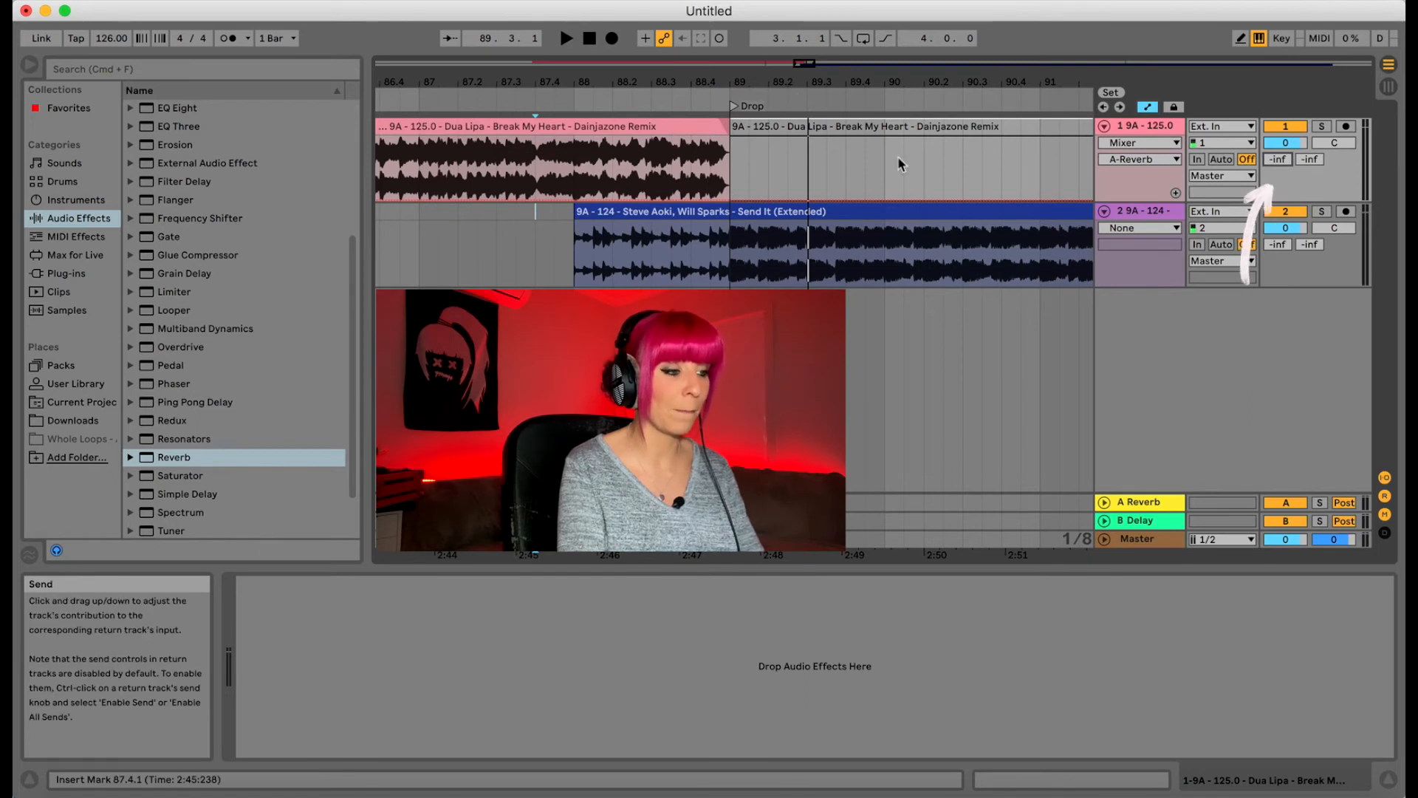
{"action": "left_click", "coordinate": [692, 200]}
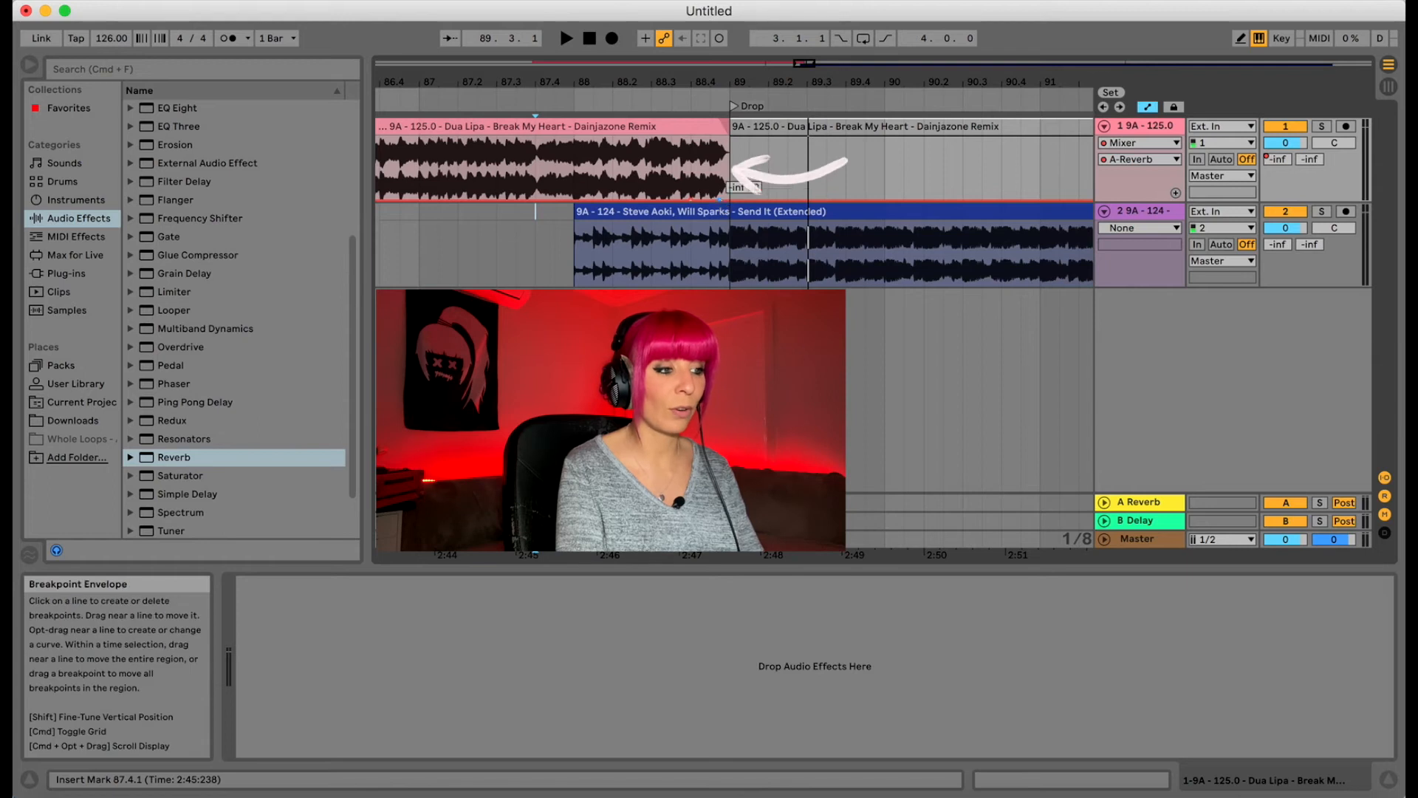
{"action": "left_click_drag", "start_coordinate": [720, 201], "coordinate": [711, 140]}
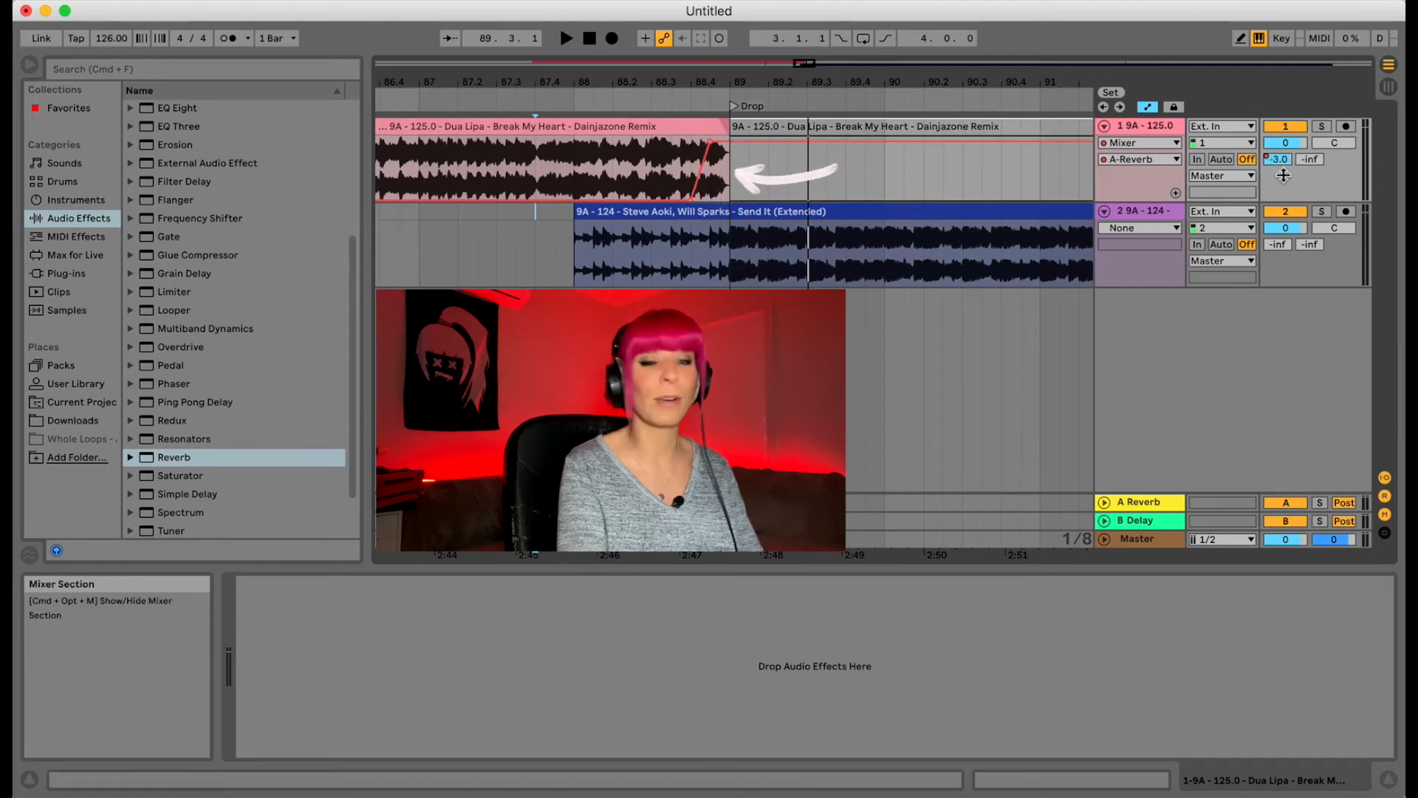
- Solo the Break My Heart track and play from 88.3 to hear the reverb tail across the drop
{"action": "left_click", "coordinate": [1322, 128]}
{"action": "left_click", "coordinate": [650, 181]}
{"action": "key", "text": "space"}
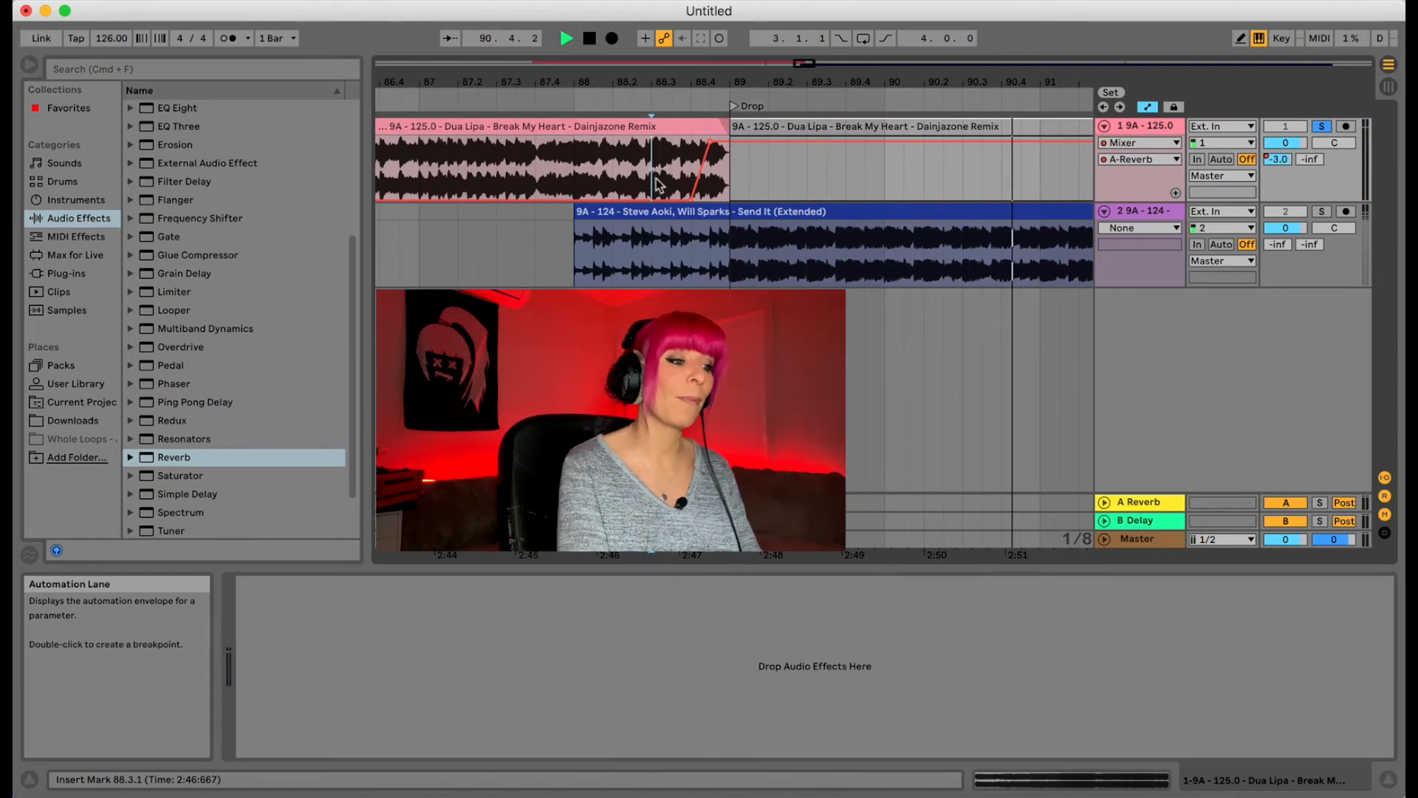
{"action": "key", "text": "space"}
{"action": "key", "text": "space"}
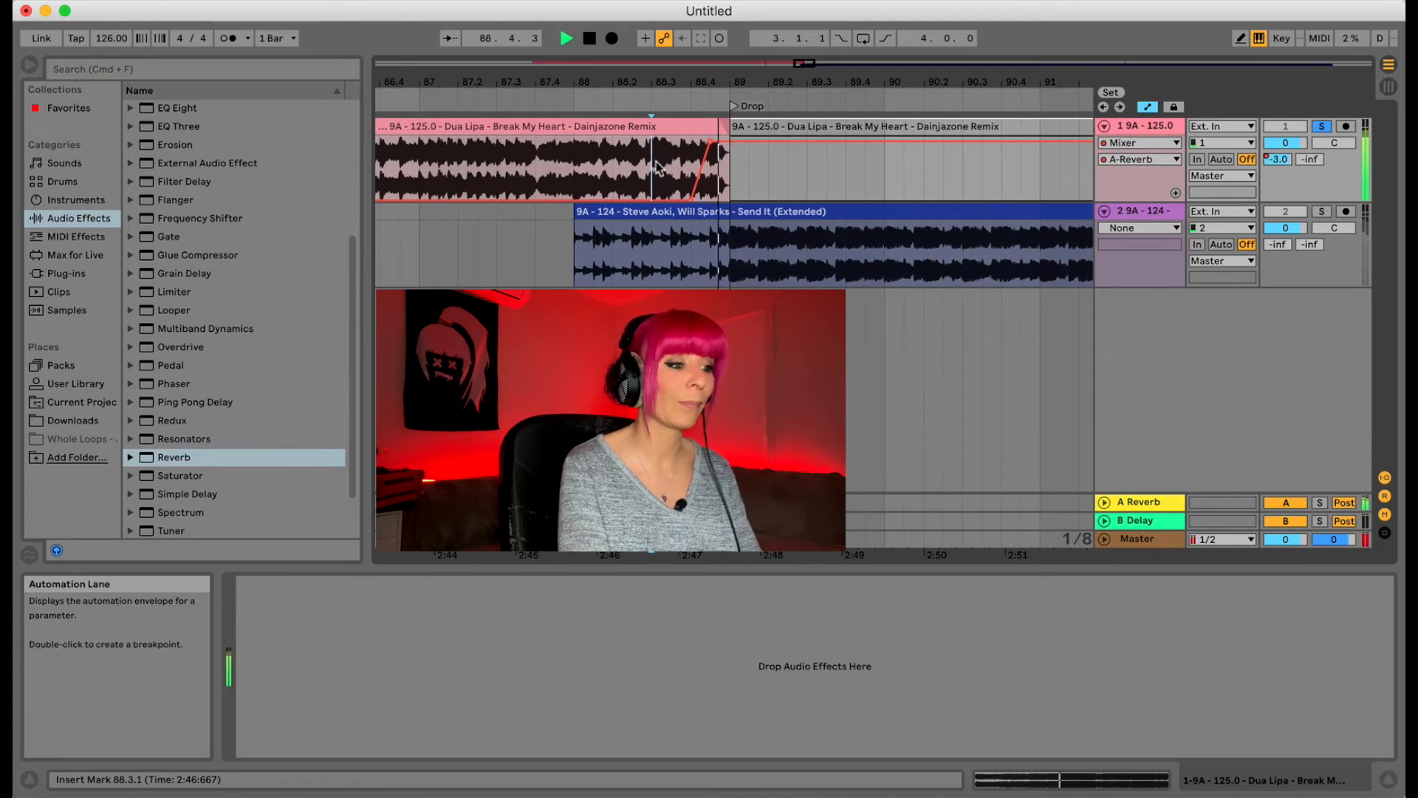
{"action": "key", "text": "space"}
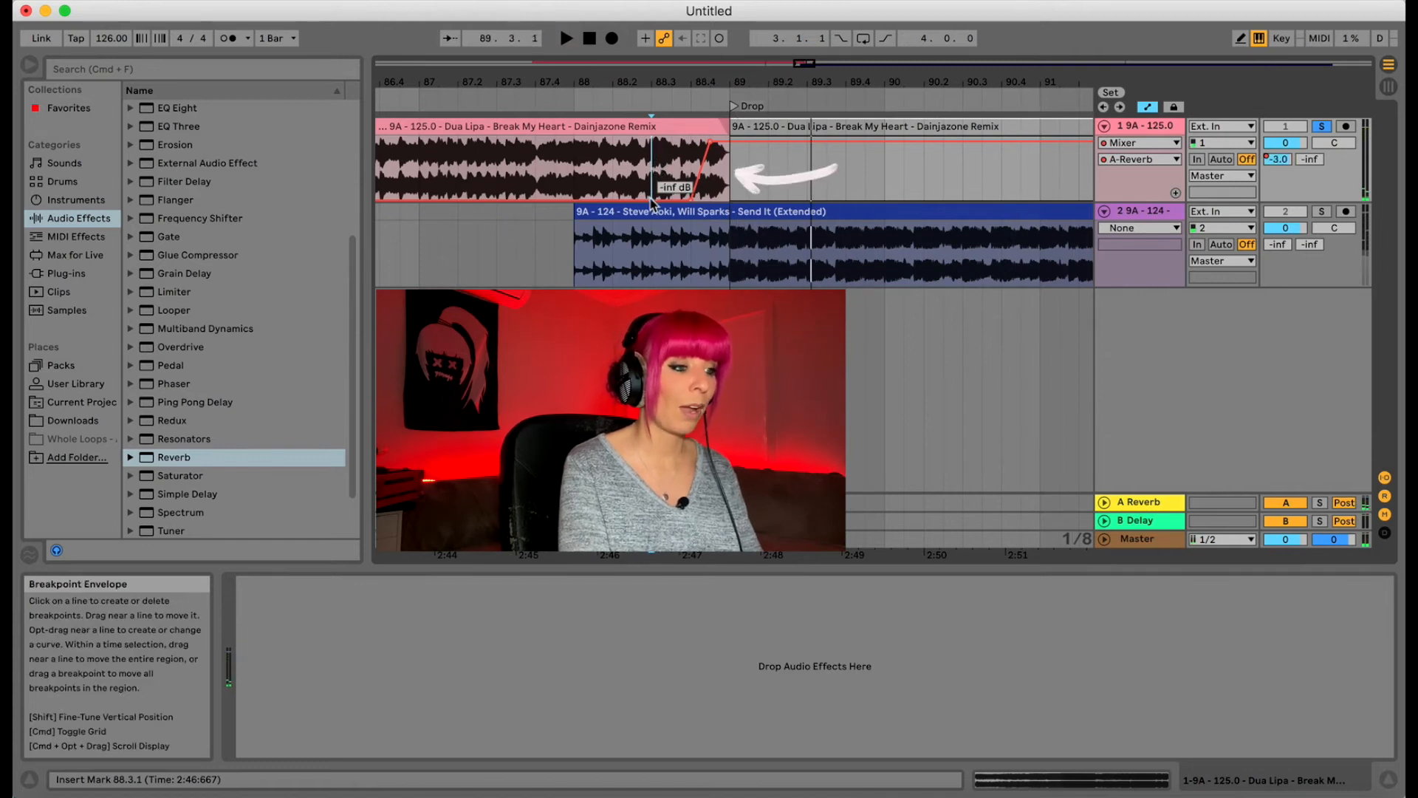
- Reshape the A-Reverb send automation to jump up to about -11.5 dB at 88.3 and play the result from just before it
{"action": "left_click_drag", "start_coordinate": [652, 200], "coordinate": [651, 149]}
{"action": "left_click", "coordinate": [709, 142]}
{"action": "left_click", "coordinate": [627, 189]}
{"action": "key", "text": "space"}
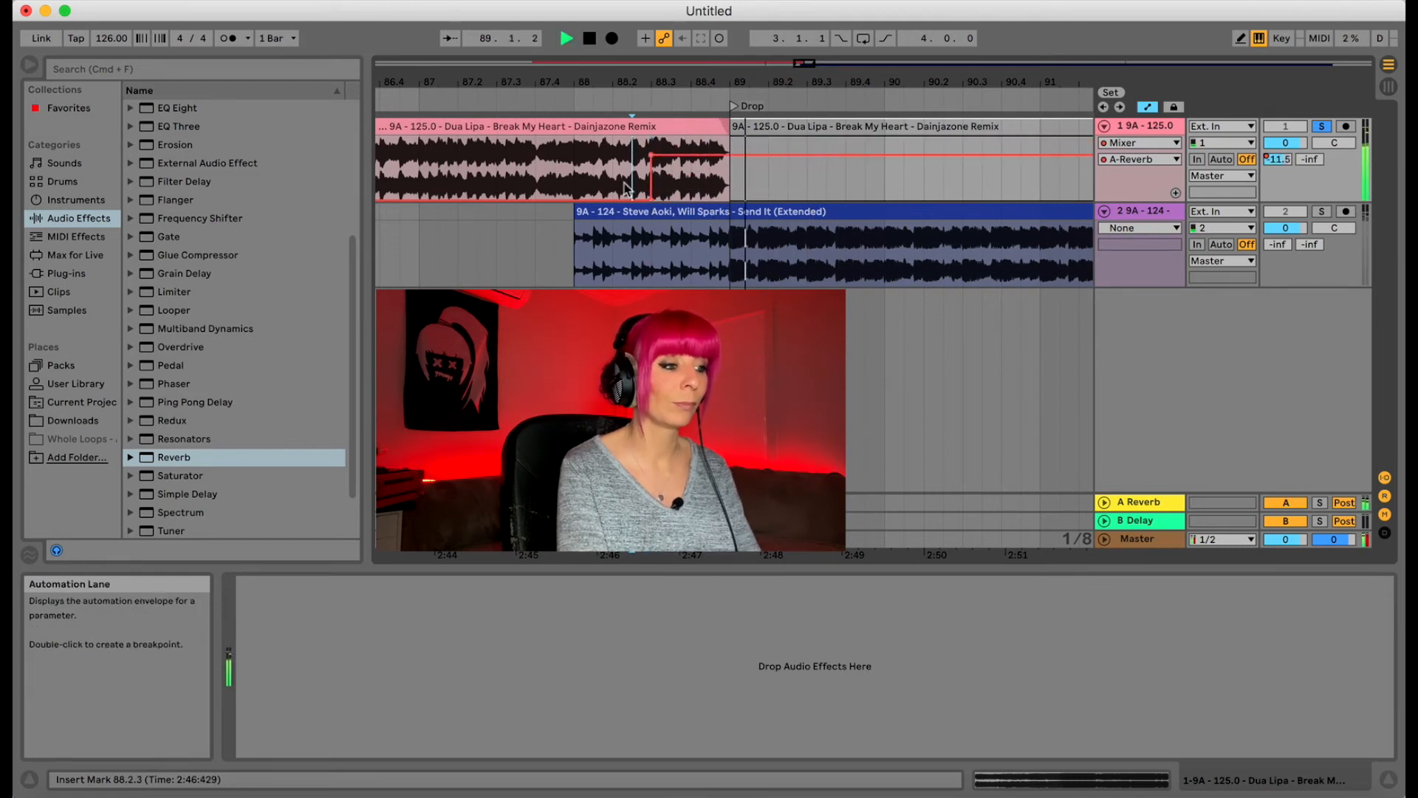
{"action": "left_click", "coordinate": [593, 182]}
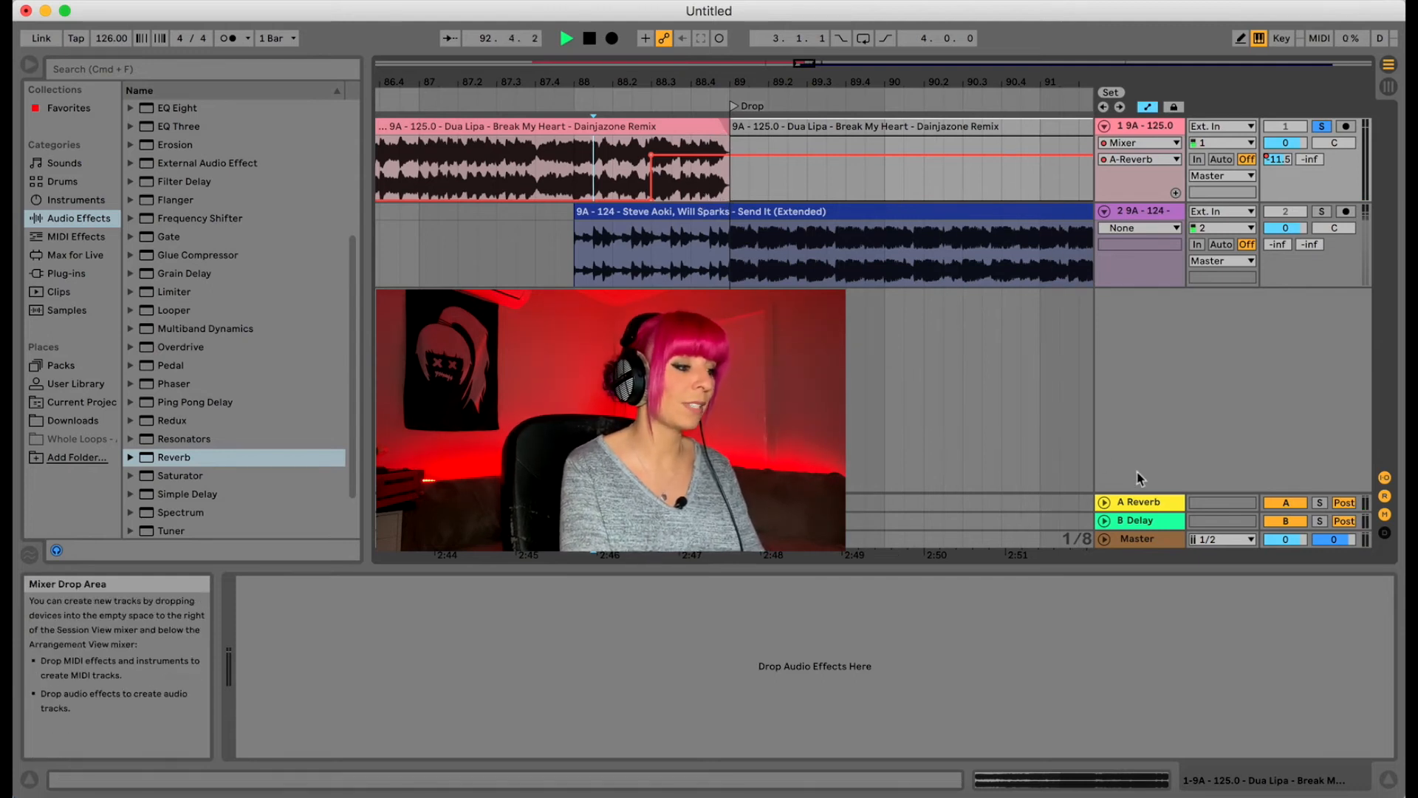
- Set the A Reverb return's Decay Time to 7.15 s and its Dry/Wet to 62 %
{"action": "left_click", "coordinate": [1150, 509]}
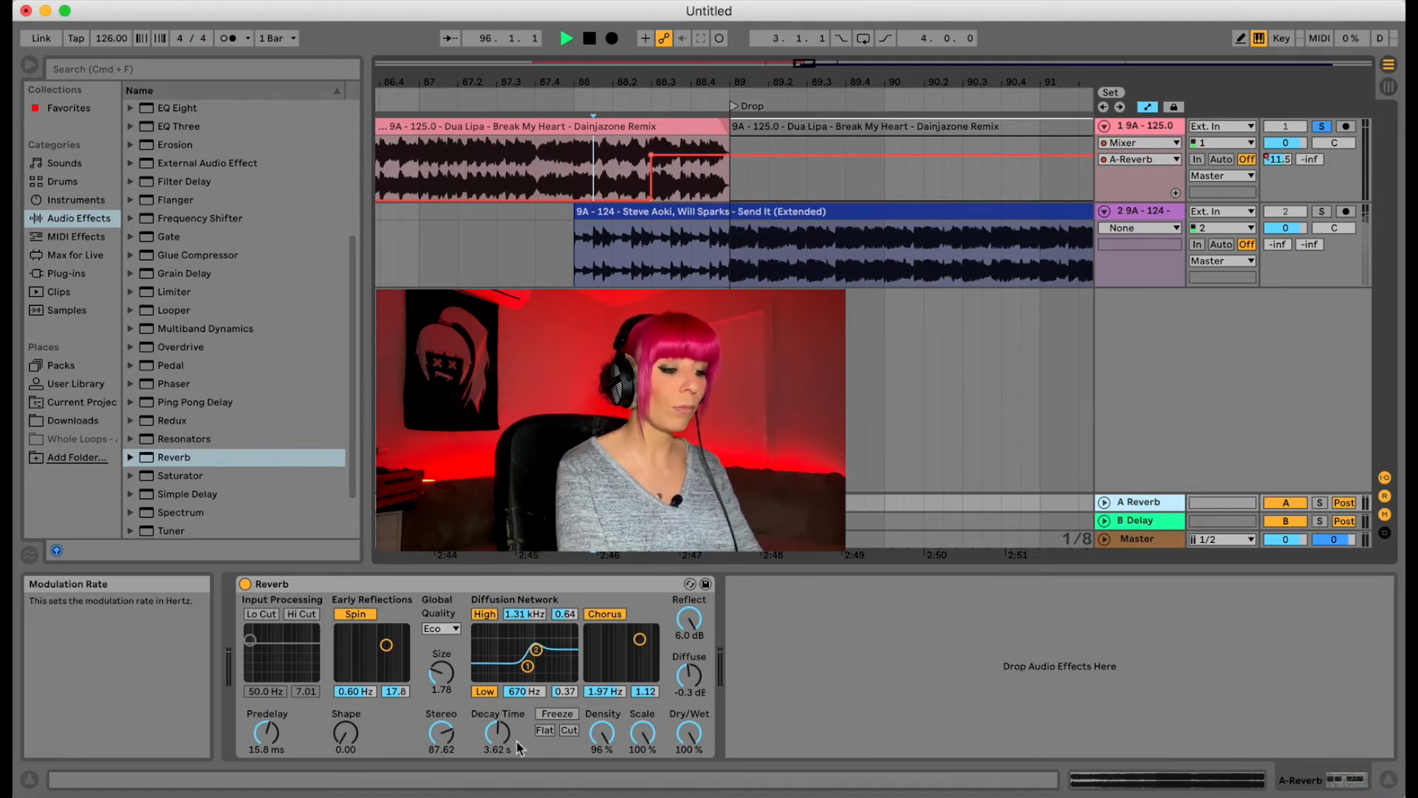
{"action": "scroll", "coordinate": [505, 734], "scroll_direction": "up", "scroll_amount": 5}
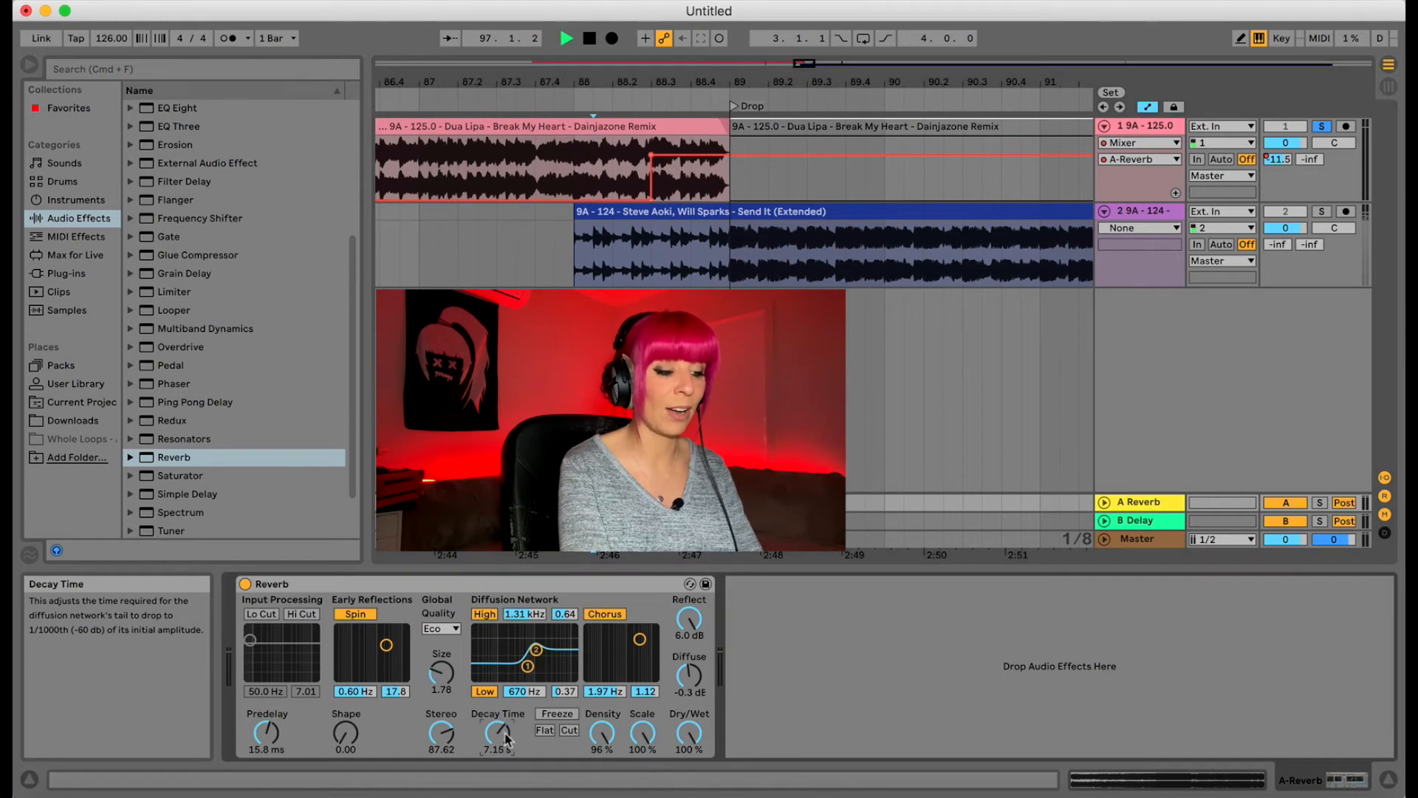
{"action": "left_click_drag", "start_coordinate": [692, 733], "coordinate": [693, 766]}
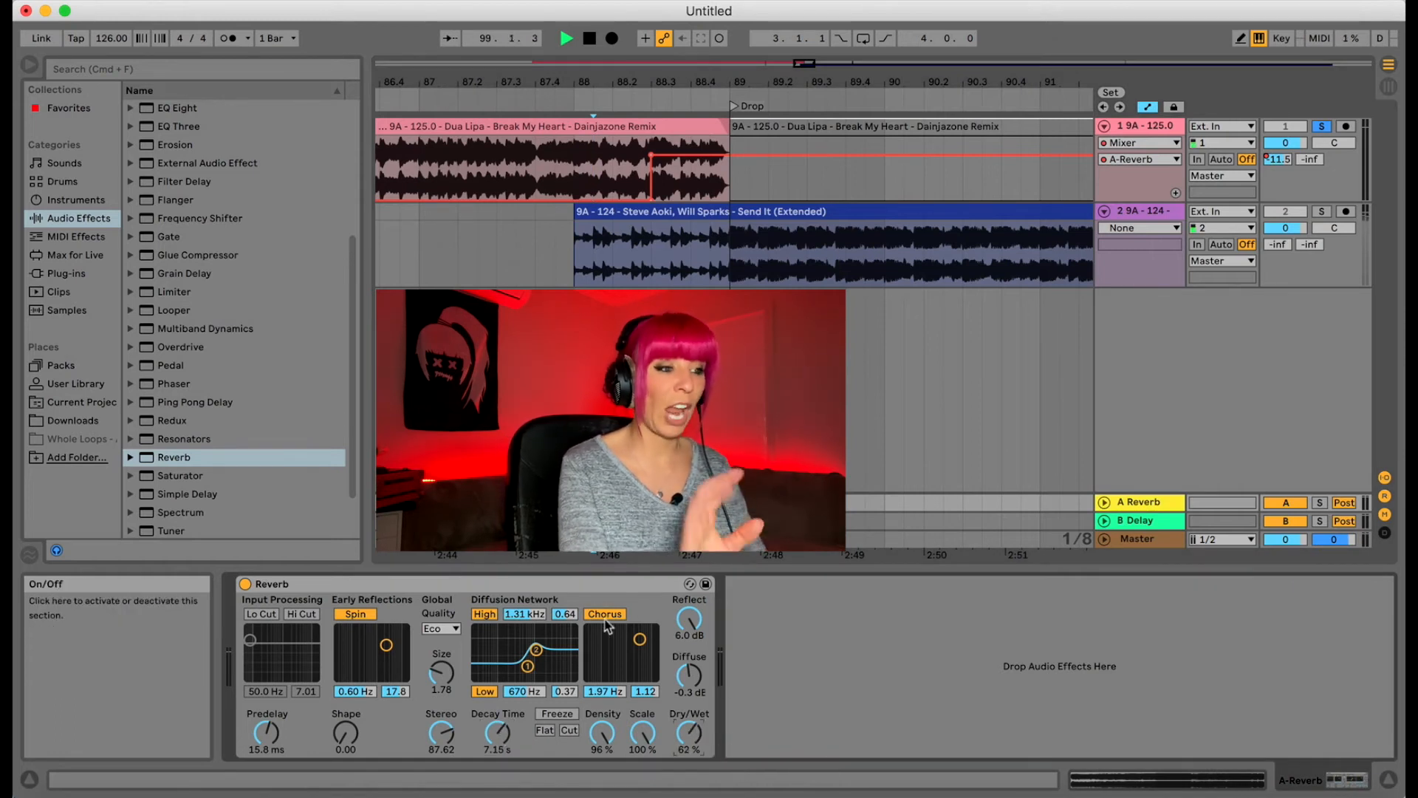
- Loop the span from 88.3.1 to 89.3.1 around the Drop locator and start looped playback
{"action": "left_click", "coordinate": [611, 174]}
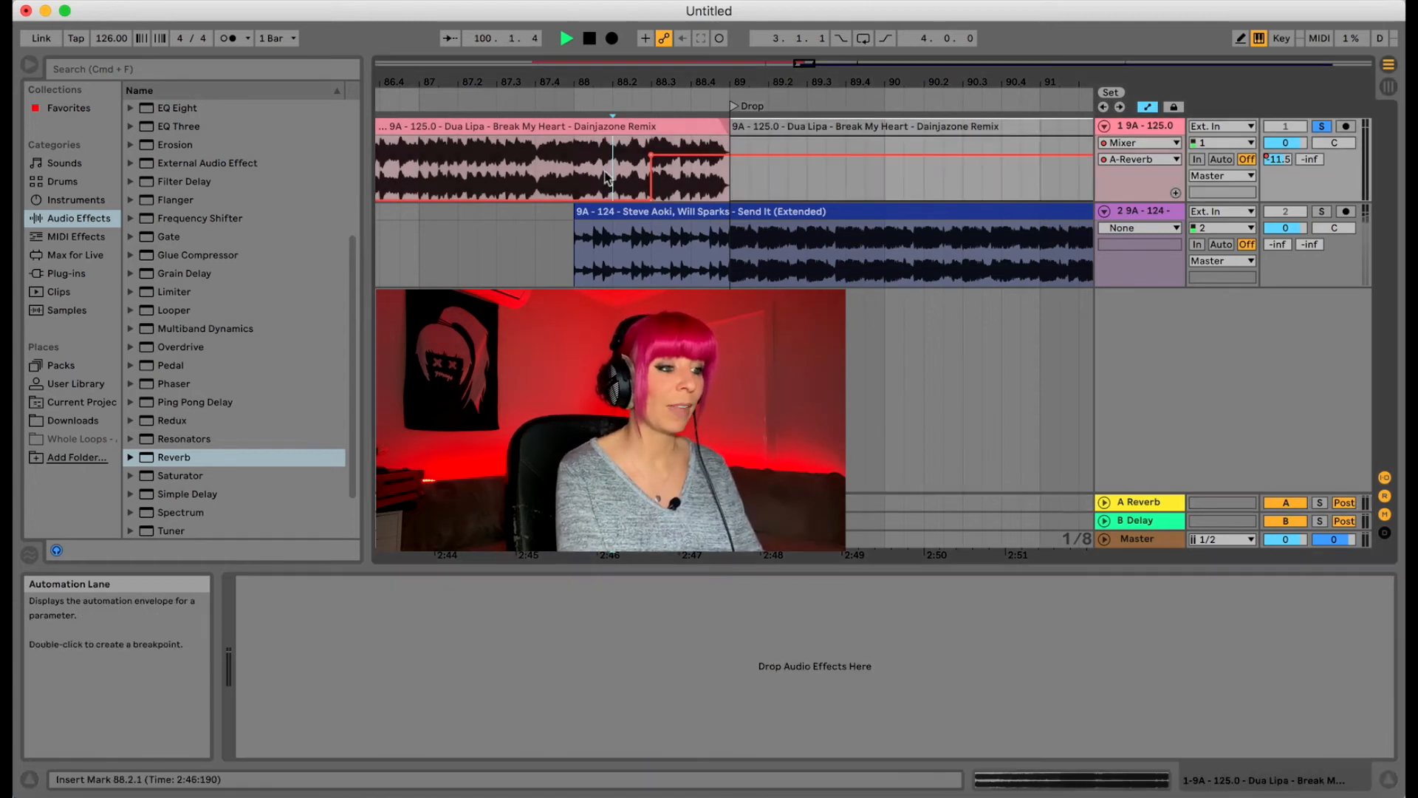
{"action": "left_click_drag", "start_coordinate": [577, 177], "coordinate": [844, 176]}
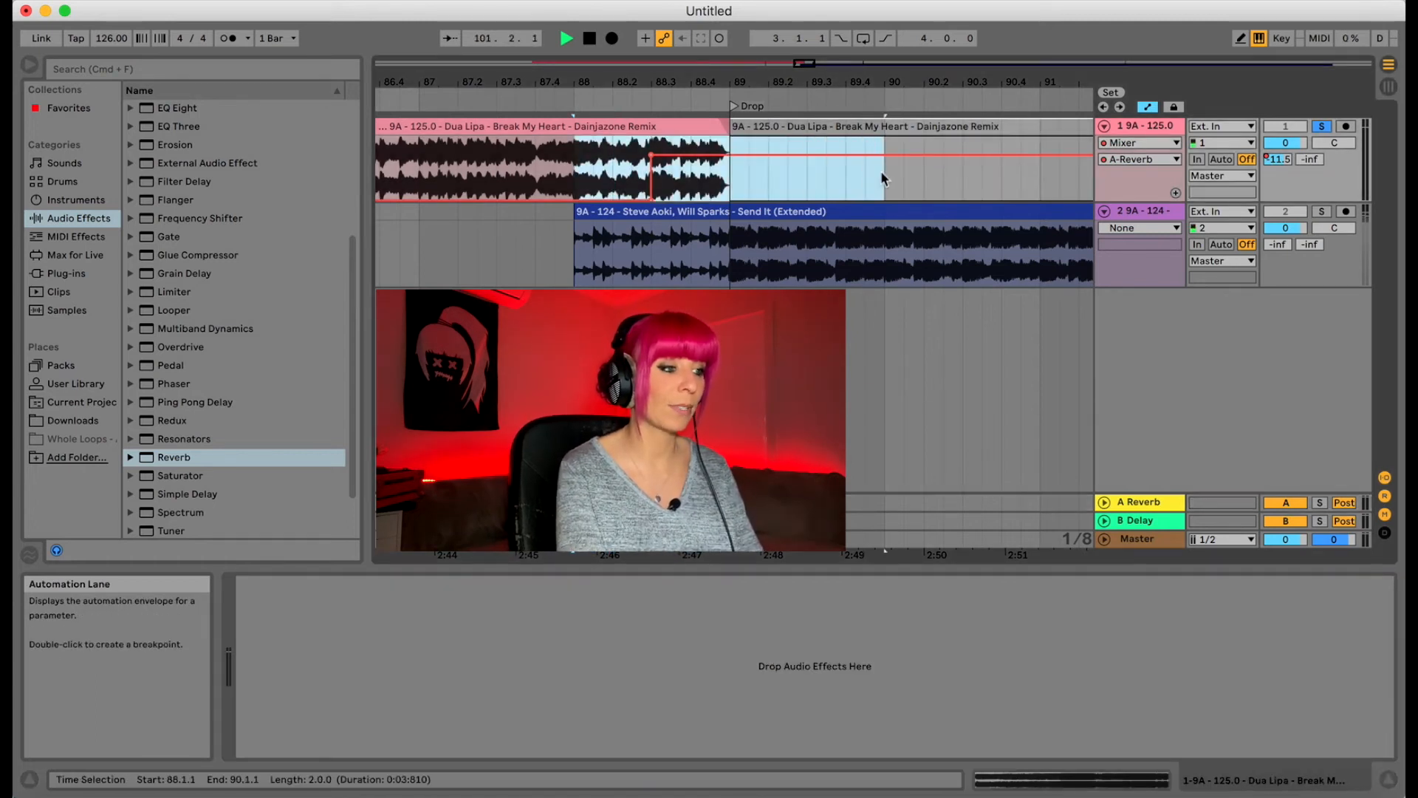
{"action": "left_click_drag", "start_coordinate": [650, 174], "coordinate": [752, 174]}
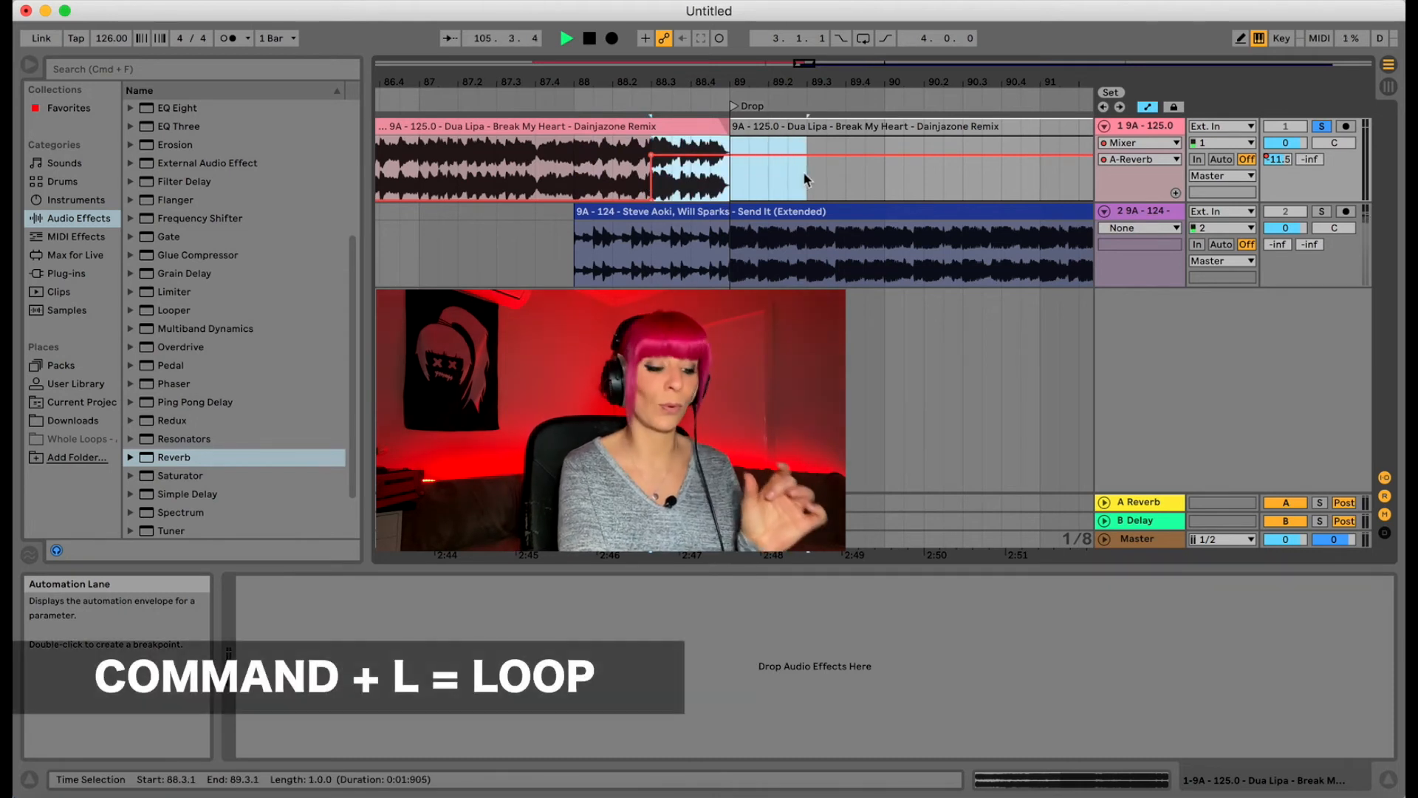
{"action": "key", "text": "super+l"}
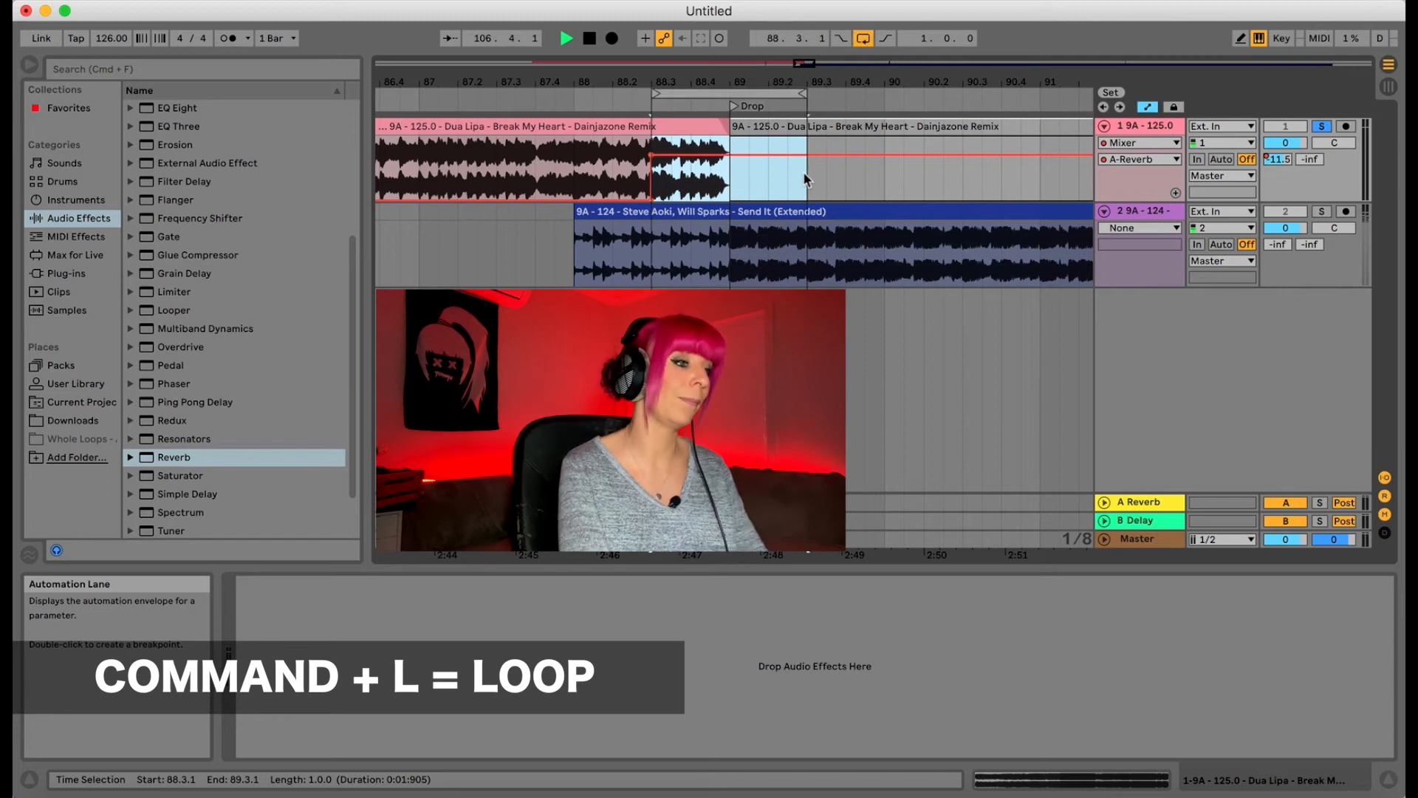
{"action": "key", "text": "space"}
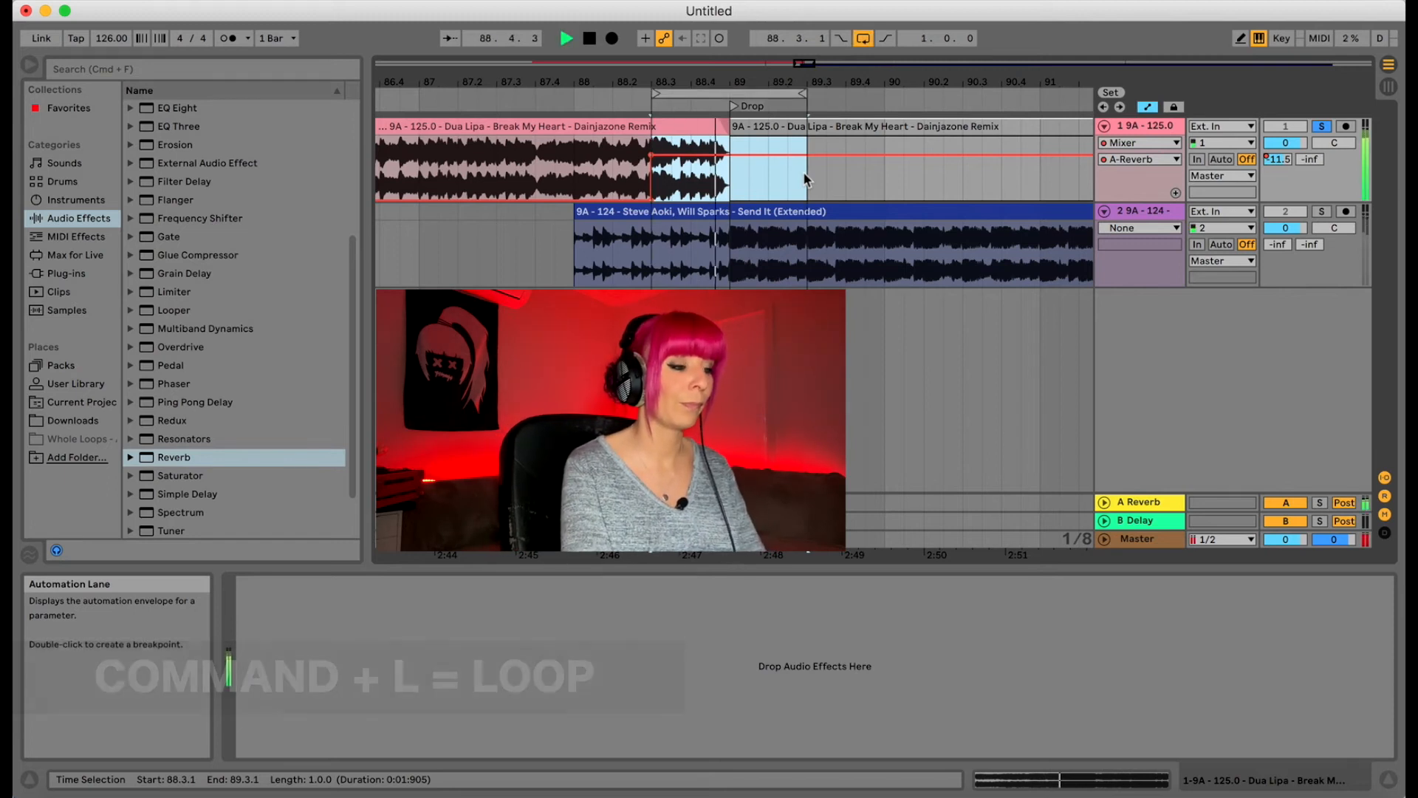
- Set the A Reverb return's Decay Time to 20.2 s, Dry/Wet to 54 % and Diffuse to -6.3 dB
{"action": "left_click", "coordinate": [1137, 501]}
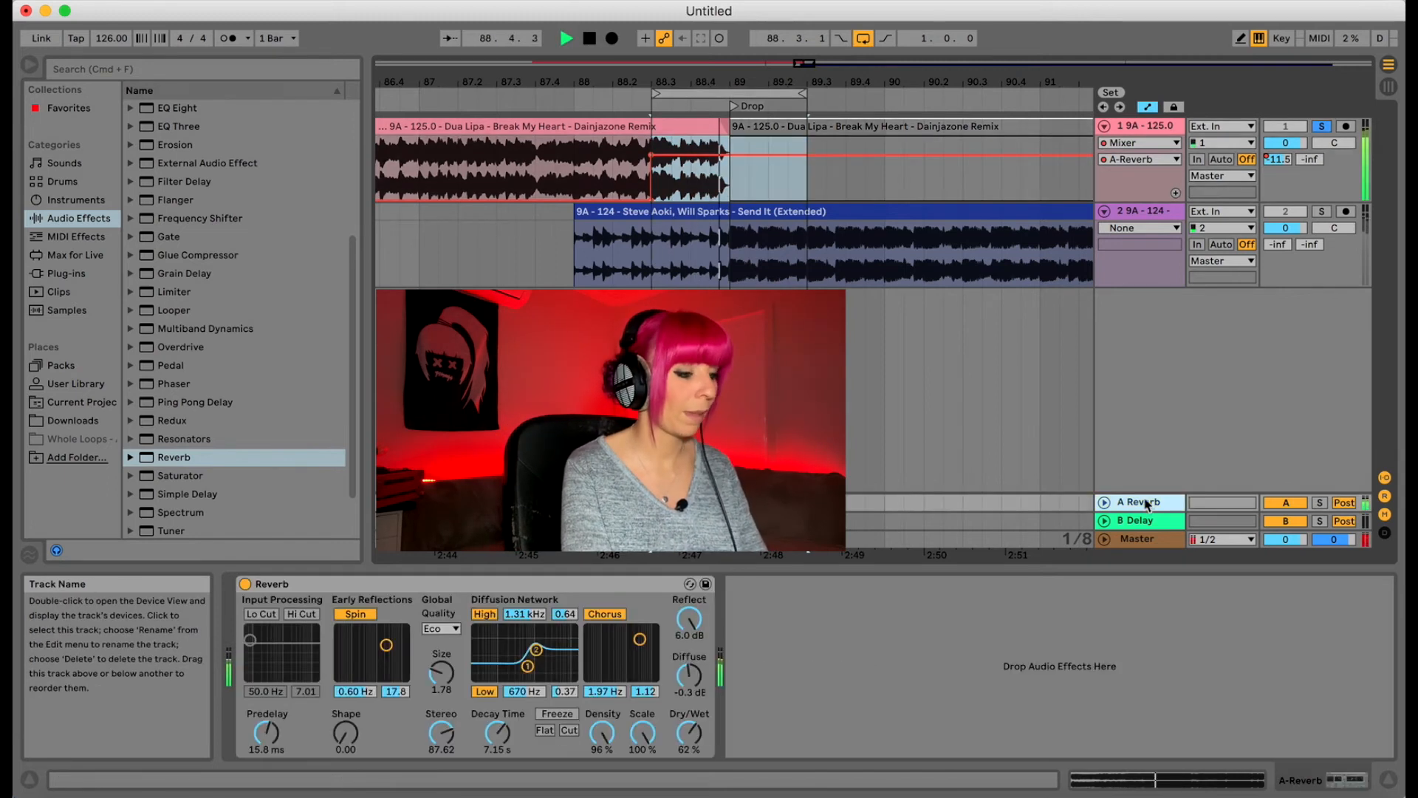
{"action": "left_click_drag", "start_coordinate": [497, 736], "coordinate": [499, 734]}
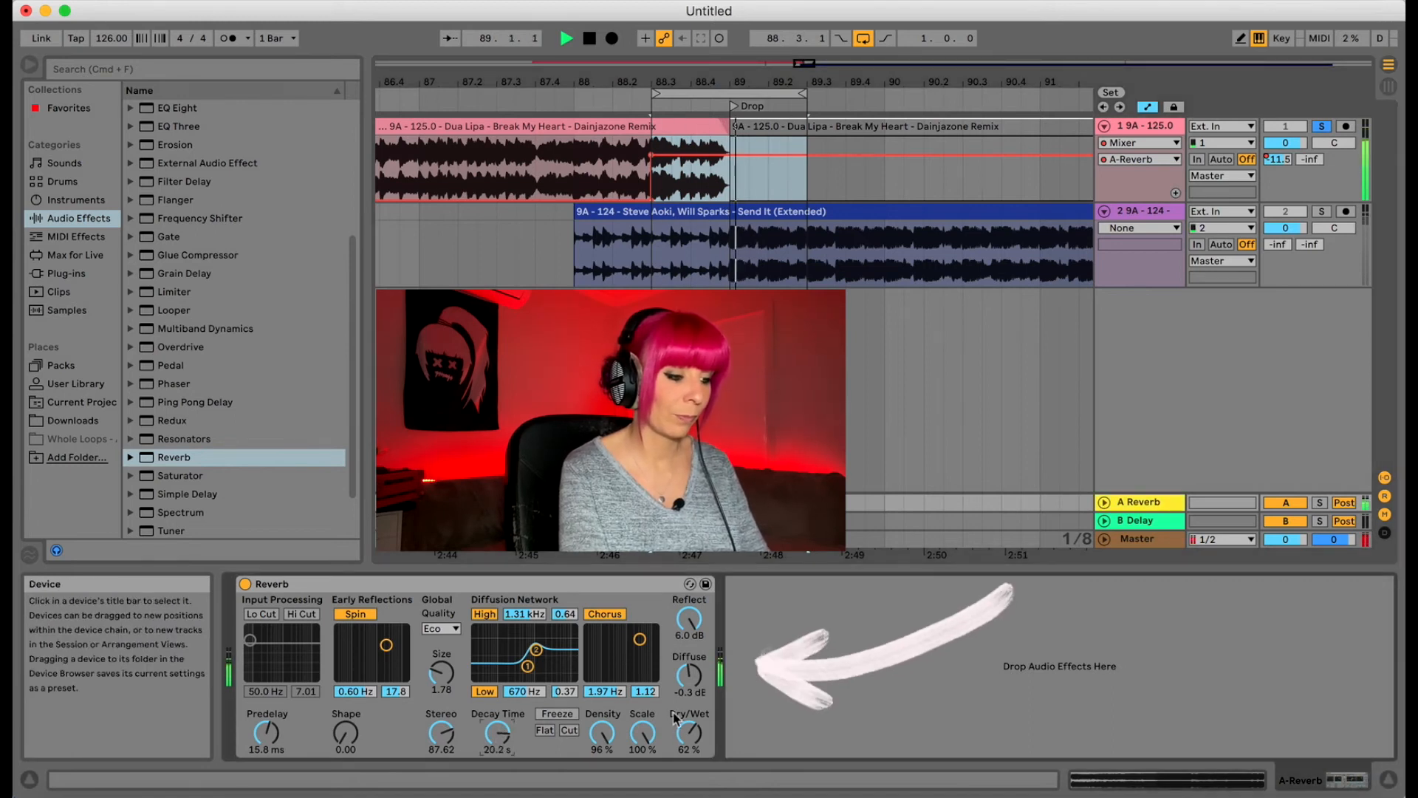
{"action": "mouse_move", "coordinate": [690, 733]}
{"action": "left_mouse_down"}
{"action": "mouse_move", "coordinate": [689, 786]}
{"action": "mouse_move", "coordinate": [689, 743]}
{"action": "left_mouse_up"}
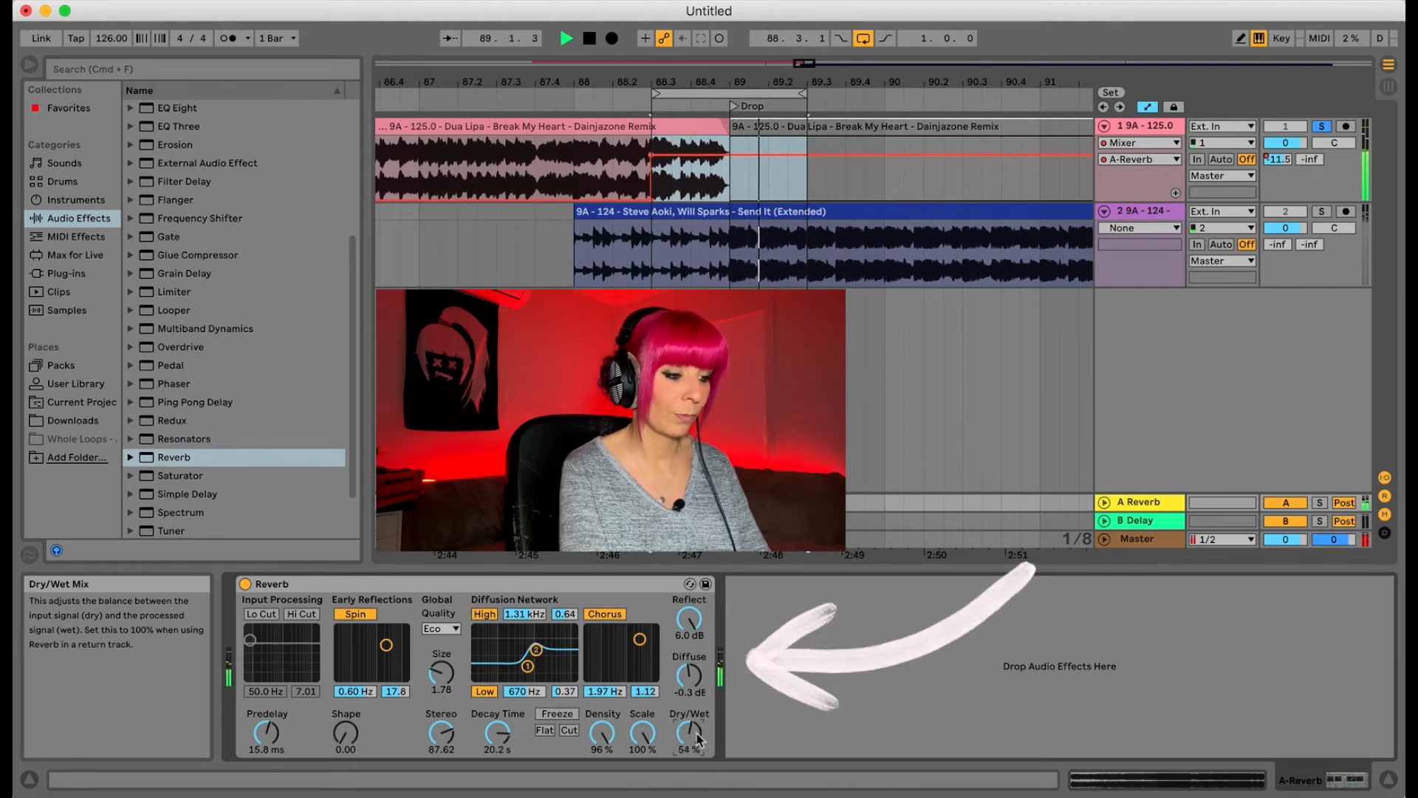
{"action": "left_click_drag", "start_coordinate": [689, 676], "coordinate": [689, 681]}
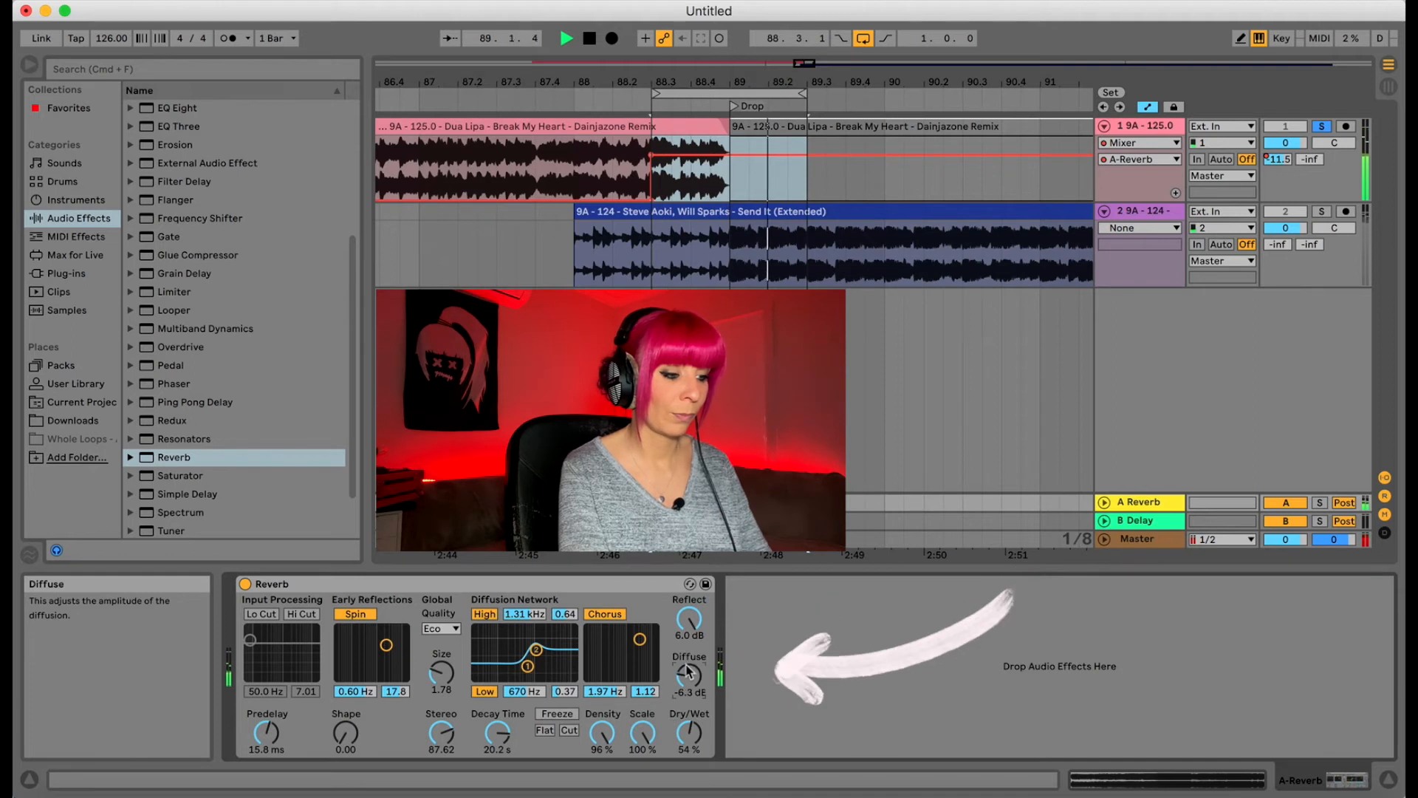
- Enable the reverb's Lo Cut and Hi Cut input filters, set the band to 6.75 kHz with width 7.58, and stop playback
{"action": "left_click", "coordinate": [302, 614]}
{"action": "left_click", "coordinate": [267, 616]}
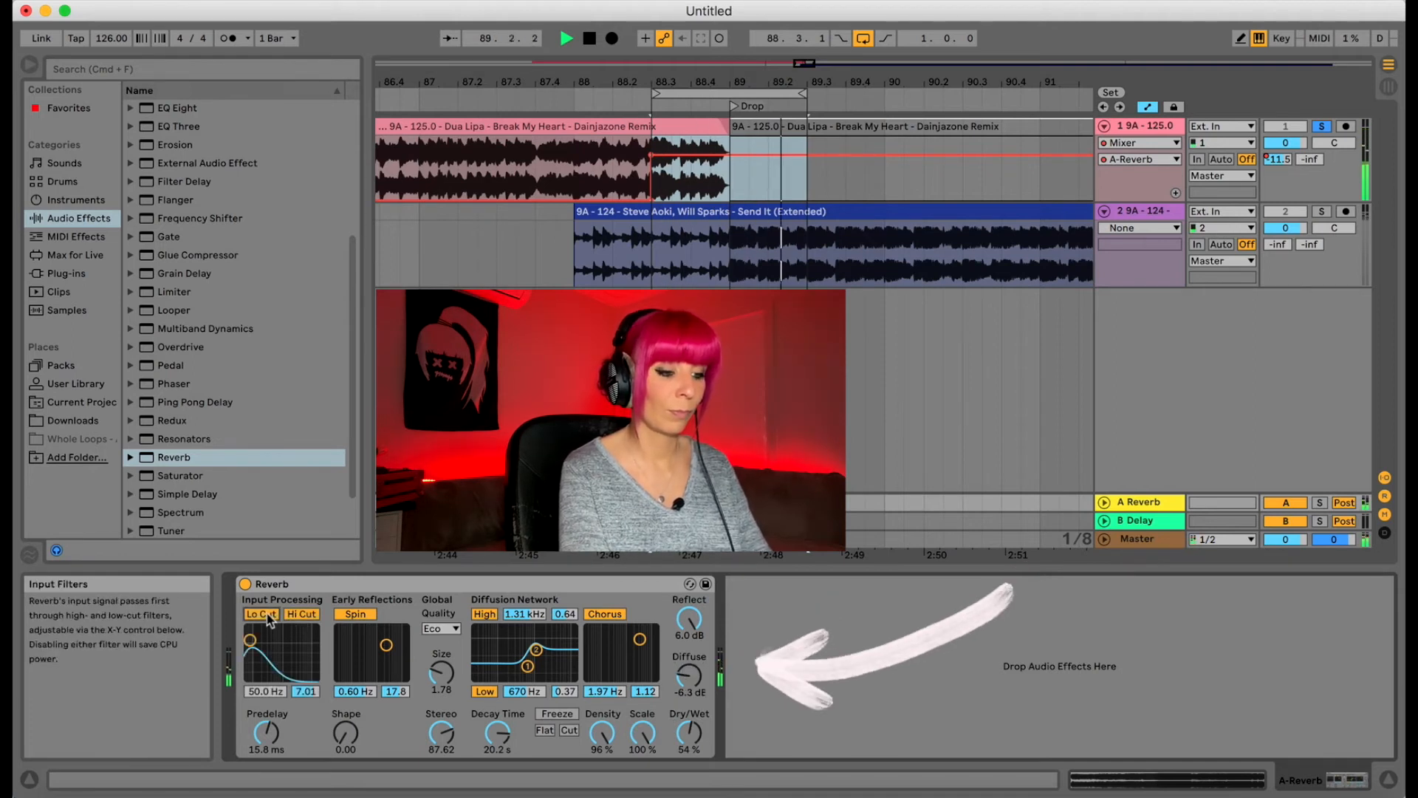
{"action": "left_click_drag", "start_coordinate": [251, 640], "coordinate": [279, 649]}
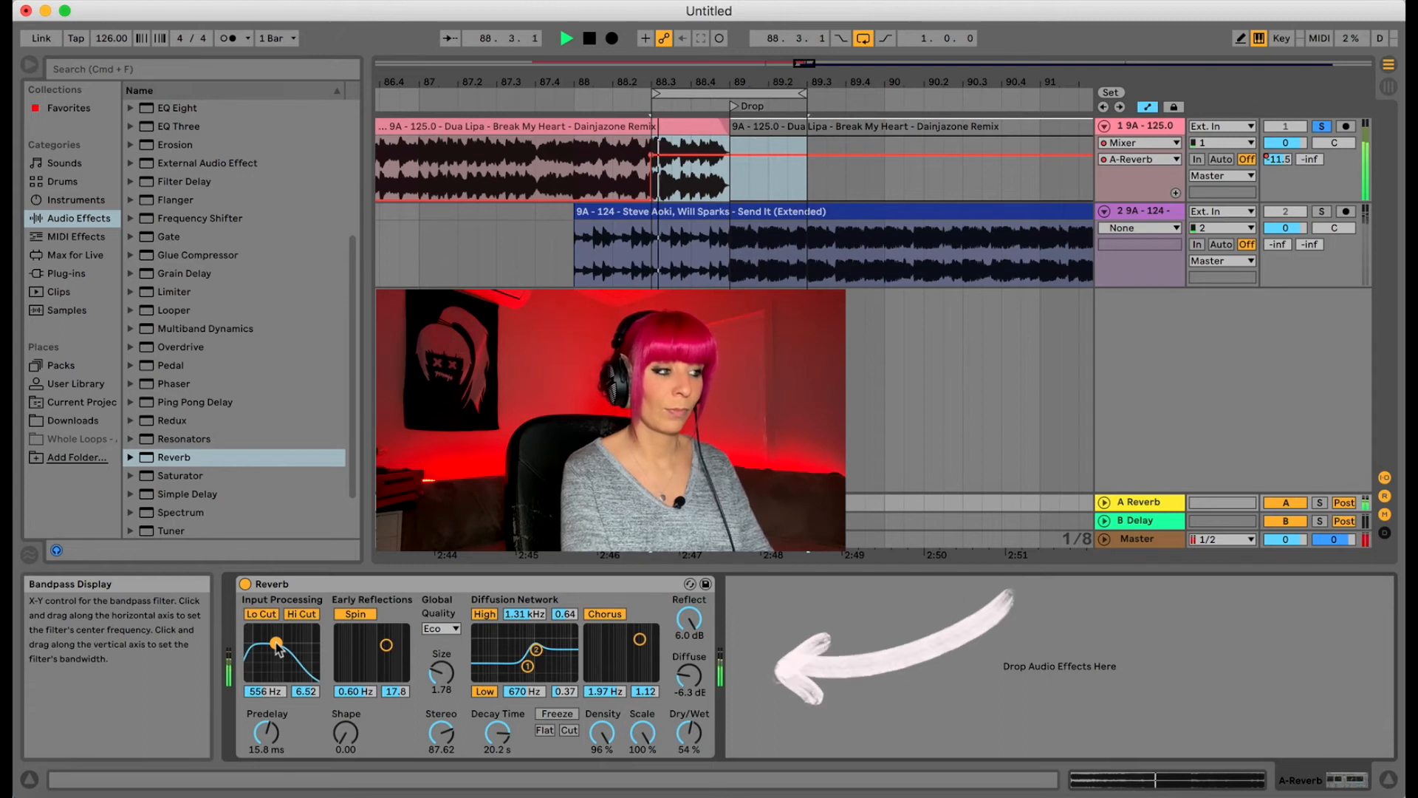
{"action": "mouse_move", "coordinate": [277, 648]}
{"action": "left_mouse_down"}
{"action": "mouse_move", "coordinate": [263, 642]}
{"action": "mouse_move", "coordinate": [303, 637]}
{"action": "left_mouse_up"}
{"action": "key", "text": "space"}
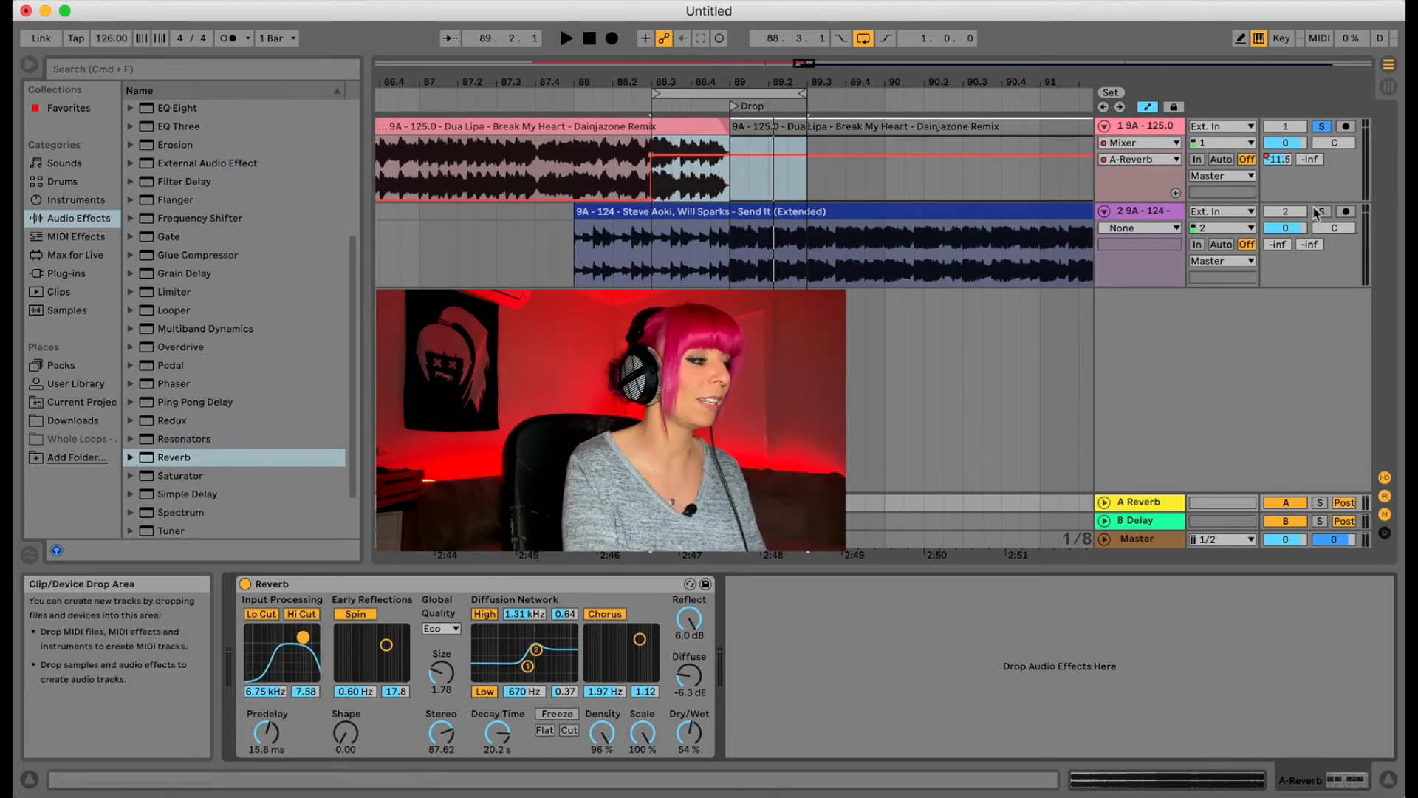
- Unsolo the Break My Heart track and switch off the arrangement loop
{"action": "left_click", "coordinate": [1324, 126]}
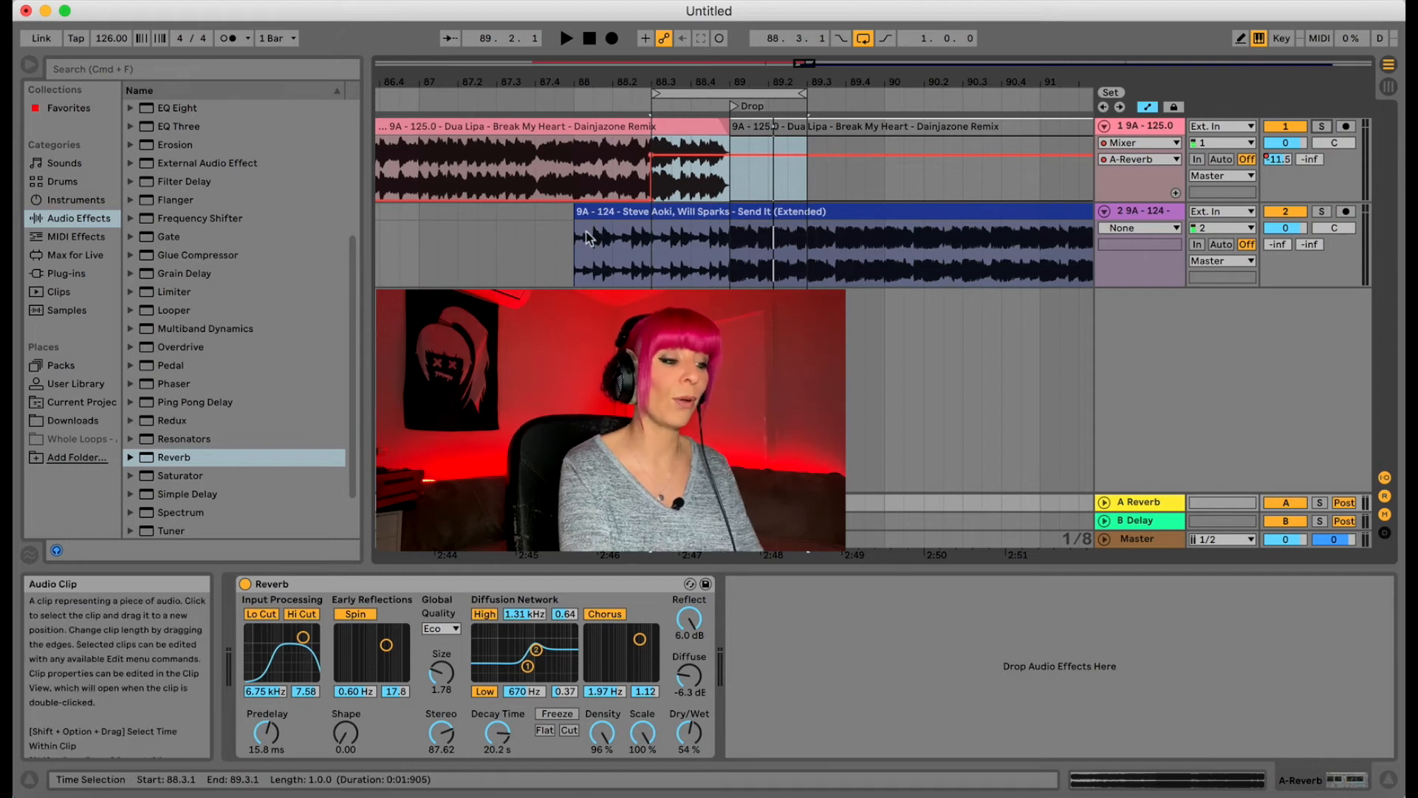
{"action": "left_click", "coordinate": [861, 40]}
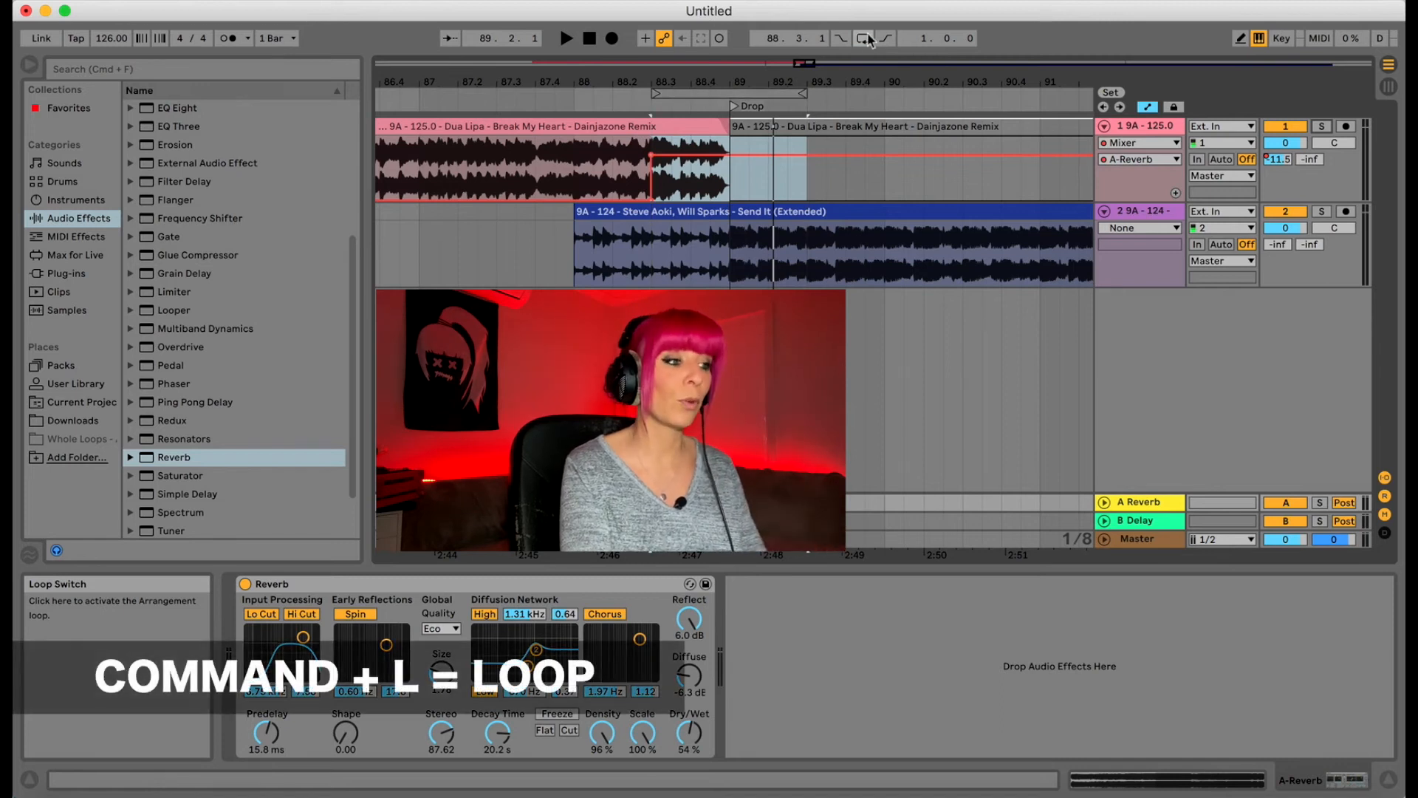
{"action": "left_click", "coordinate": [861, 40]}
{"action": "left_click", "coordinate": [861, 40]}
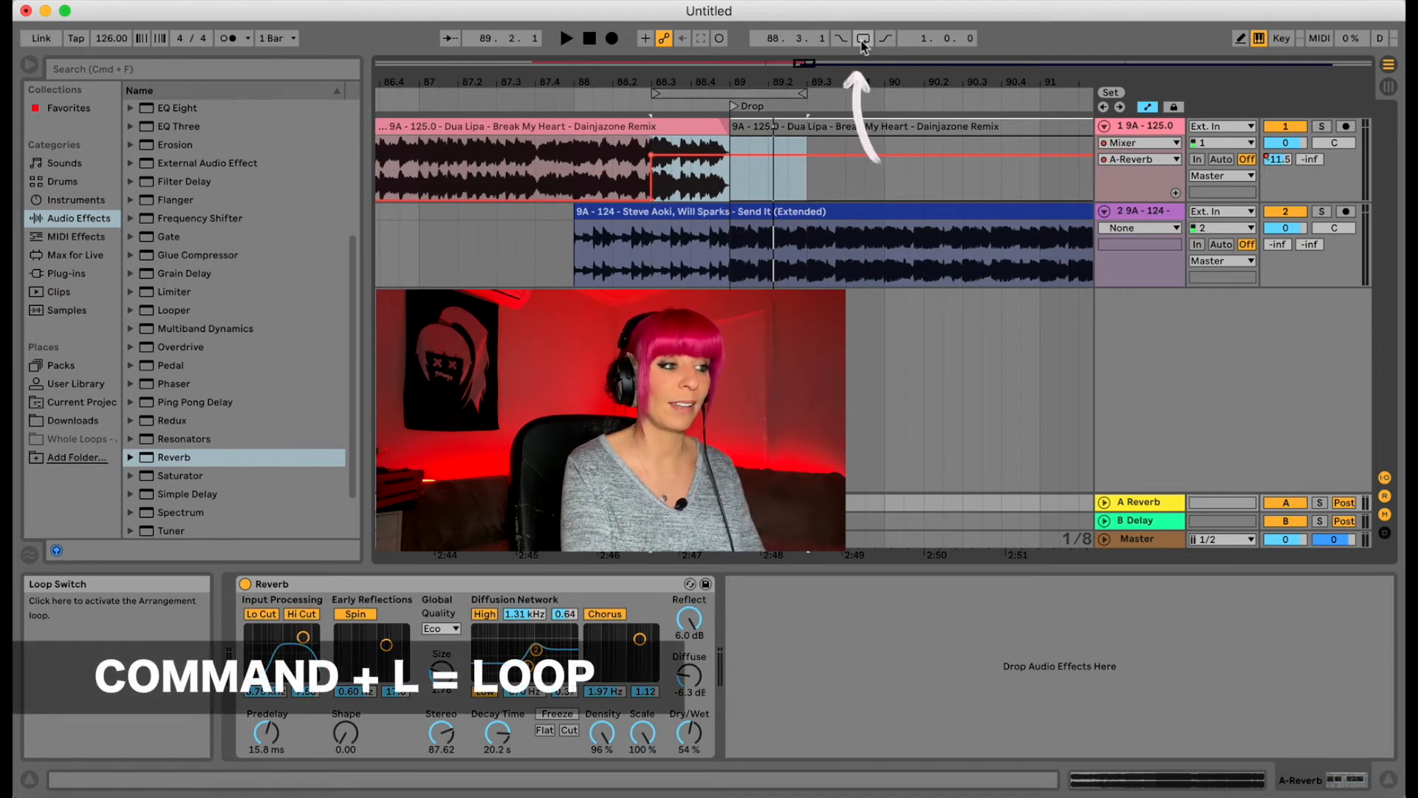
{"action": "left_click", "coordinate": [863, 40]}
{"action": "left_click", "coordinate": [863, 40]}
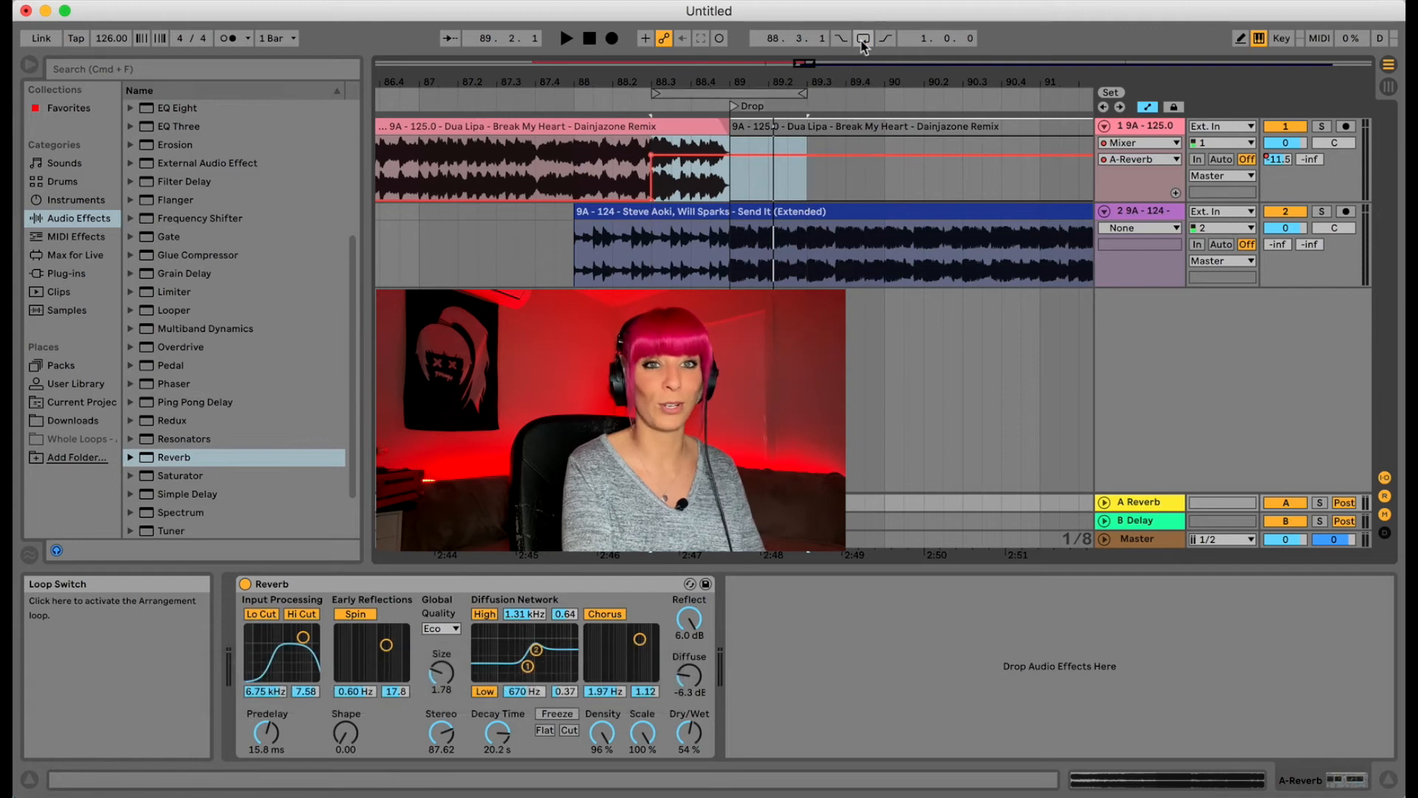
{"action": "left_click", "coordinate": [862, 41]}
{"action": "left_click", "coordinate": [862, 41]}
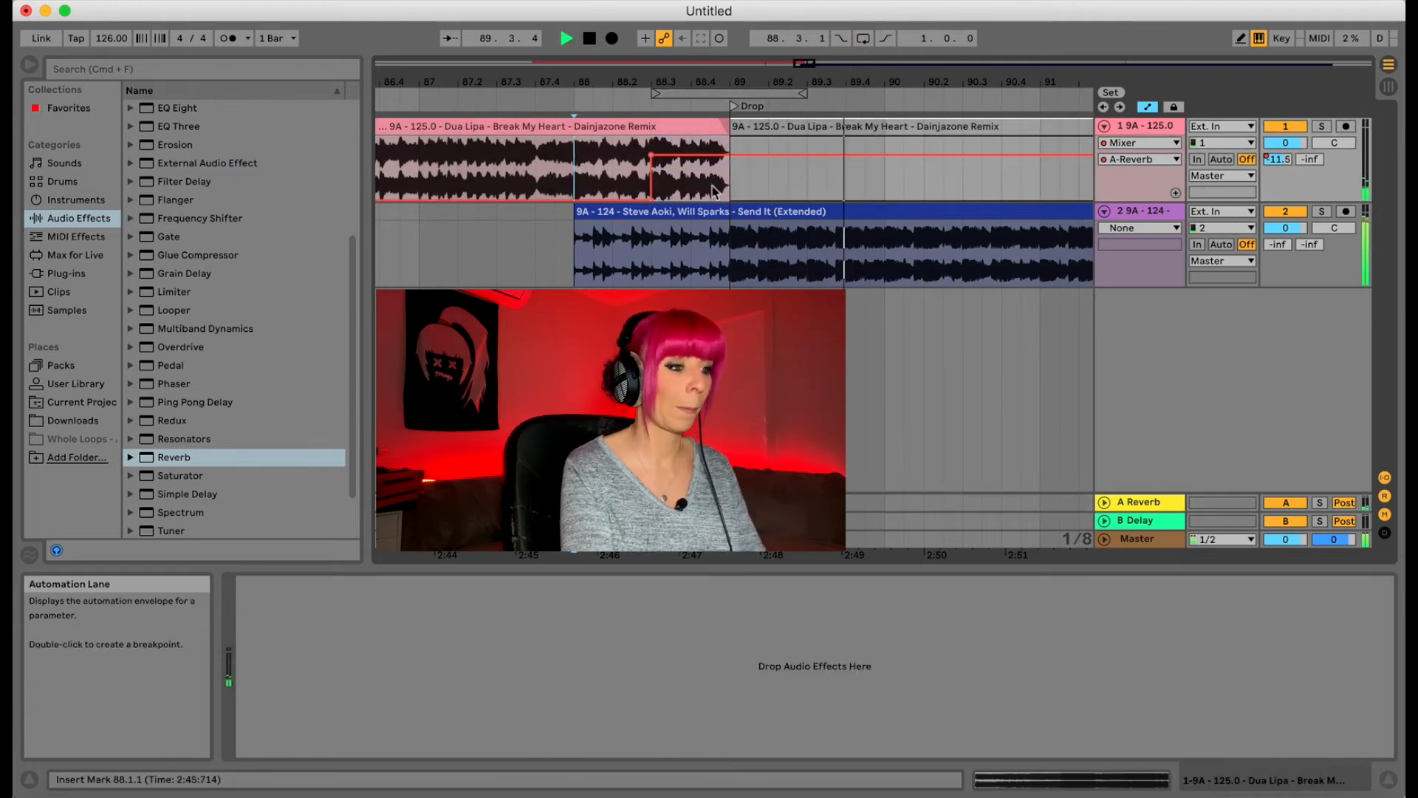
- Play both tracks together from 88.1.1 to hear the transition across the drop
{"action": "key", "text": "space"}
{"action": "key", "text": "space"}
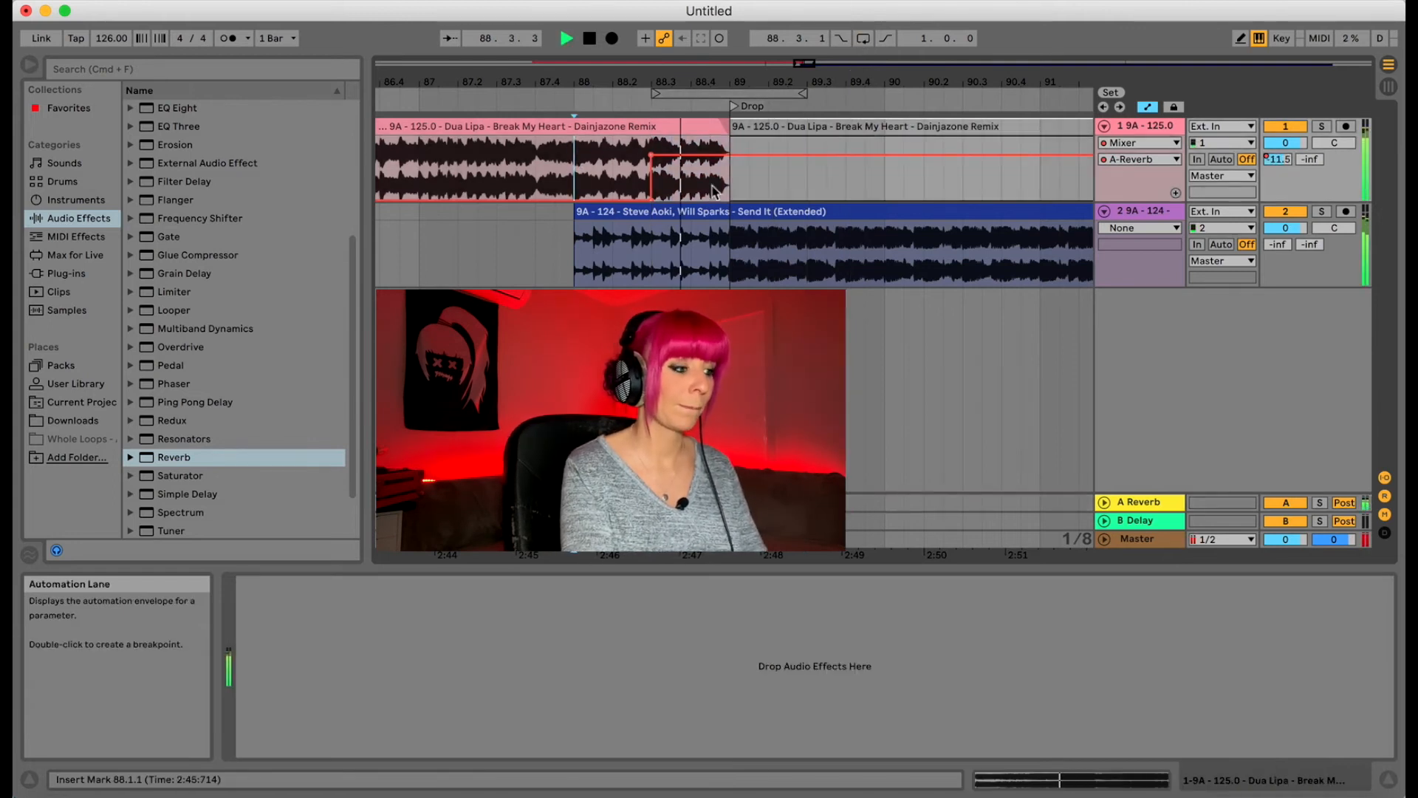
{"action": "key", "text": "space"}
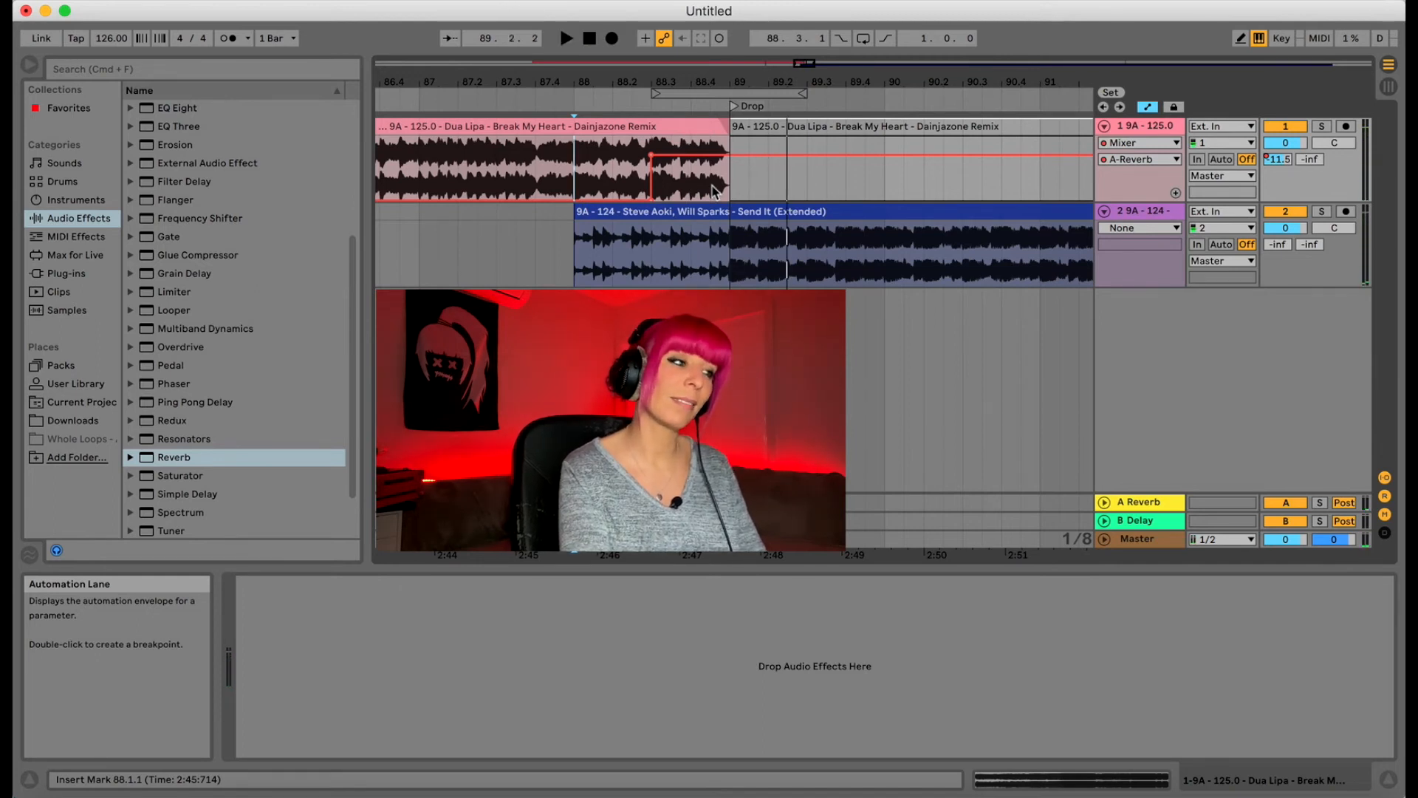
- Trim the end of the Break My Heart clip back to 88.4.1 and audition that track soloed
{"action": "left_click", "coordinate": [723, 127]}
{"action": "left_click_drag", "start_coordinate": [723, 127], "coordinate": [690, 127]}
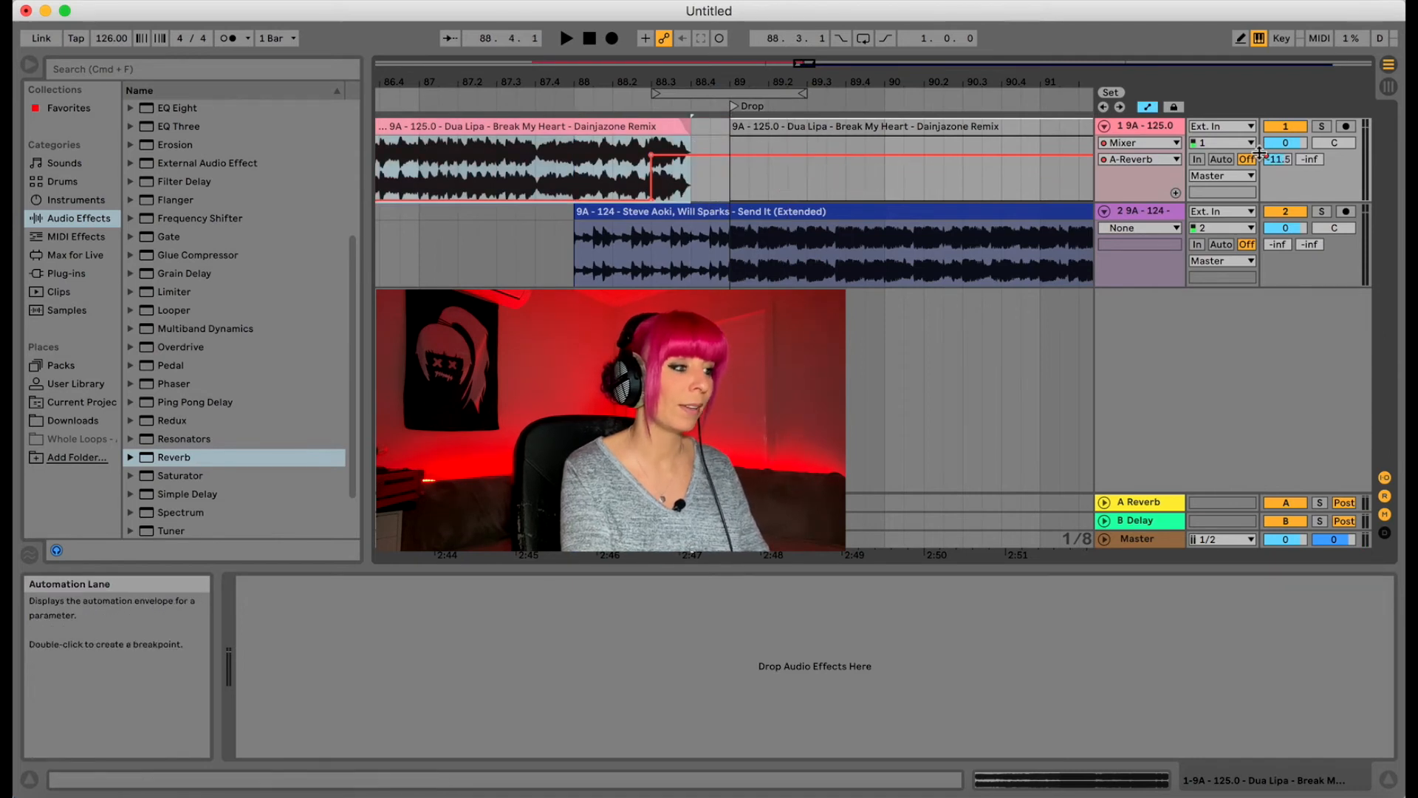
{"action": "left_click", "coordinate": [1321, 127]}
{"action": "key", "text": "space"}
{"action": "key", "text": "space"}
{"action": "left_click", "coordinate": [621, 175]}
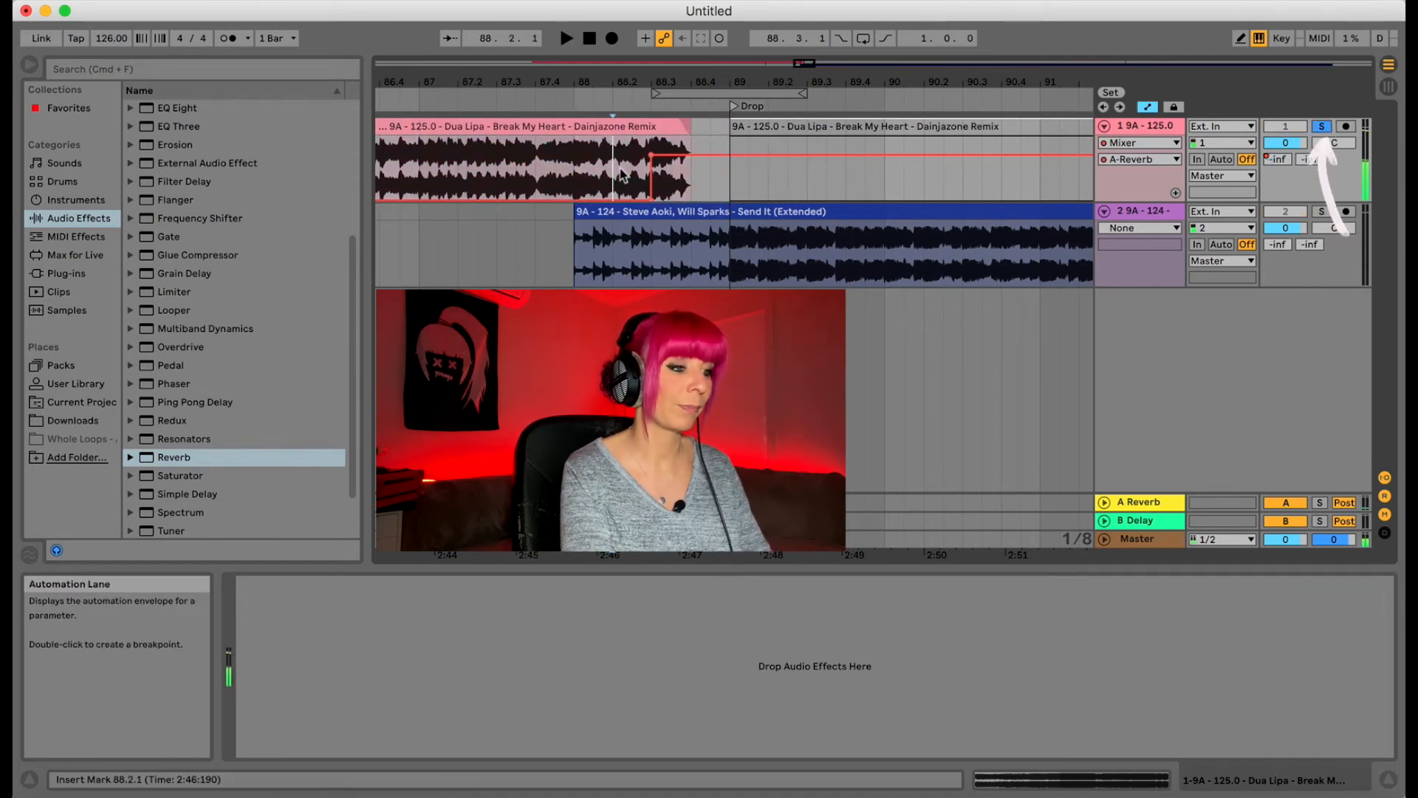
{"action": "key", "text": "space"}
{"action": "key", "text": "space"}
- Slope the A-Reverb send automation into a ramp starting just after 88.2 and reaching 88.3, and play from 88.1.3
{"action": "left_click", "coordinate": [651, 203]}
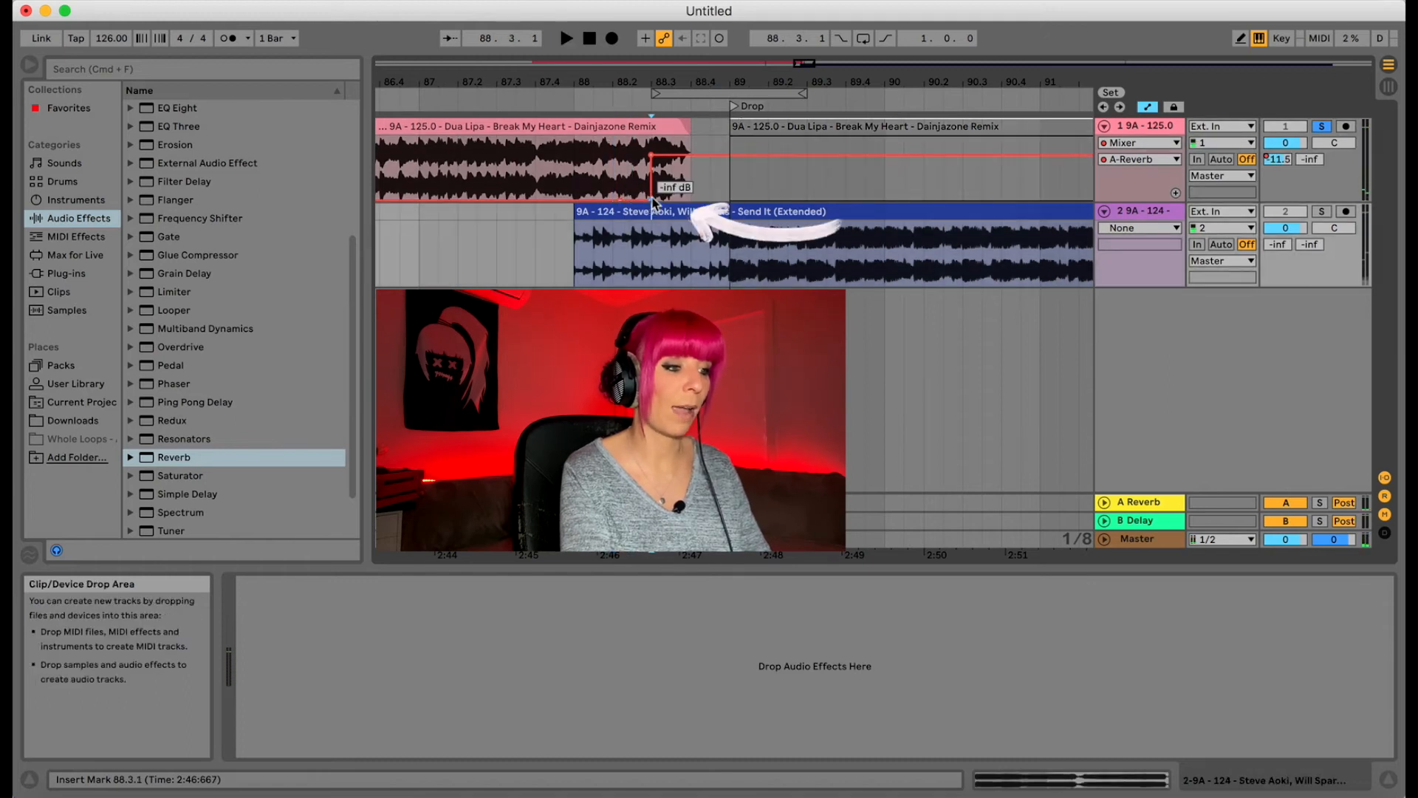
{"action": "left_click", "coordinate": [652, 200]}
{"action": "left_click", "coordinate": [597, 185]}
{"action": "key", "text": "space"}
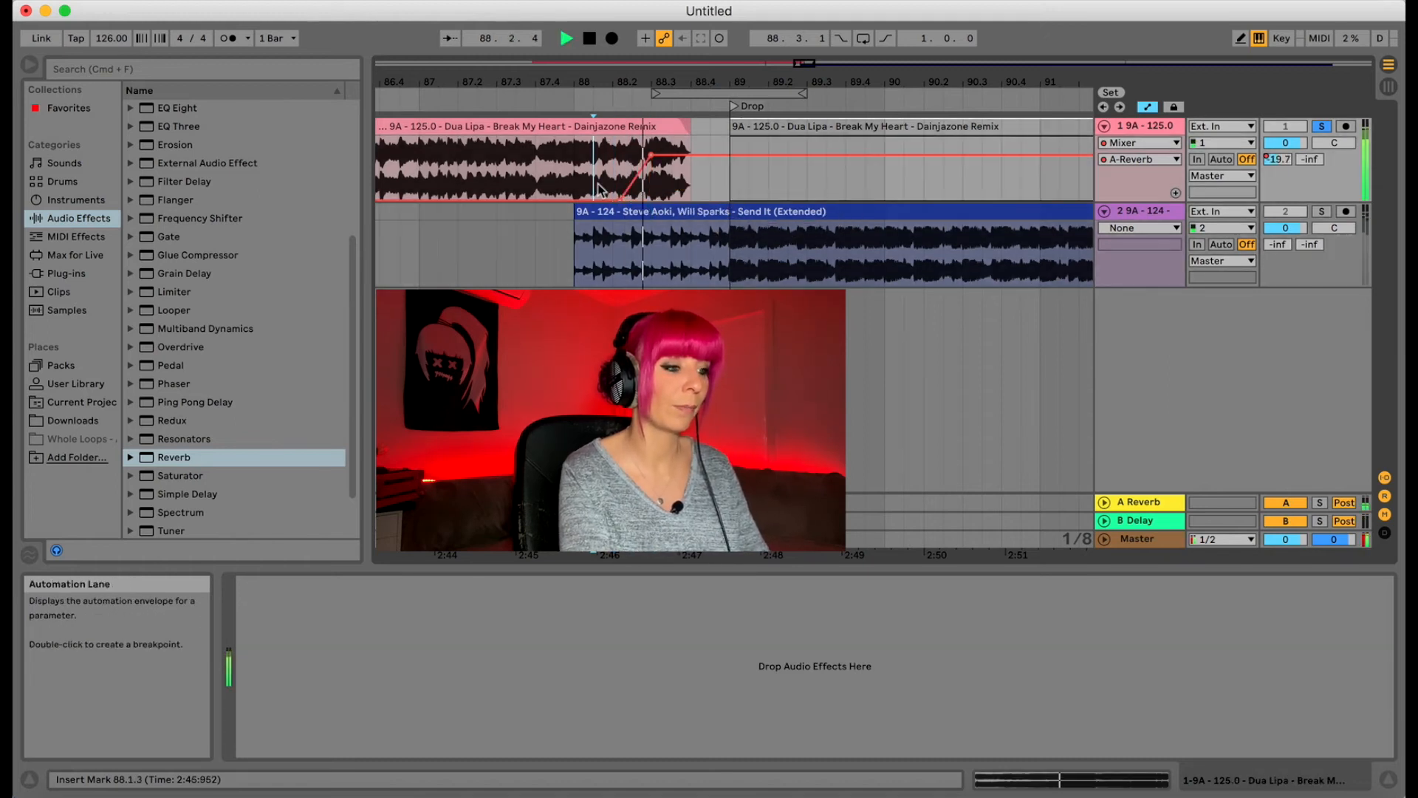
- Unsolo the Break My Heart track and play both tracks from 87.4.1 across the drop
{"action": "left_click", "coordinate": [1322, 127]}
{"action": "left_click", "coordinate": [536, 255]}
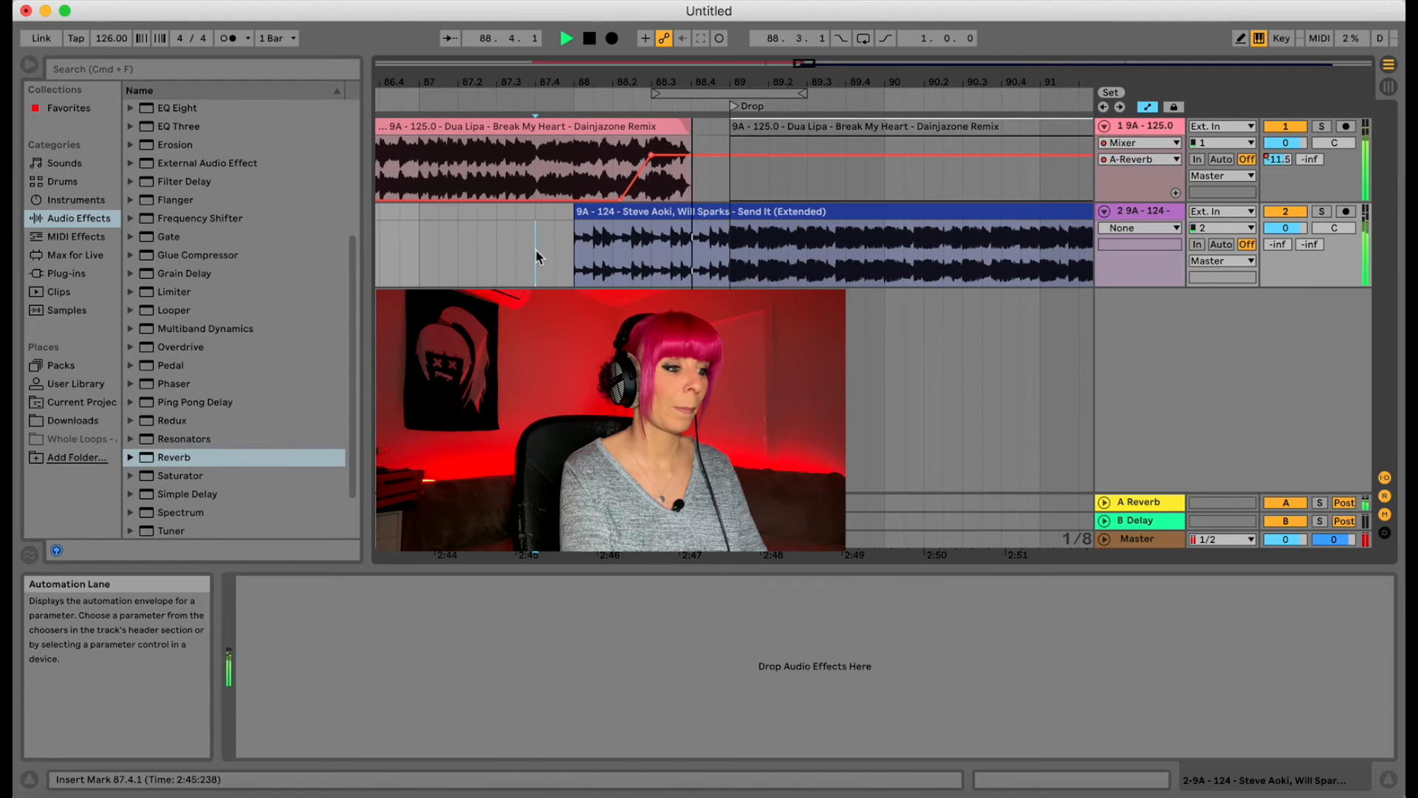
{"action": "left_click", "coordinate": [536, 255]}
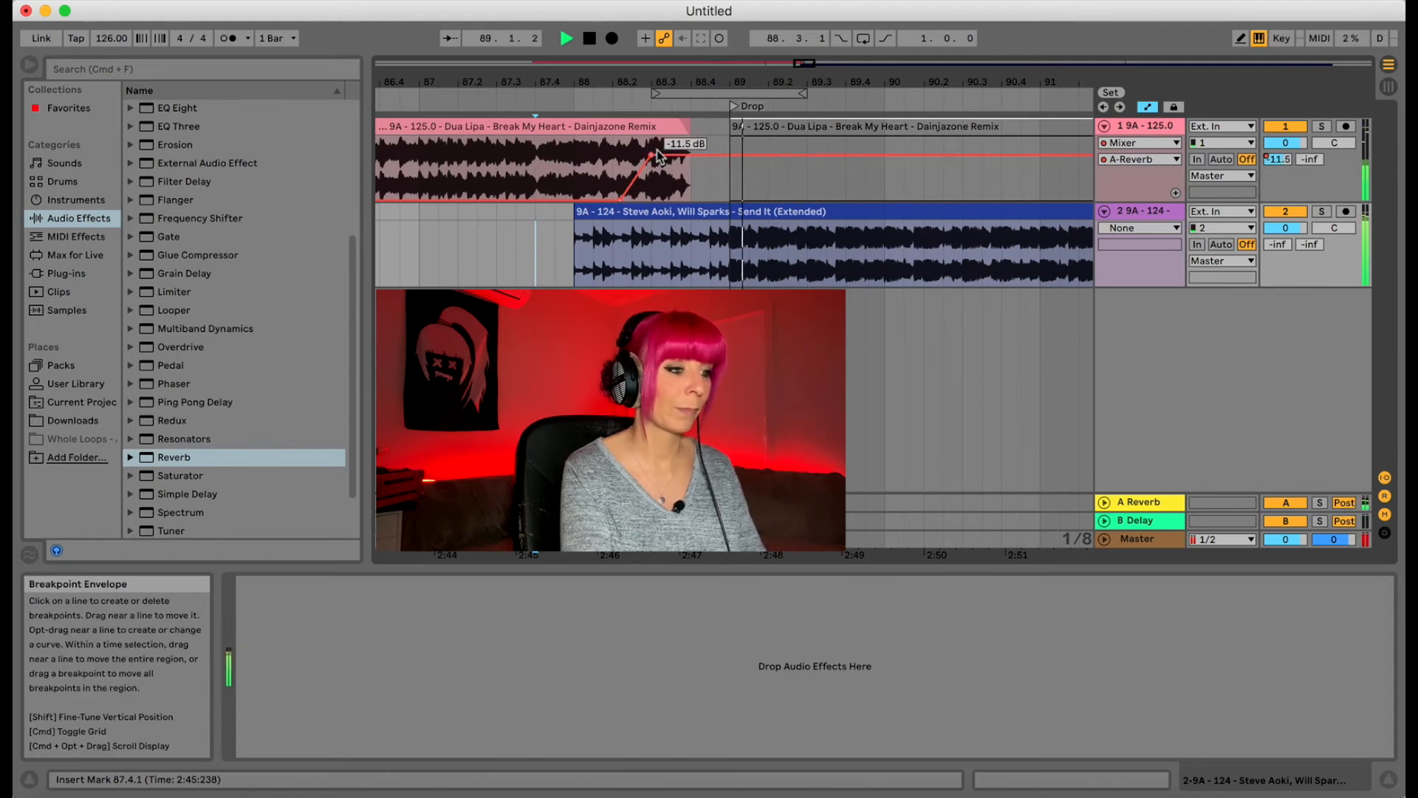
- Move the top breakpoint of the A-Reverb send ramp earlier and up to -6.7 dB, and play the transition
{"action": "left_click_drag", "start_coordinate": [657, 155], "coordinate": [632, 147]}
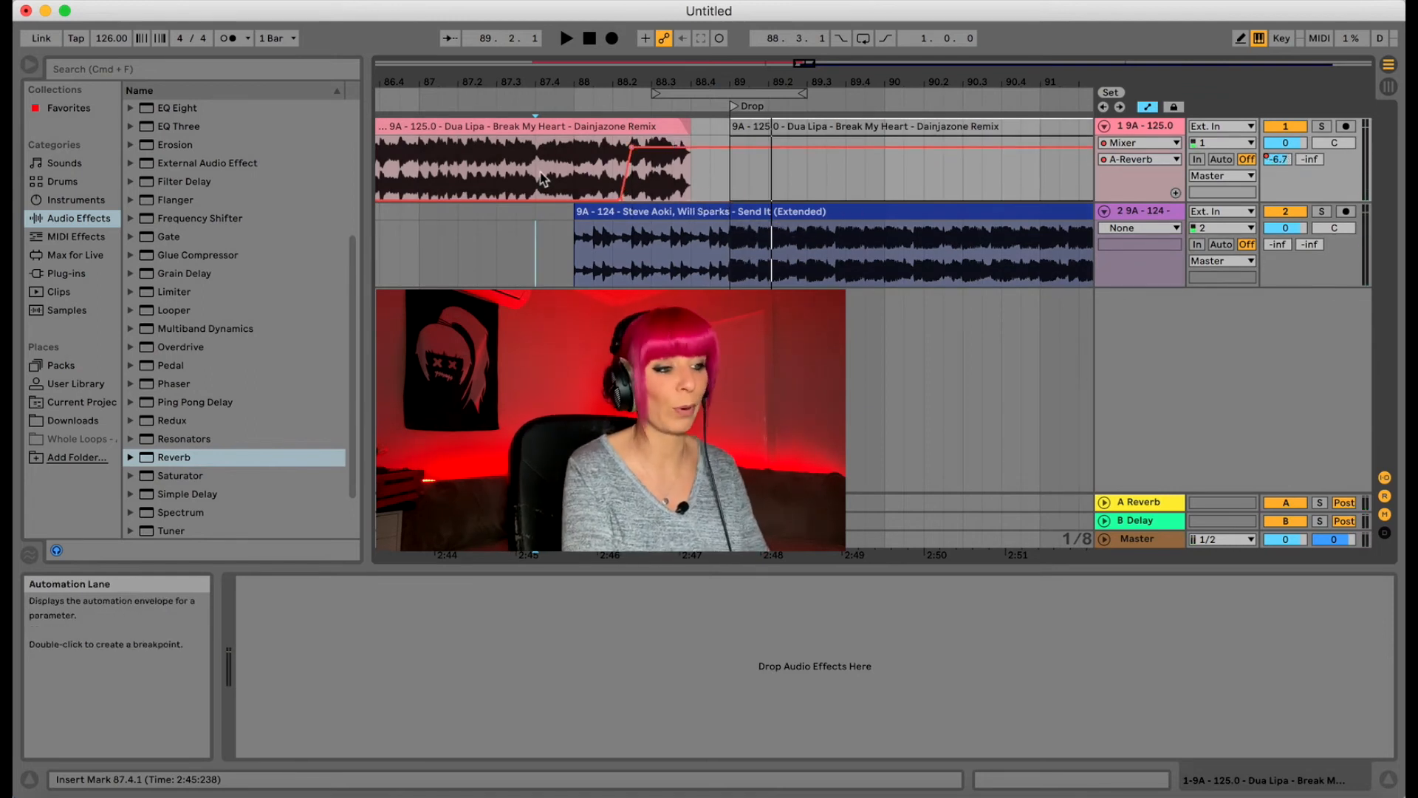
{"action": "key", "text": "space"}
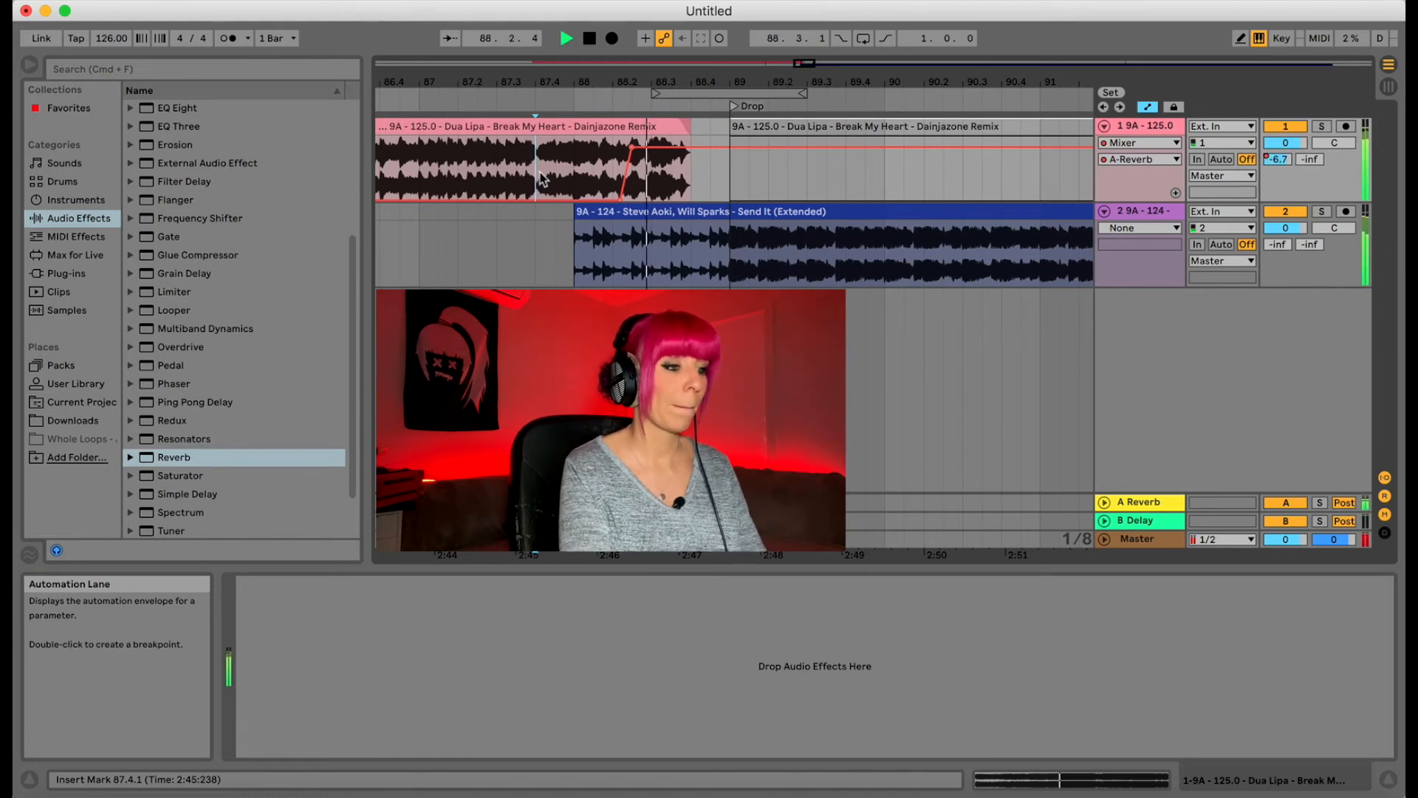
{"action": "left_click", "coordinate": [421, 170]}
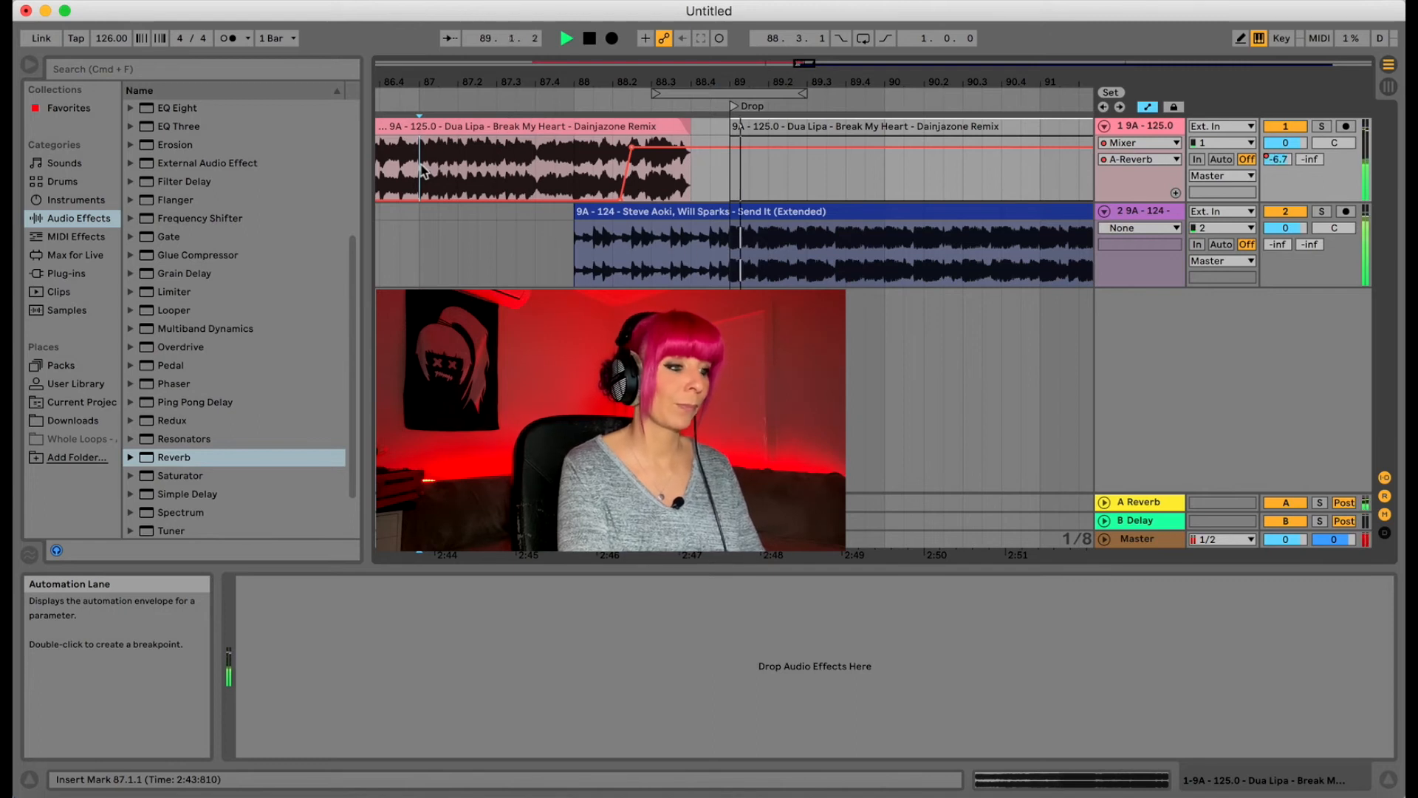
{"action": "key", "text": "space"}
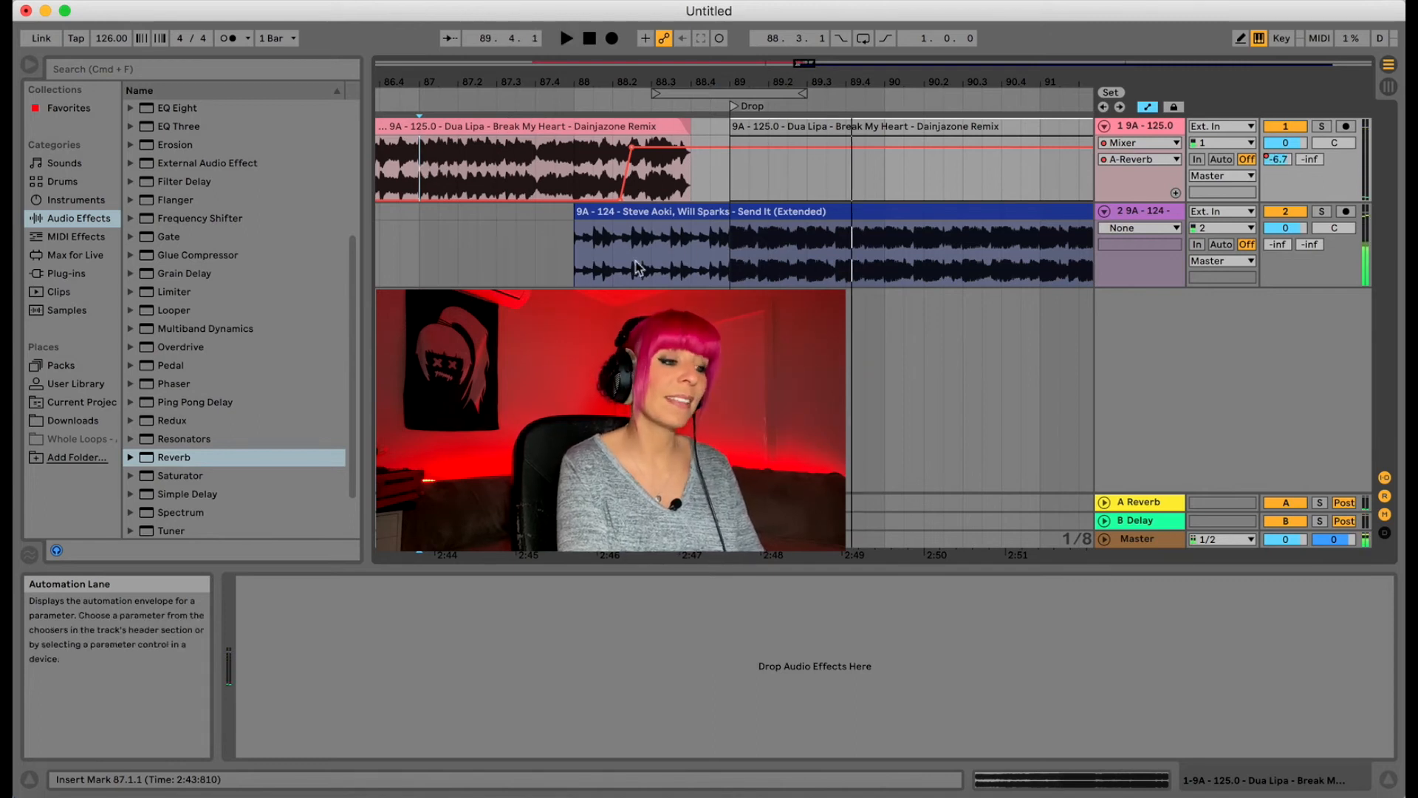
- Trim the start of the Send It clip to 88.3.1 and play the transition from 88.1.1
{"action": "left_click_drag", "start_coordinate": [576, 219], "coordinate": [653, 244]}
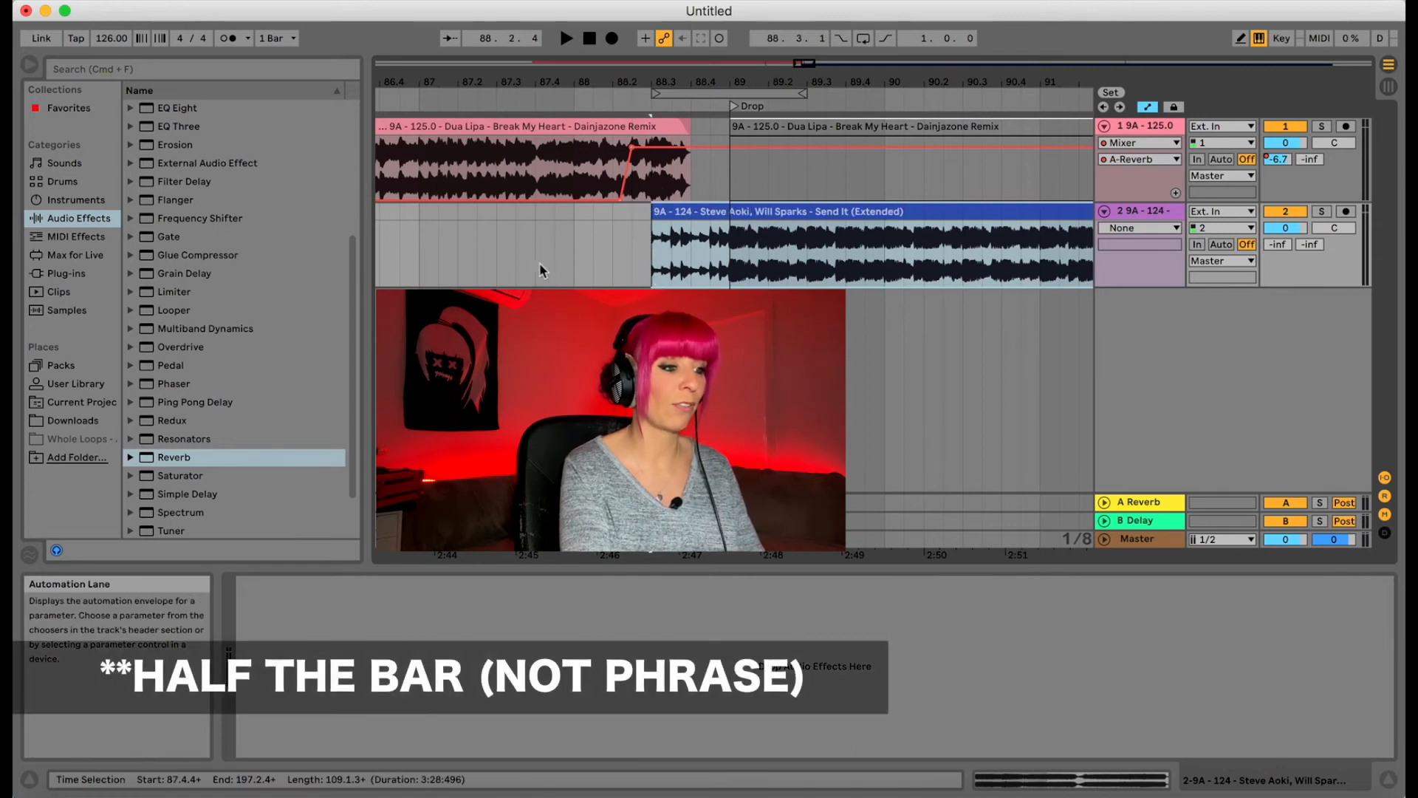
{"action": "left_click", "coordinate": [491, 221]}
{"action": "key", "text": "space"}
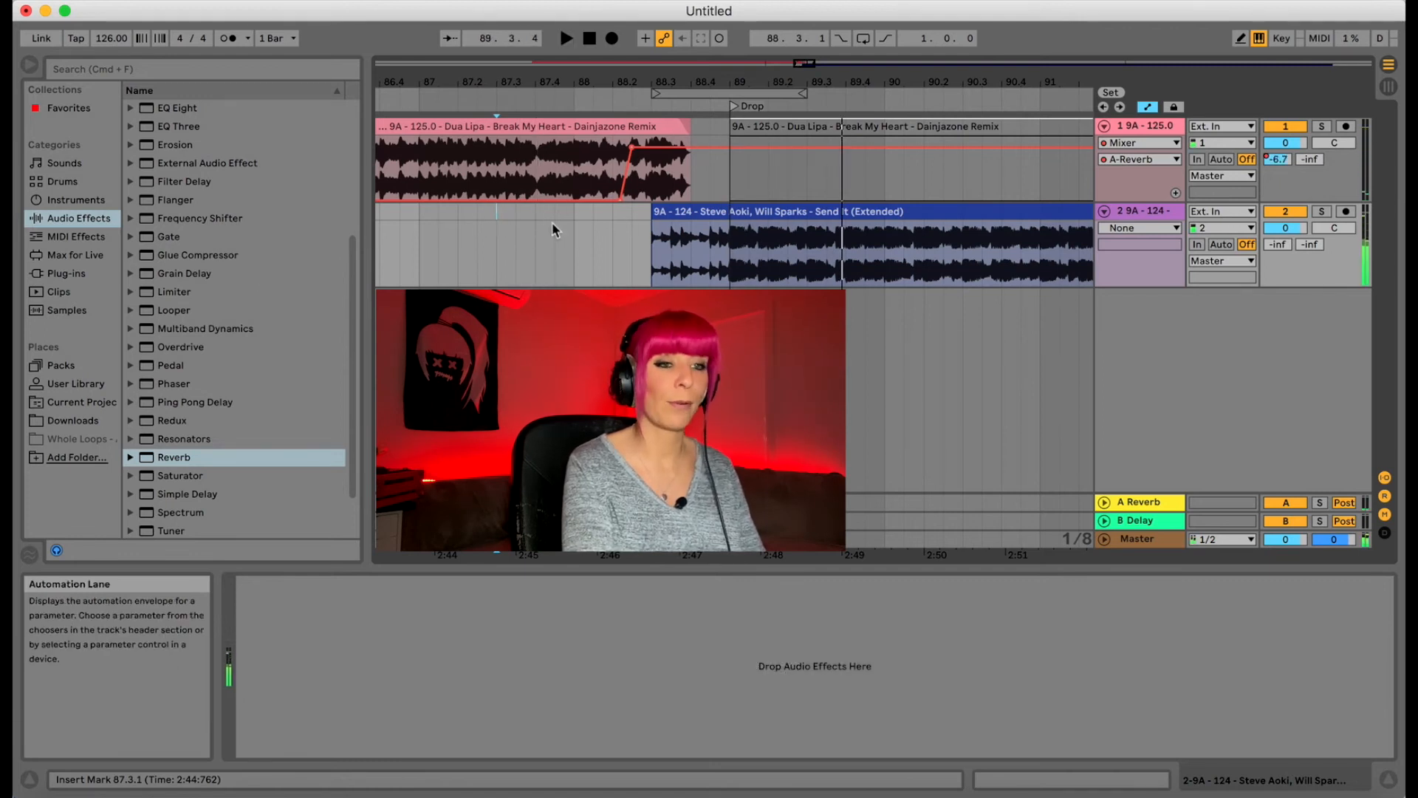
{"action": "left_click", "coordinate": [577, 232]}
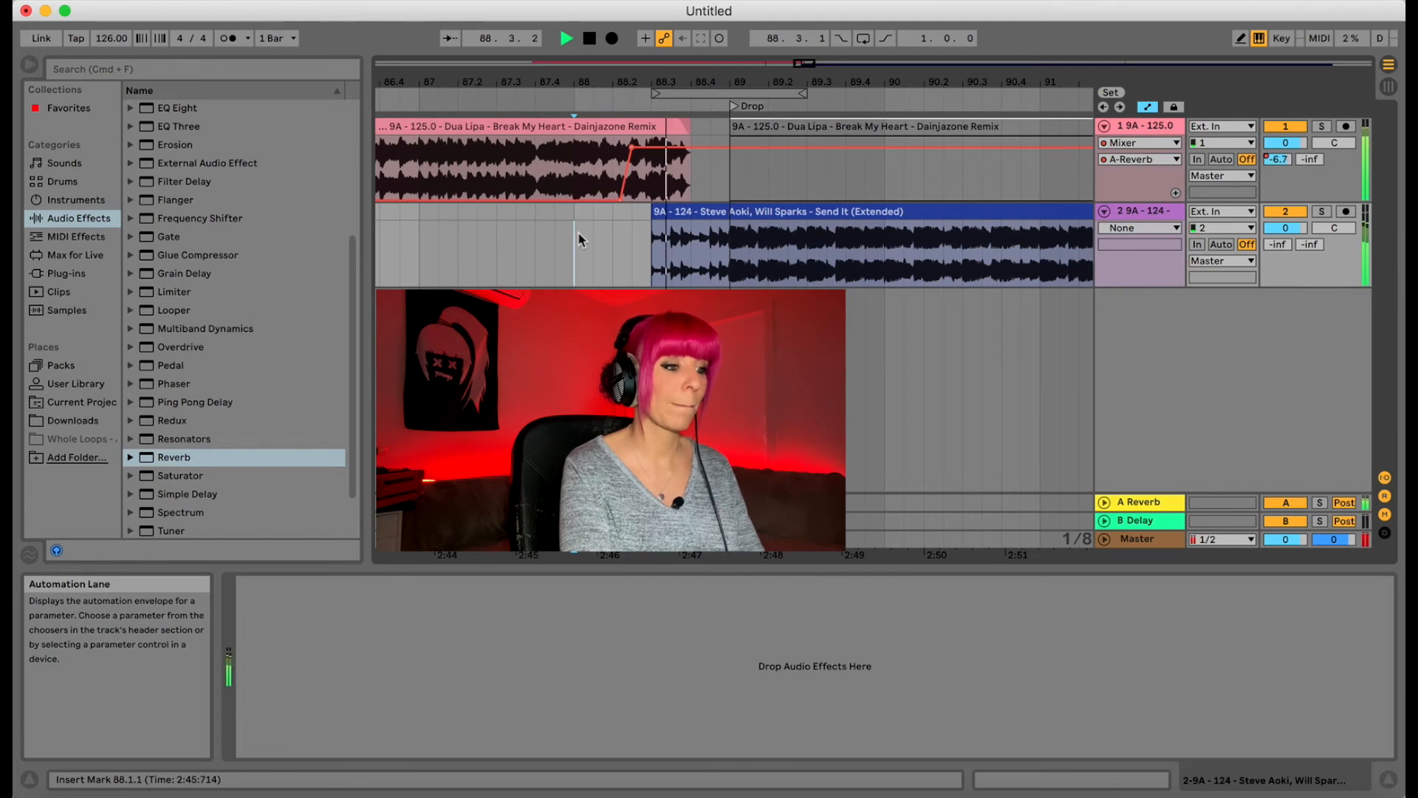
{"action": "key", "text": "space"}
- Soften the A-Reverb send ramp with an intermediate breakpoint so it reaches -6.7 dB at 88.3, and play from 88.1.1
{"action": "mouse_move", "coordinate": [654, 153]}
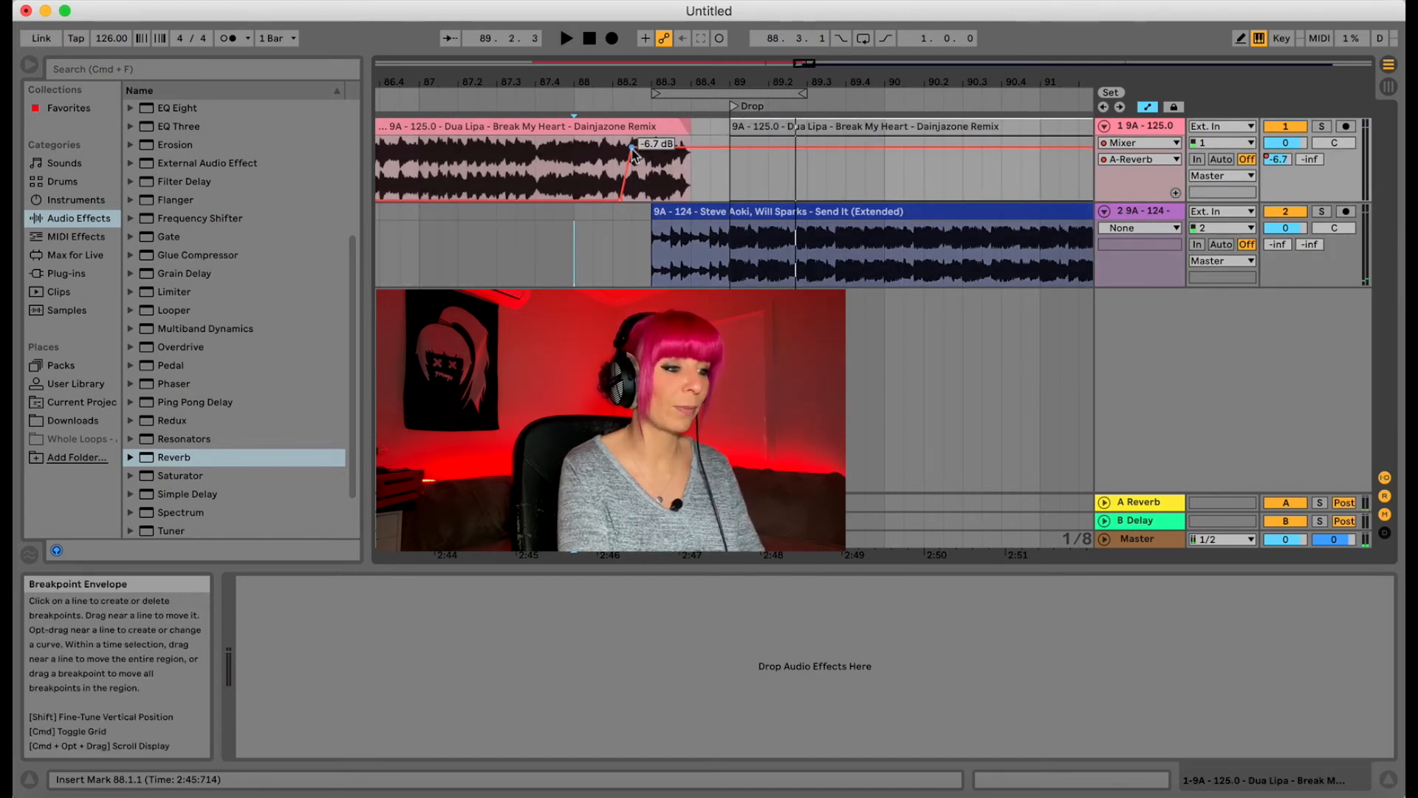
{"action": "key", "text": "space"}
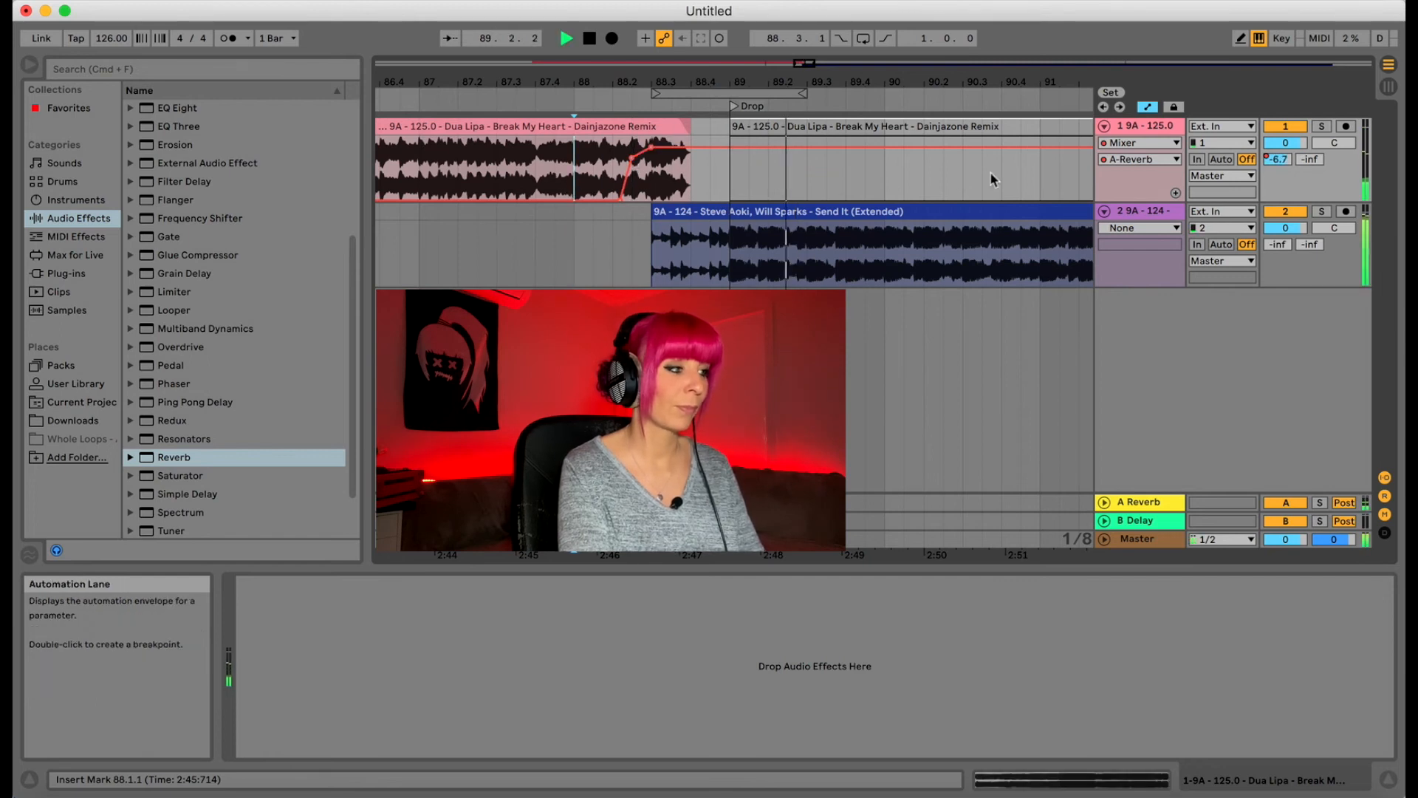
{"action": "key", "text": "space"}
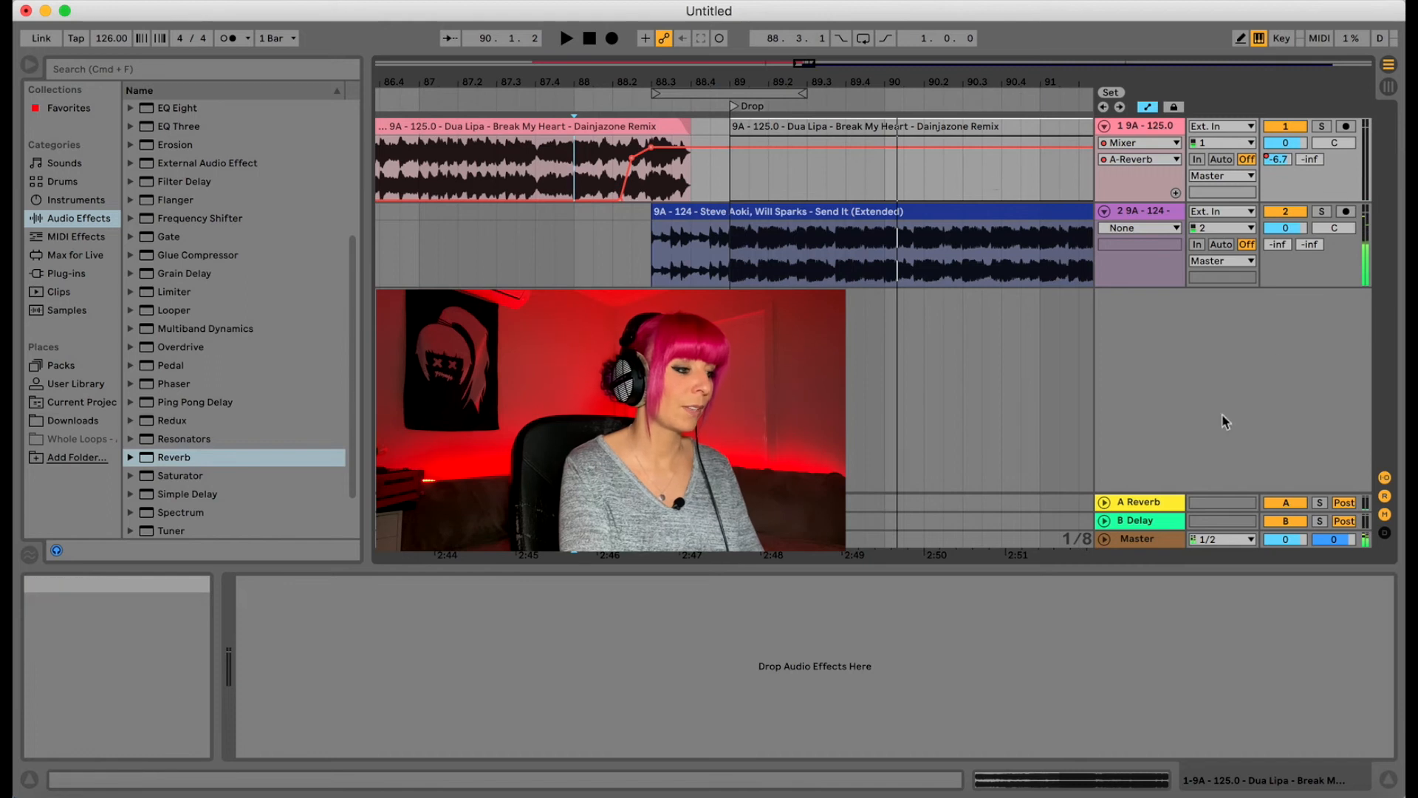
- Set the A Reverb return's Dry/Wet to 75 % and Decay Time to 23.2 s, and play the transition from 87.4.3
{"action": "left_click", "coordinate": [1144, 501]}
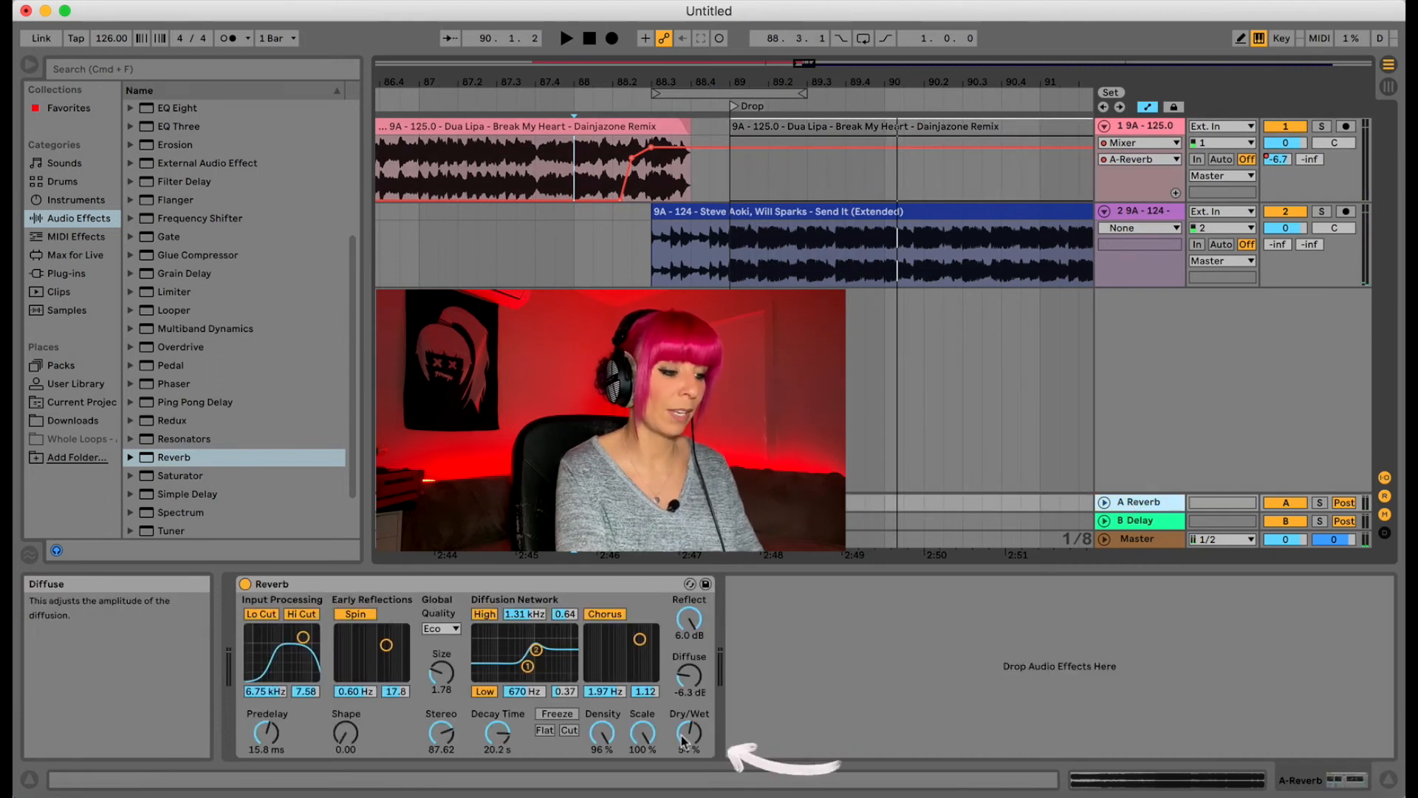
{"action": "left_click_drag", "start_coordinate": [683, 741], "coordinate": [683, 724]}
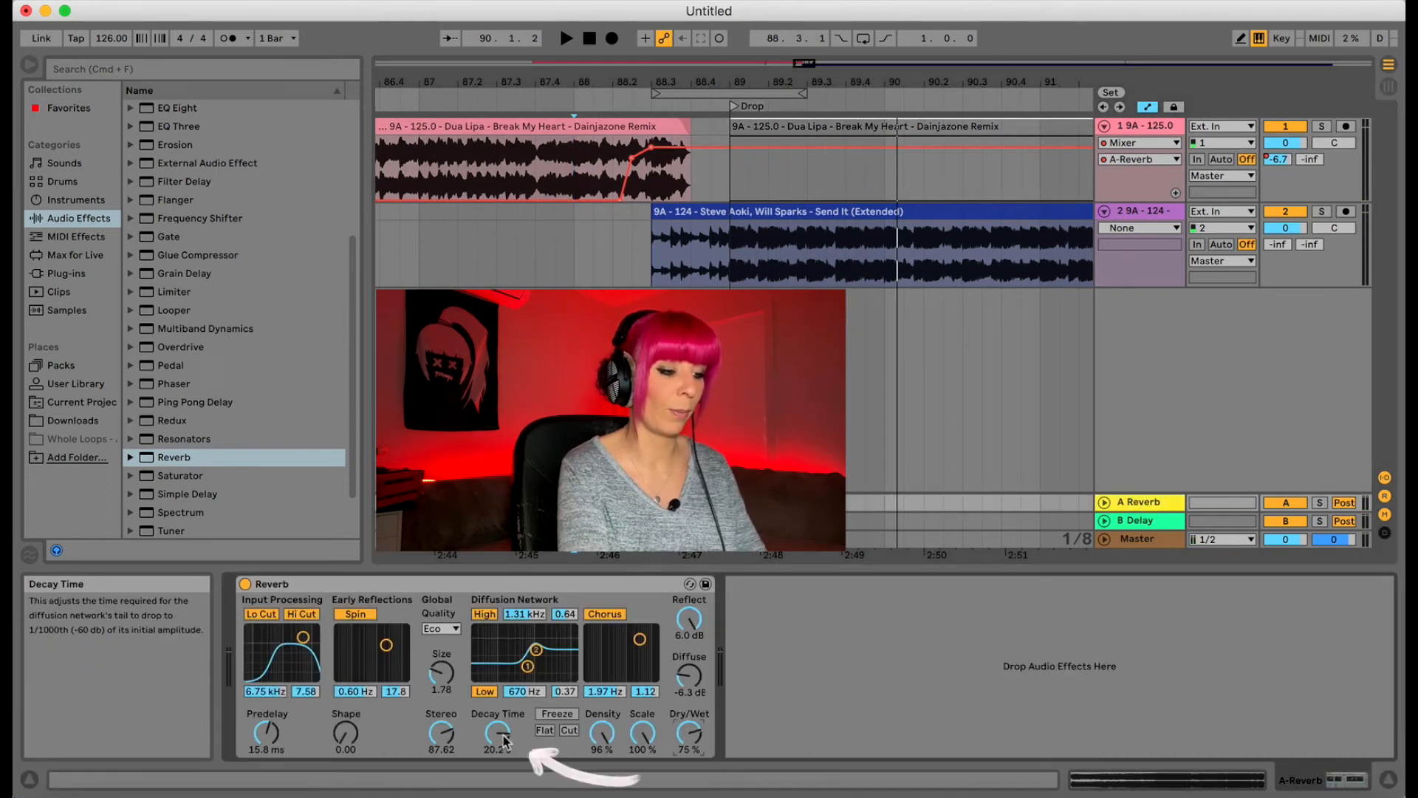
{"action": "left_click_drag", "start_coordinate": [497, 735], "coordinate": [506, 740]}
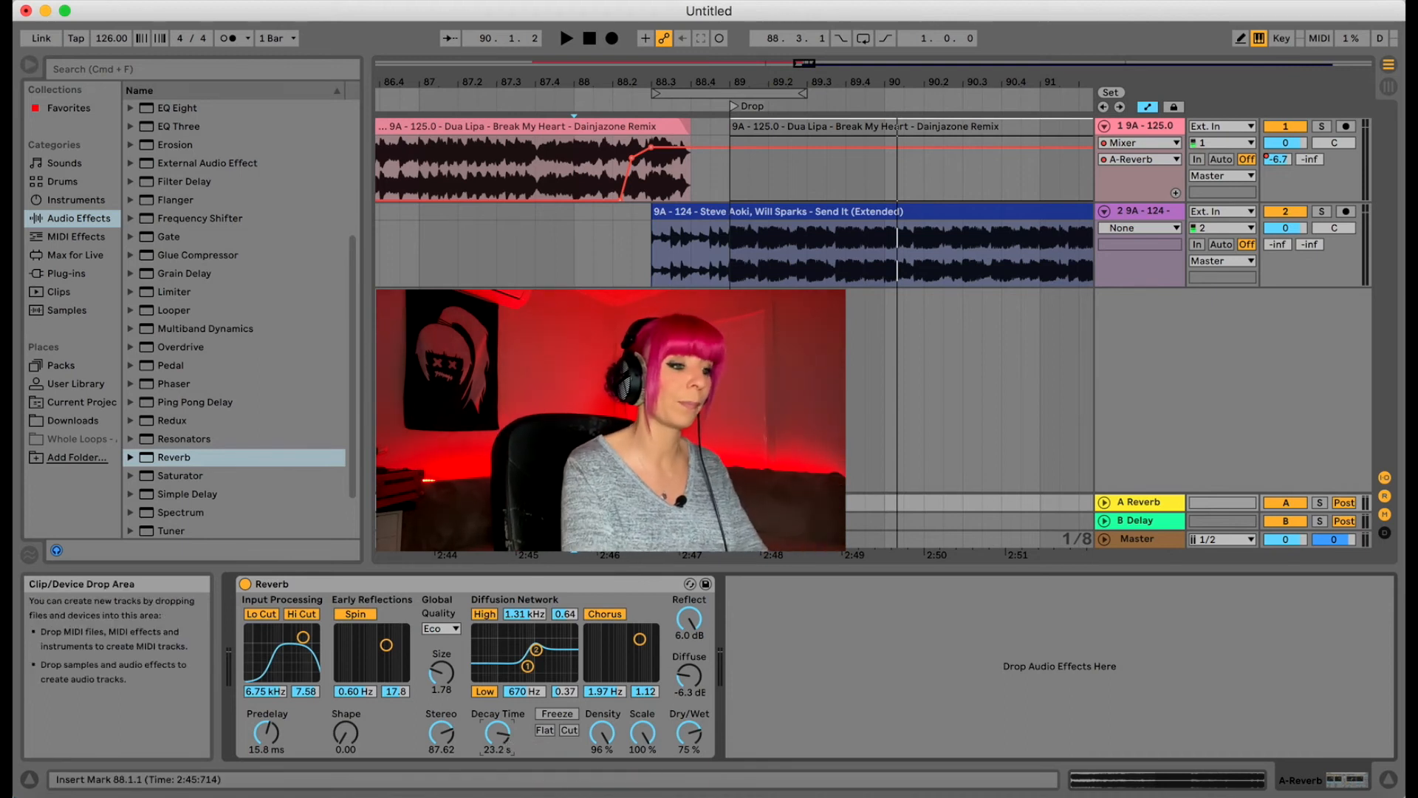
{"action": "left_click", "coordinate": [554, 251]}
{"action": "key", "text": "space"}
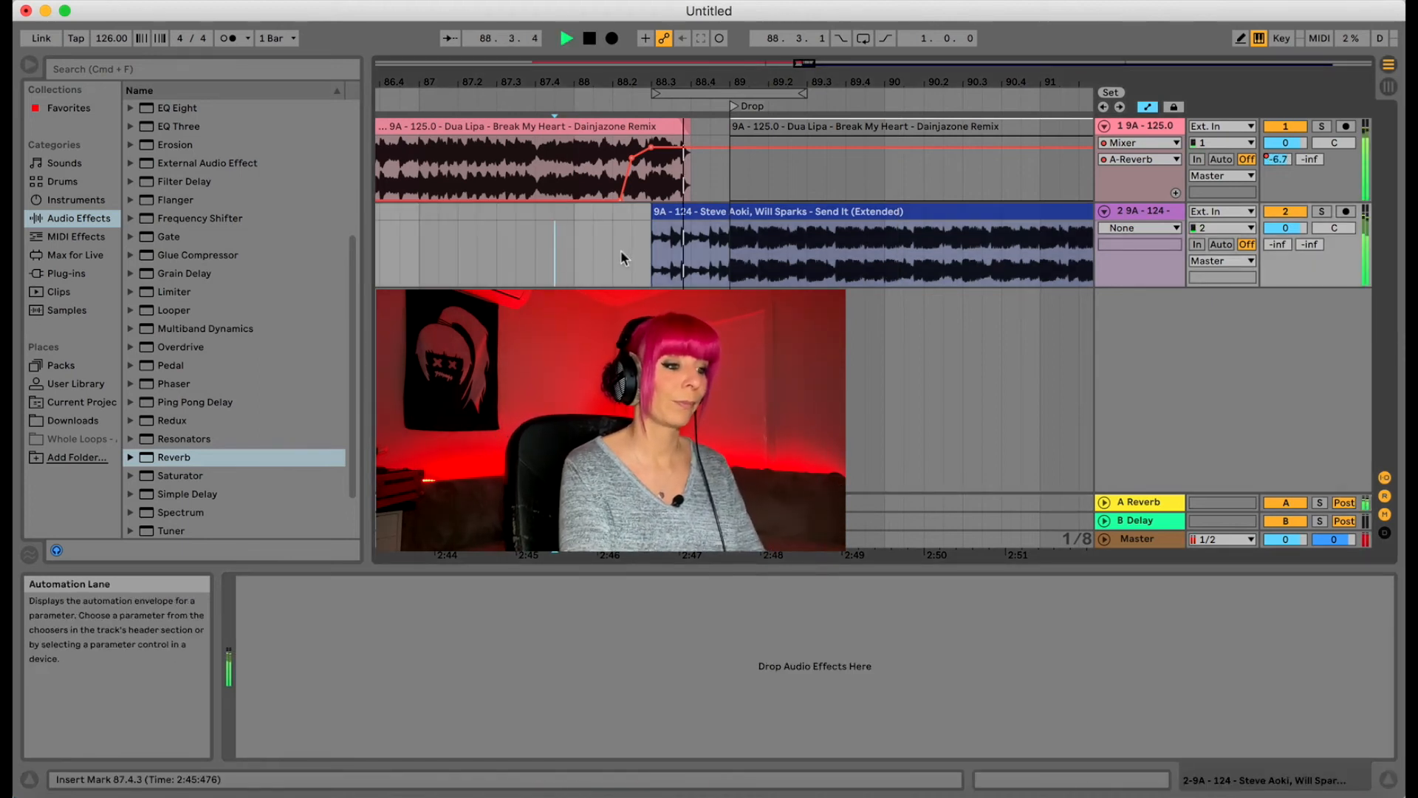
{"action": "key", "text": "space"}
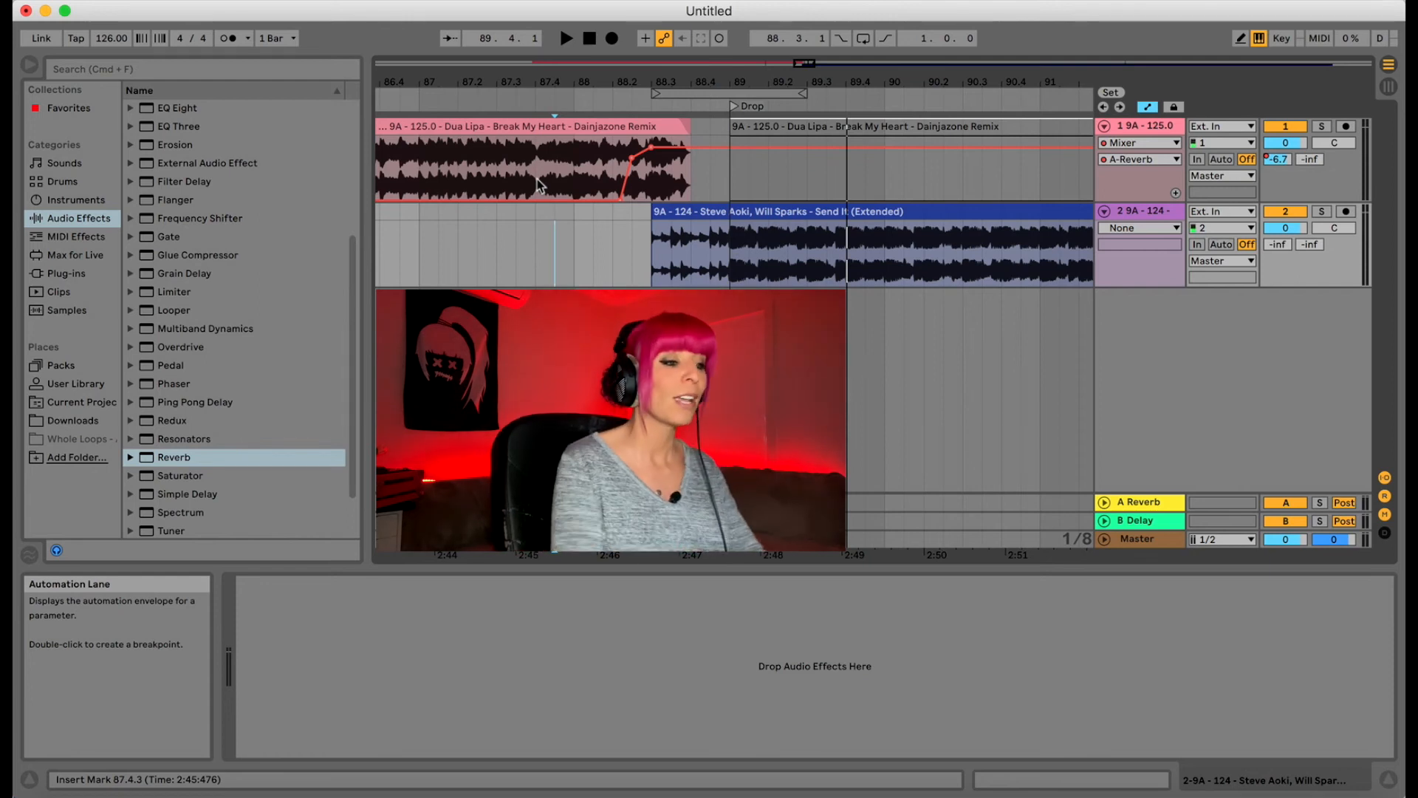
- Lower the Break My Heart track volume to -1.0 dB and play from 85.1.1 across the drop
{"action": "left_click_drag", "start_coordinate": [964, 76], "coordinate": [964, 11]}
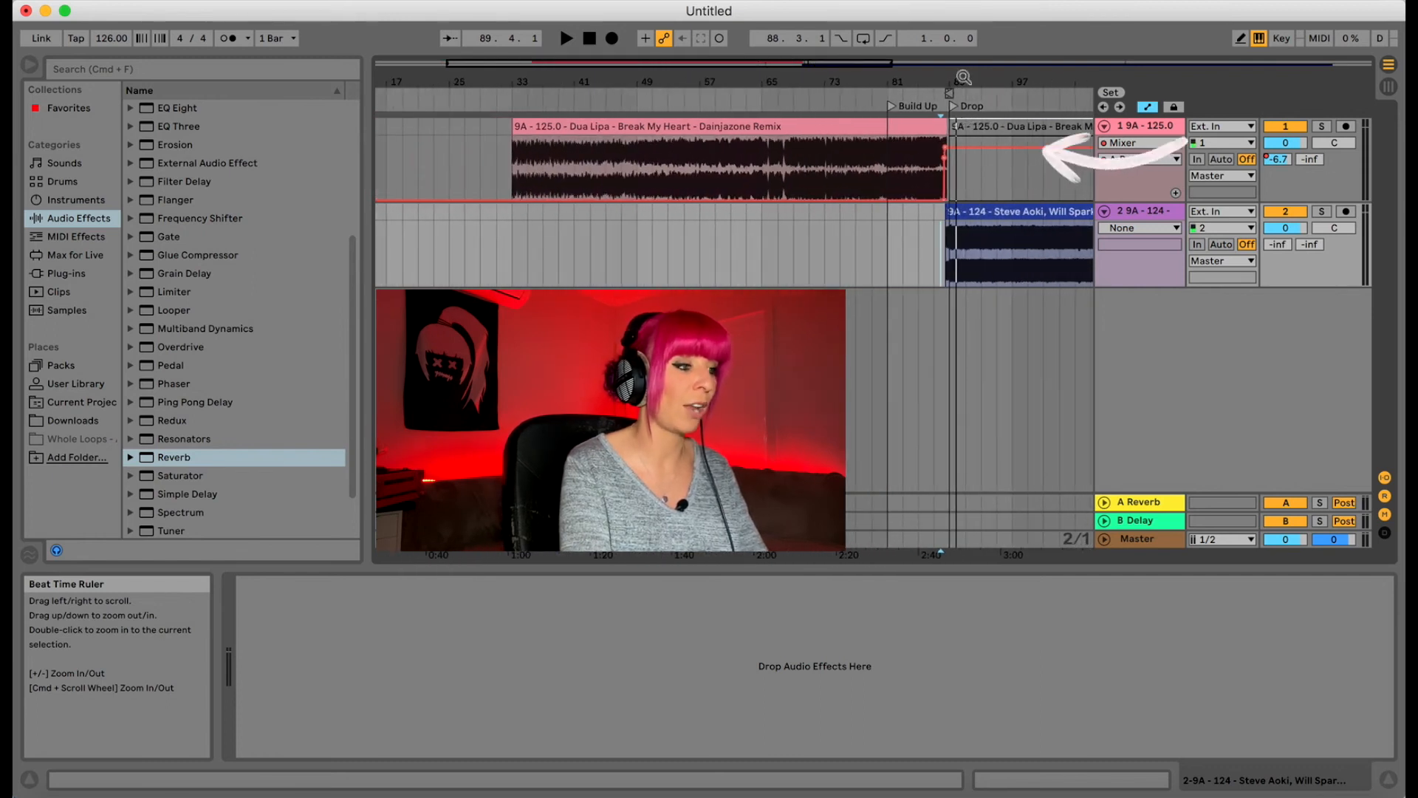
{"action": "left_click_drag", "start_coordinate": [1285, 142], "coordinate": [1285, 152]}
{"action": "left_click", "coordinate": [907, 224]}
{"action": "key", "text": "space"}
{"action": "left_click", "coordinate": [924, 224]}
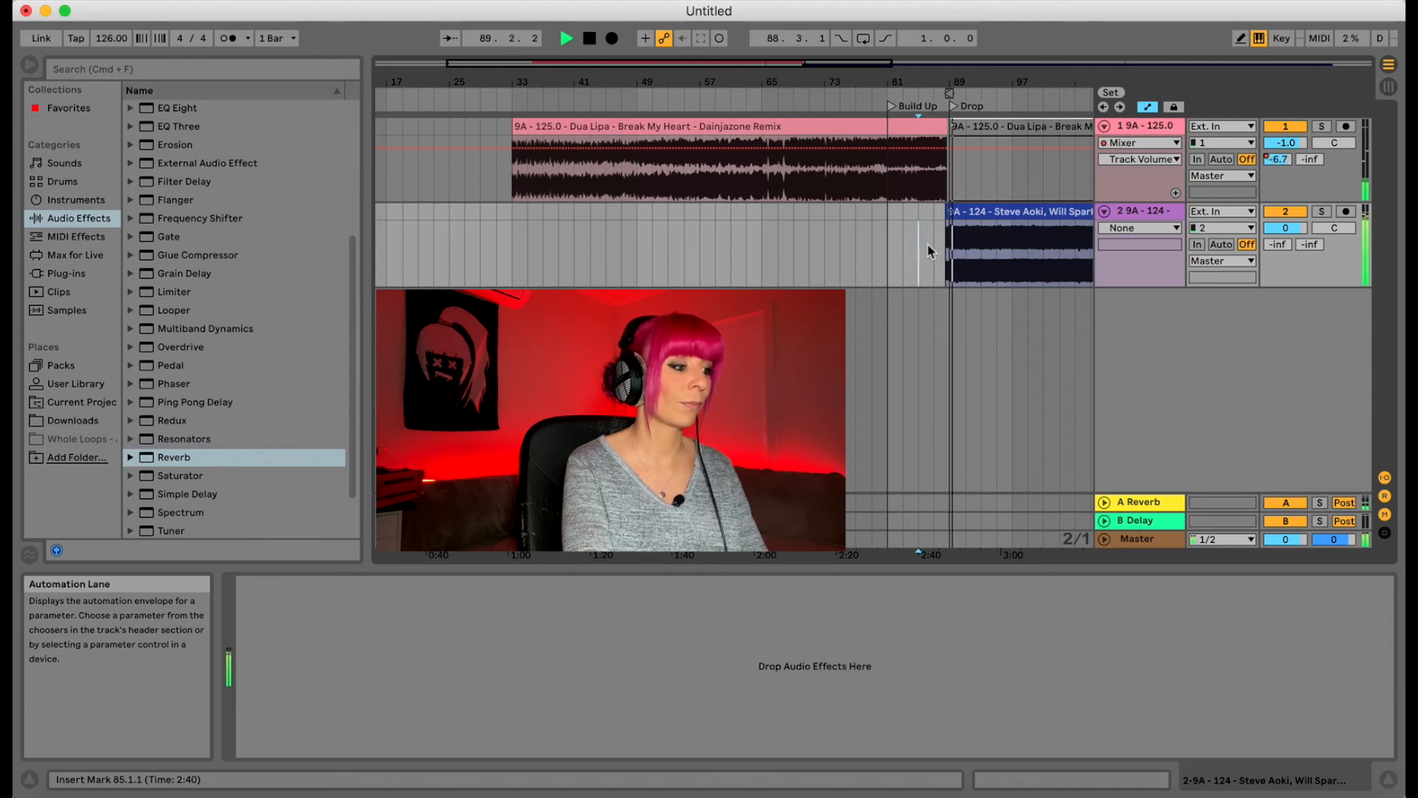
{"action": "key", "text": "space"}
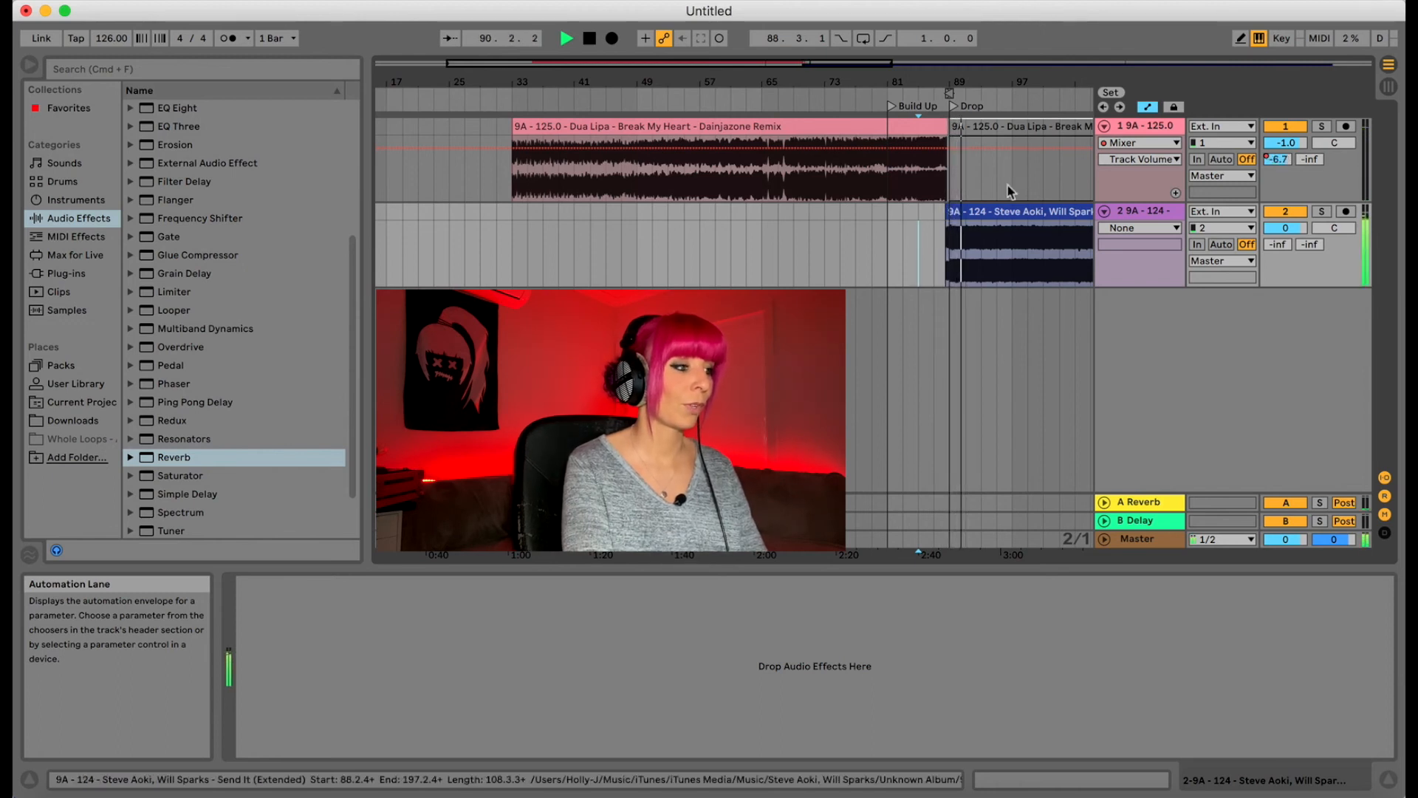
- Lower the Break My Heart track volume to -1.6 dB and play the transition from 87.1.1
{"action": "left_click_drag", "start_coordinate": [1285, 143], "coordinate": [1285, 147]}
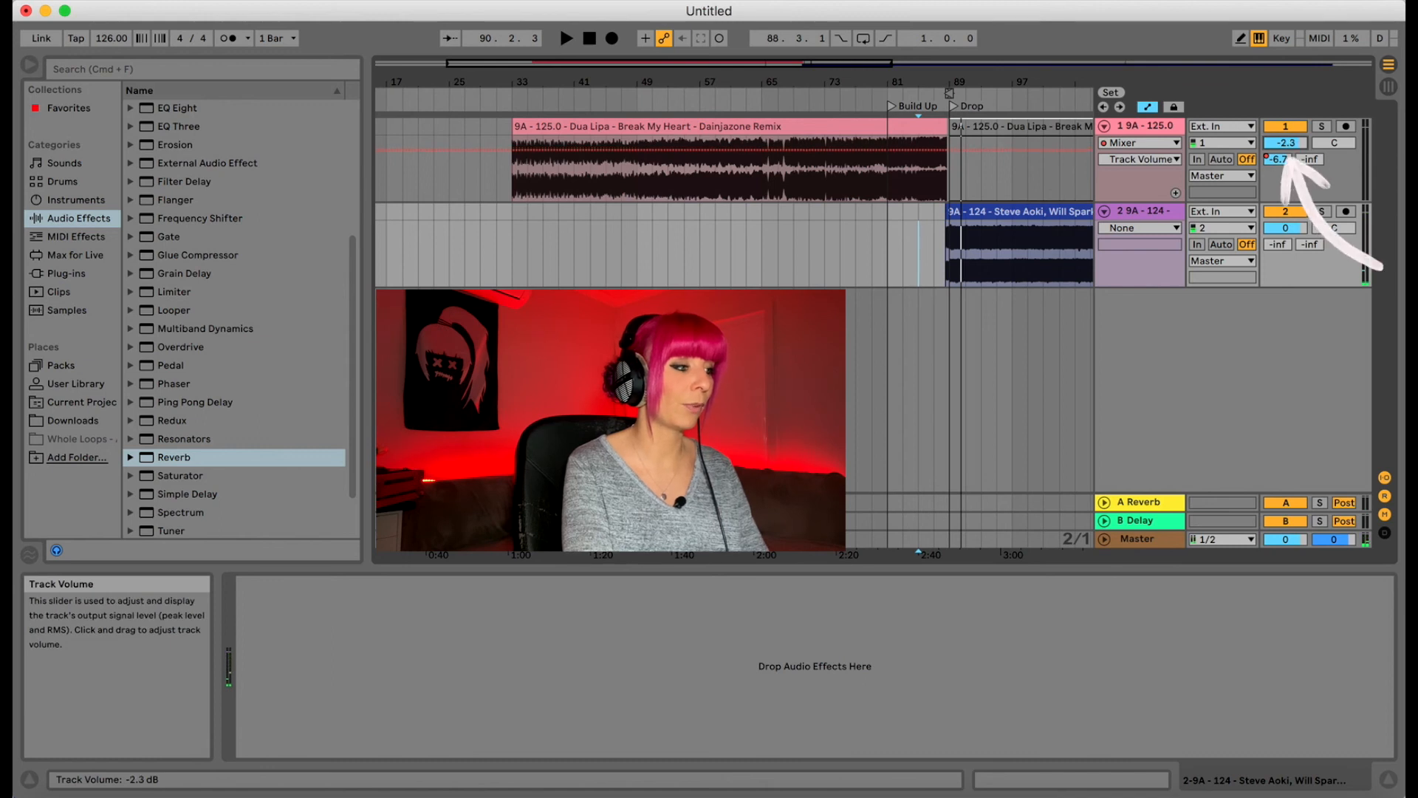
{"action": "left_click", "coordinate": [929, 246]}
{"action": "key", "text": "space"}
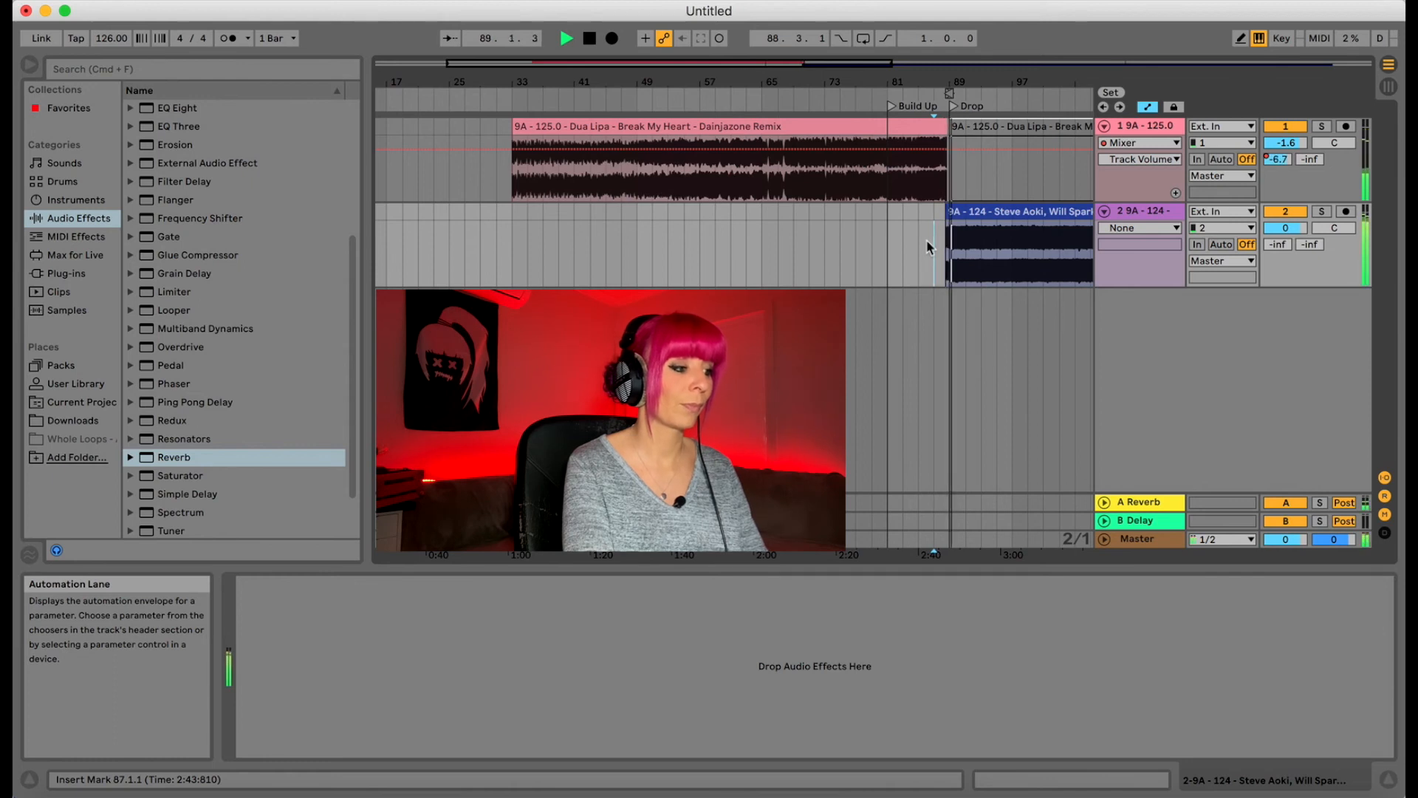
{"action": "key", "text": "space"}
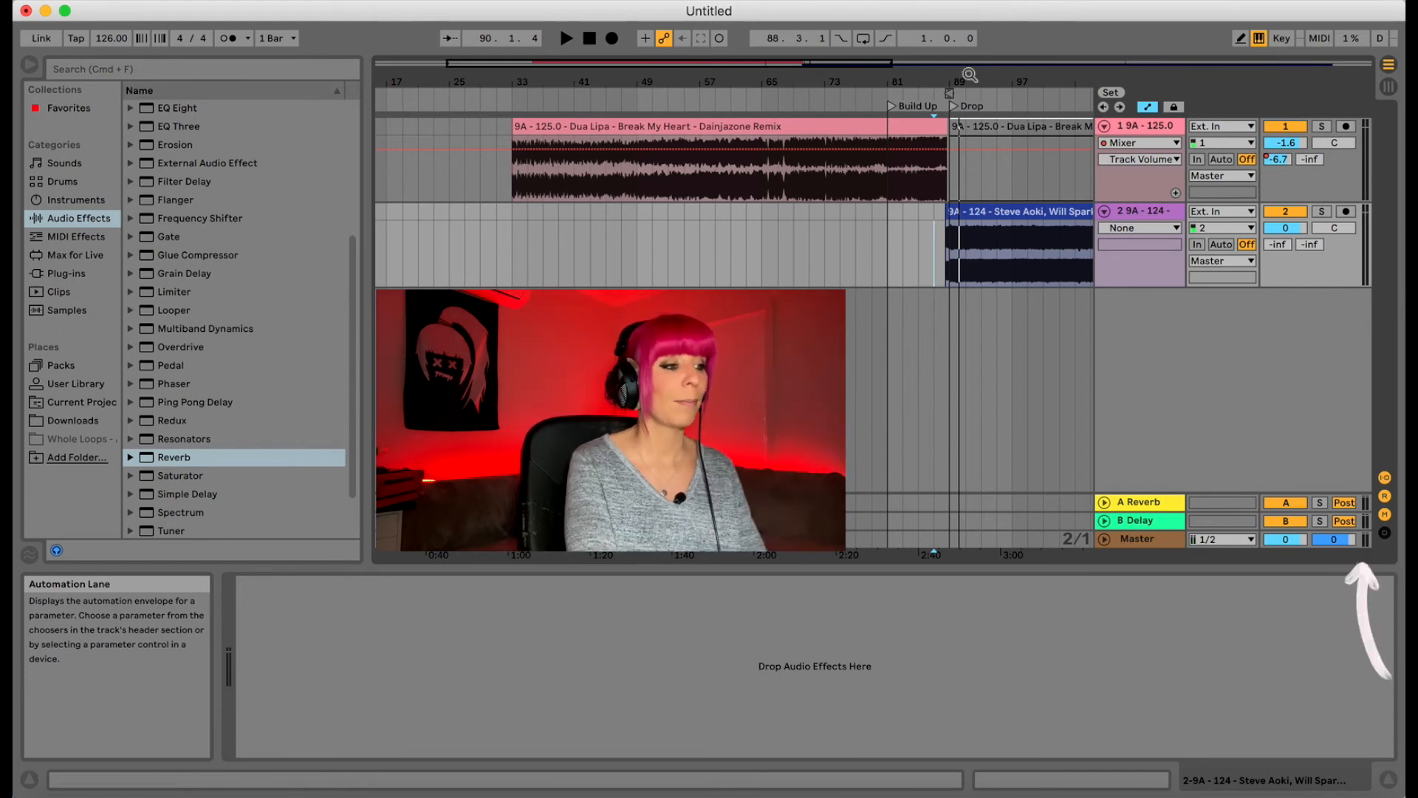
- Play the overlap of the two clips from 88.2.3 and check the master level meter for clipping
{"action": "left_click_drag", "start_coordinate": [962, 82], "coordinate": [963, 82]}
{"action": "left_click", "coordinate": [677, 257]}
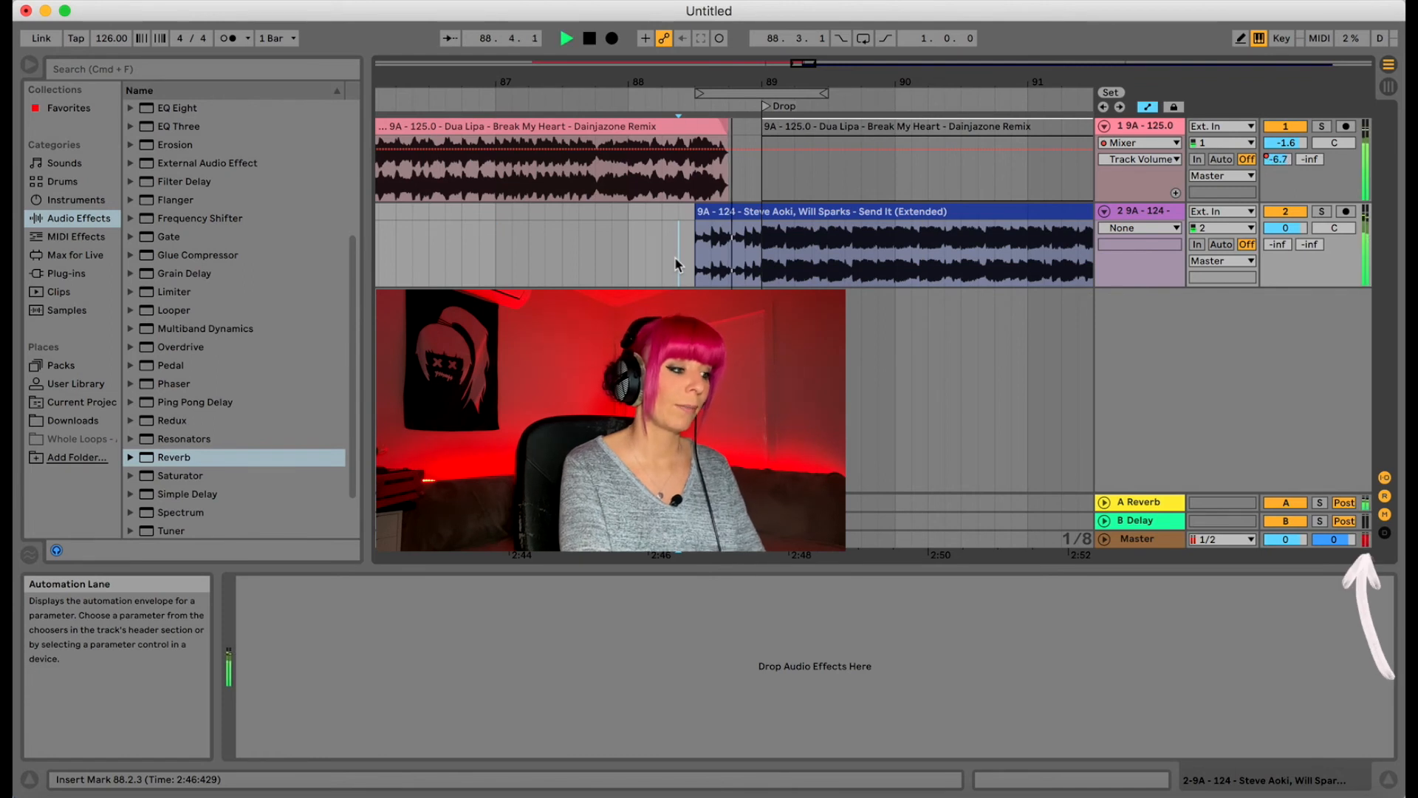
{"action": "key", "text": "space"}
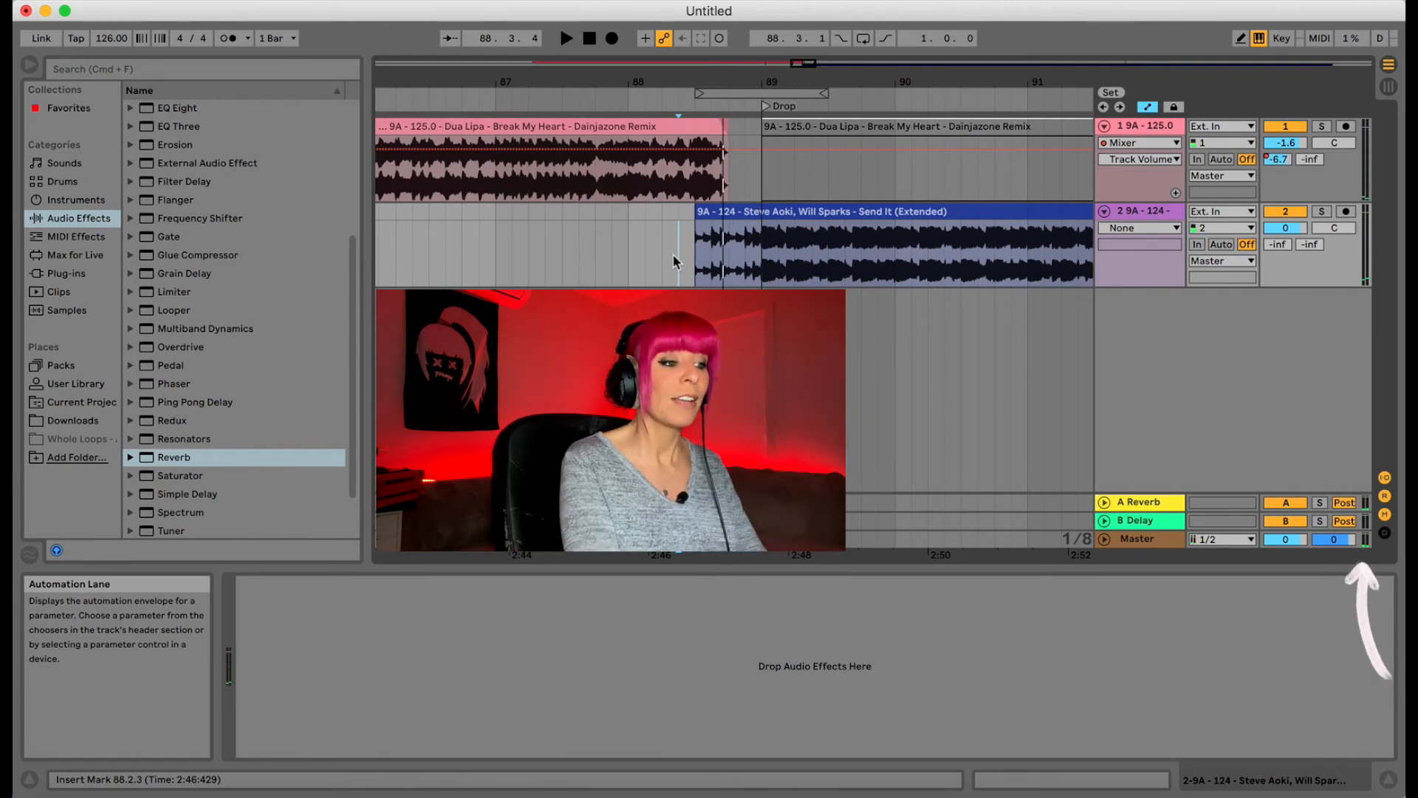
- Add an EQ Eight to the Break My Heart track and set its filter 1 to the 48 dB/octave low cut
{"action": "left_click_drag", "start_coordinate": [177, 108], "coordinate": [550, 147]}
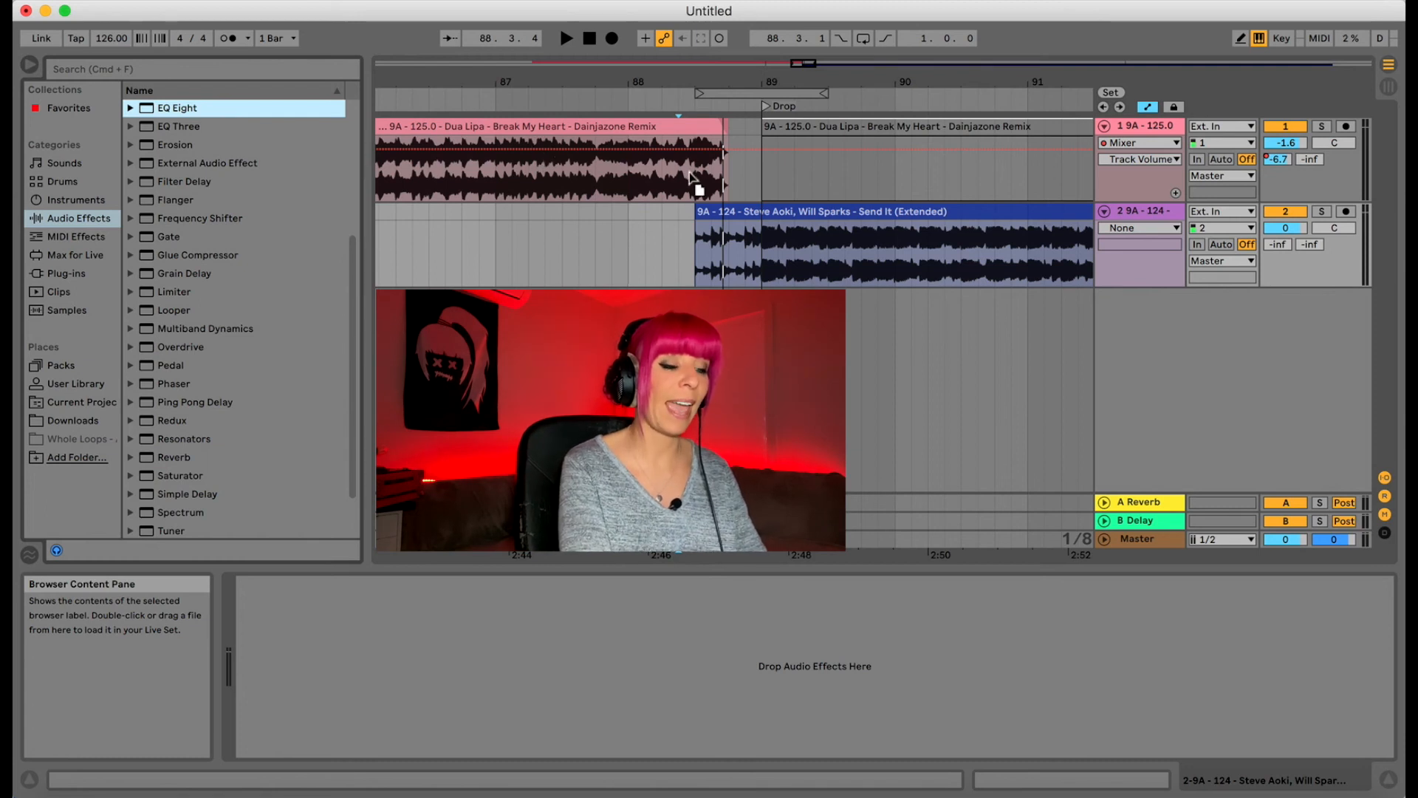
{"action": "left_click_drag", "start_coordinate": [691, 176], "coordinate": [690, 177]}
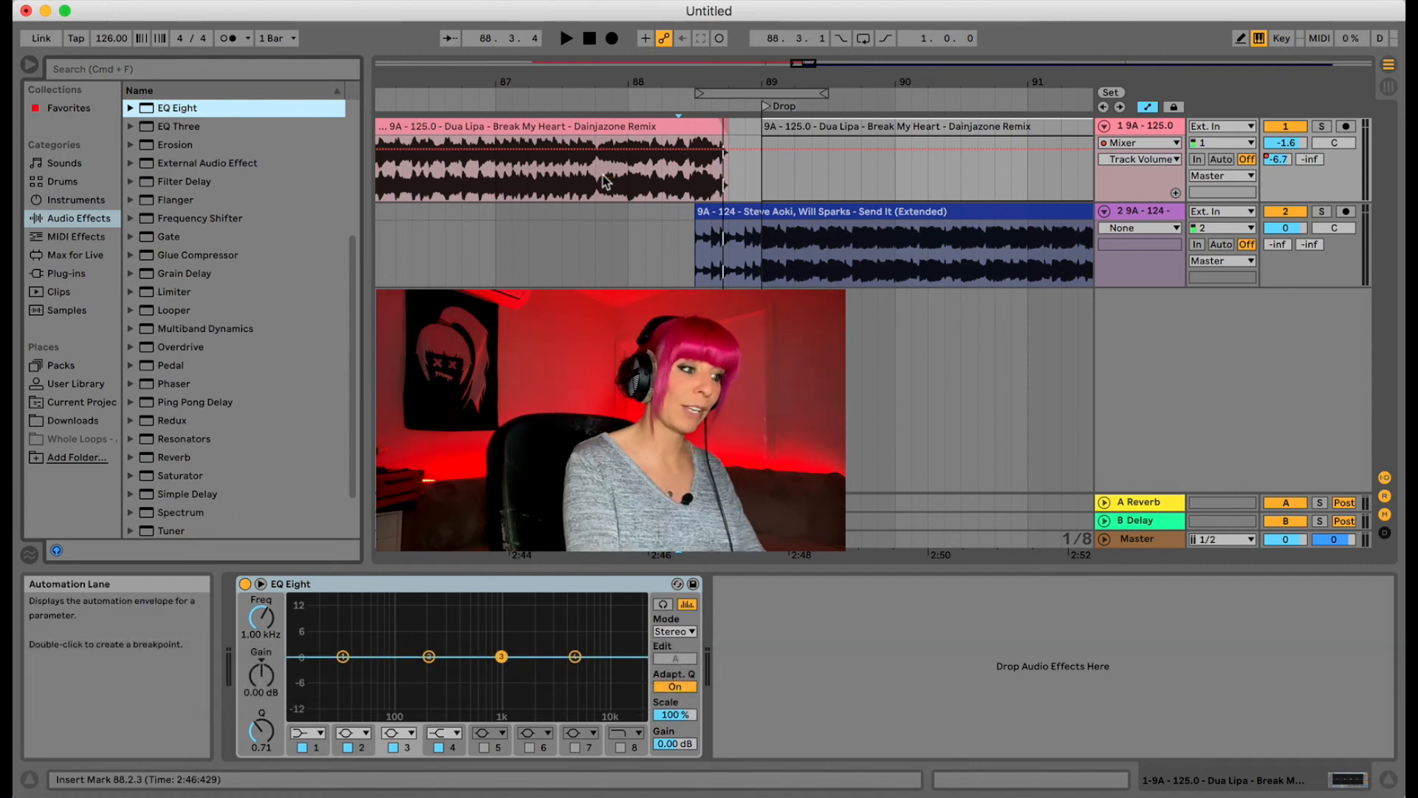
{"action": "left_click", "coordinate": [308, 732]}
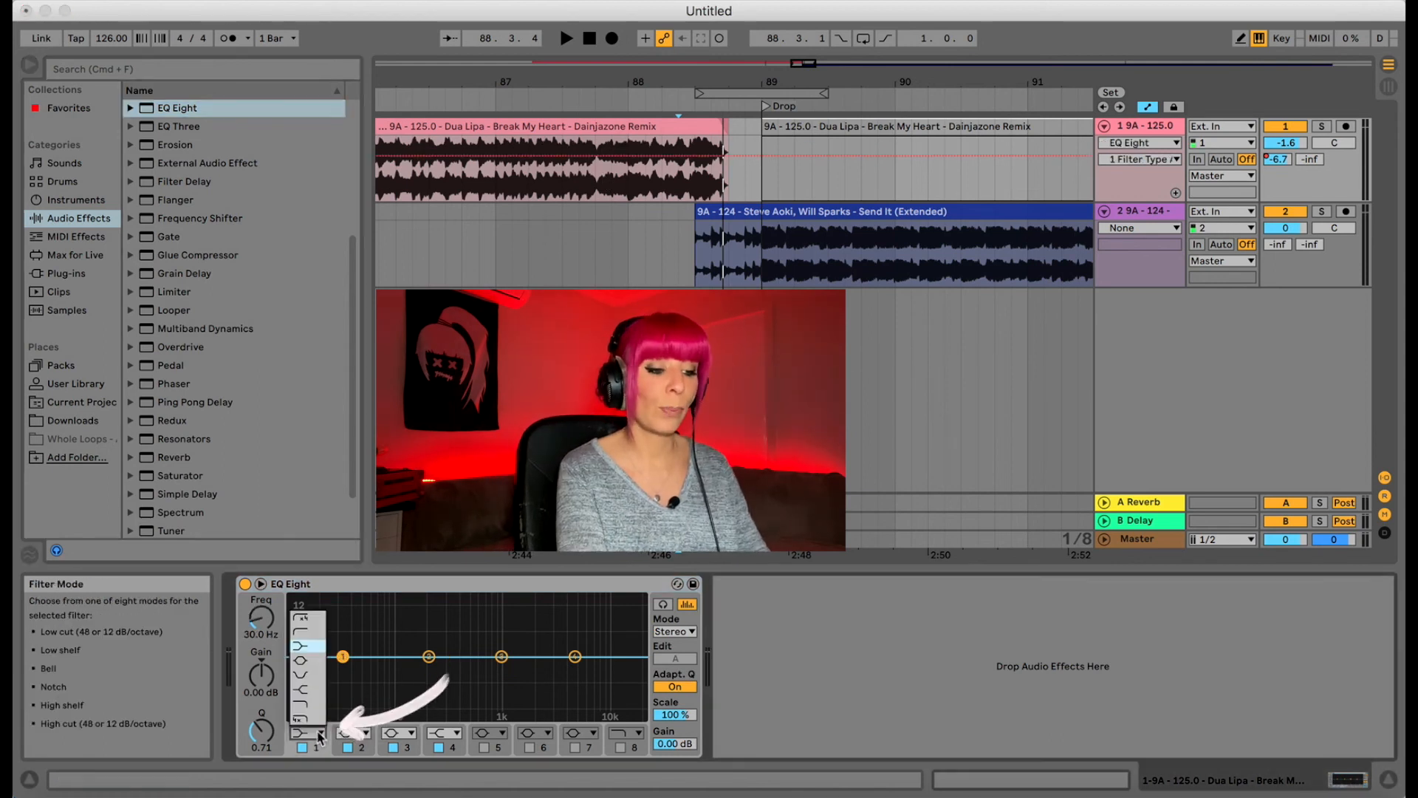
{"action": "left_click", "coordinate": [301, 619]}
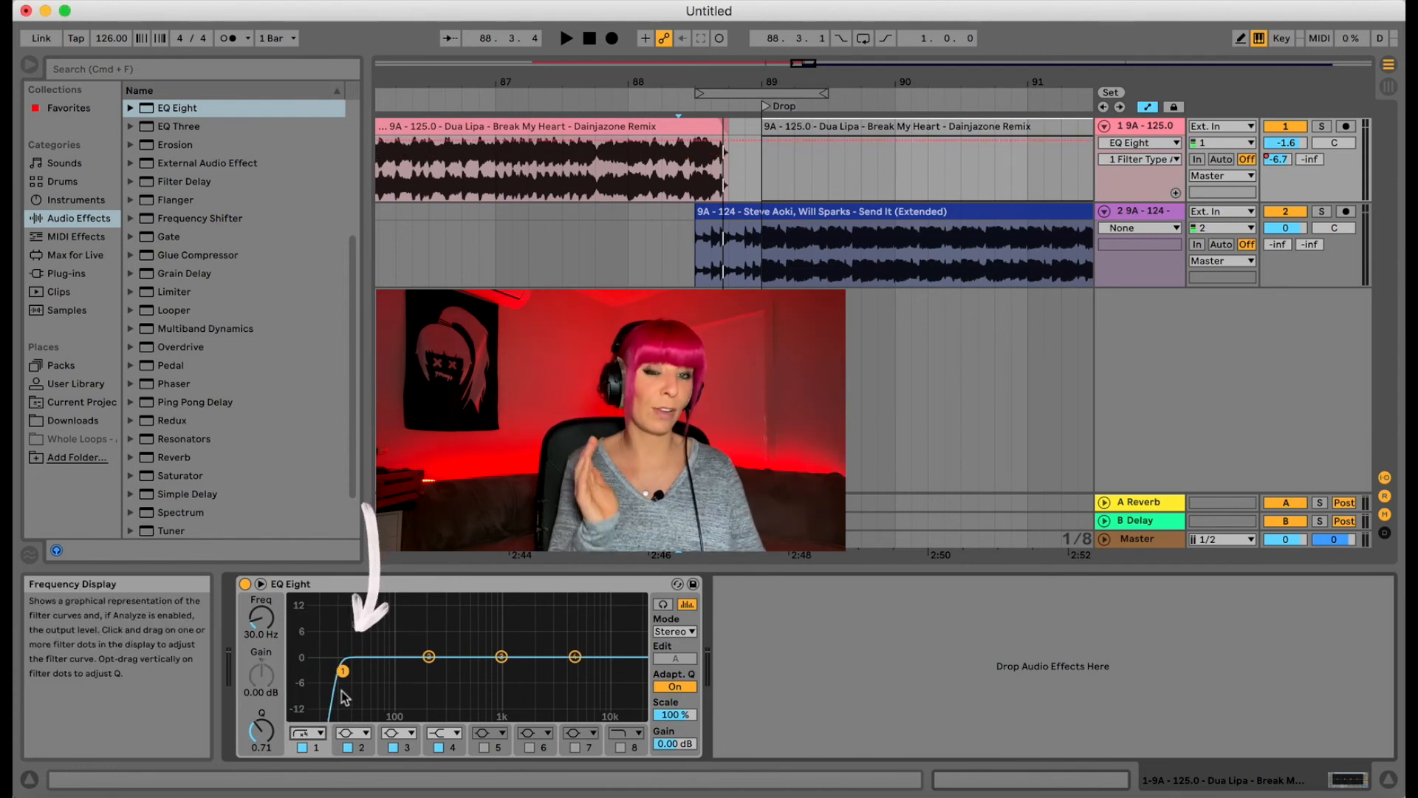
- Set the EQ Eight low cut to 62.5 Hz and play the overlap from 88.3.1 and 88.2.3
{"action": "left_click_drag", "start_coordinate": [344, 670], "coordinate": [375, 671]}
{"action": "left_click", "coordinate": [691, 162]}
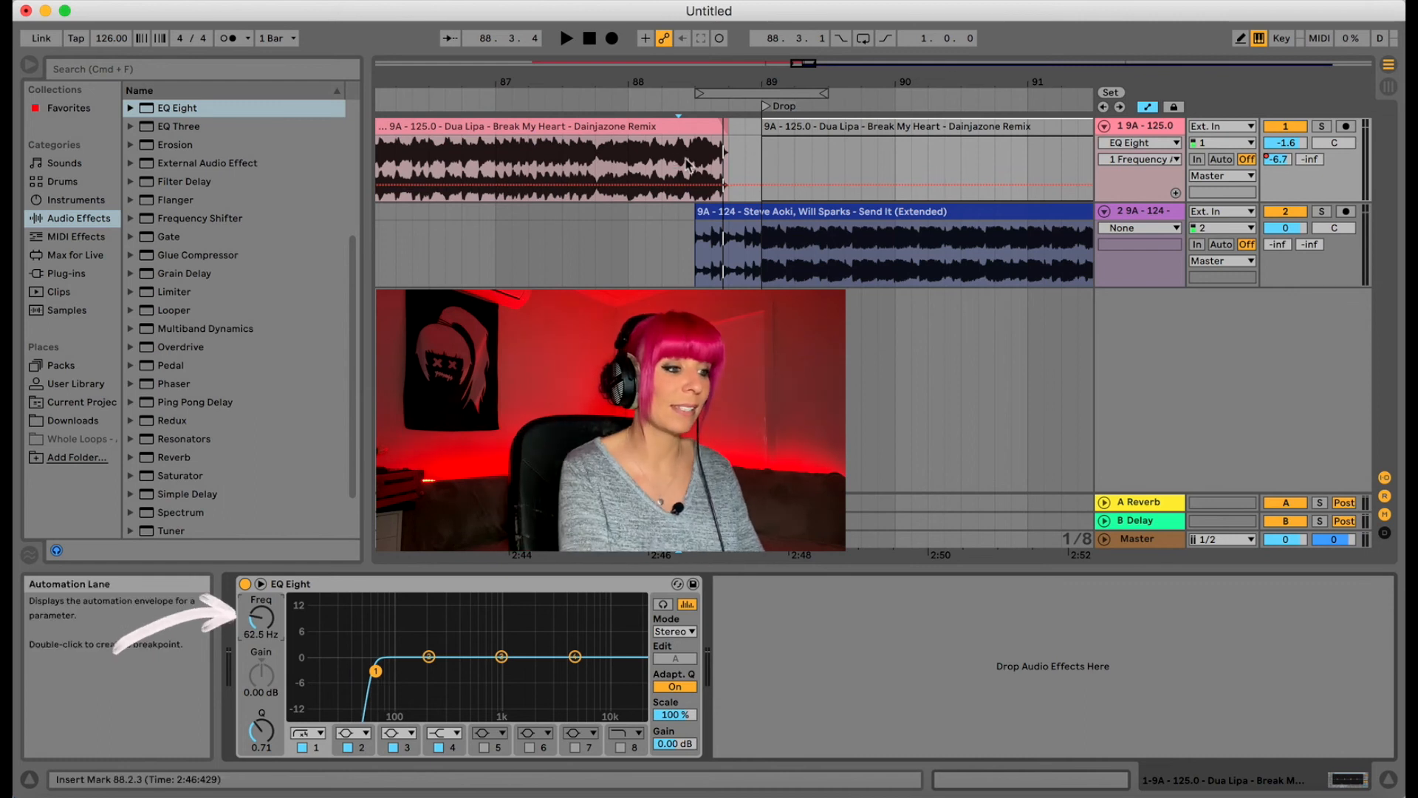
{"action": "key", "text": "space"}
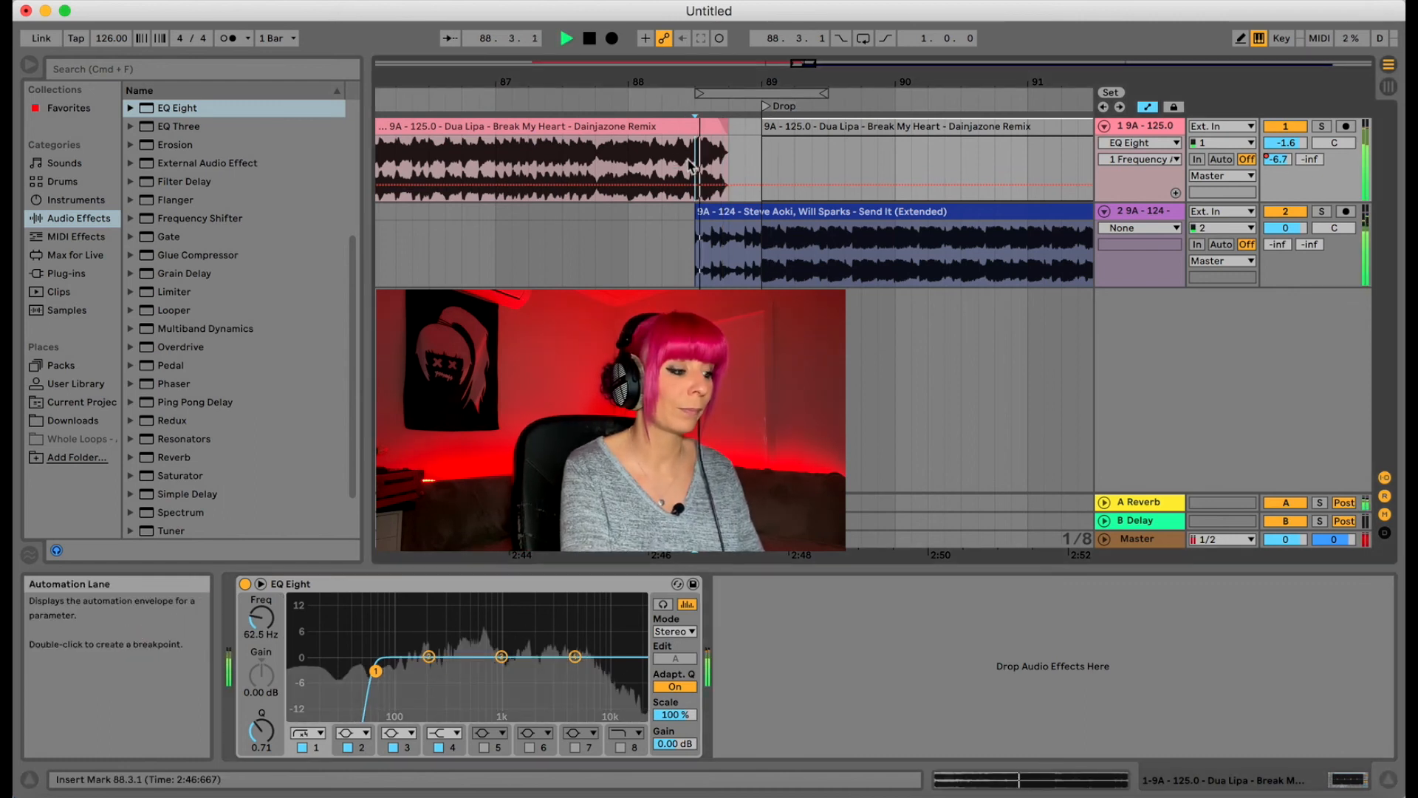
{"action": "key", "text": "space"}
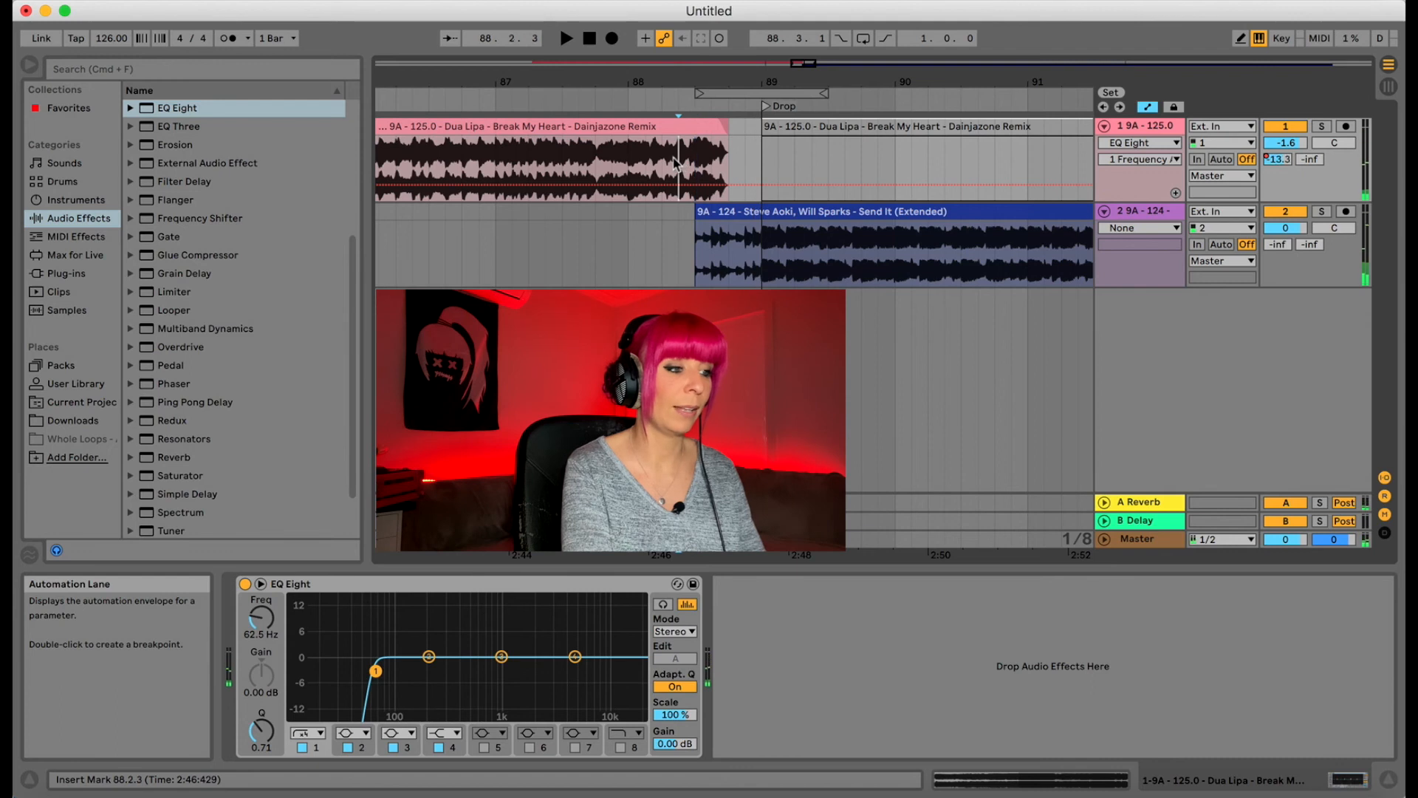
{"action": "key", "text": "space"}
- Raise the EQ Eight low cut frequency to 108 Hz while playing the transition from 87.1.3
{"action": "left_click", "coordinate": [509, 172]}
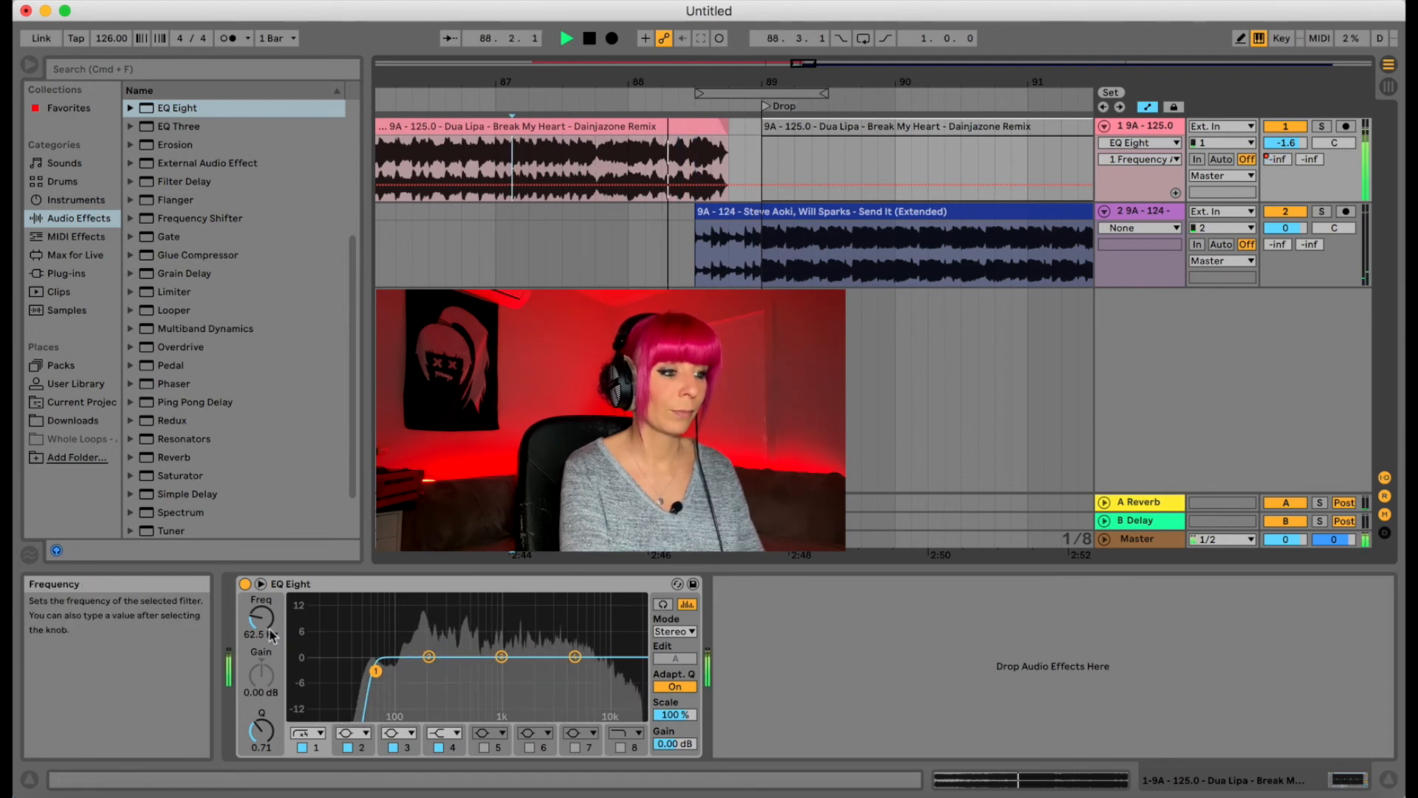
{"action": "left_click_drag", "start_coordinate": [261, 627], "coordinate": [261, 612]}
{"action": "key", "text": "space"}
{"action": "key", "text": "space"}
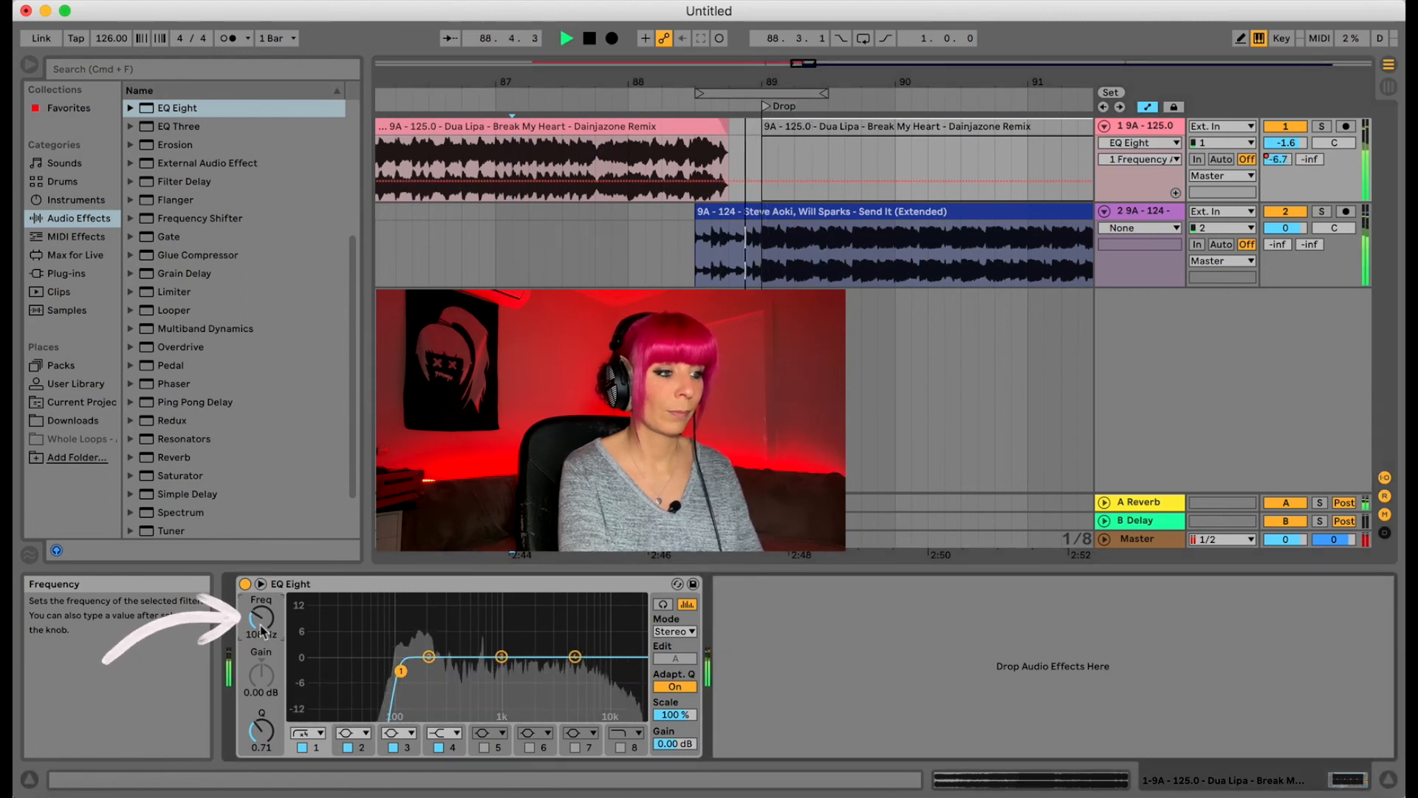
{"action": "key", "text": "space"}
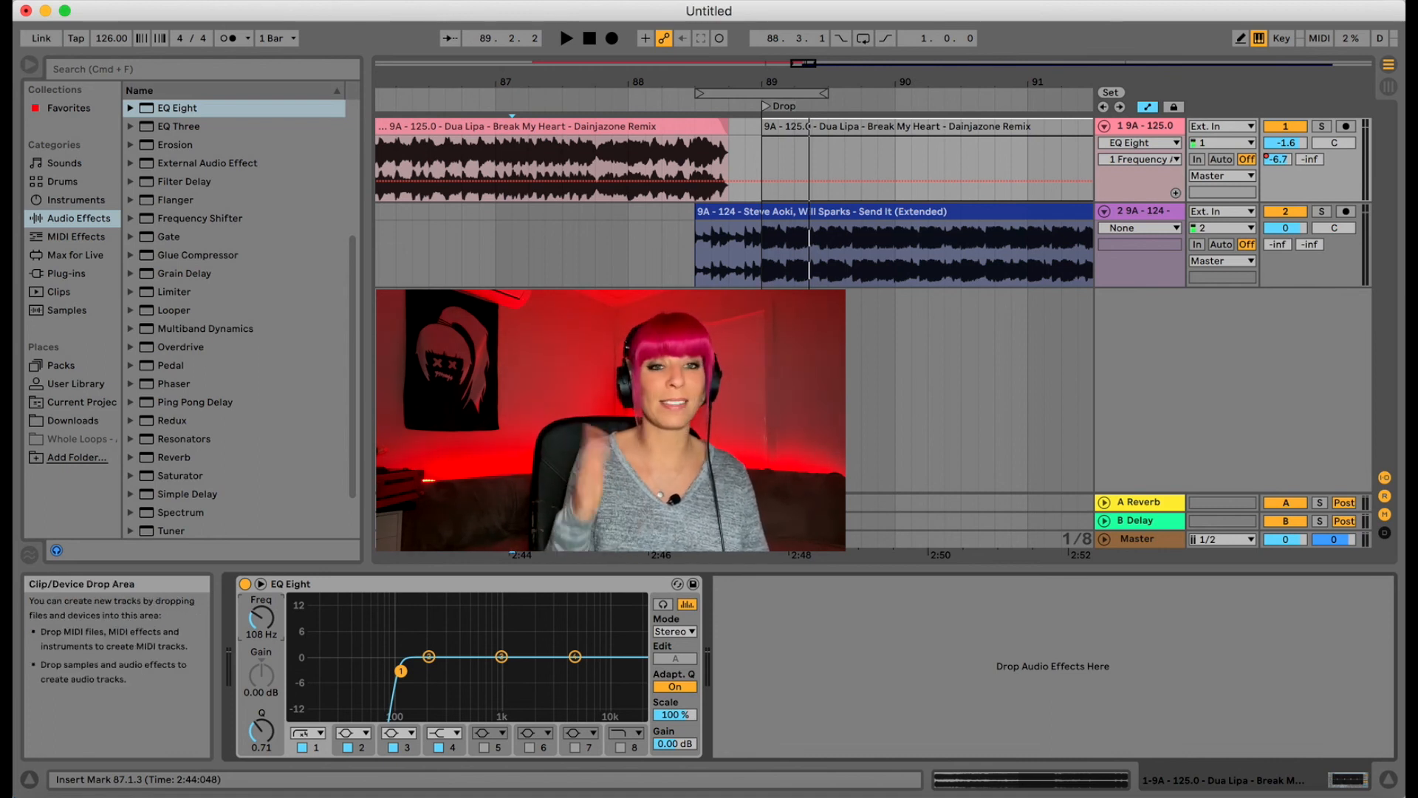
- Turn EQ Eight off and automate its Device On parameter to switch on at 88.3.1, where the Send It clip starts
{"action": "left_click", "coordinate": [244, 584]}
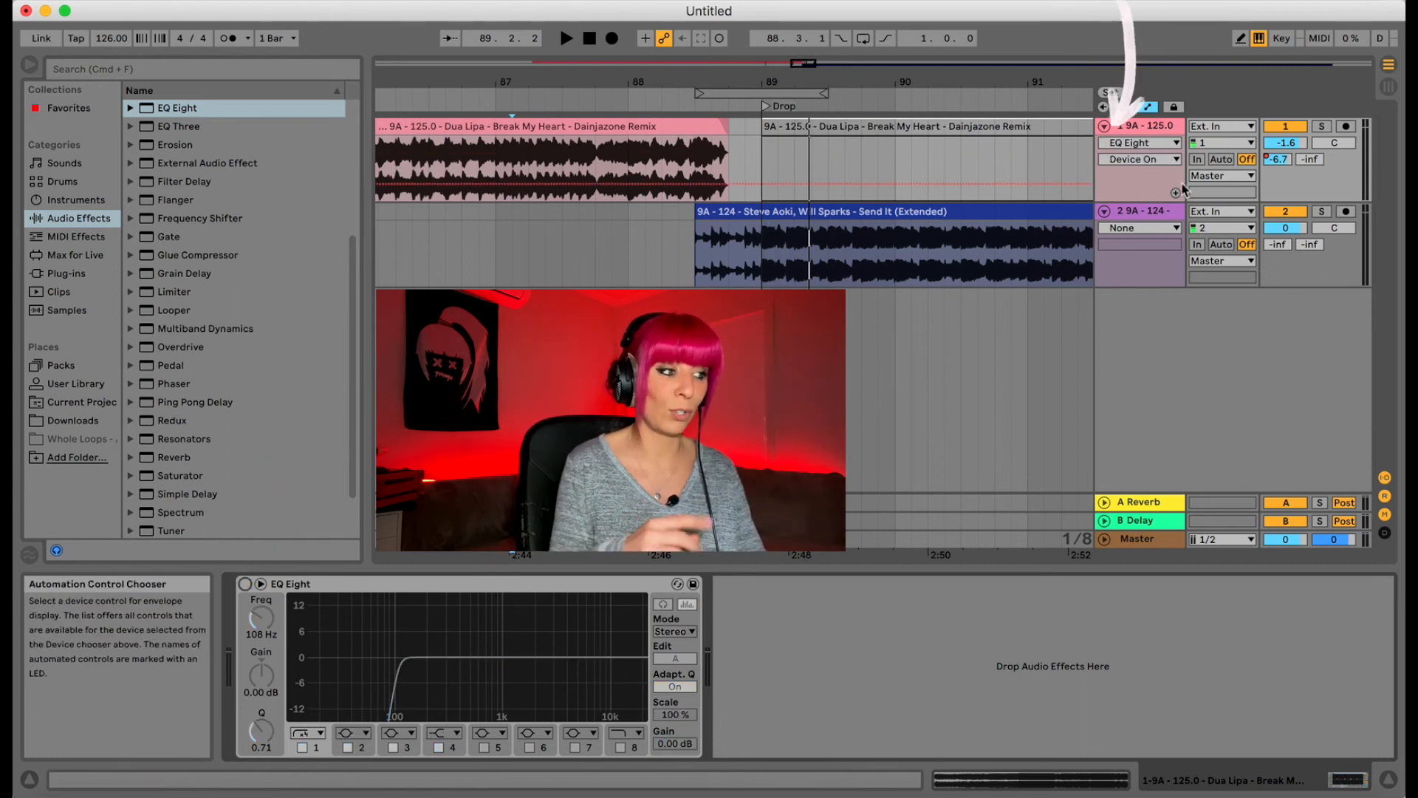
{"action": "left_click", "coordinate": [647, 184]}
{"action": "left_click_drag", "start_coordinate": [694, 186], "coordinate": [694, 153]}
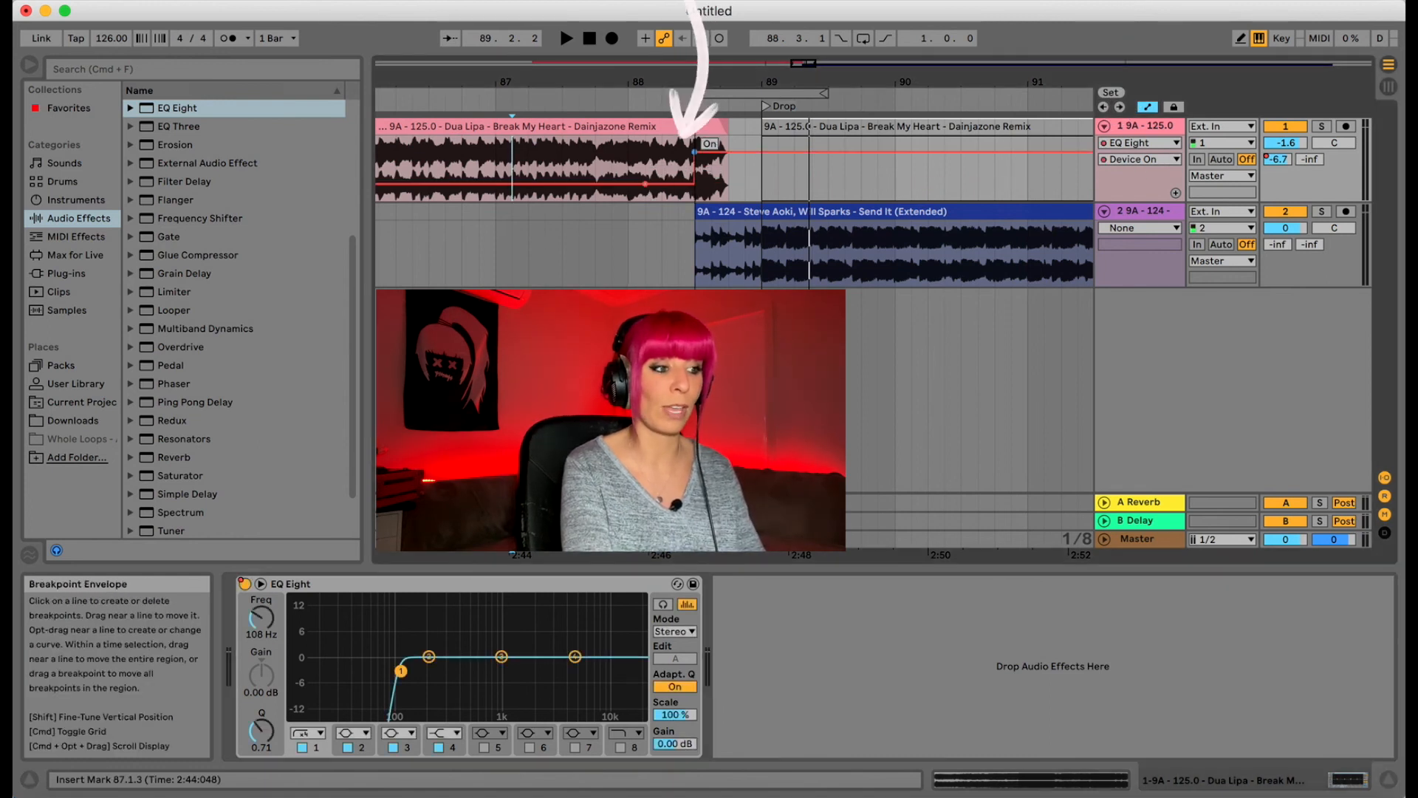
- Play the transition with the automated EQ twice from 88.1.1 and once from 87.4.3
{"action": "left_click", "coordinate": [629, 159]}
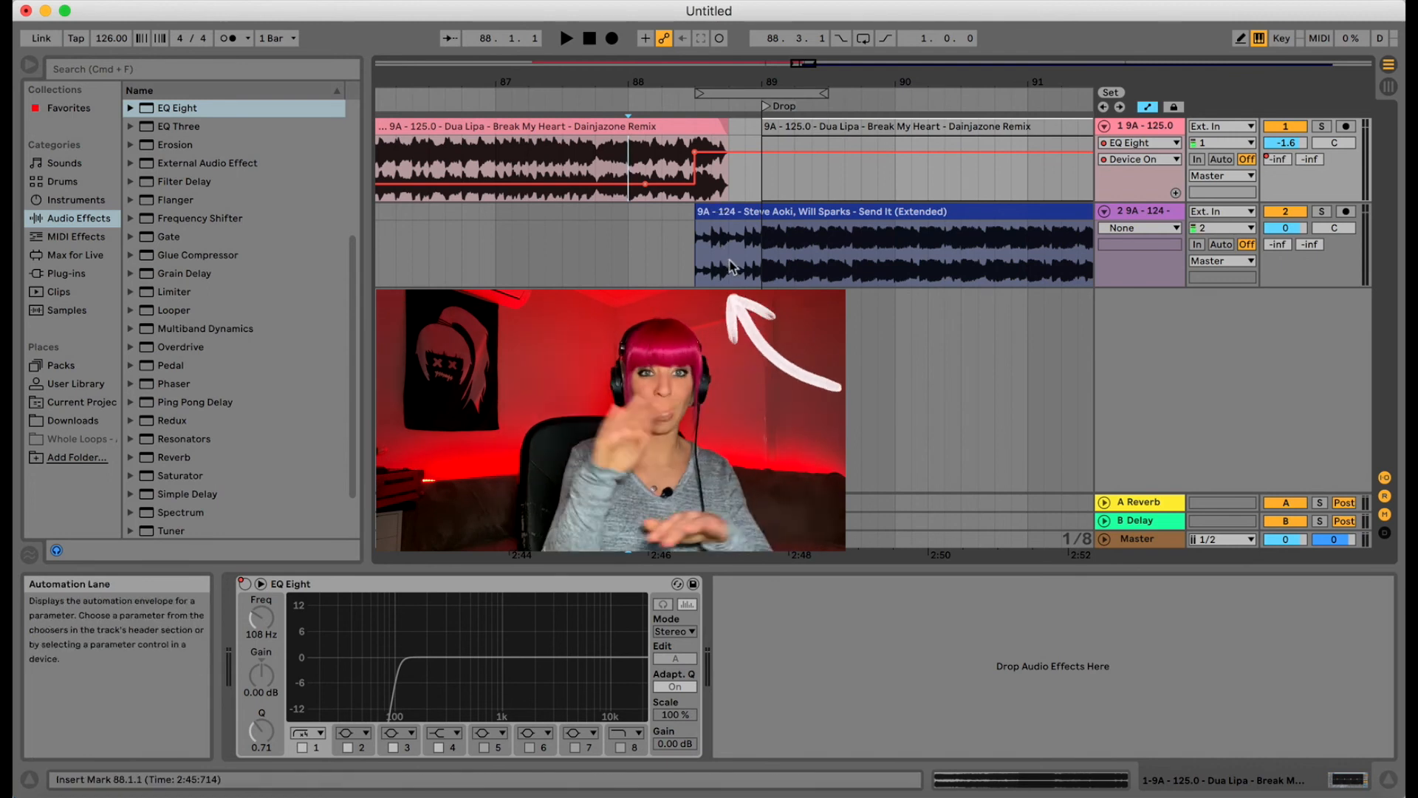
{"action": "key", "text": "space"}
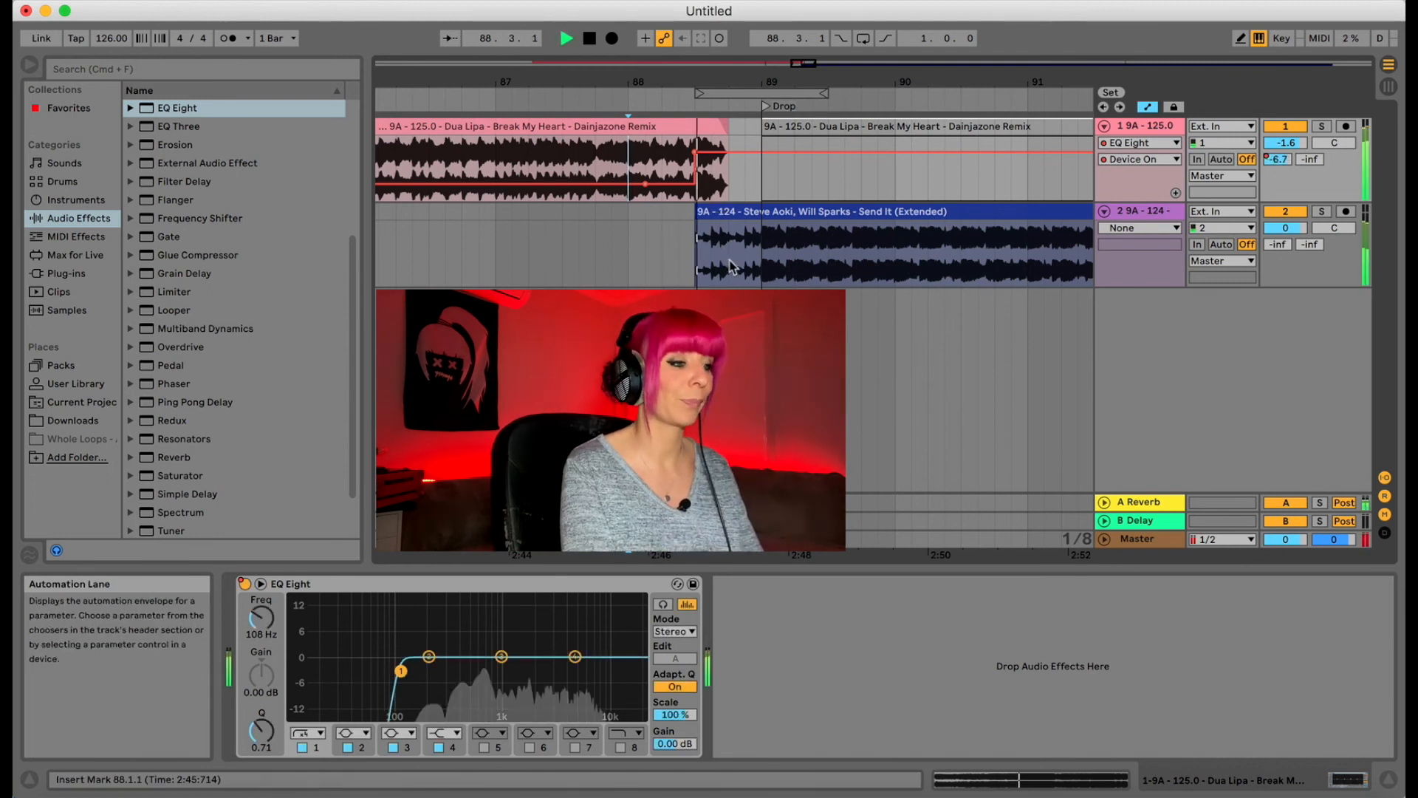
{"action": "key", "text": "space"}
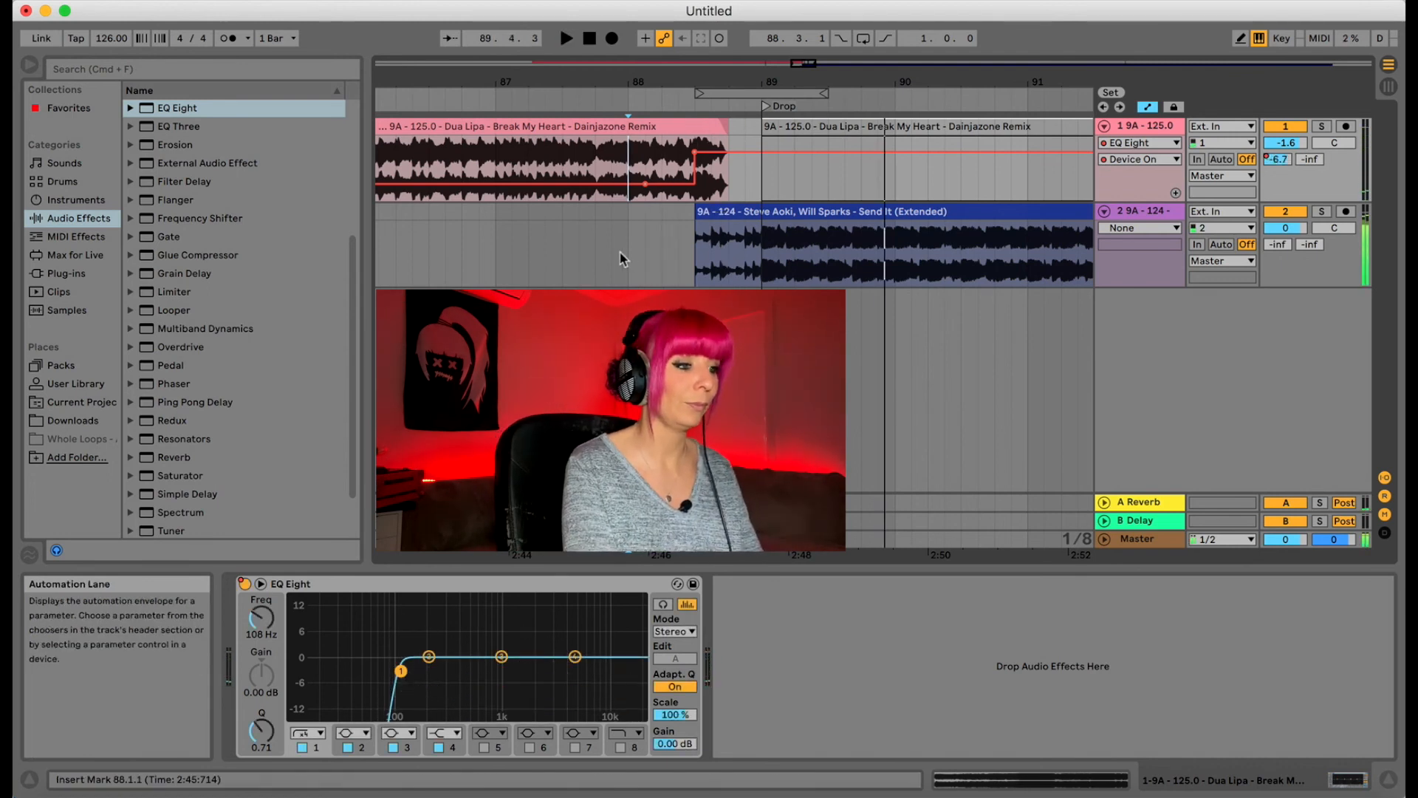
{"action": "key", "text": "space"}
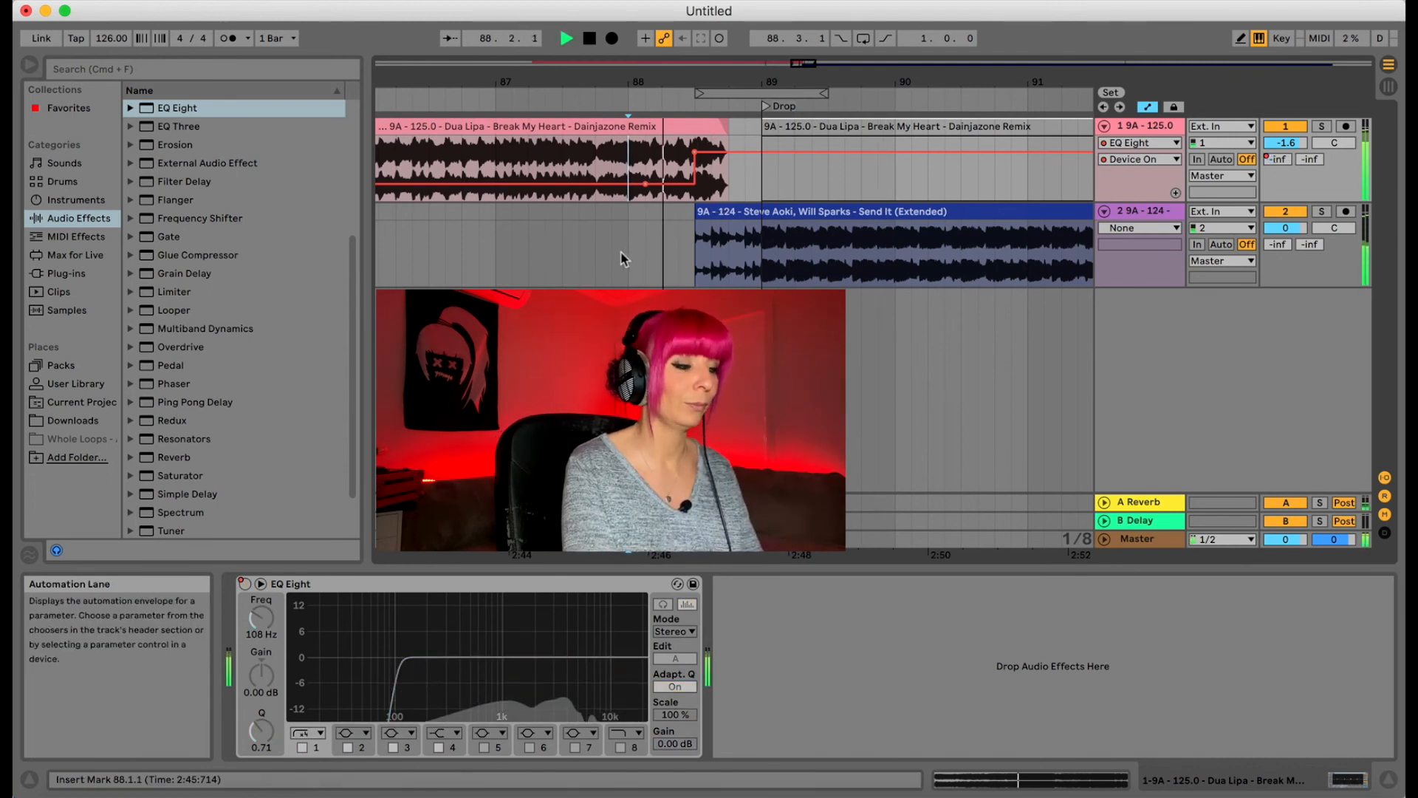
{"action": "key", "text": "space"}
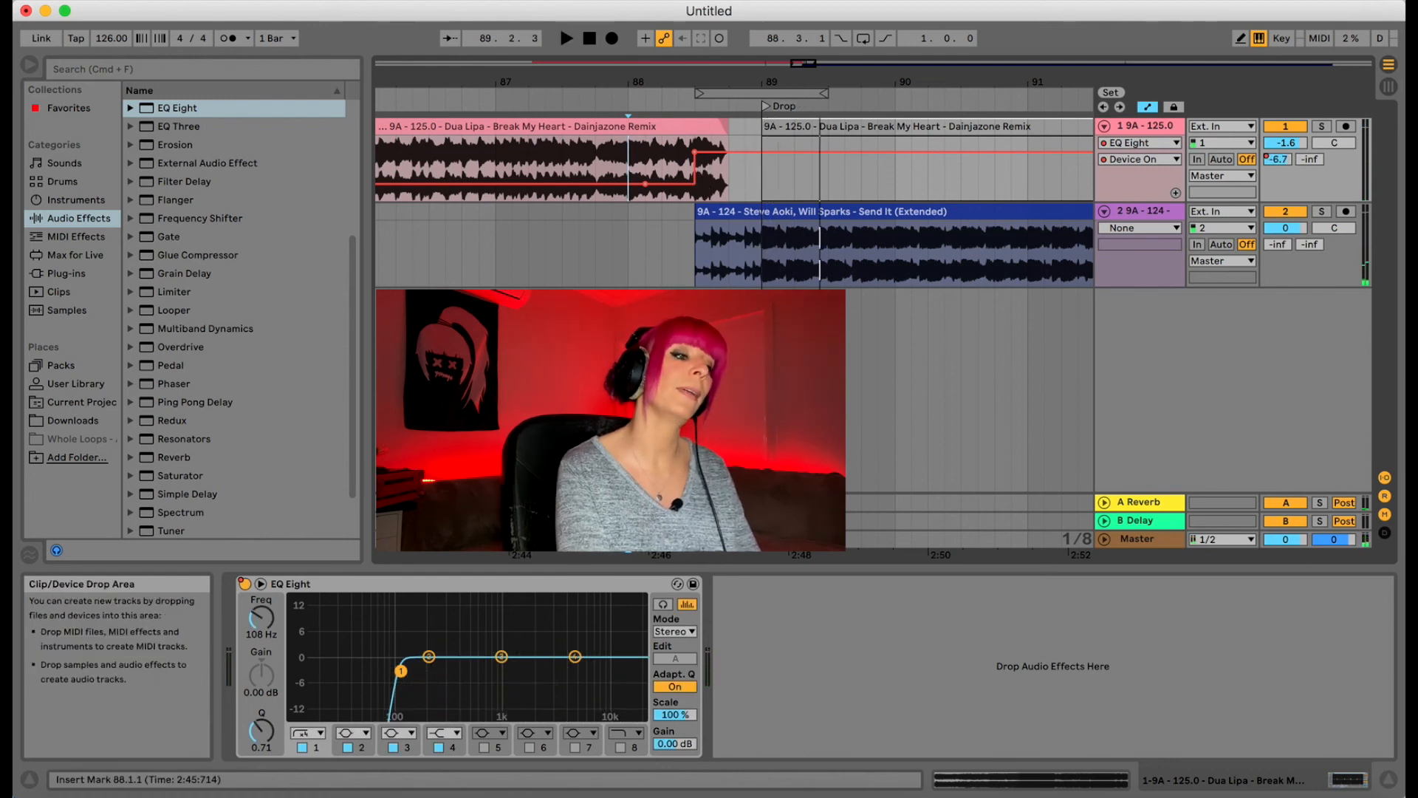
{"action": "left_click", "coordinate": [613, 251]}
{"action": "key", "text": "space"}
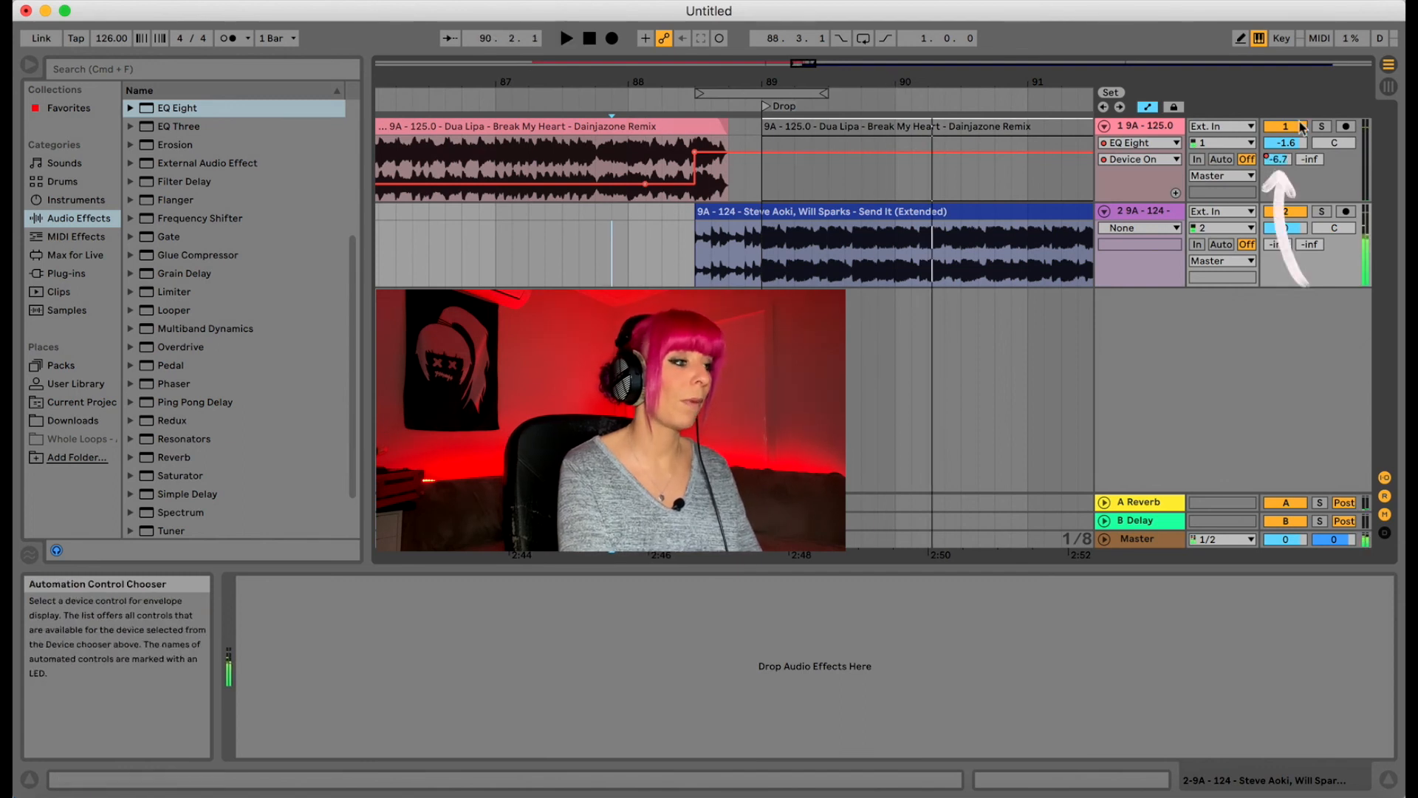
- Lower the Break My Heart track volume to -2.2 dB and replay the transition from 87.4.3
{"action": "left_click_drag", "start_coordinate": [1285, 143], "coordinate": [1285, 148]}
{"action": "key", "text": "space"}
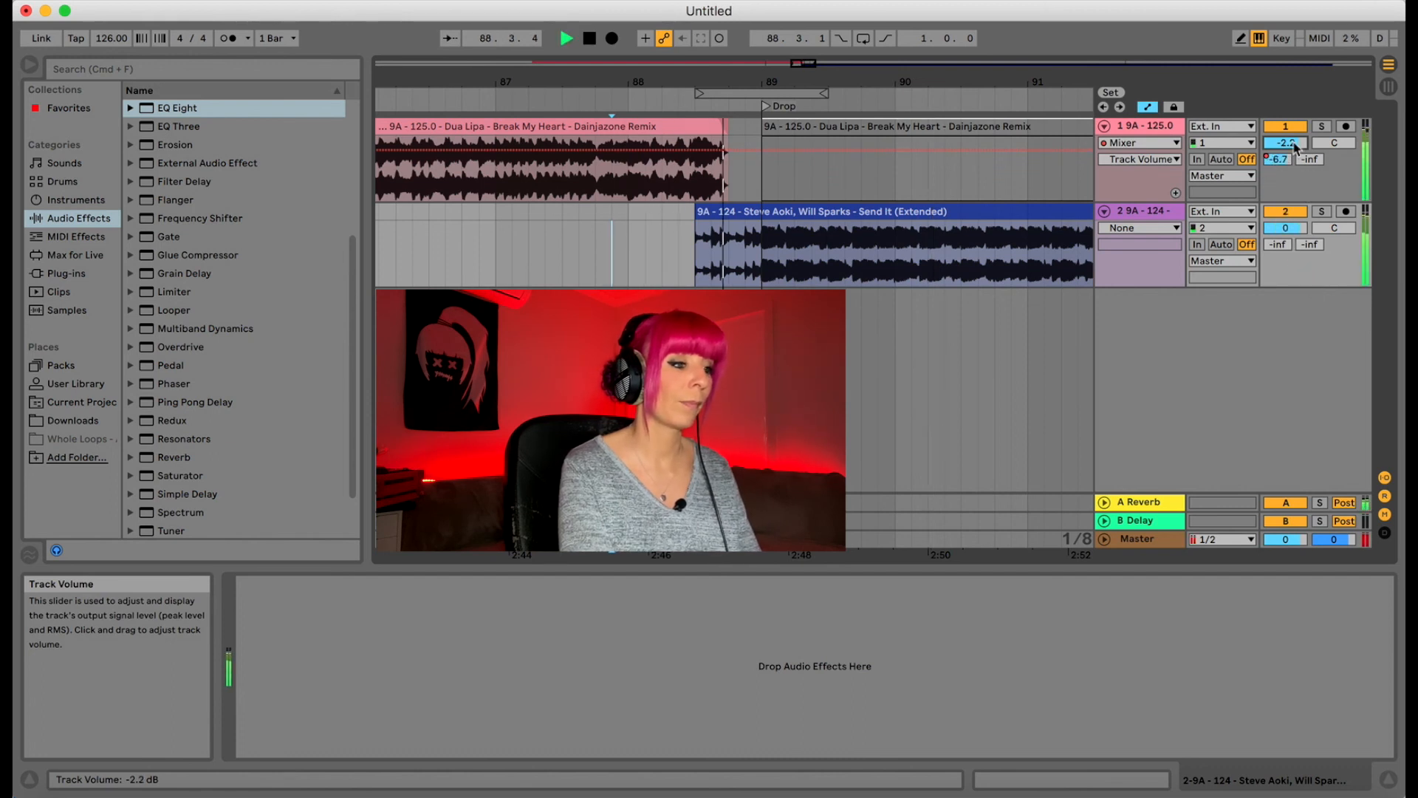
{"action": "key", "text": "space"}
{"action": "key", "text": "space"}
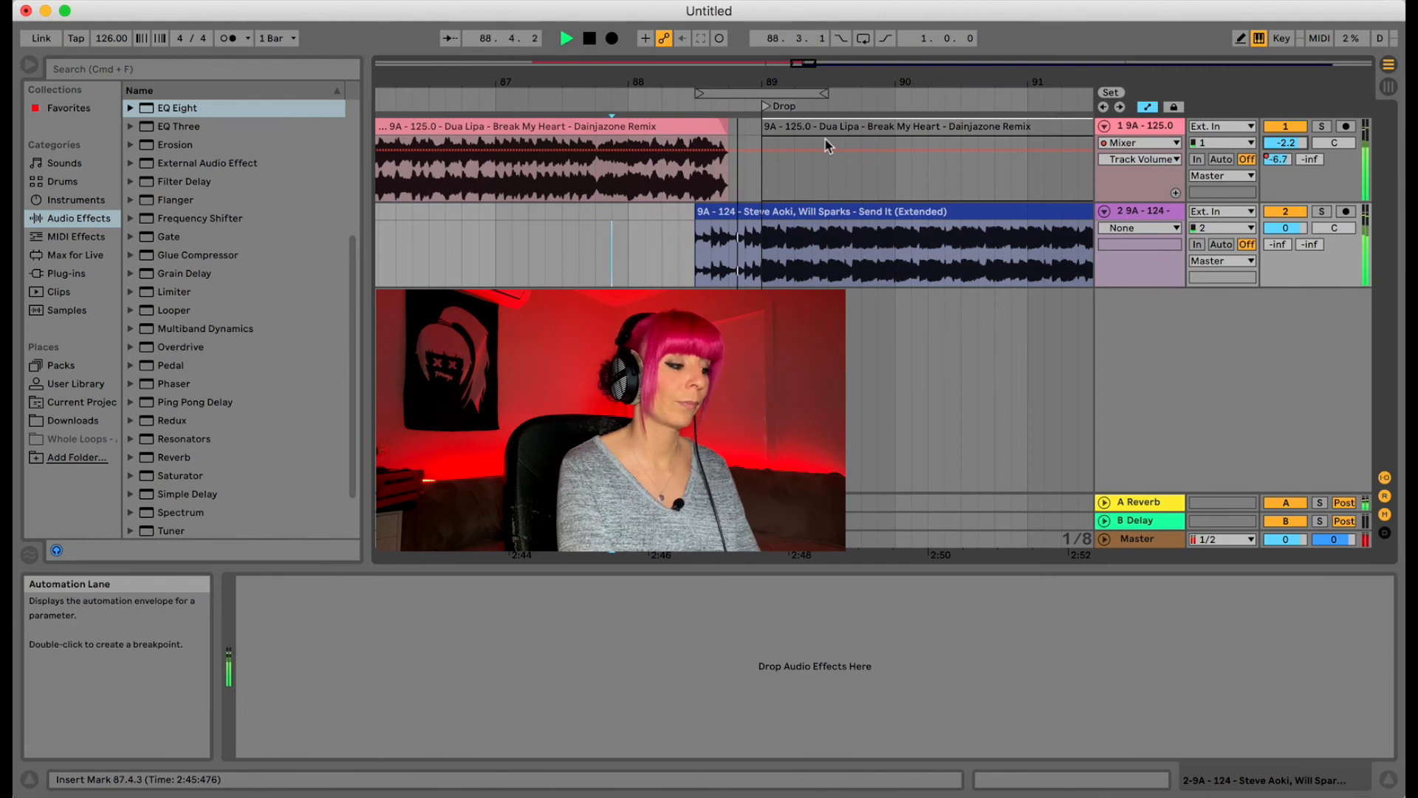
- Spot-check the mashup by playing from bars 57, 73, 93, 81 and 85 through the build-up into the Send It drop
{"action": "left_click_drag", "start_coordinate": [822, 81], "coordinate": [822, 33]}
{"action": "key", "text": "space"}
{"action": "left_click", "coordinate": [609, 252]}
{"action": "key", "text": "space"}
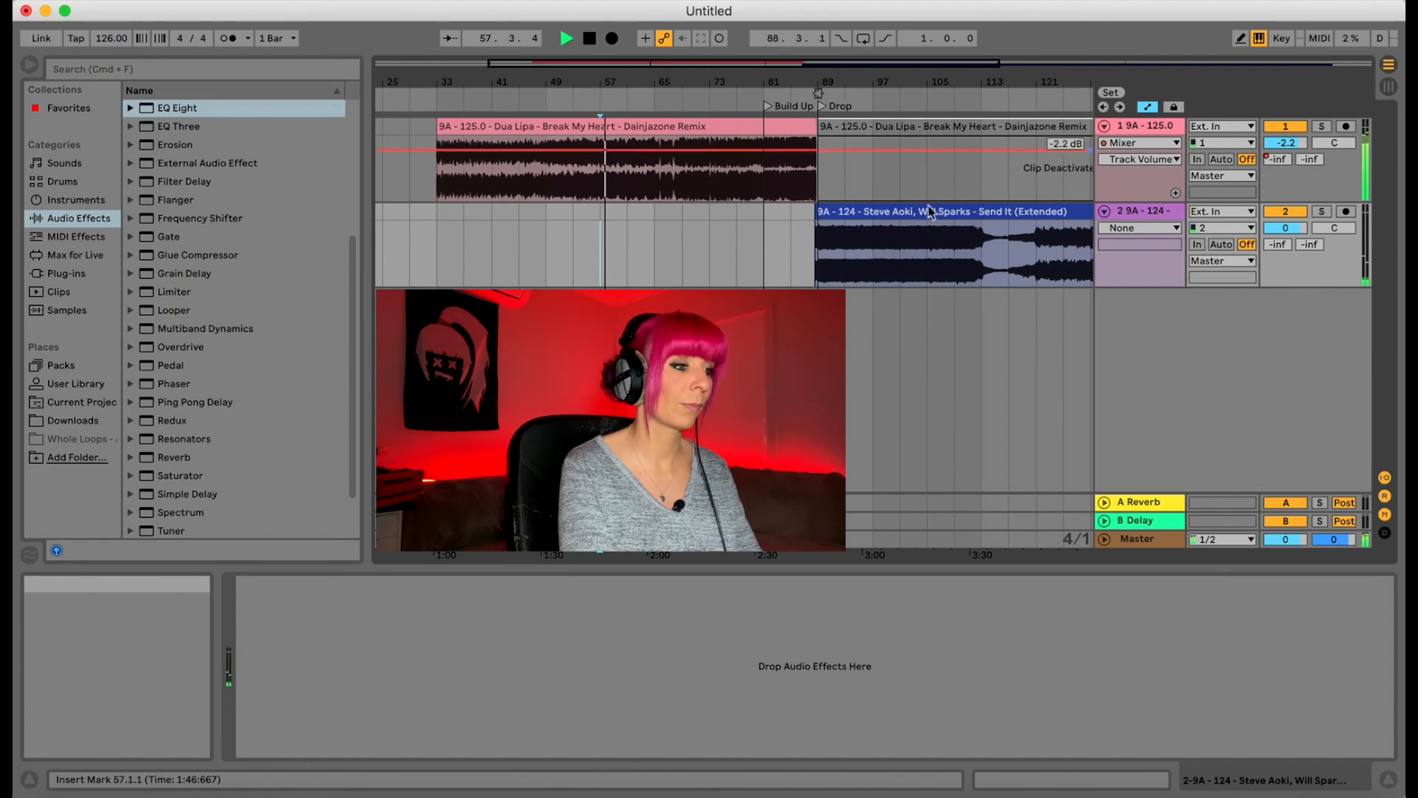
{"action": "left_click", "coordinate": [720, 224]}
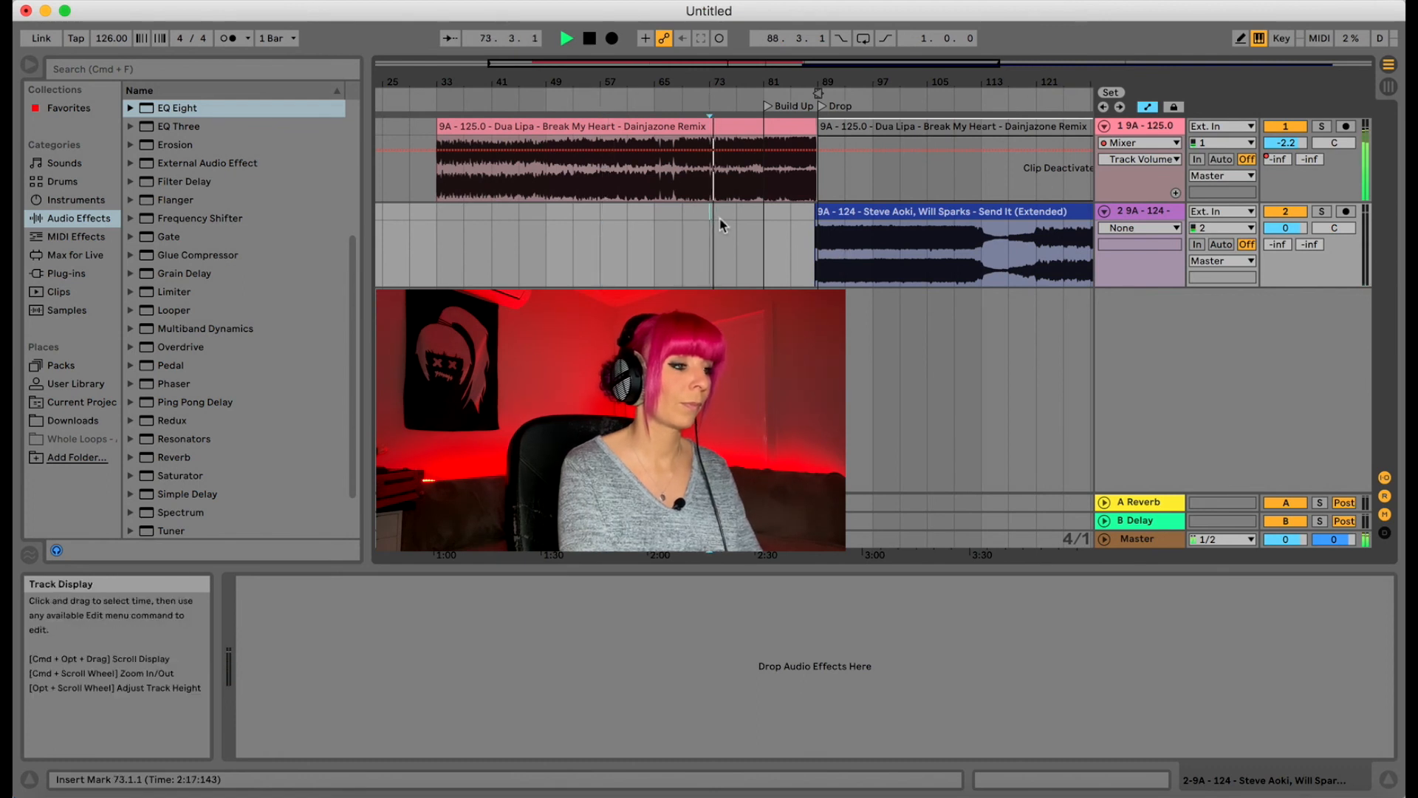
{"action": "left_click", "coordinate": [837, 192]}
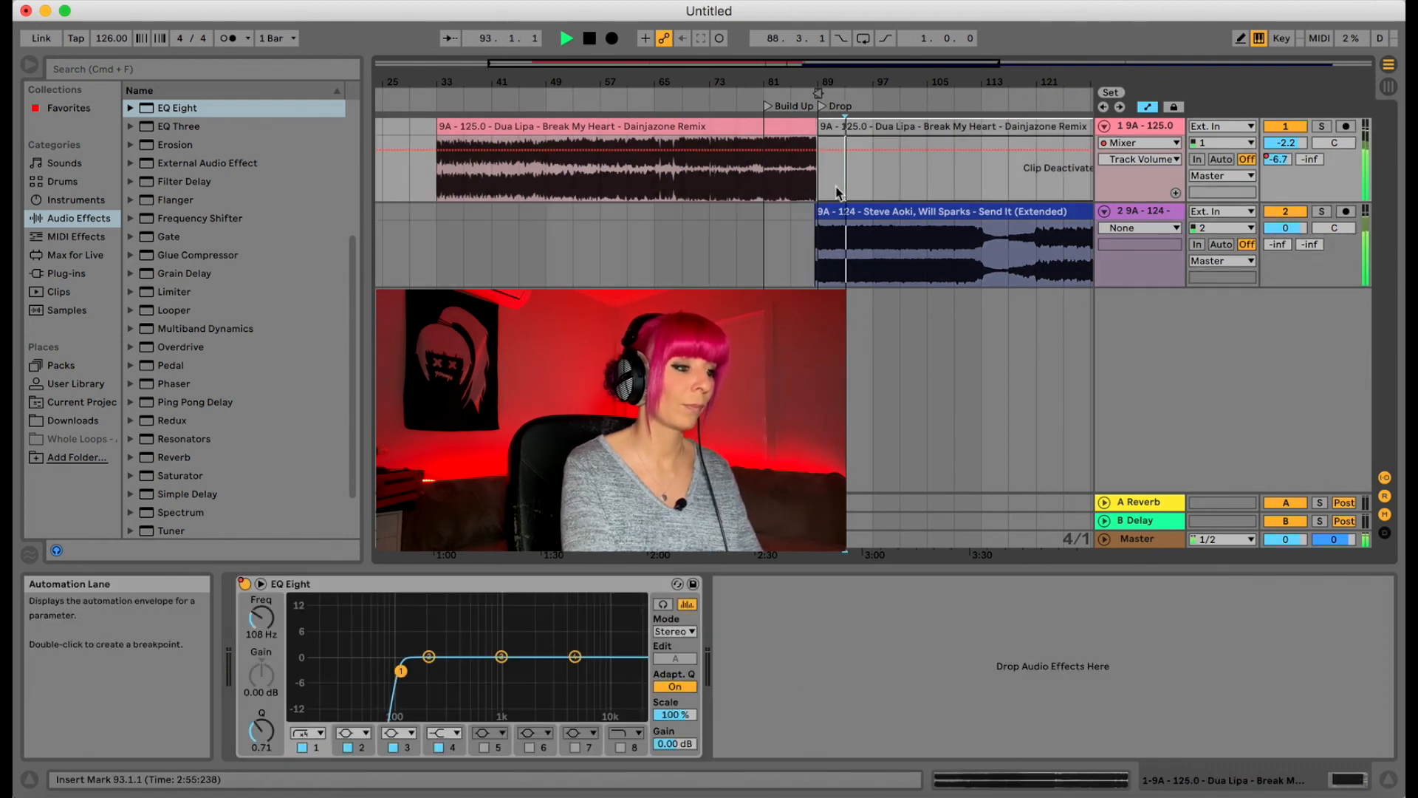
{"action": "left_click", "coordinate": [768, 229]}
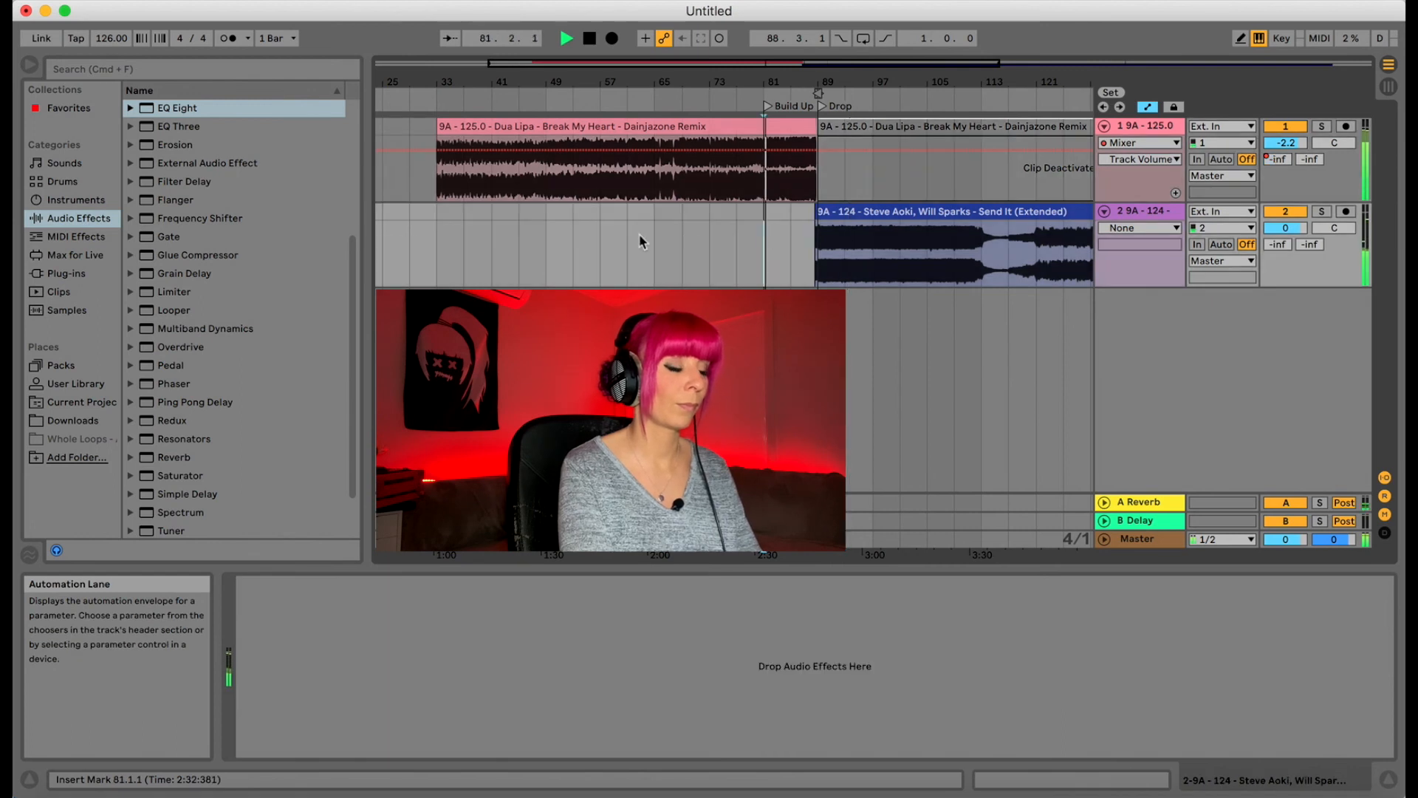
{"action": "left_click", "coordinate": [796, 221]}
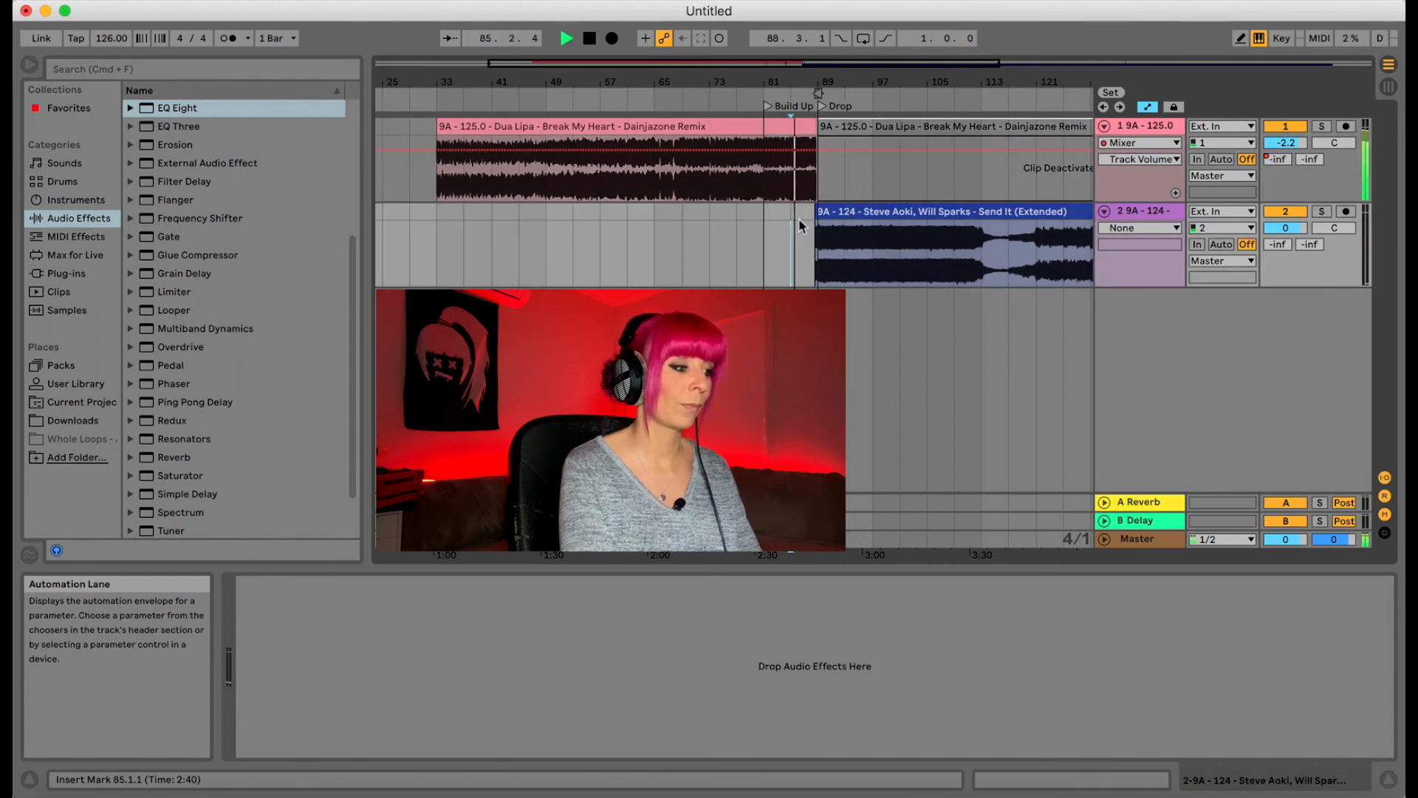
{"action": "left_click_drag", "start_coordinate": [819, 79], "coordinate": [817, 87]}
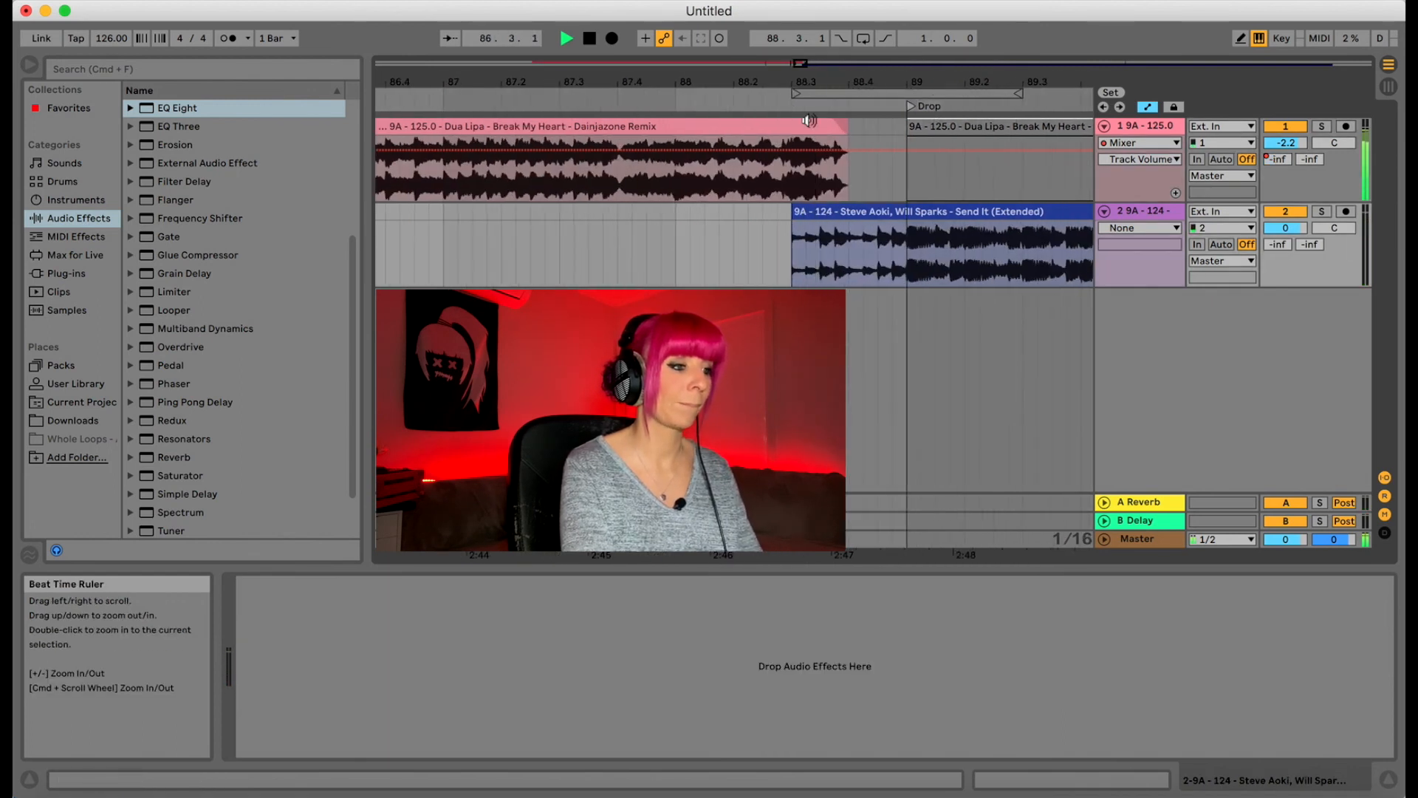
- Check the EQ Eight automation on the Break My Heart track at 88.3.1 and replay the transition from 88.2.1
{"action": "left_click", "coordinate": [792, 191]}
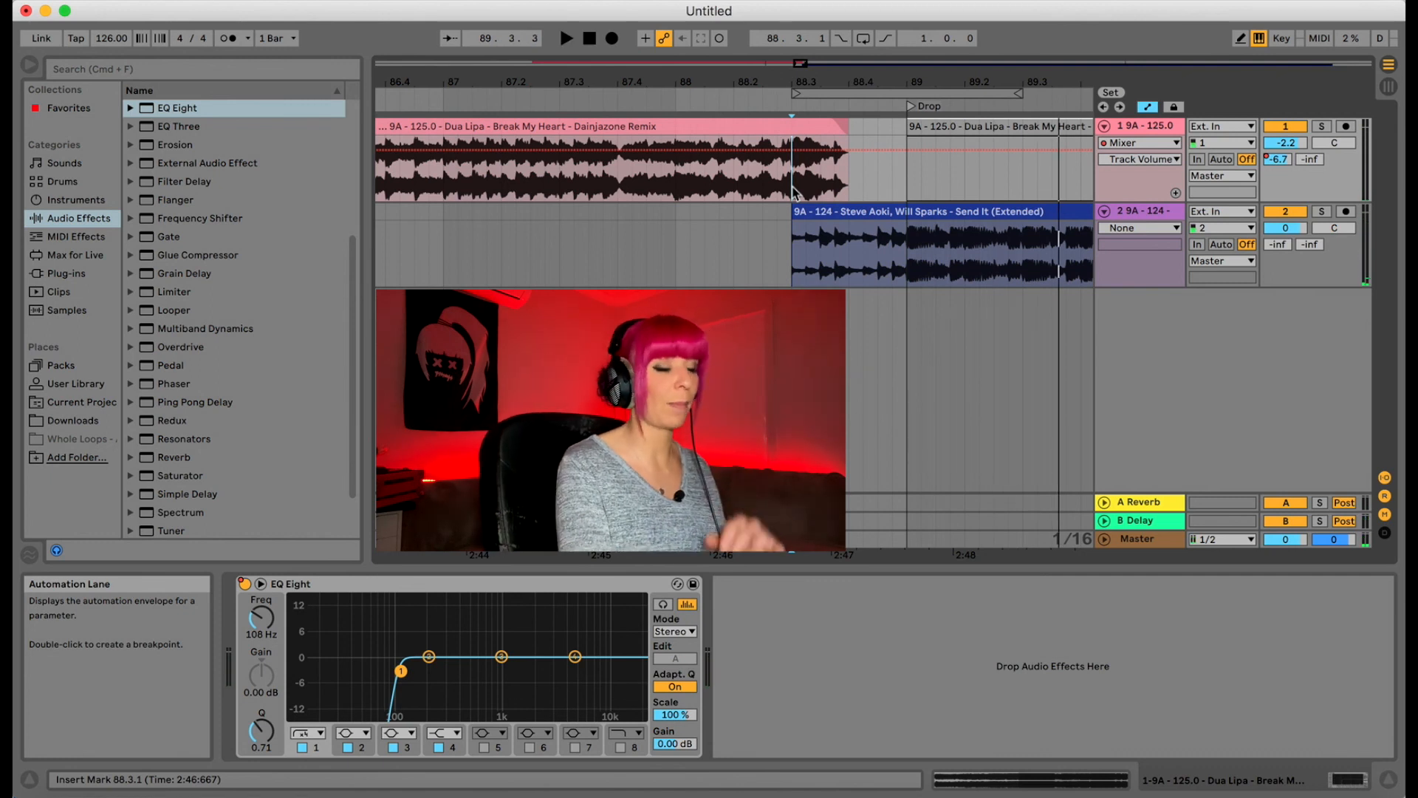
{"action": "left_click", "coordinate": [734, 198]}
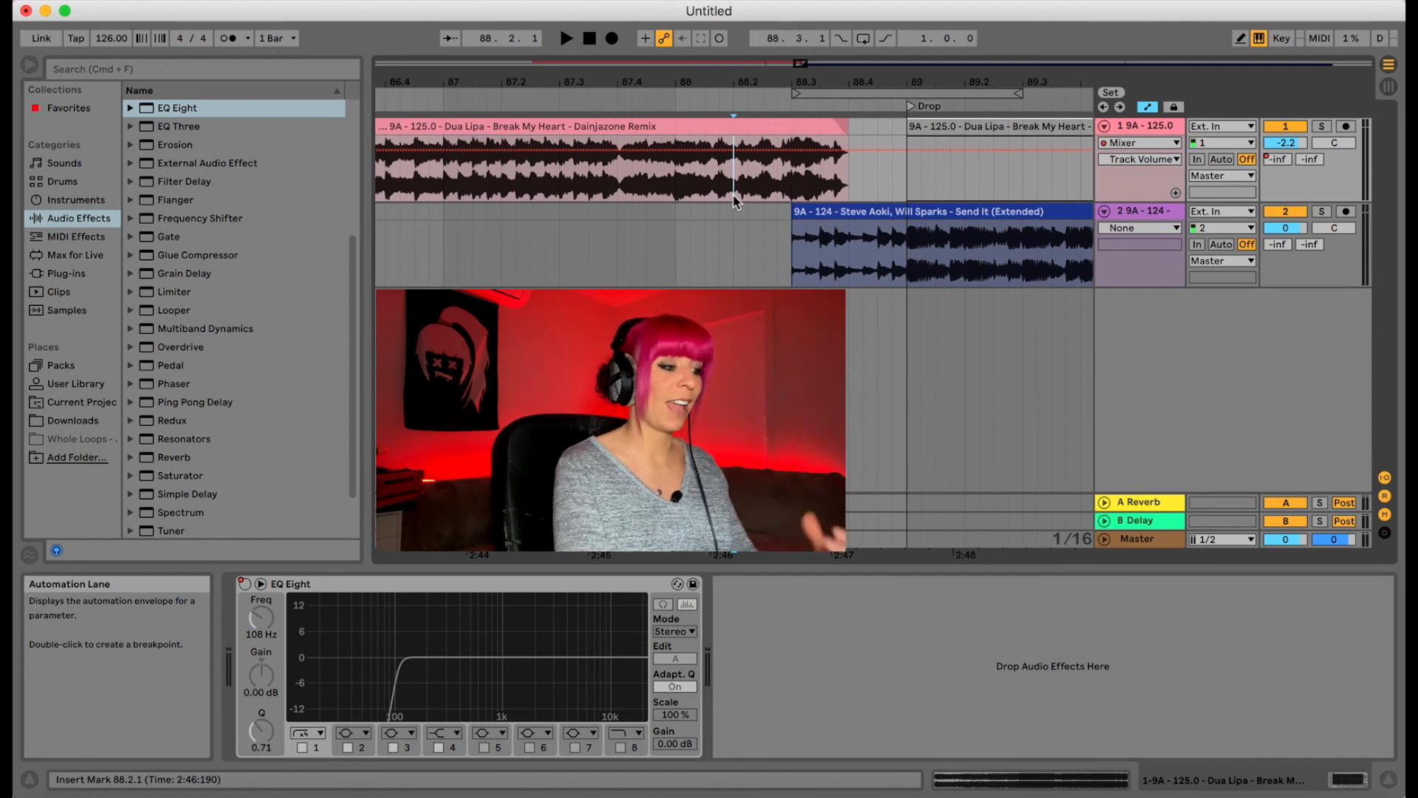
{"action": "left_click_drag", "start_coordinate": [935, 82], "coordinate": [935, 26]}
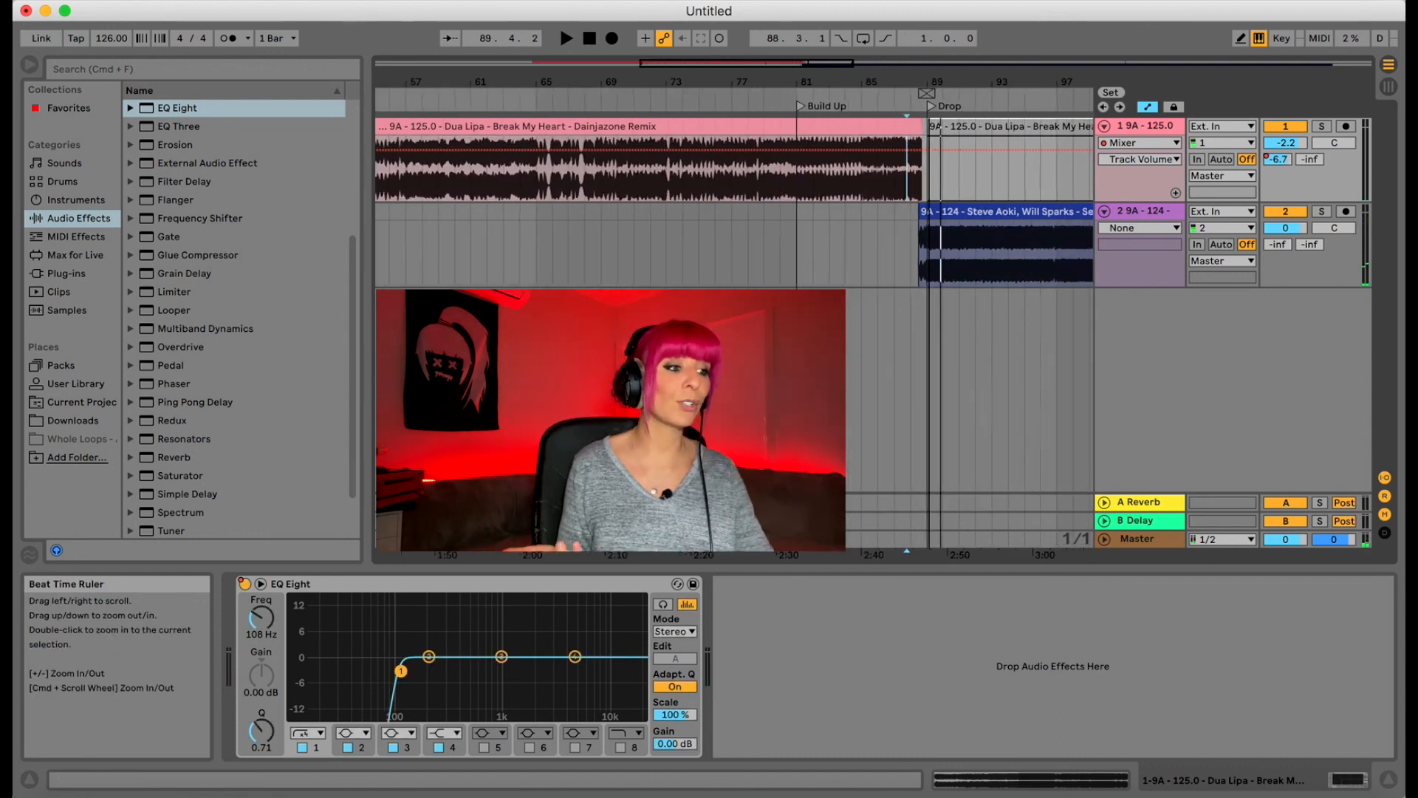
{"action": "left_click_drag", "start_coordinate": [807, 44], "coordinate": [807, 79]}
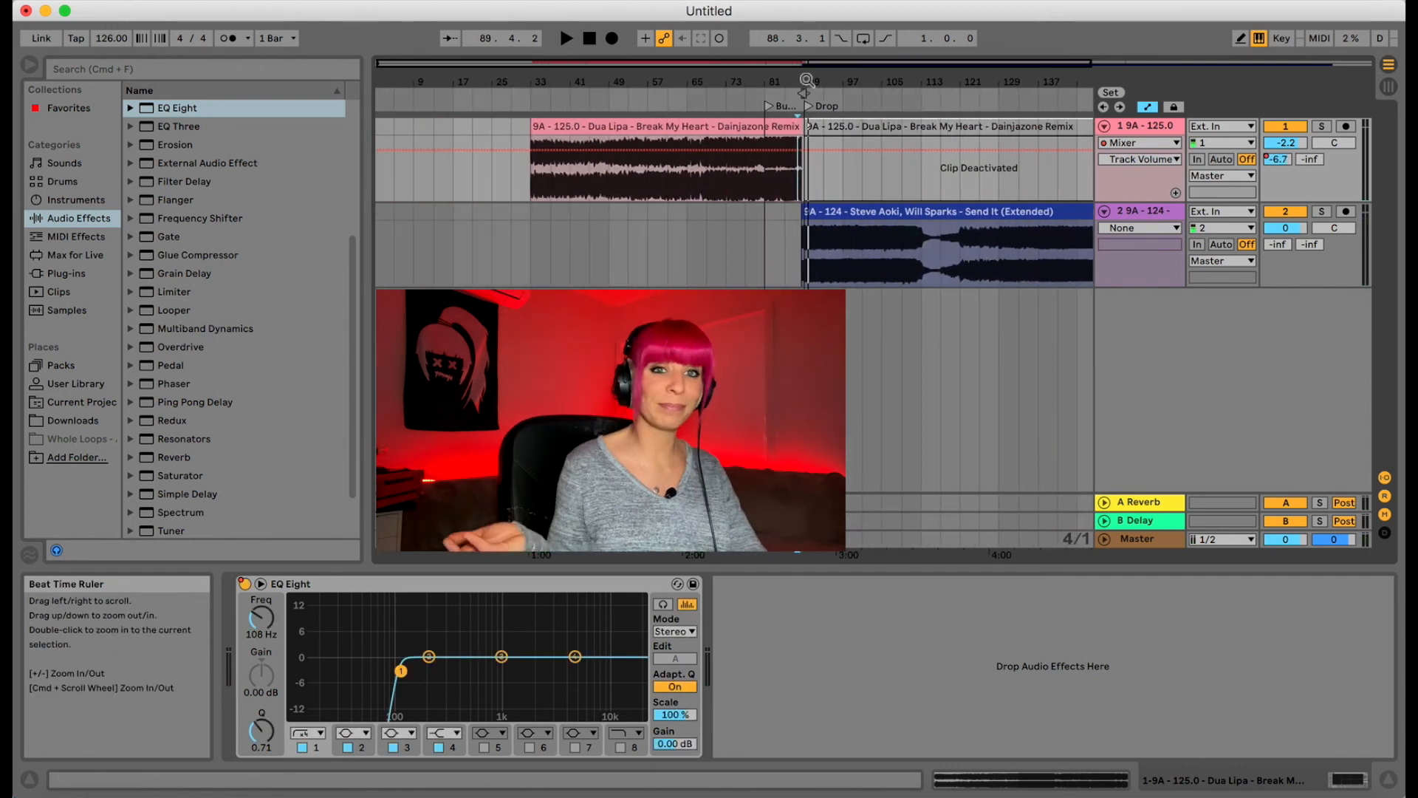
- Play the mashup from about bar 73 through the Build Up marker into the Send It drop
{"action": "left_click", "coordinate": [721, 237]}
{"action": "key", "text": "space"}
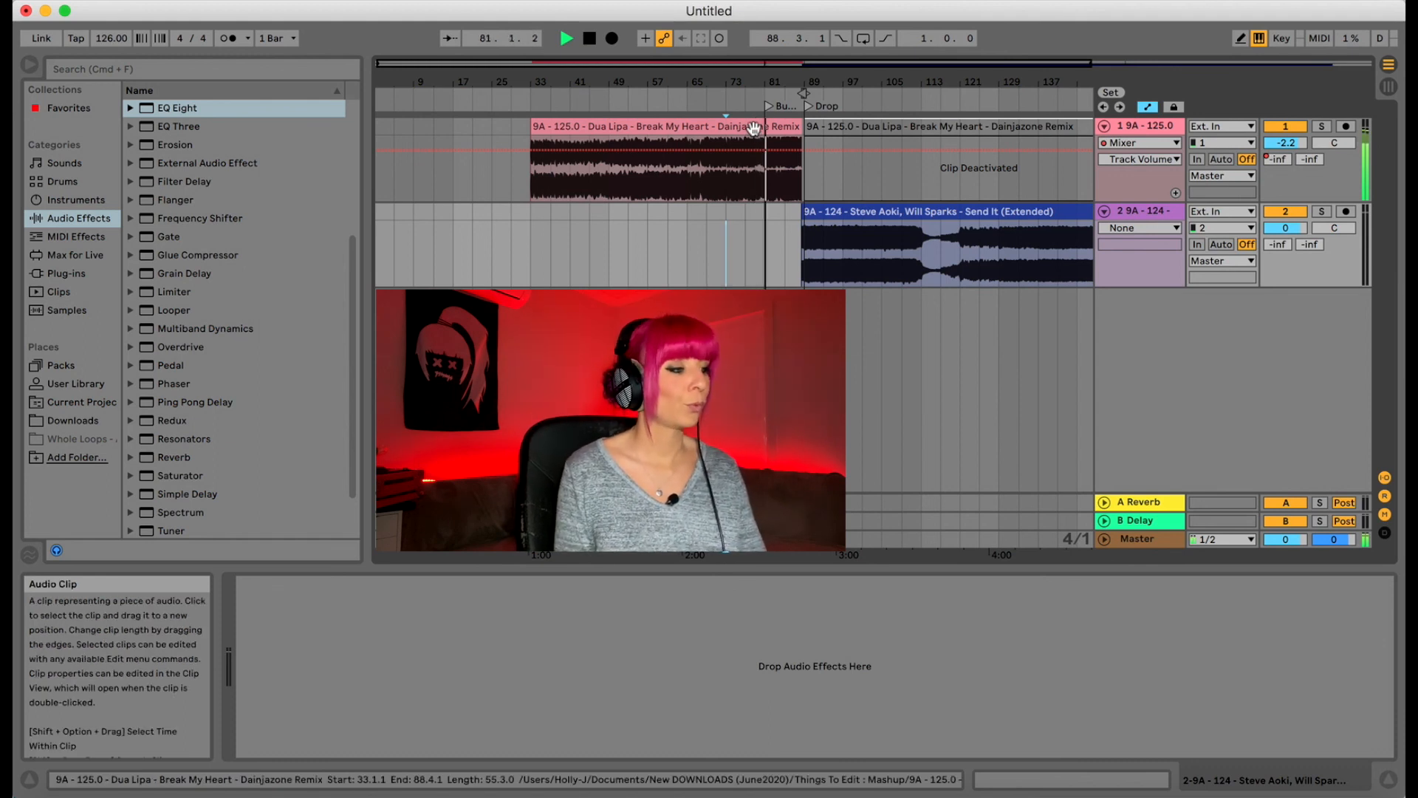
{"action": "left_click_drag", "start_coordinate": [802, 87], "coordinate": [675, 82]}
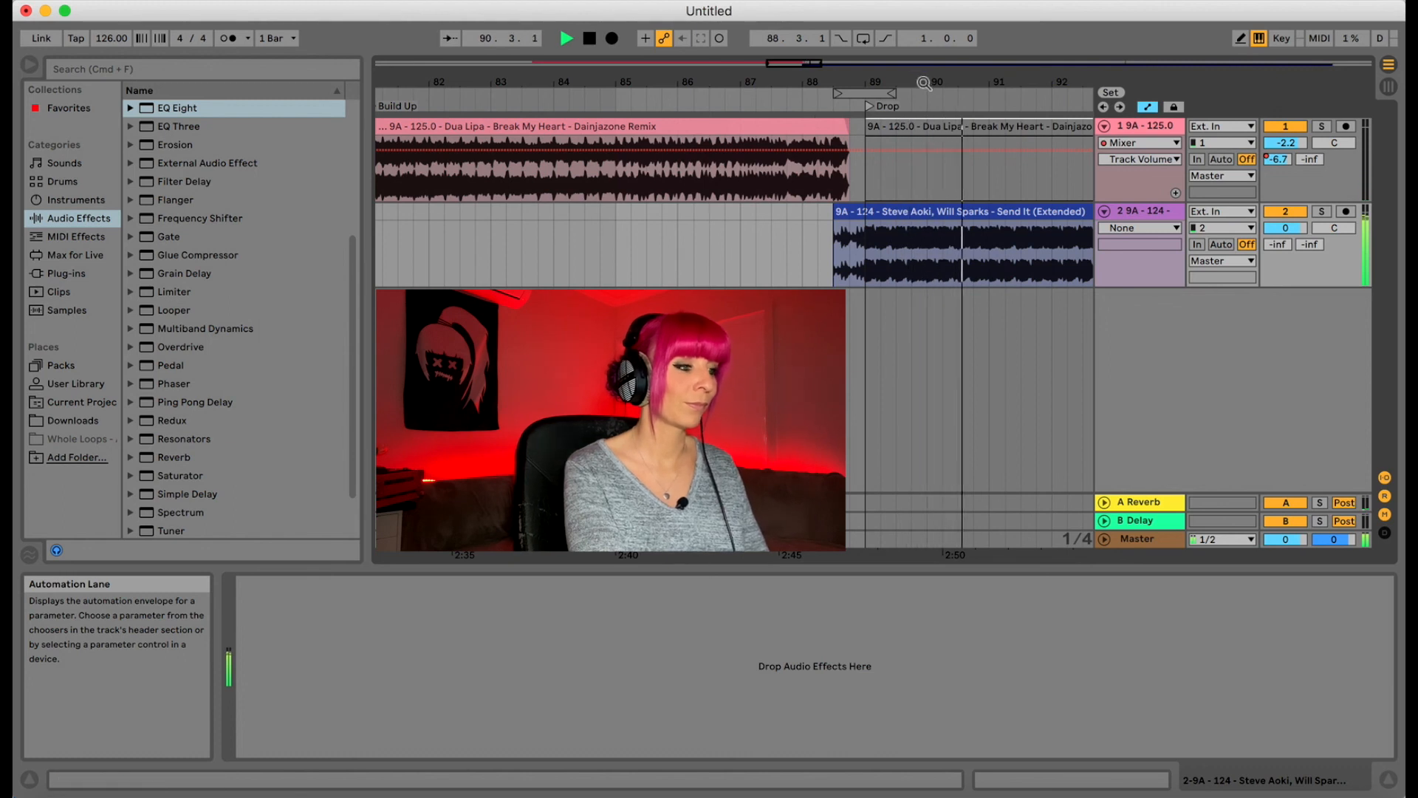
{"action": "left_click_drag", "start_coordinate": [932, 82], "coordinate": [741, 82]}
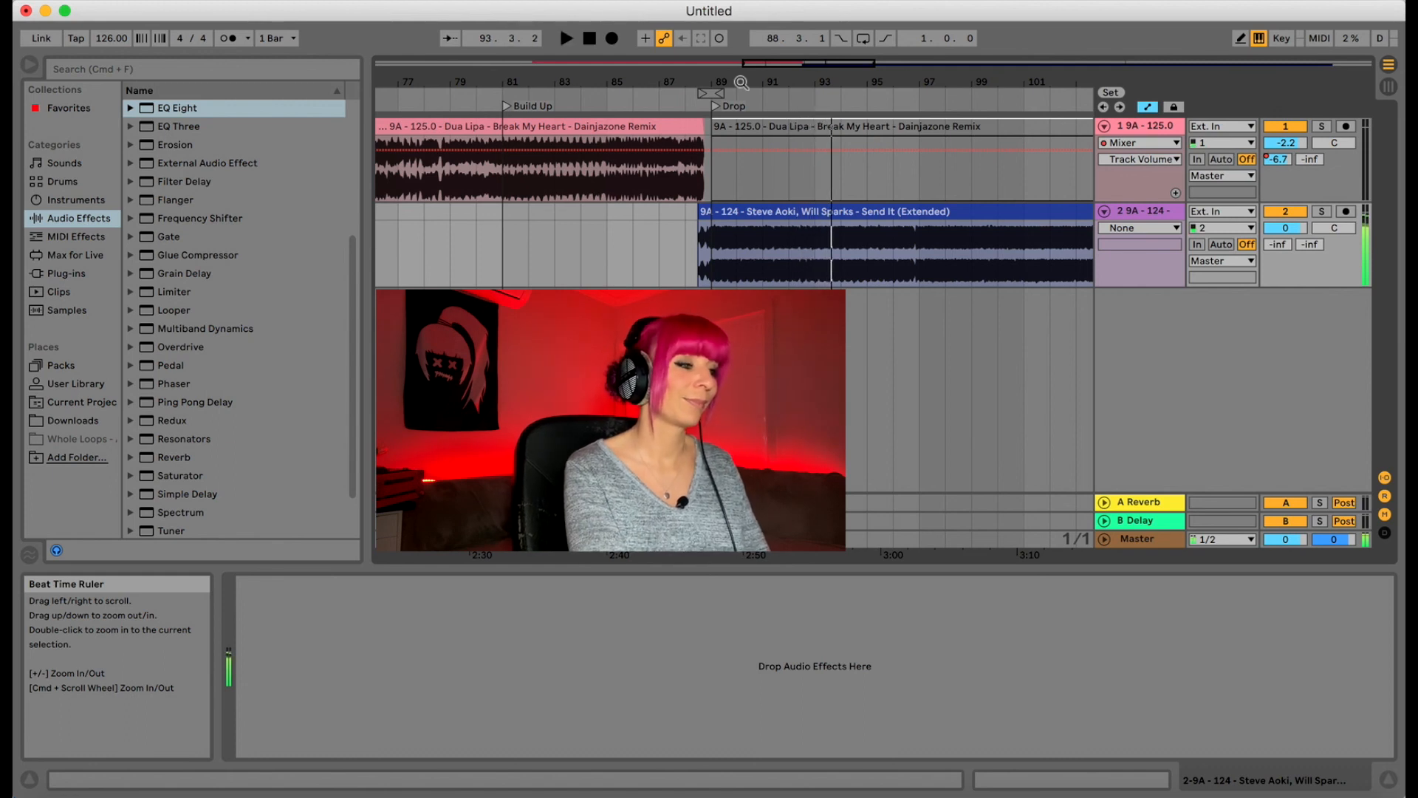
{"action": "left_click_drag", "start_coordinate": [741, 83], "coordinate": [632, 76]}
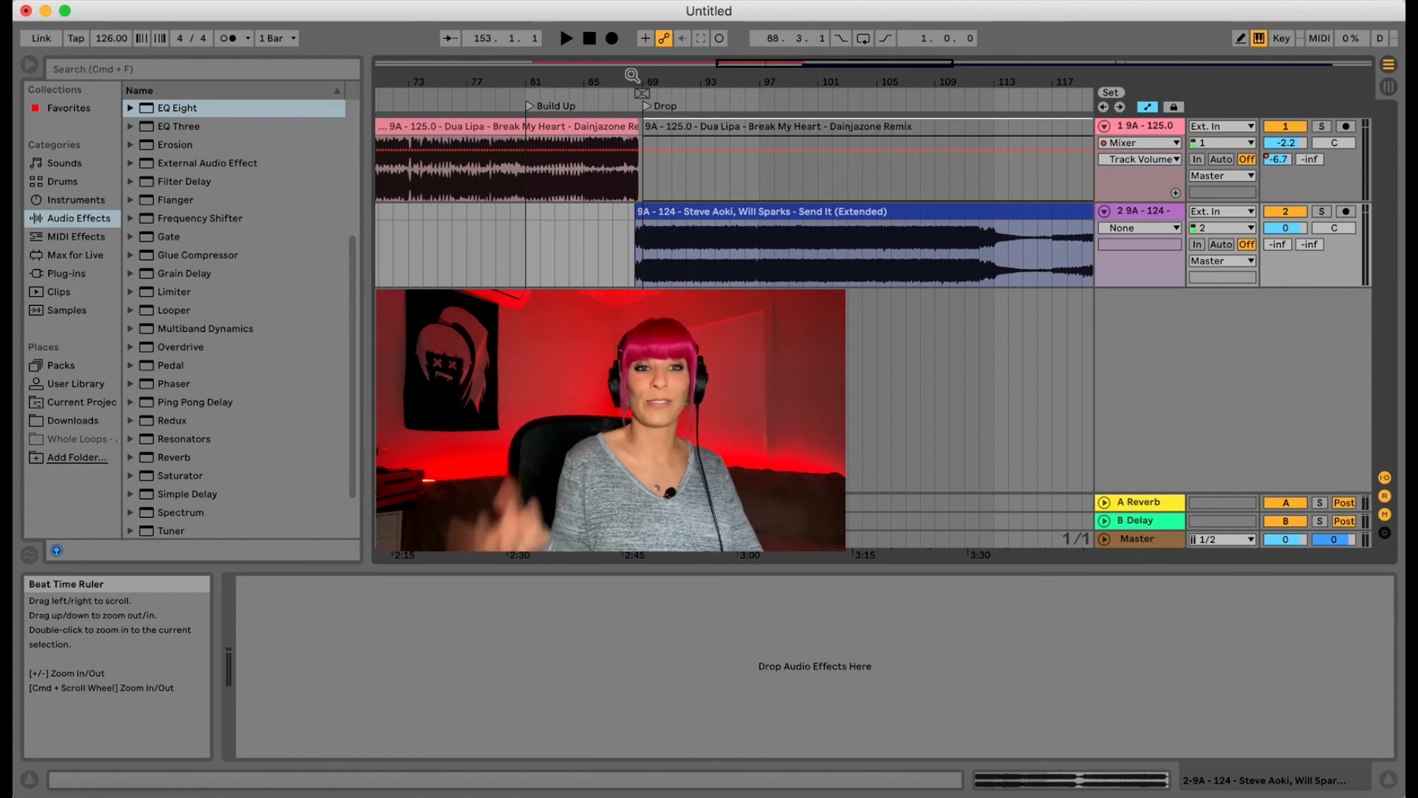
- Select the whole mashup from the start of Break My Heart to the end of Send It and open the audio export settings
{"action": "left_click_drag", "start_coordinate": [640, 81], "coordinate": [676, 31]}
{"action": "left_click", "coordinate": [955, 214]}
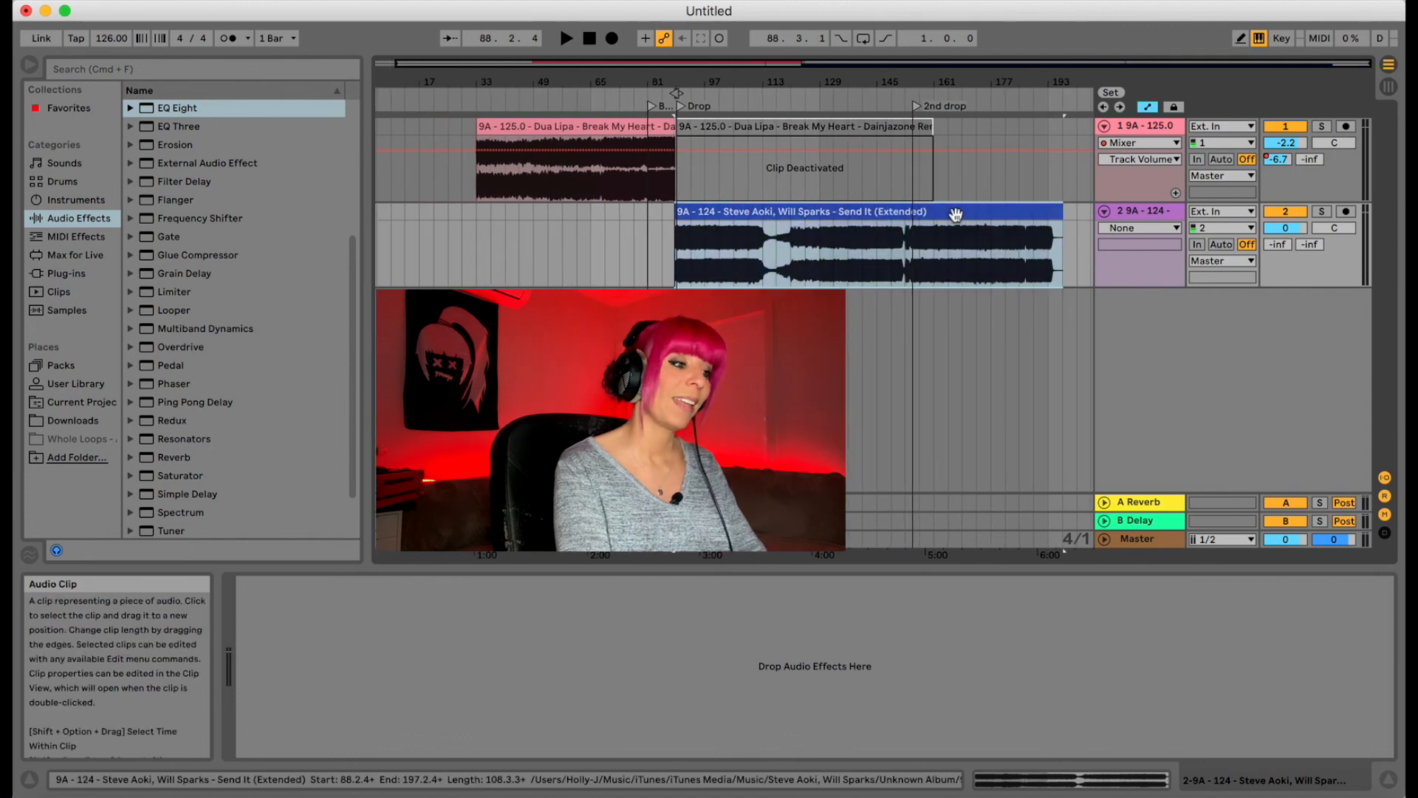
{"action": "left_click", "coordinate": [539, 130], "text": "shift"}
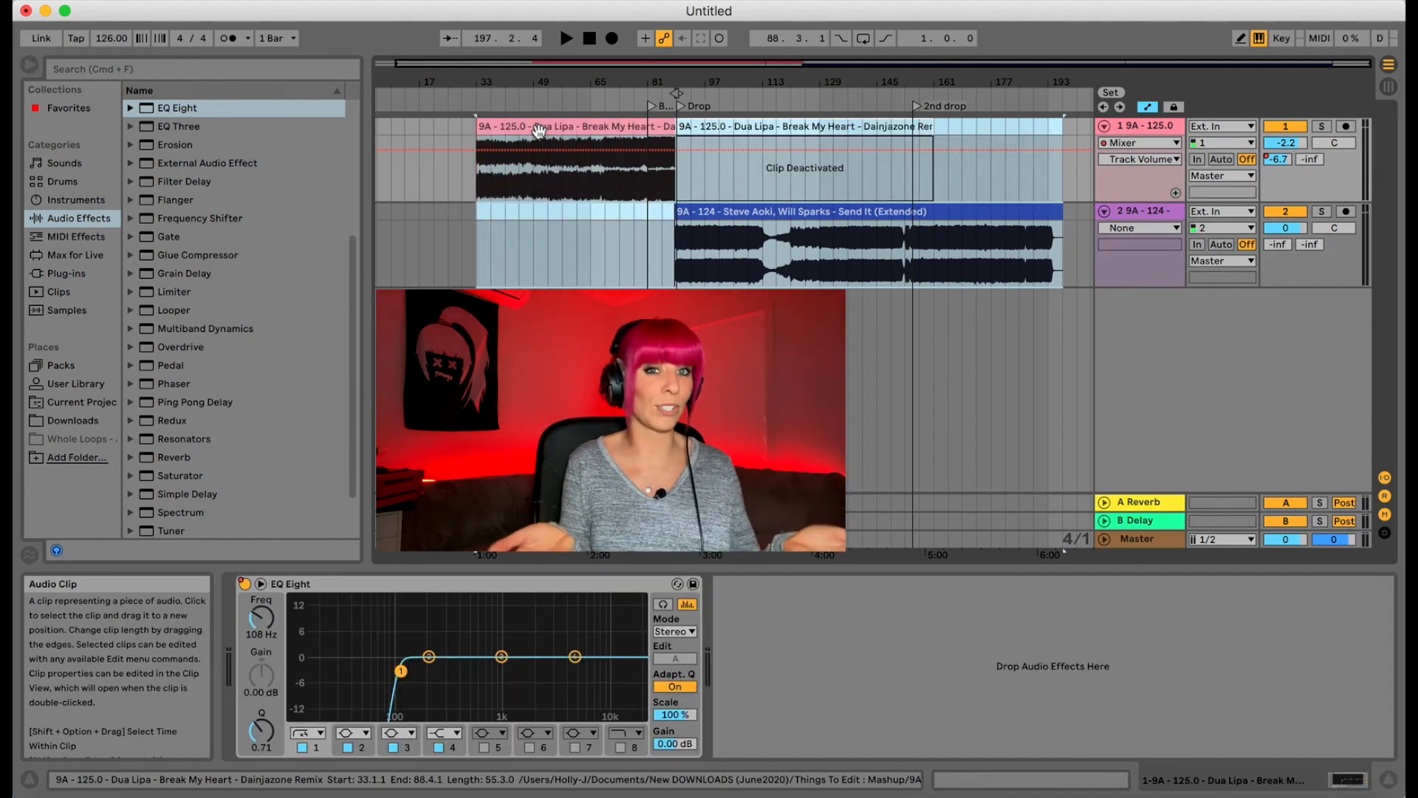
{"action": "left_click", "coordinate": [118, 1]}
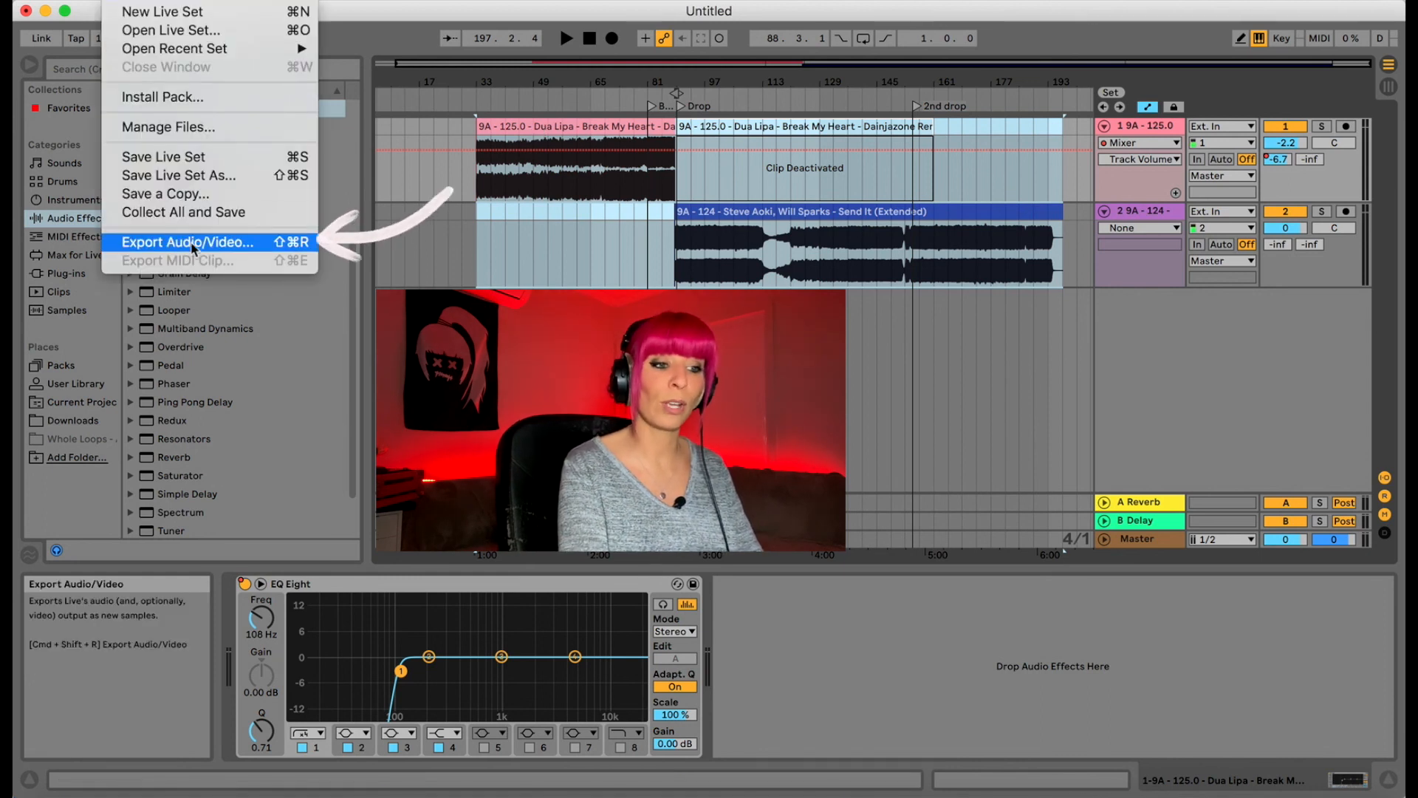
{"action": "left_click", "coordinate": [169, 243]}
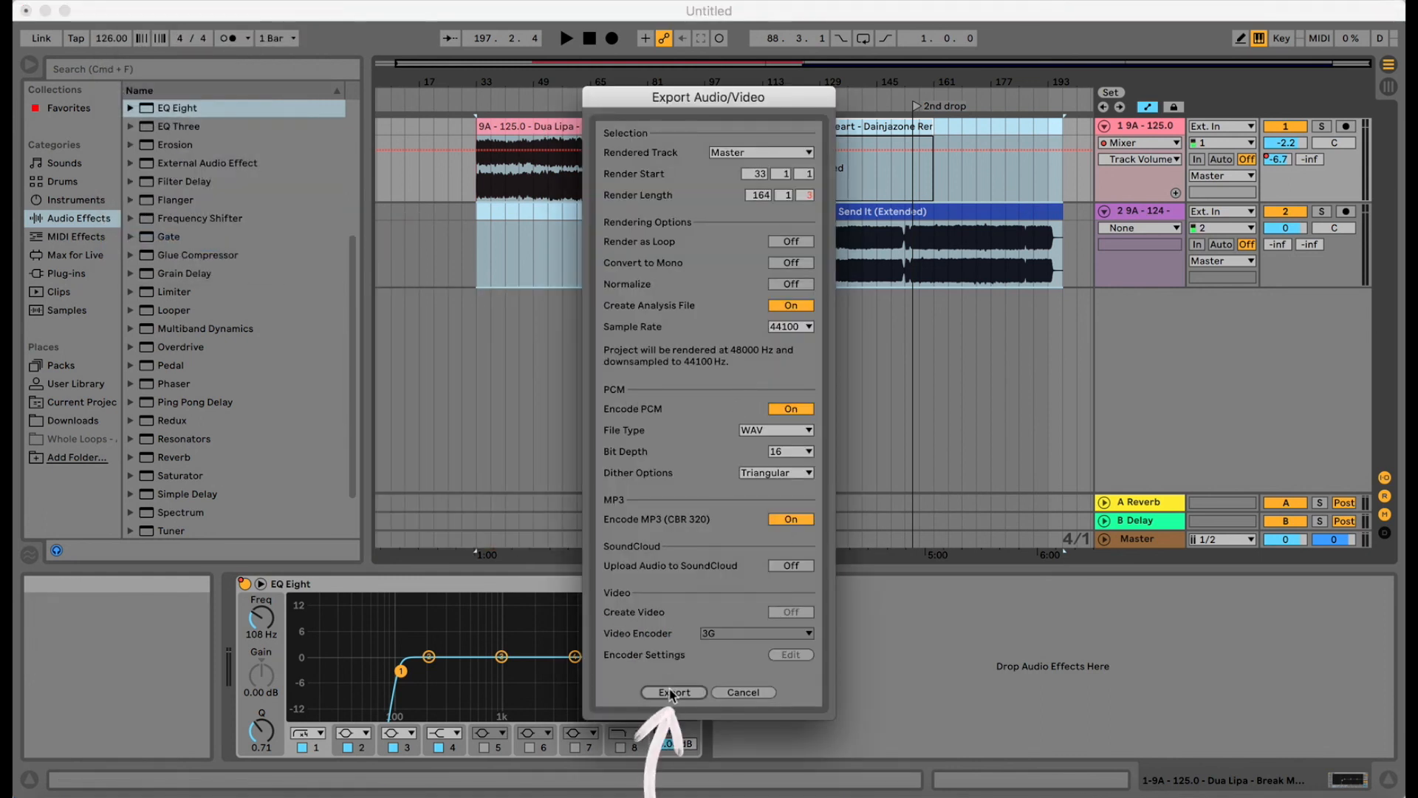